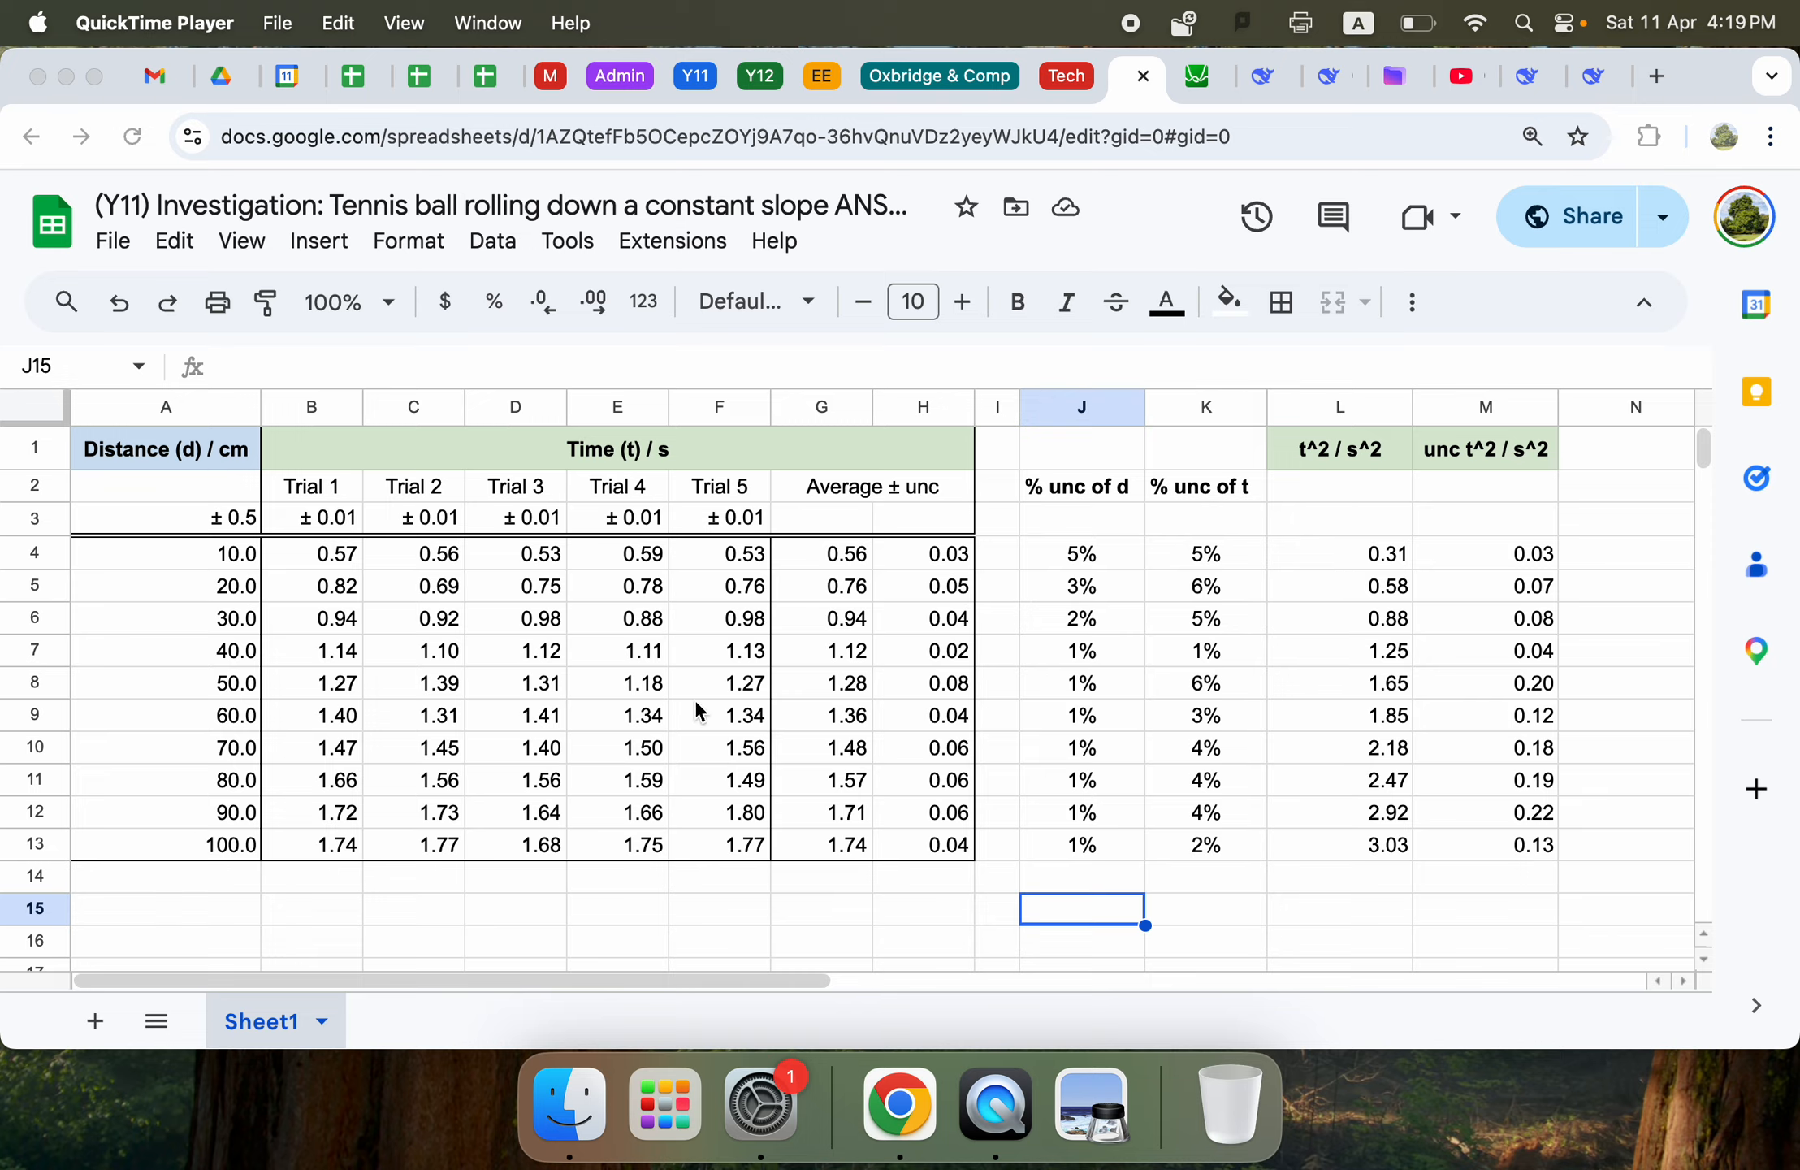
Examine the average time formulas in column G and the squared time formulas in L4 to L13.
{"action": "left_click", "coordinate": [1338, 543]}
{"action": "left_click", "coordinate": [814, 561]}
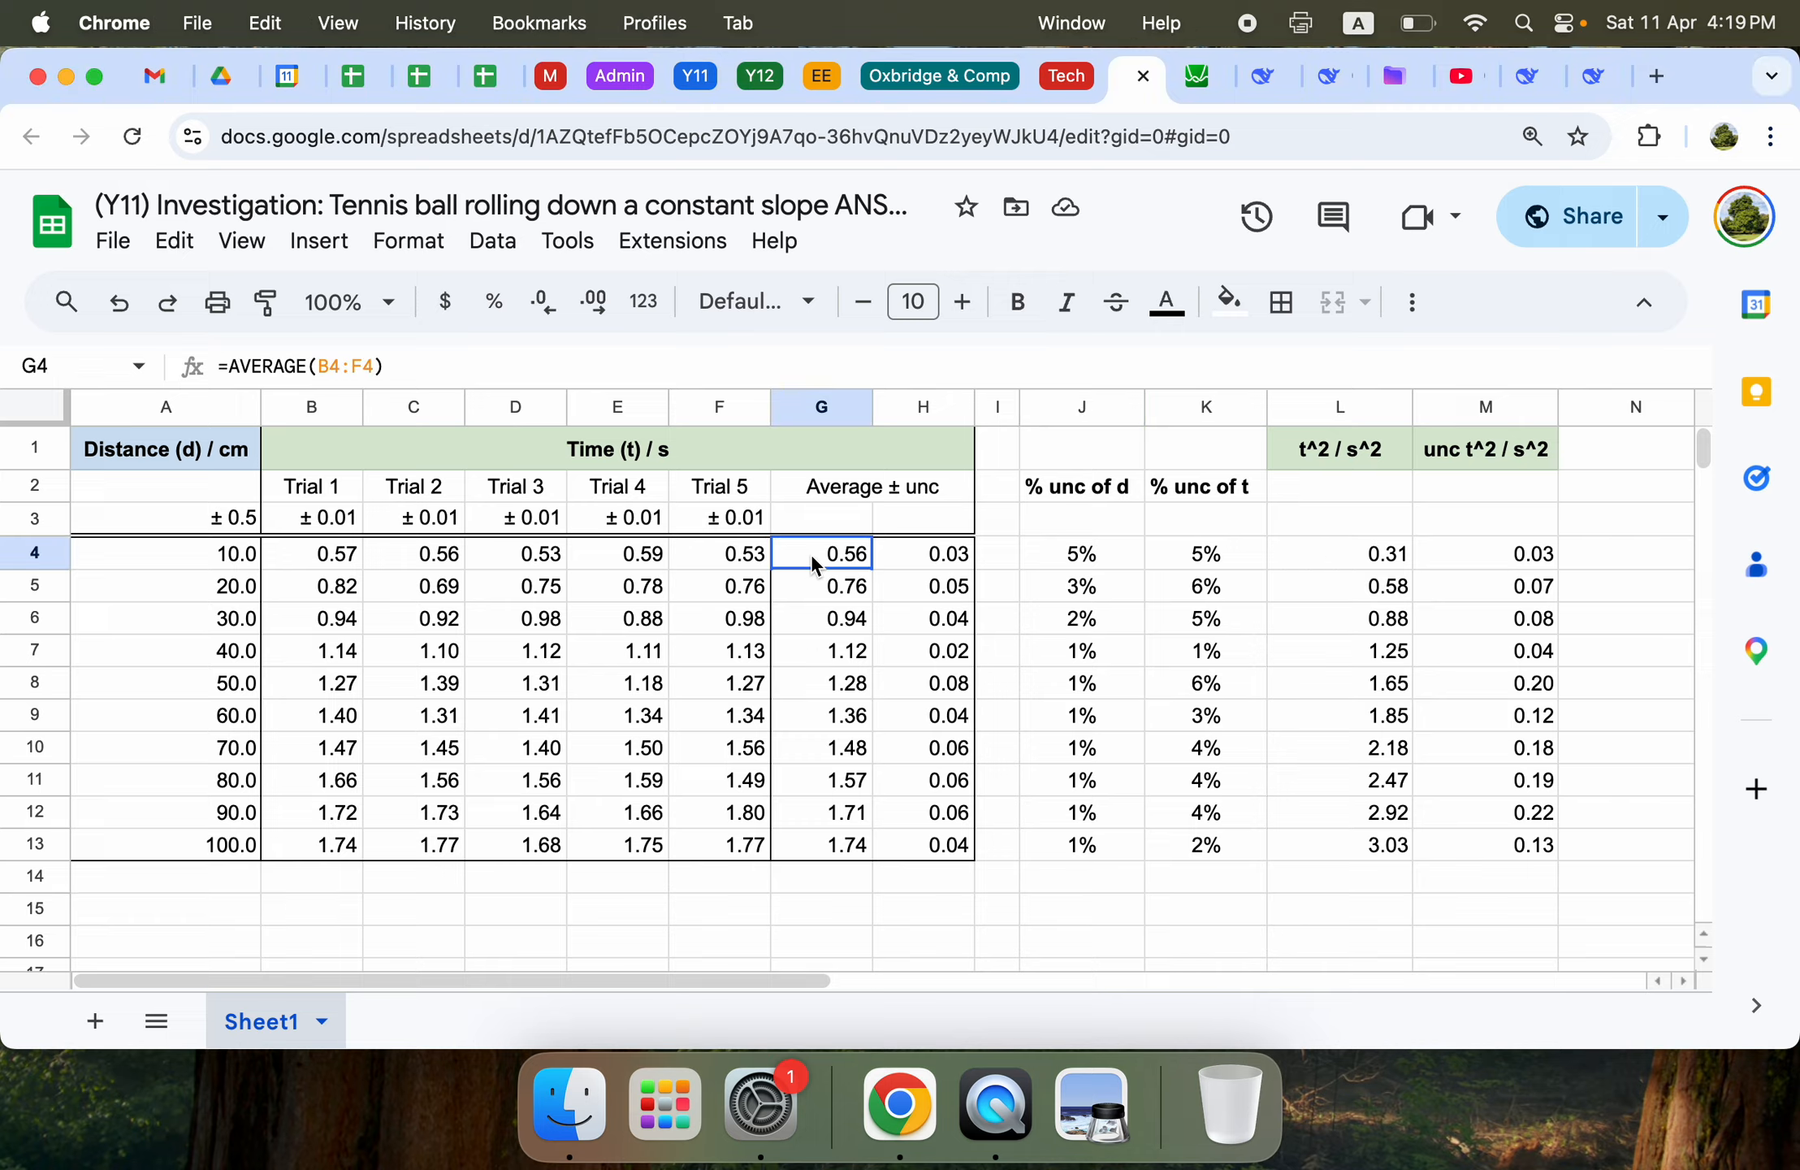
{"action": "left_click", "coordinate": [827, 593]}
{"action": "left_click", "coordinate": [825, 622]}
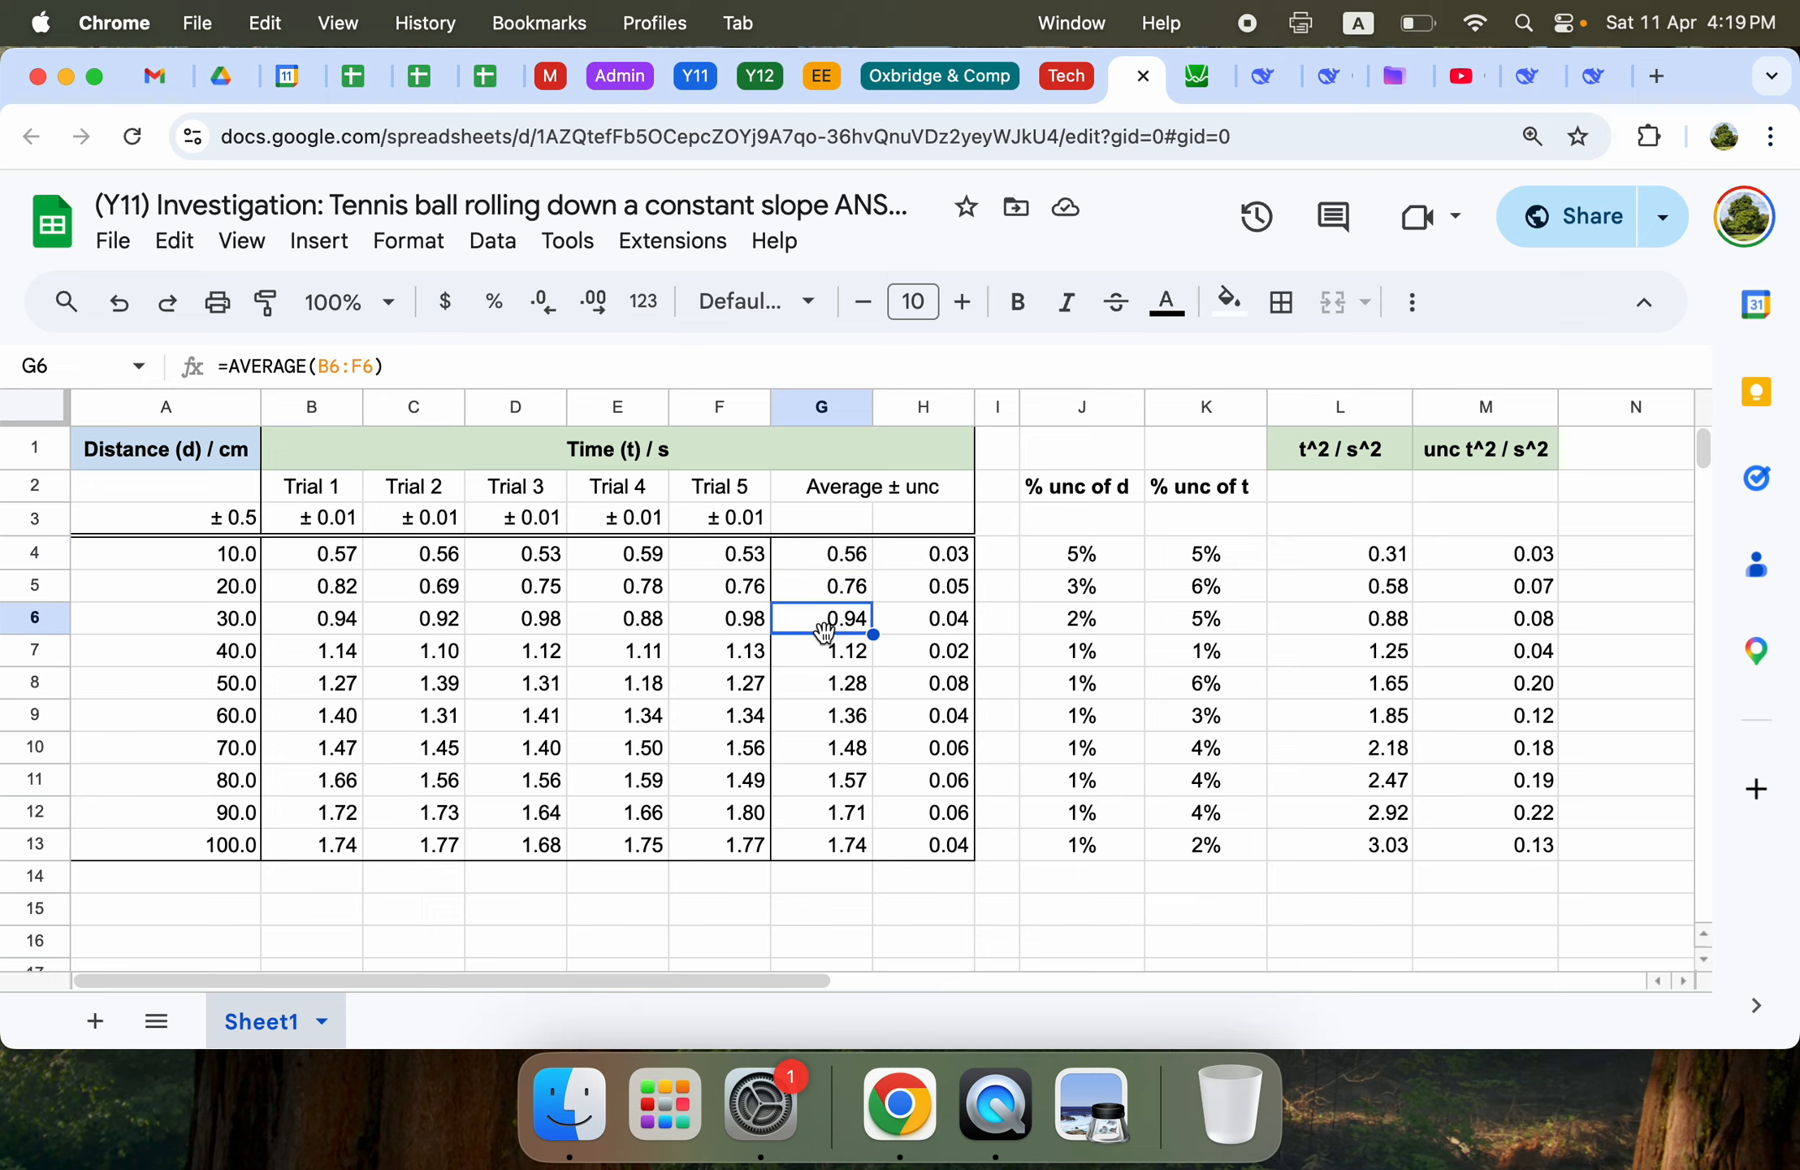
{"action": "left_click", "coordinate": [821, 684]}
{"action": "left_click", "coordinate": [1363, 563]}
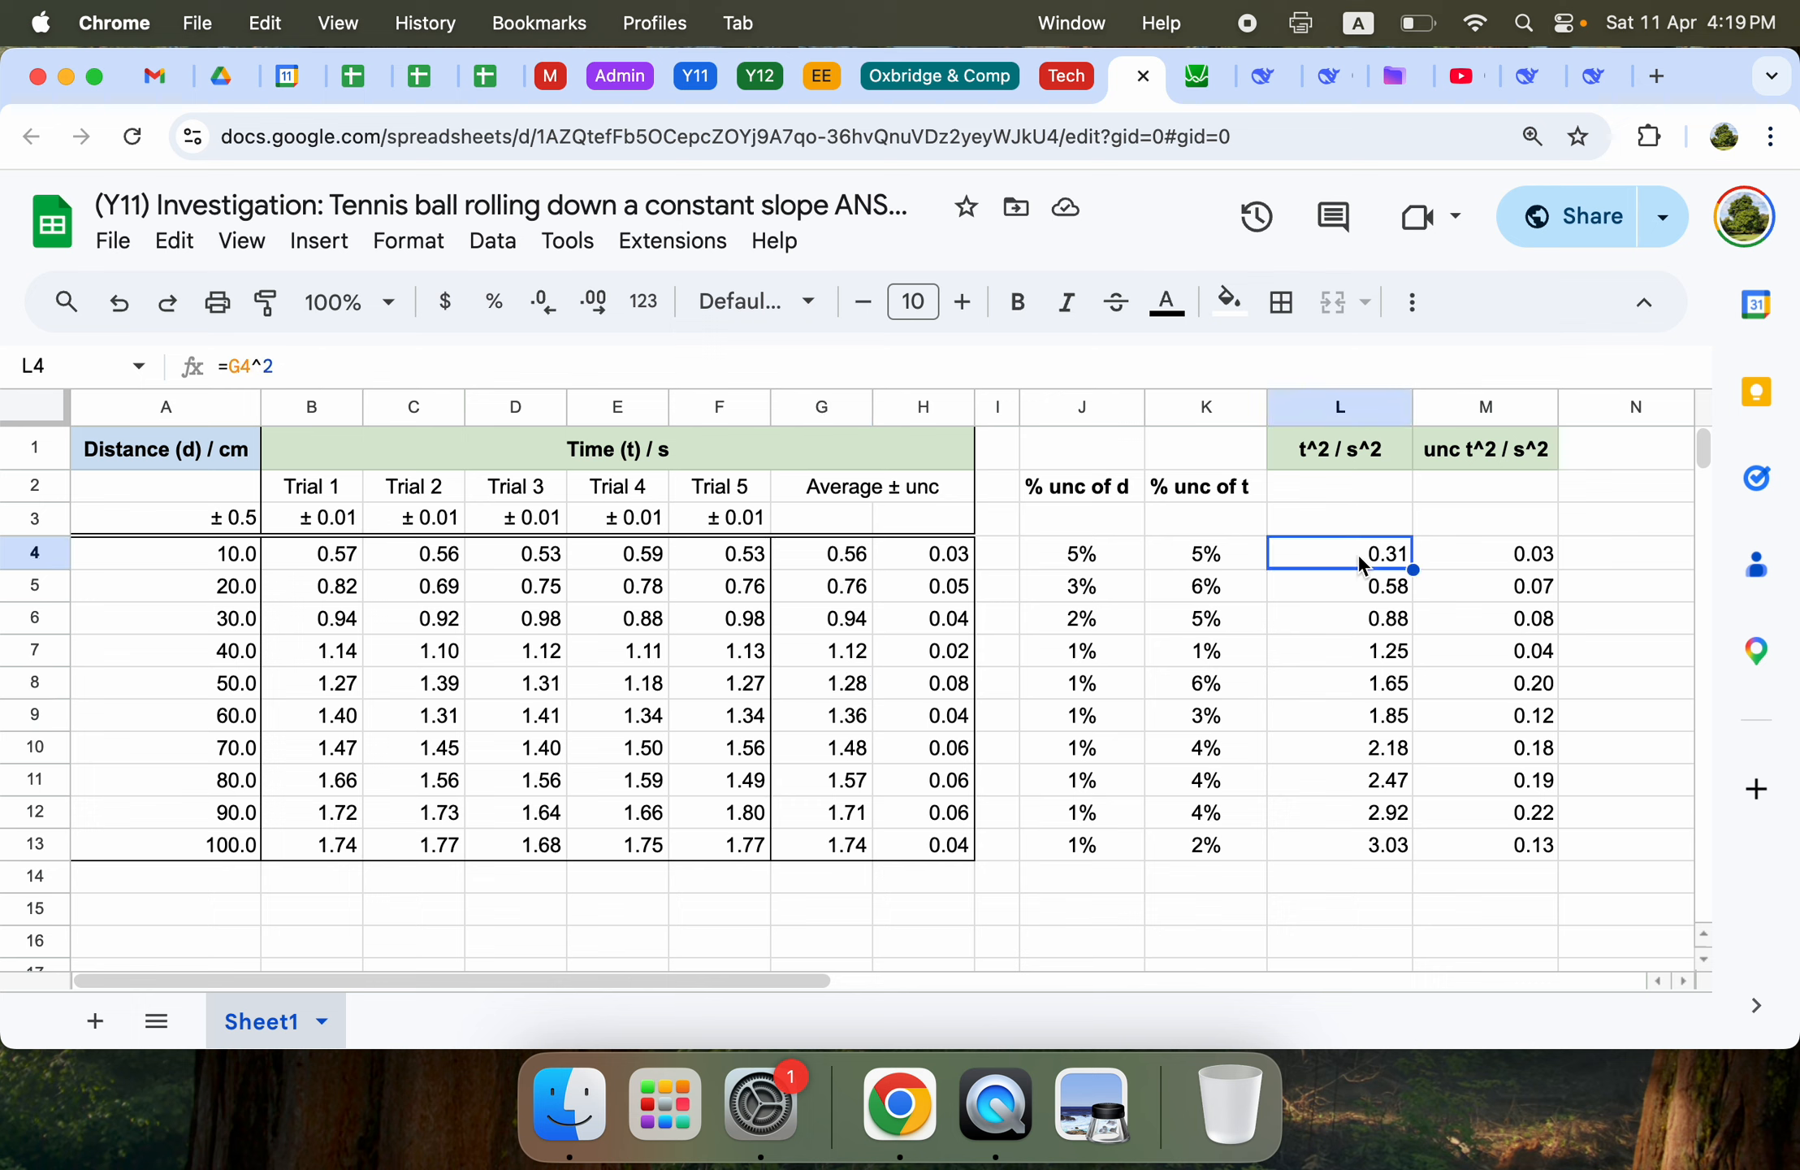
{"action": "key", "text": "Down"}
{"action": "key", "text": "Down"}
{"action": "key", "text": "Down"}
{"action": "key", "text": "Down"}
{"action": "key", "text": "Down"}
{"action": "key", "text": "Down"}
{"action": "key", "text": "Down"}
{"action": "key", "text": "Down"}
{"action": "key", "text": "Down"}
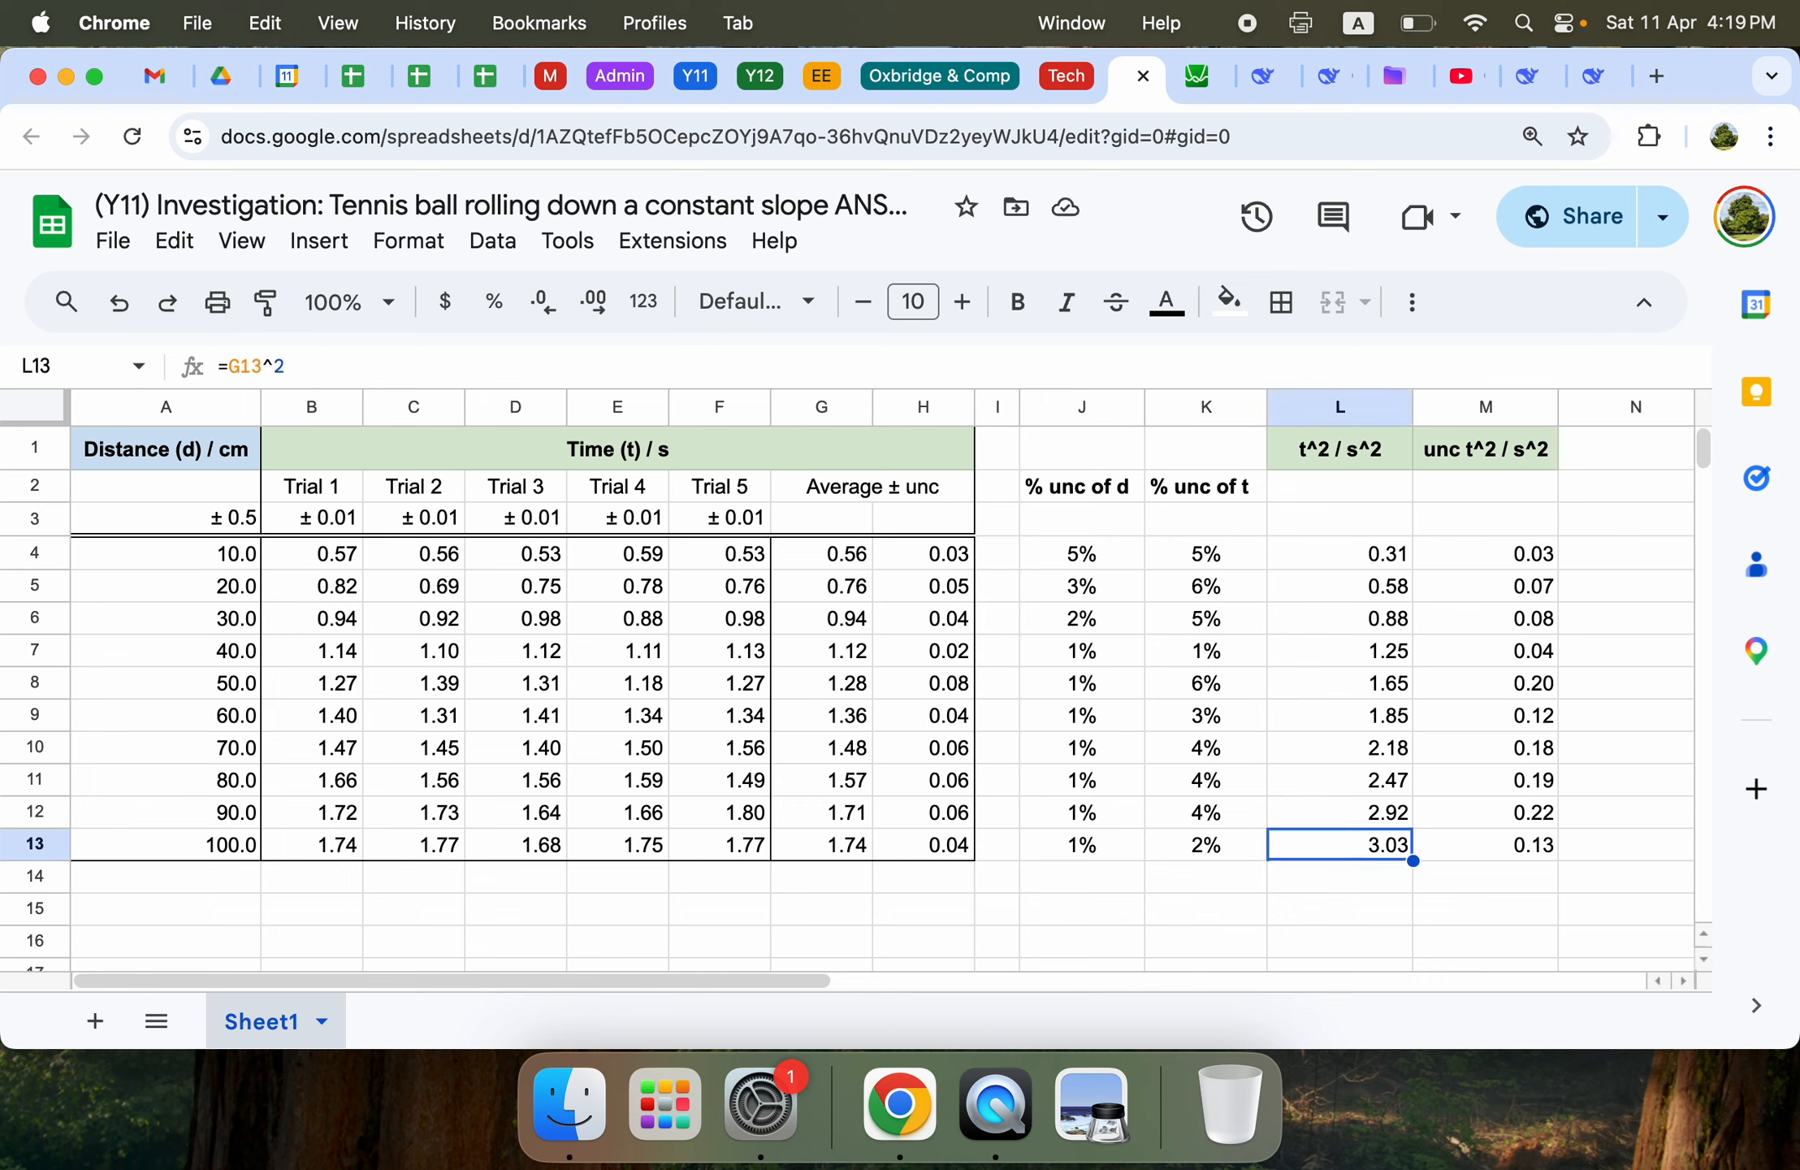
{"action": "key", "text": "Up"}
{"action": "key", "text": "Up"}
{"action": "key", "text": "Up"}
{"action": "key", "text": "Up"}
{"action": "key", "text": "Up"}
{"action": "key", "text": "Up"}
{"action": "key", "text": "Up"}
{"action": "key", "text": "Up"}
{"action": "key", "text": "Up"}
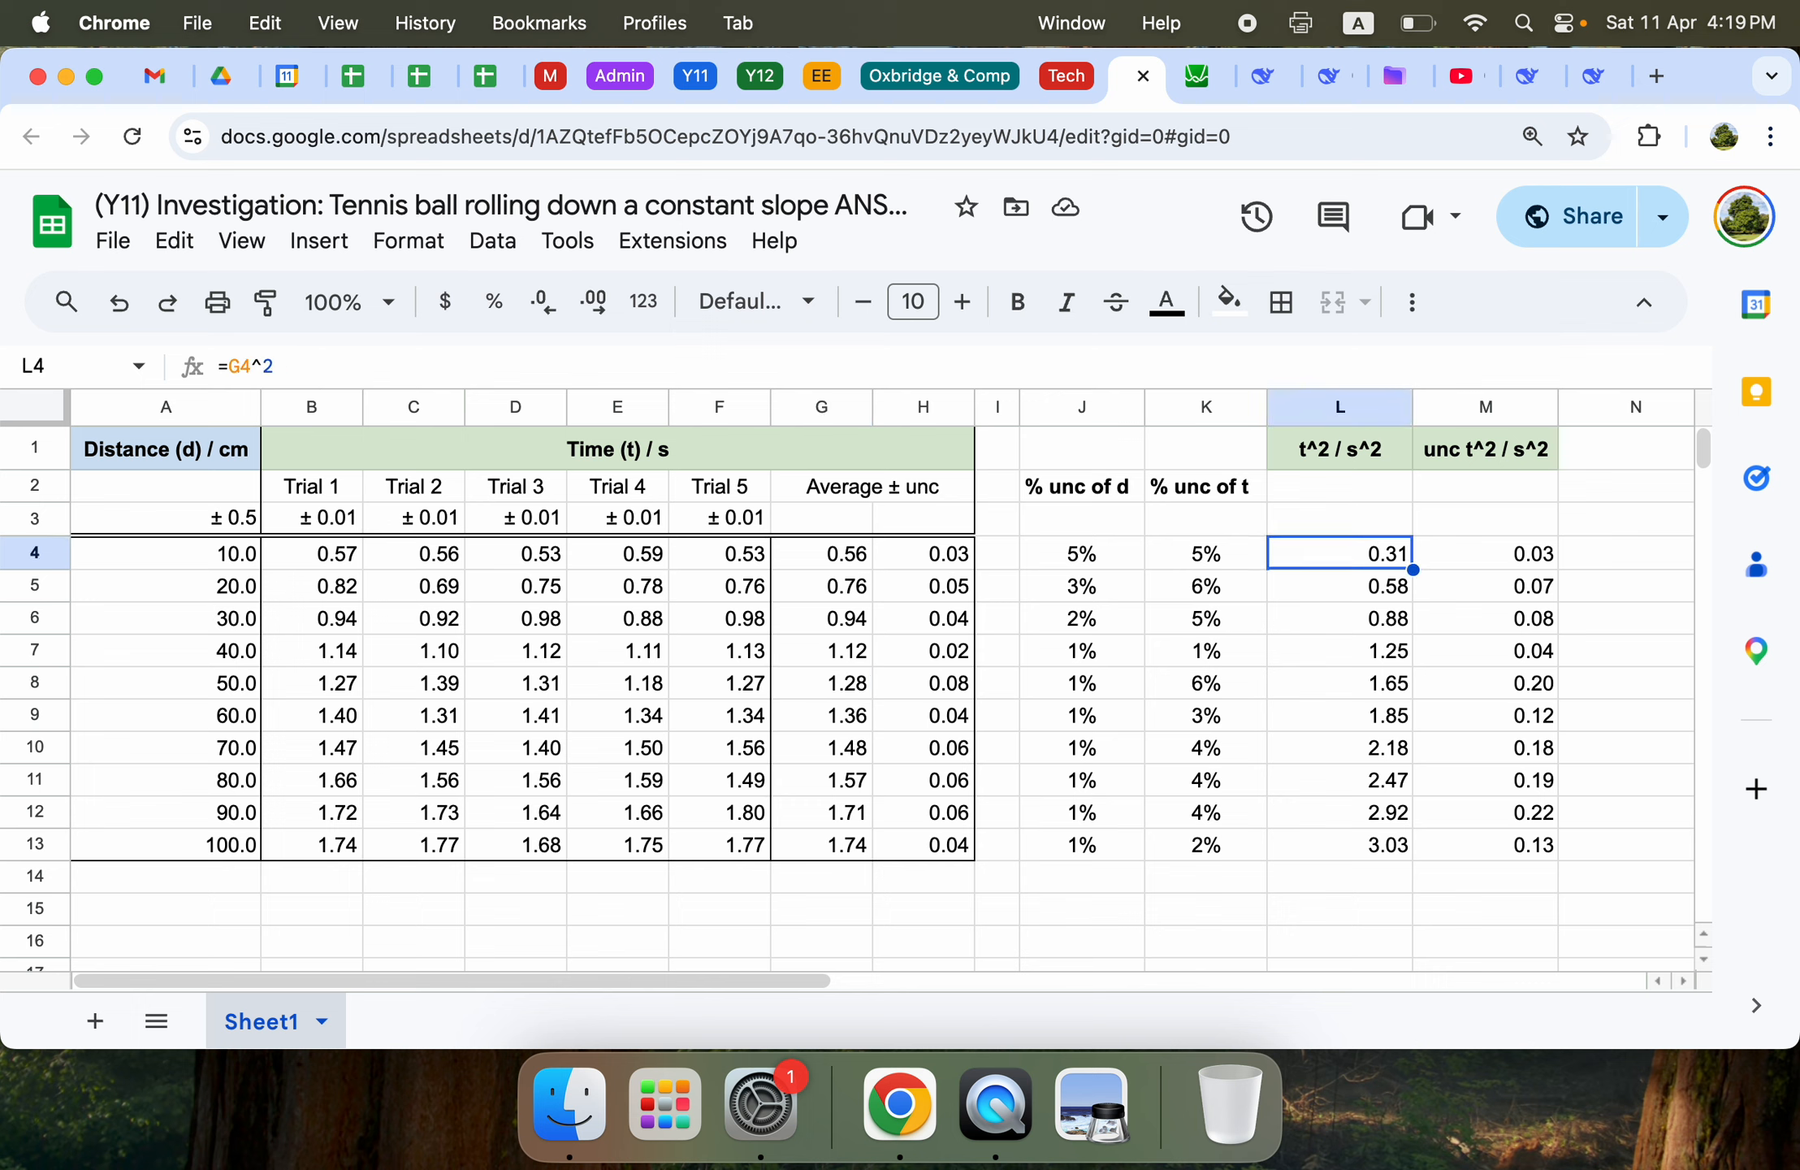
Examine the t^2 uncertainty formula in M4 together with the squared times and distances it relates to.
{"action": "left_click", "coordinate": [1513, 560]}
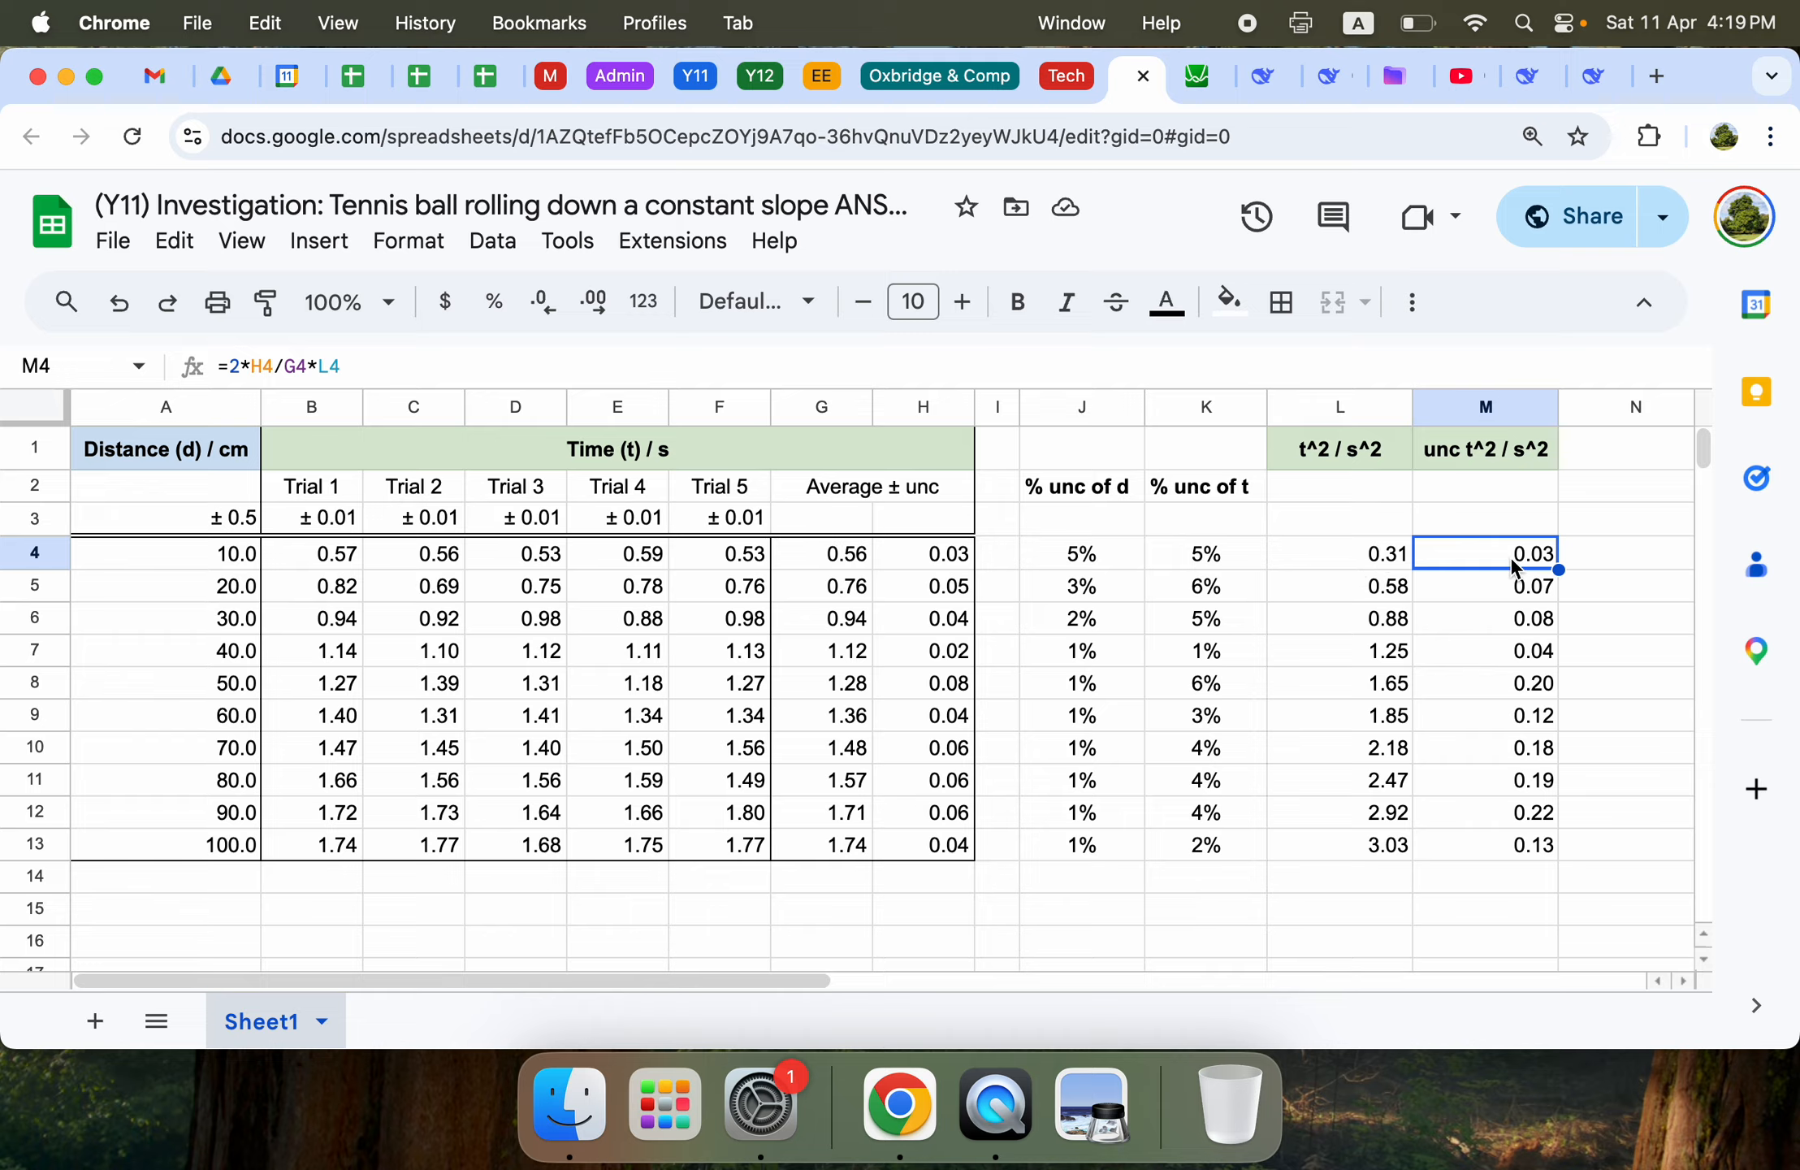
{"action": "key", "text": "Left"}
{"action": "key", "text": "Down"}
{"action": "key", "text": "Down"}
{"action": "key", "text": "Down"}
{"action": "key", "text": "Down"}
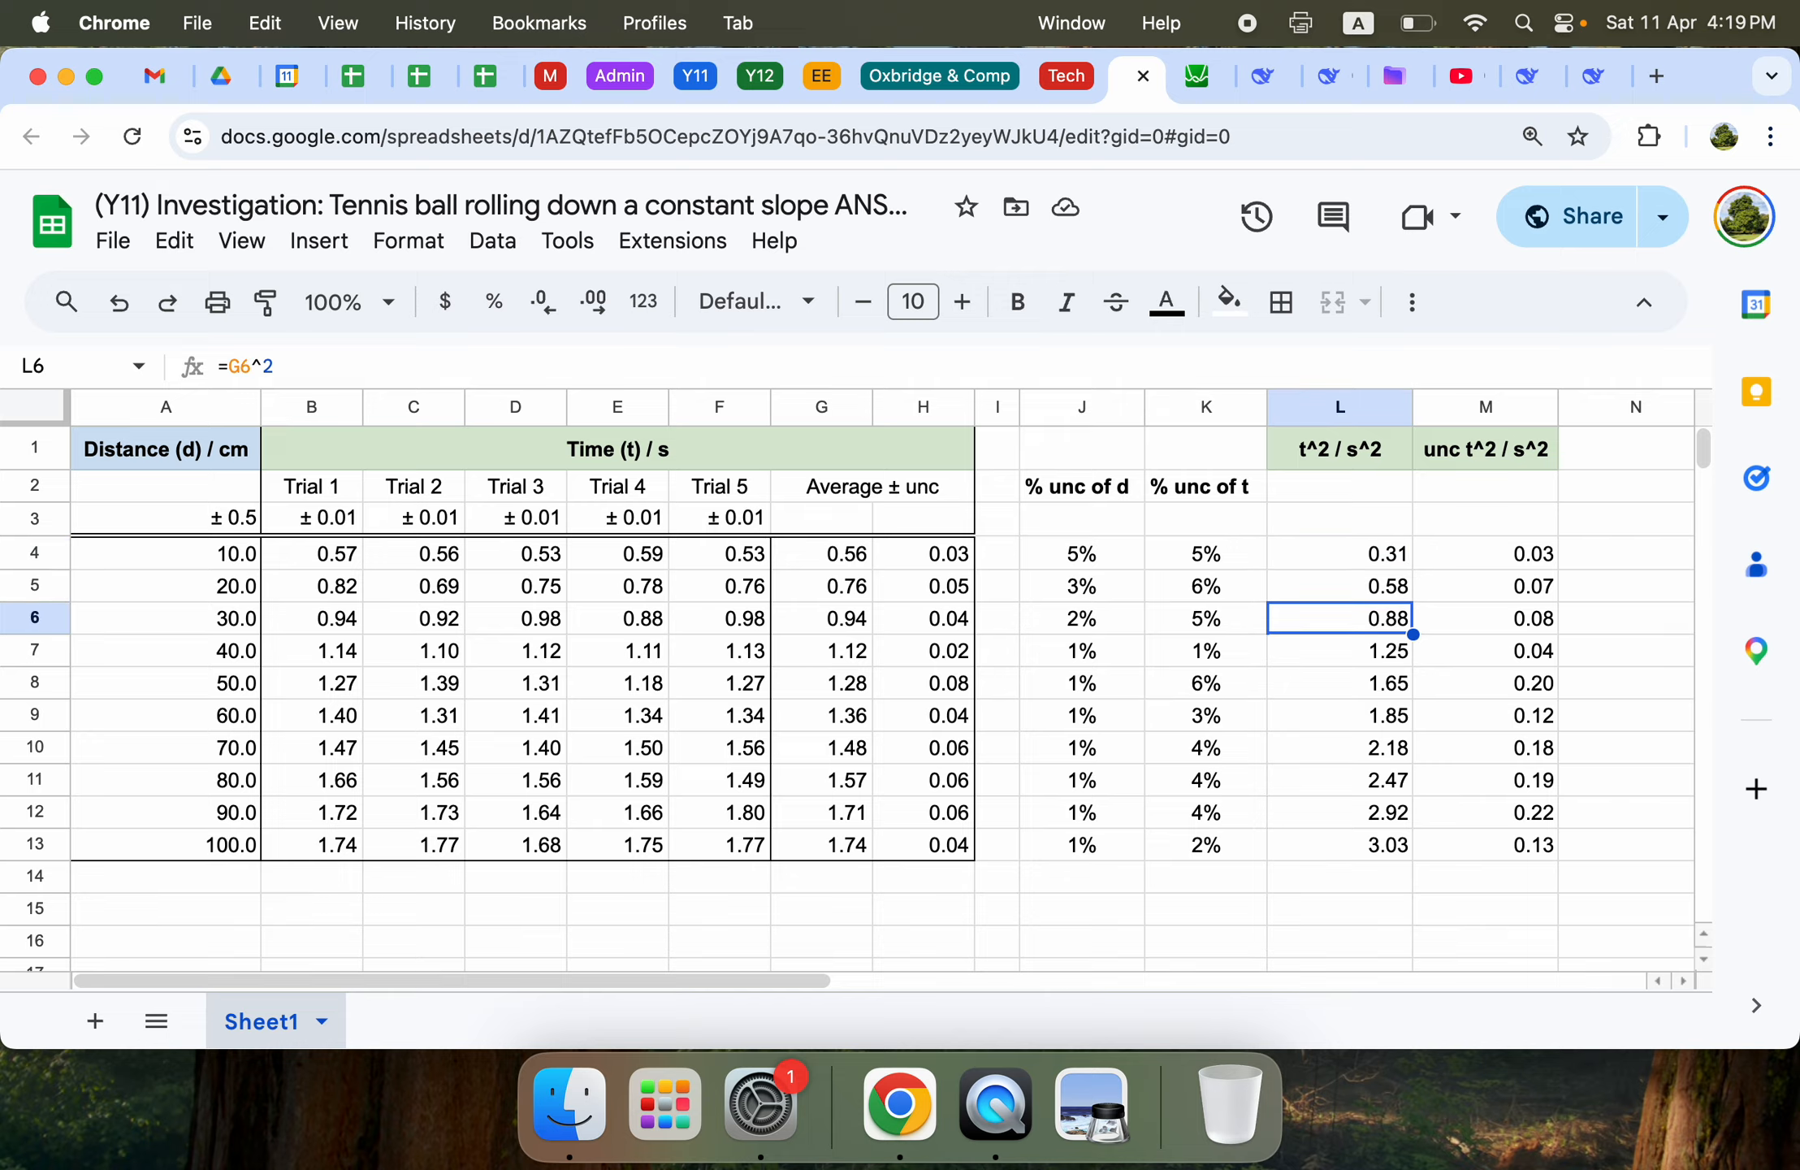
{"action": "left_click", "coordinate": [187, 552]}
Switch to the Desmos graph and show the regression line for y₁ ~ ax₁ + b through the plotted data.
{"action": "left_click", "coordinate": [1199, 78]}
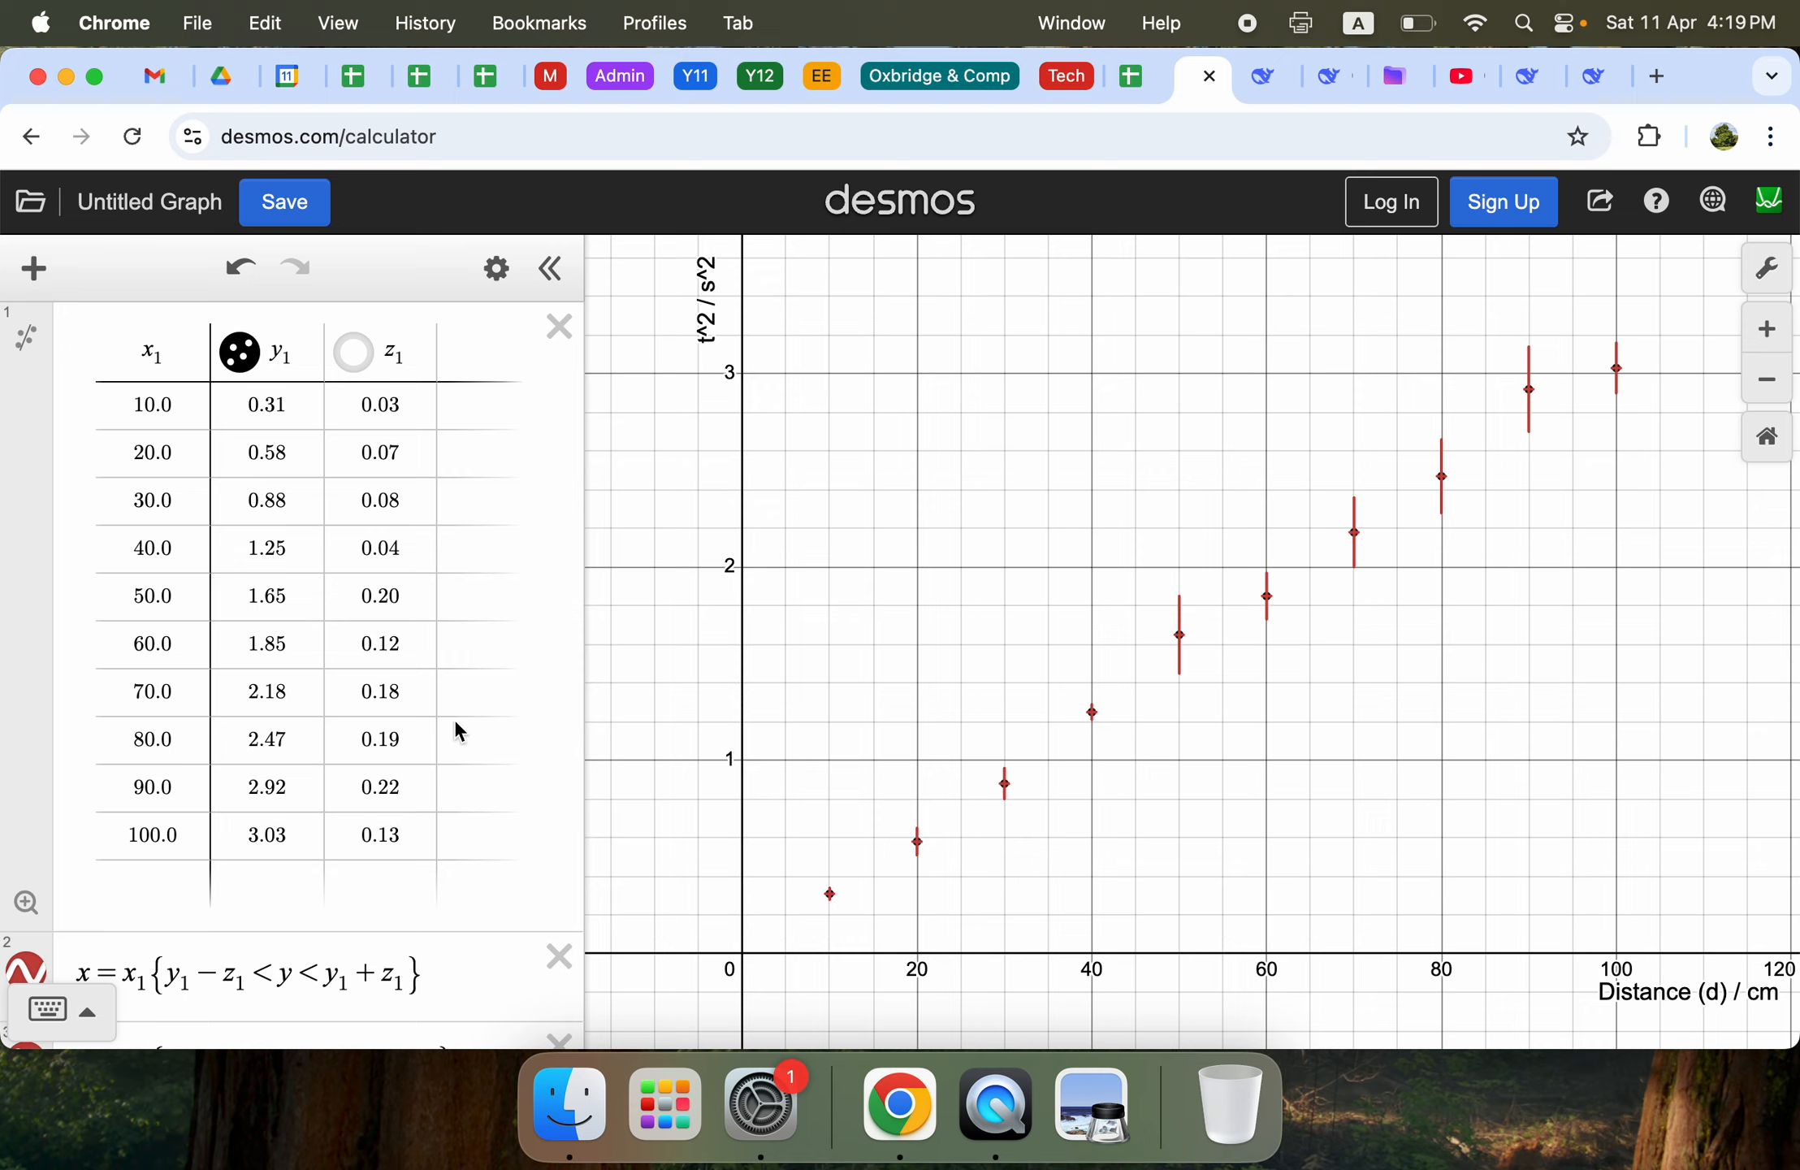
{"action": "scroll", "coordinate": [245, 822], "scroll_direction": "down", "scroll_amount": 5}
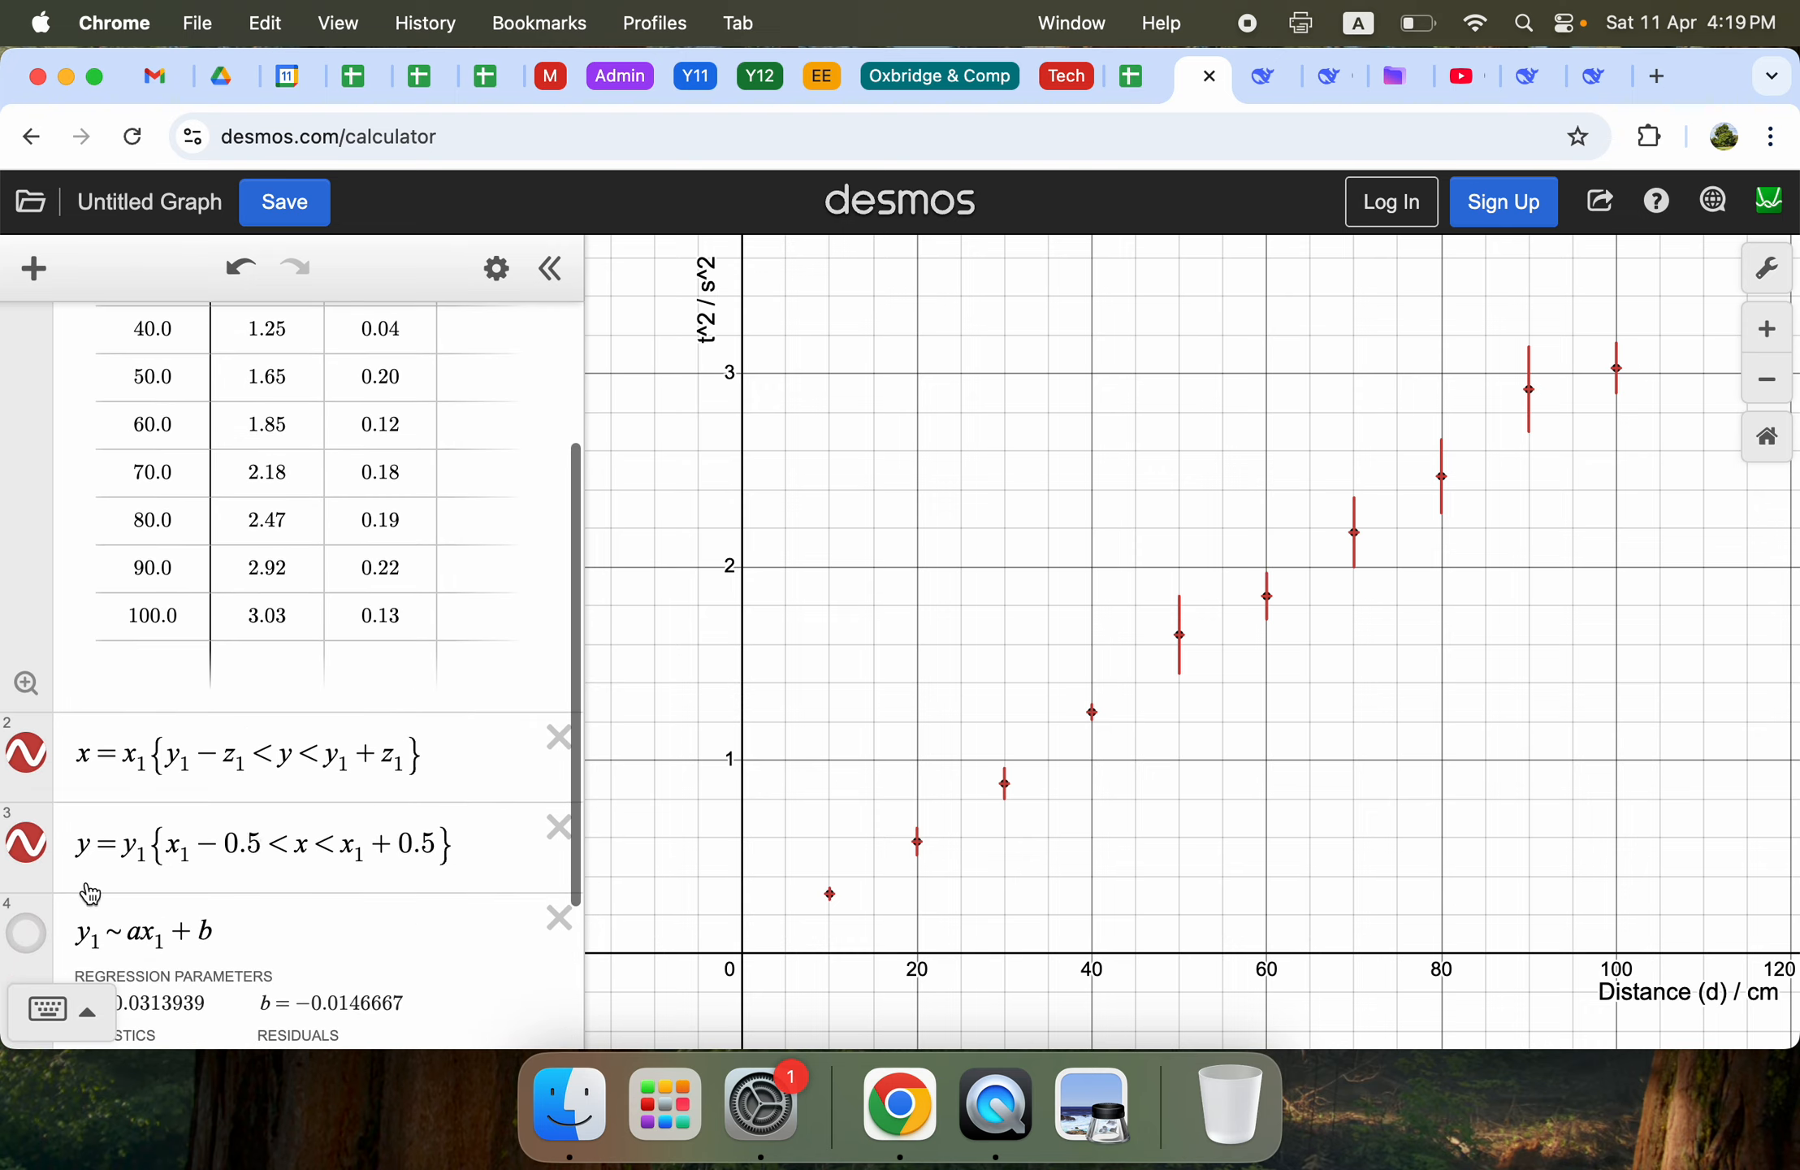
{"action": "left_click", "coordinate": [24, 931]}
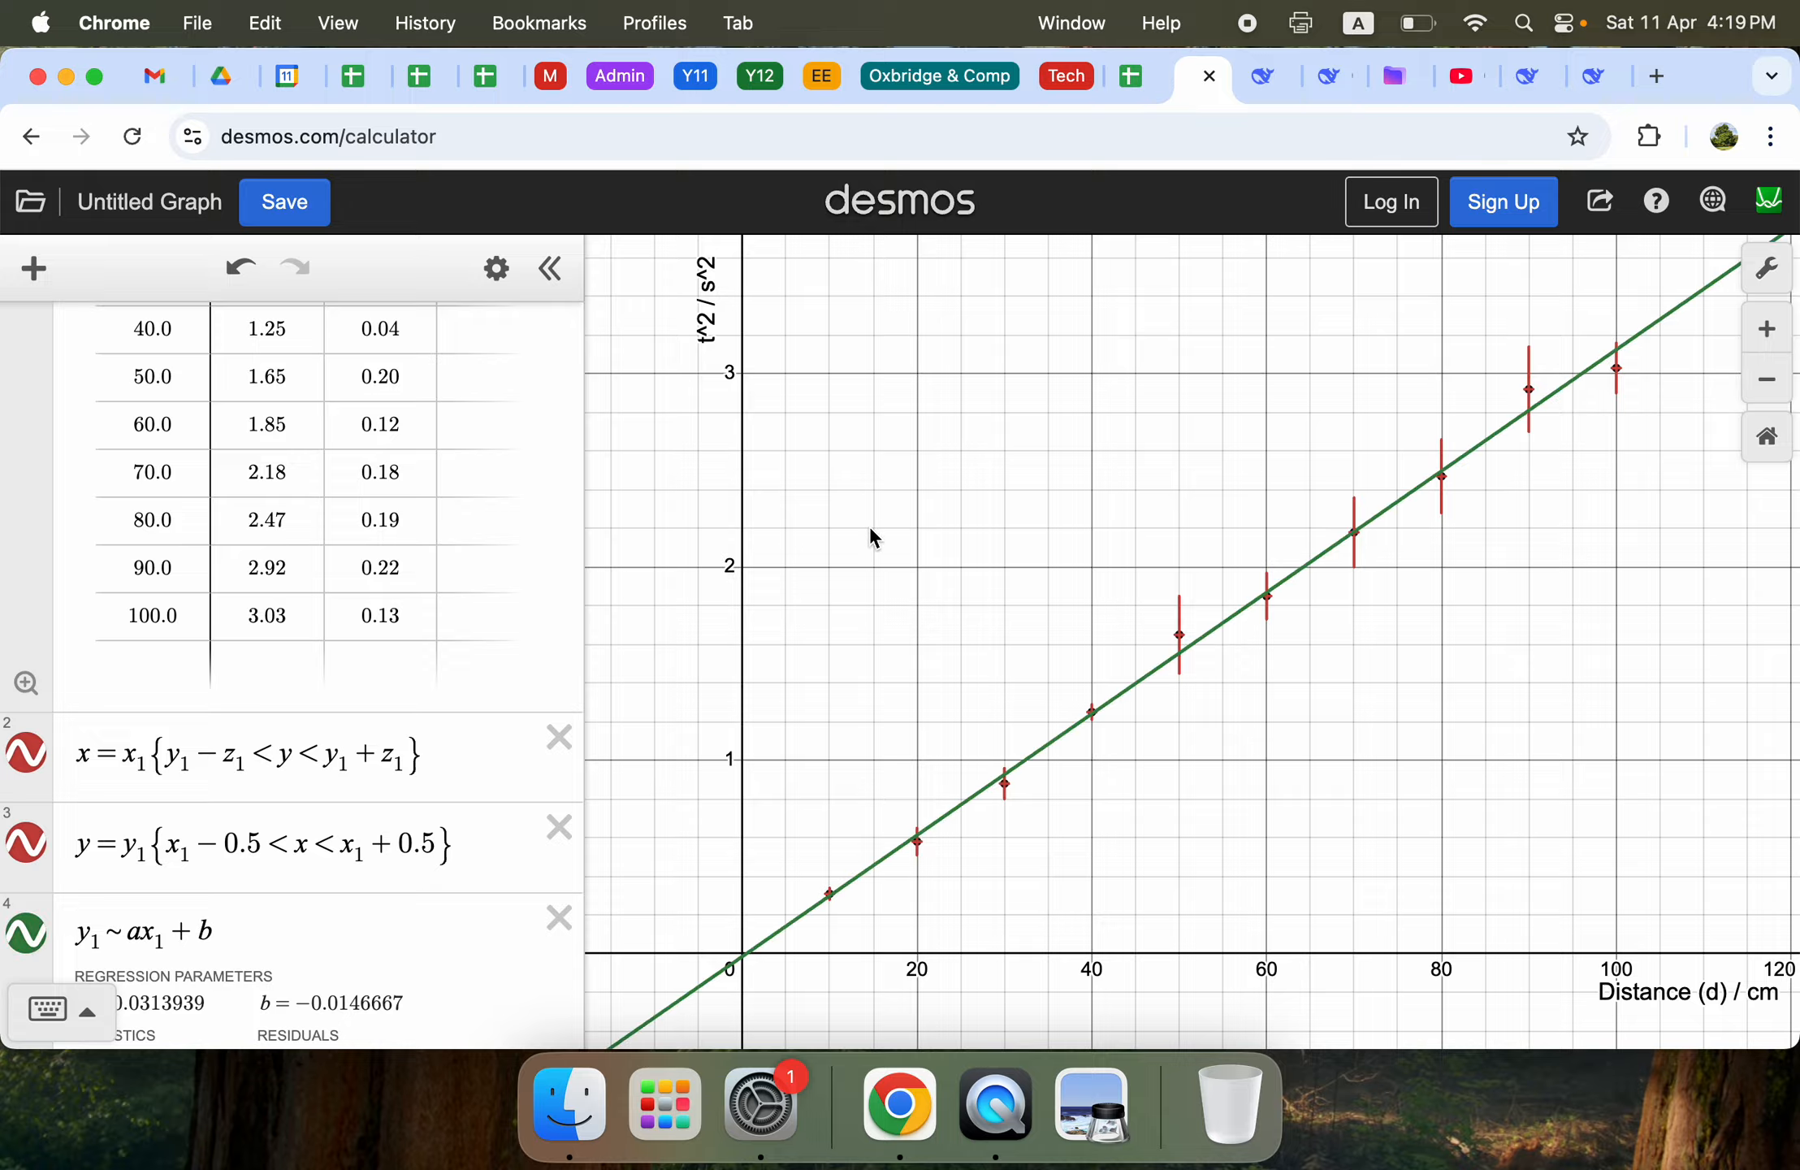
{"action": "scroll", "coordinate": [881, 525], "scroll_direction": "down", "scroll_amount": 1}
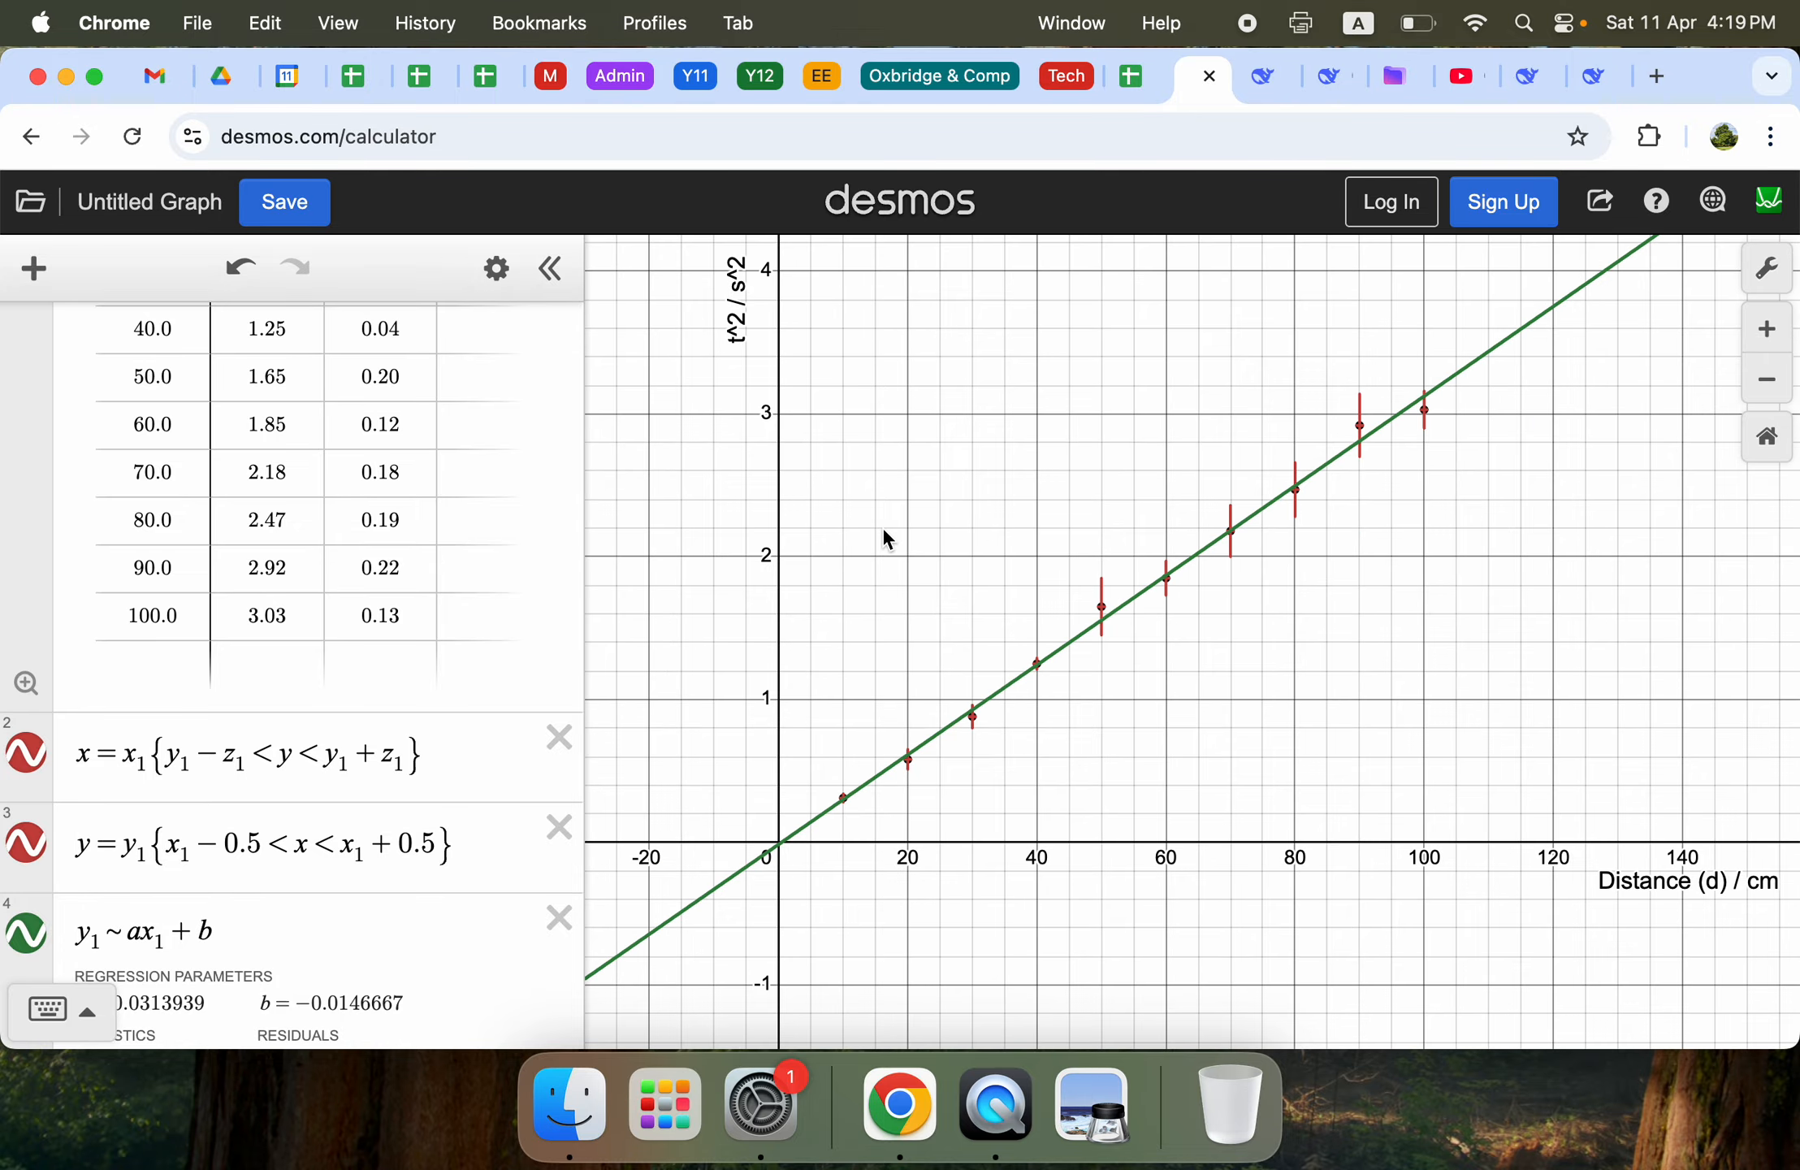
{"action": "scroll", "coordinate": [881, 525], "scroll_direction": "up", "scroll_amount": 3}
{"action": "scroll", "coordinate": [883, 530], "scroll_direction": "down", "scroll_amount": 2}
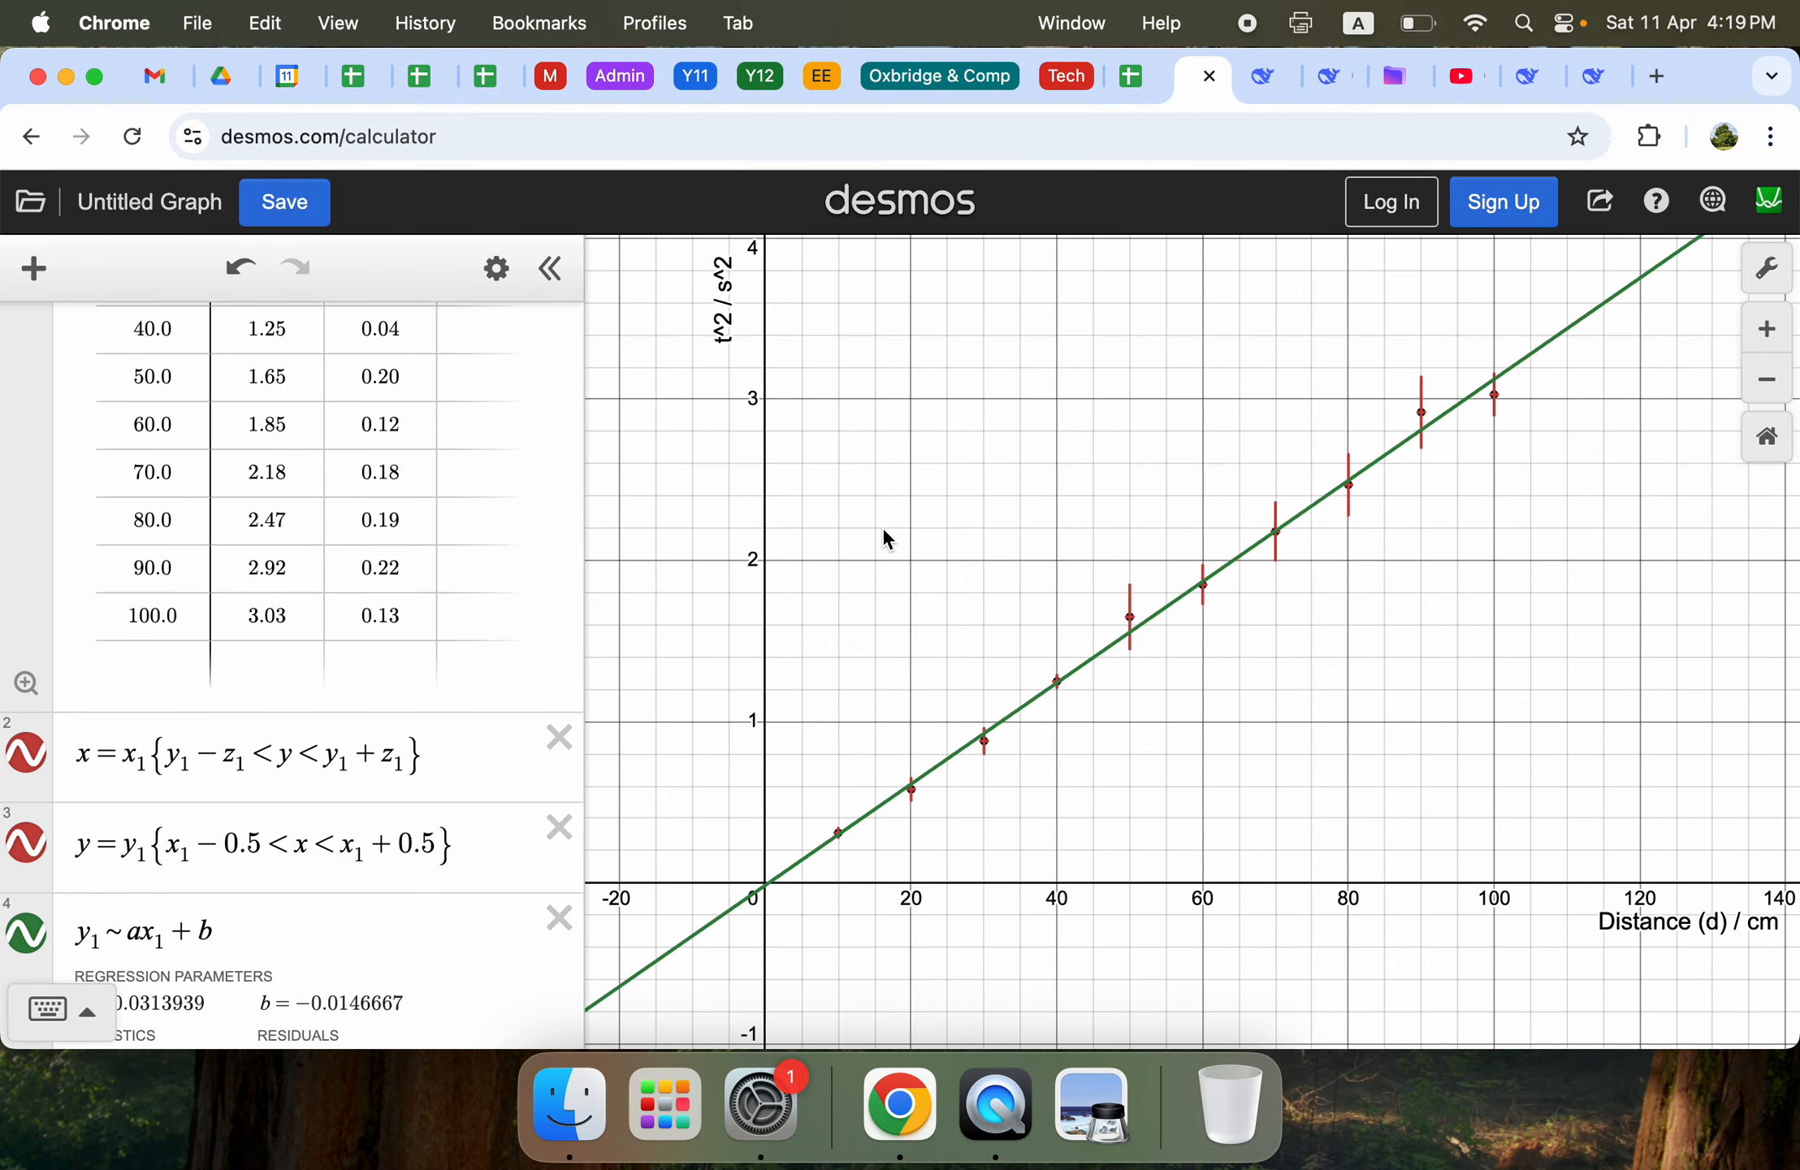
{"action": "scroll", "coordinate": [883, 530], "scroll_direction": "up", "scroll_amount": 2}
{"action": "scroll", "coordinate": [883, 530], "scroll_direction": "down", "scroll_amount": 1}
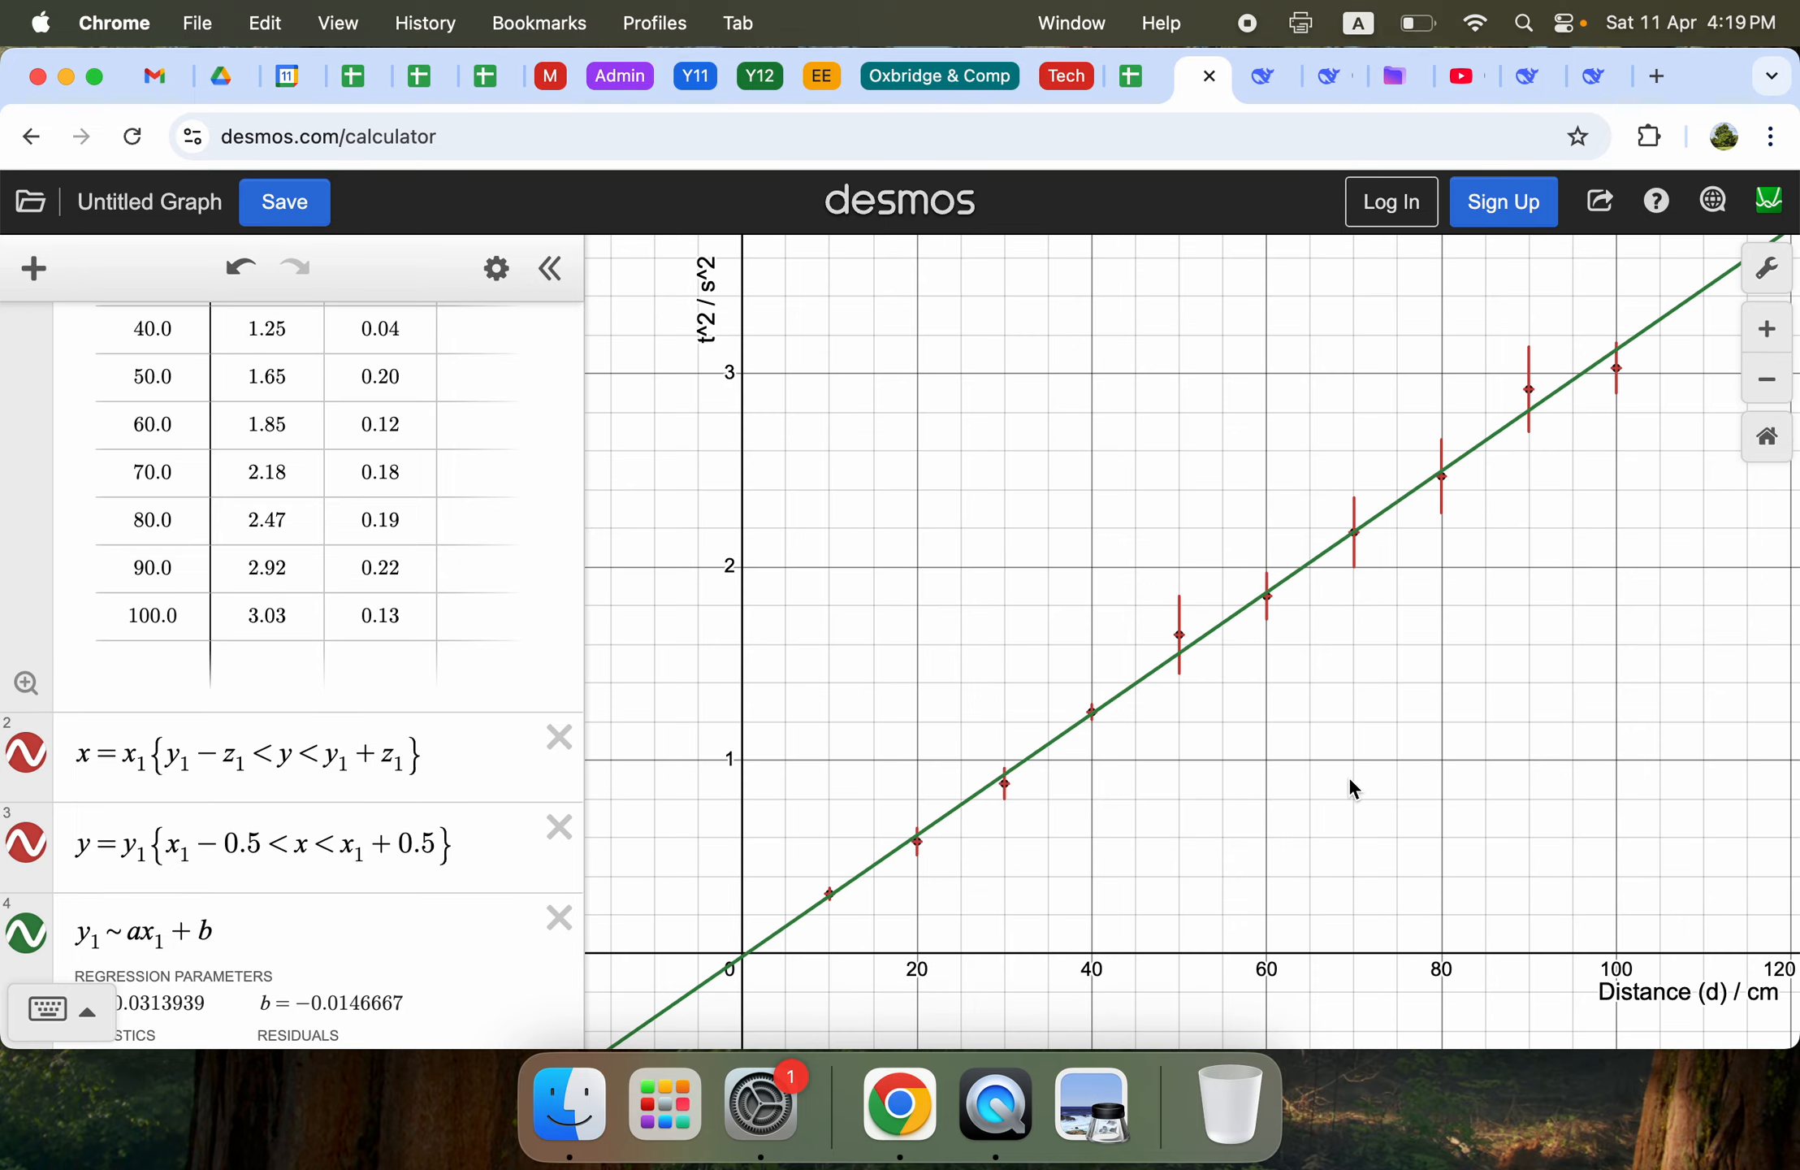
{"action": "left_click_drag", "start_coordinate": [1348, 776], "coordinate": [1352, 767]}
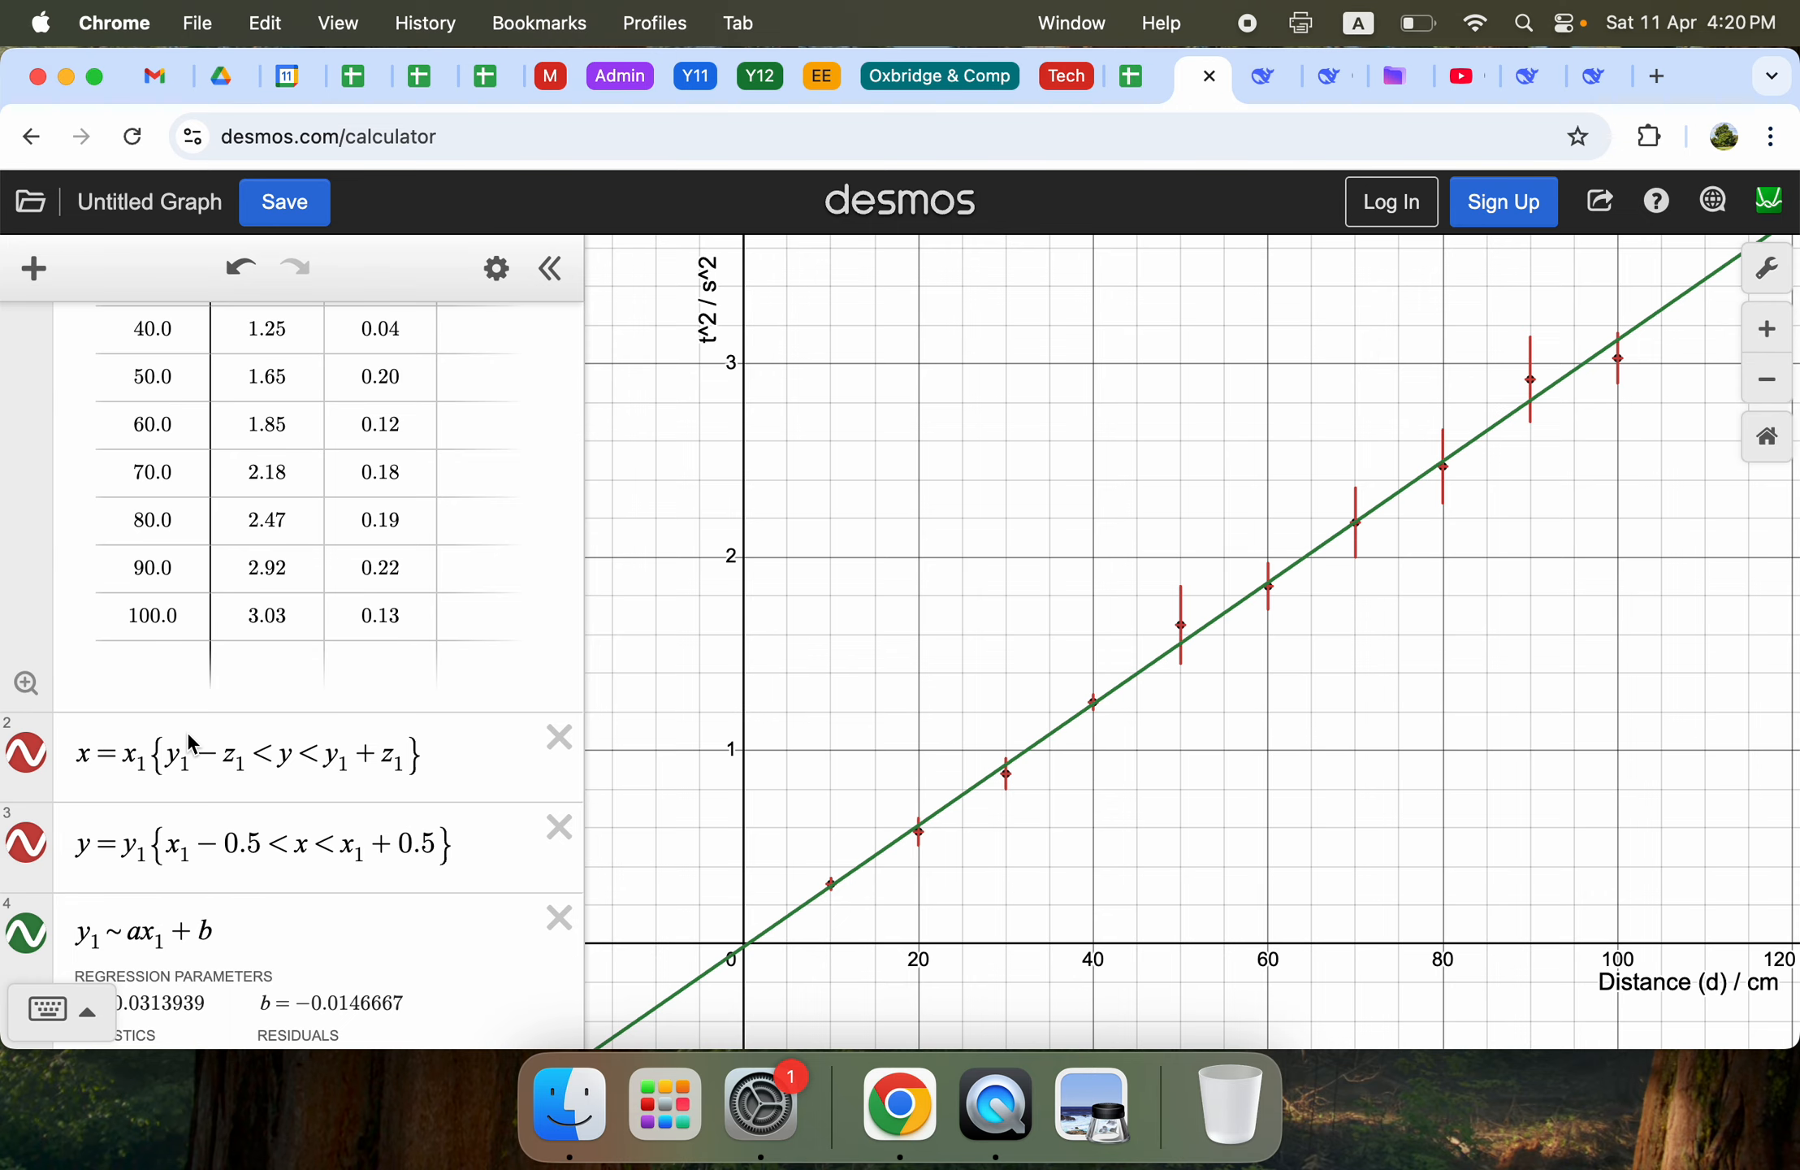
Add the line equation y = px + q below the regression and create sliders for both p and q.
{"action": "scroll", "coordinate": [188, 736], "scroll_direction": "down", "scroll_amount": 3}
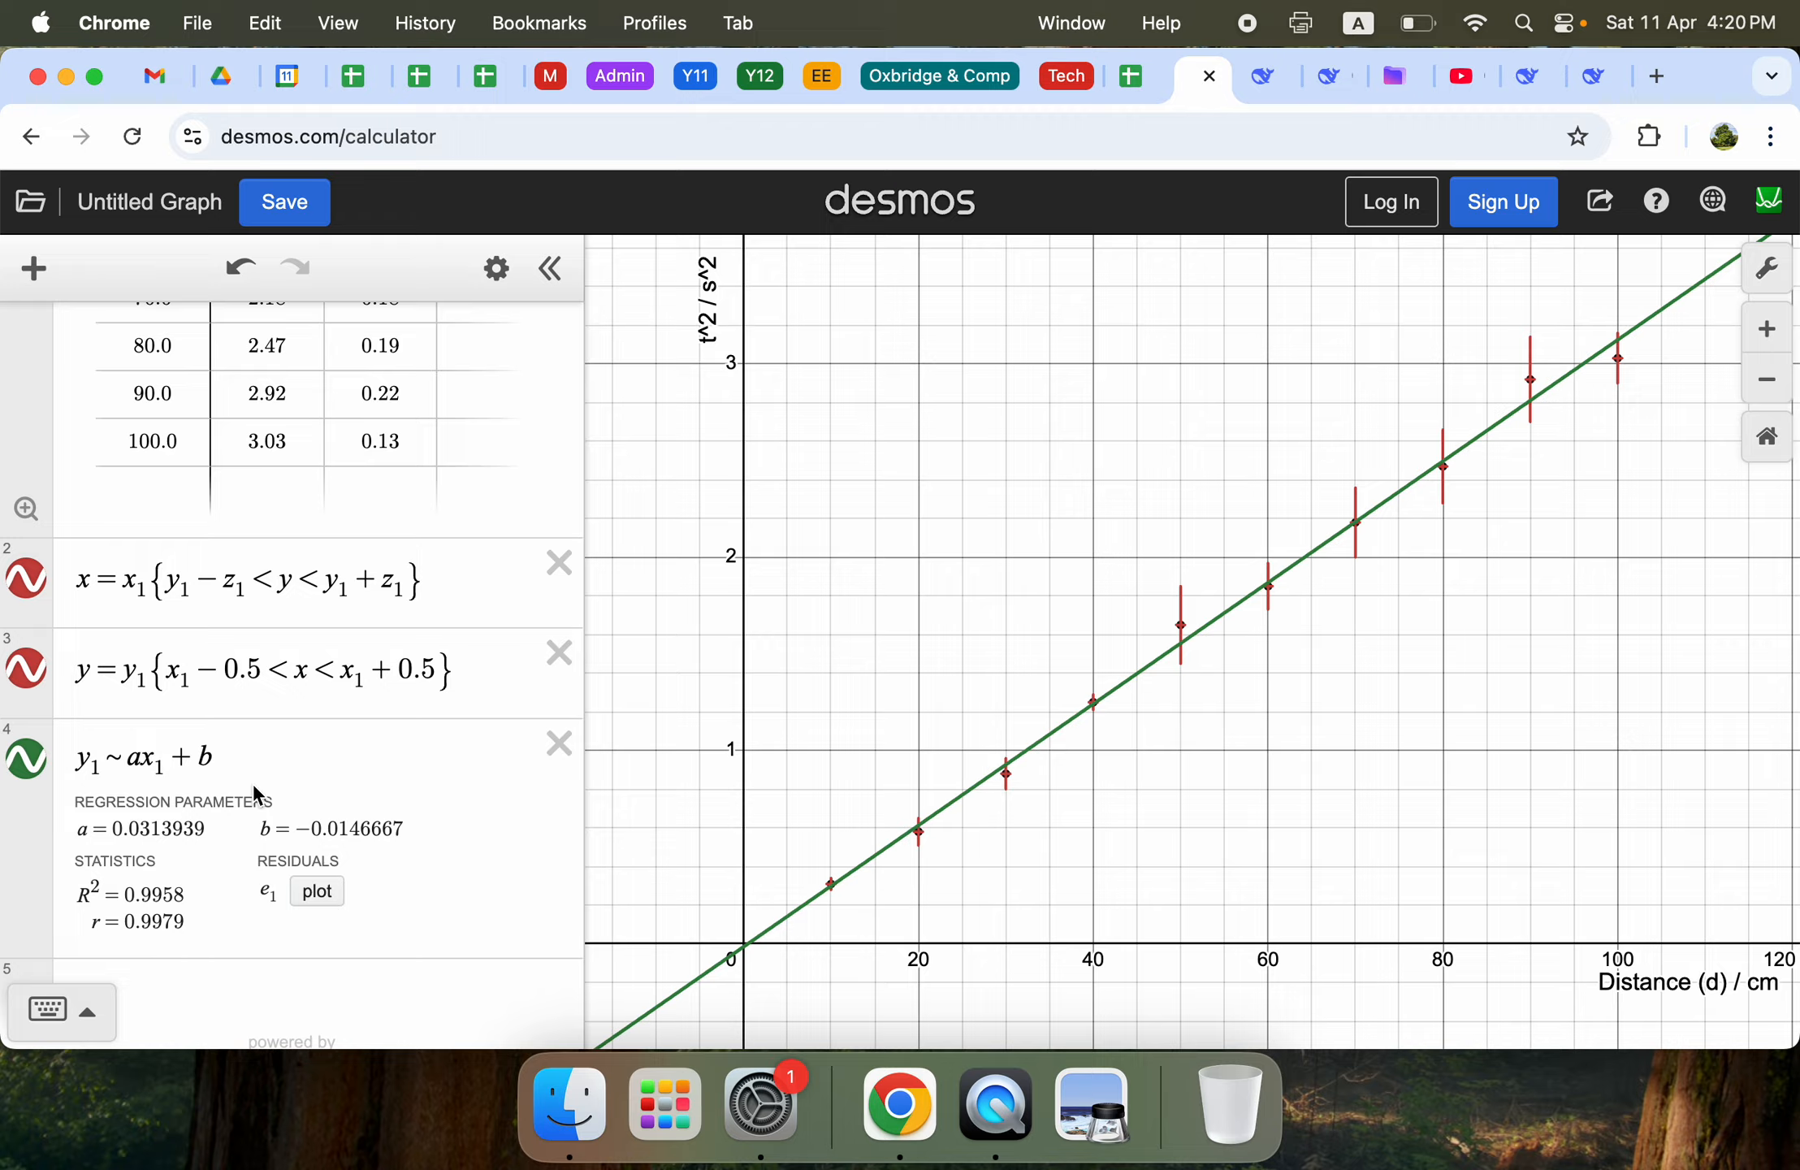
{"action": "scroll", "coordinate": [254, 787], "scroll_direction": "down", "scroll_amount": 2}
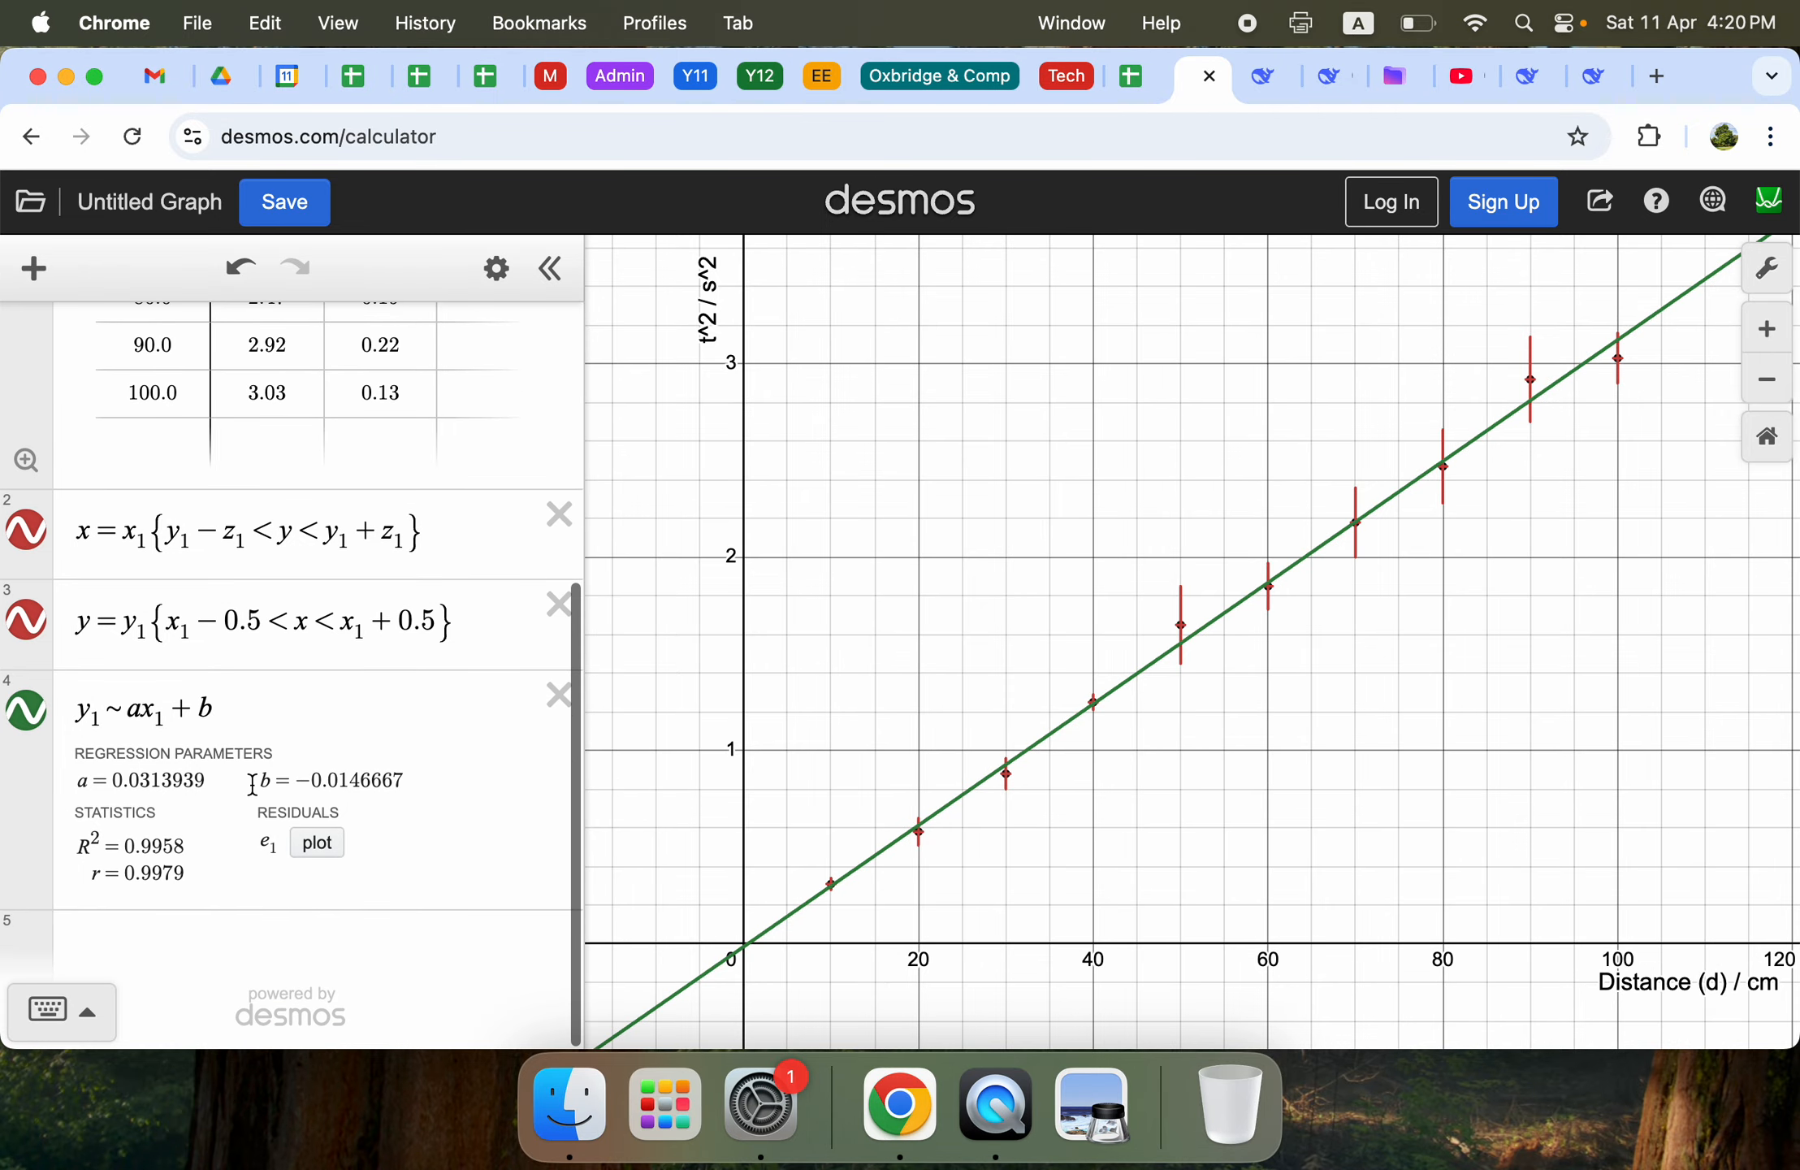
{"action": "left_click", "coordinate": [208, 928]}
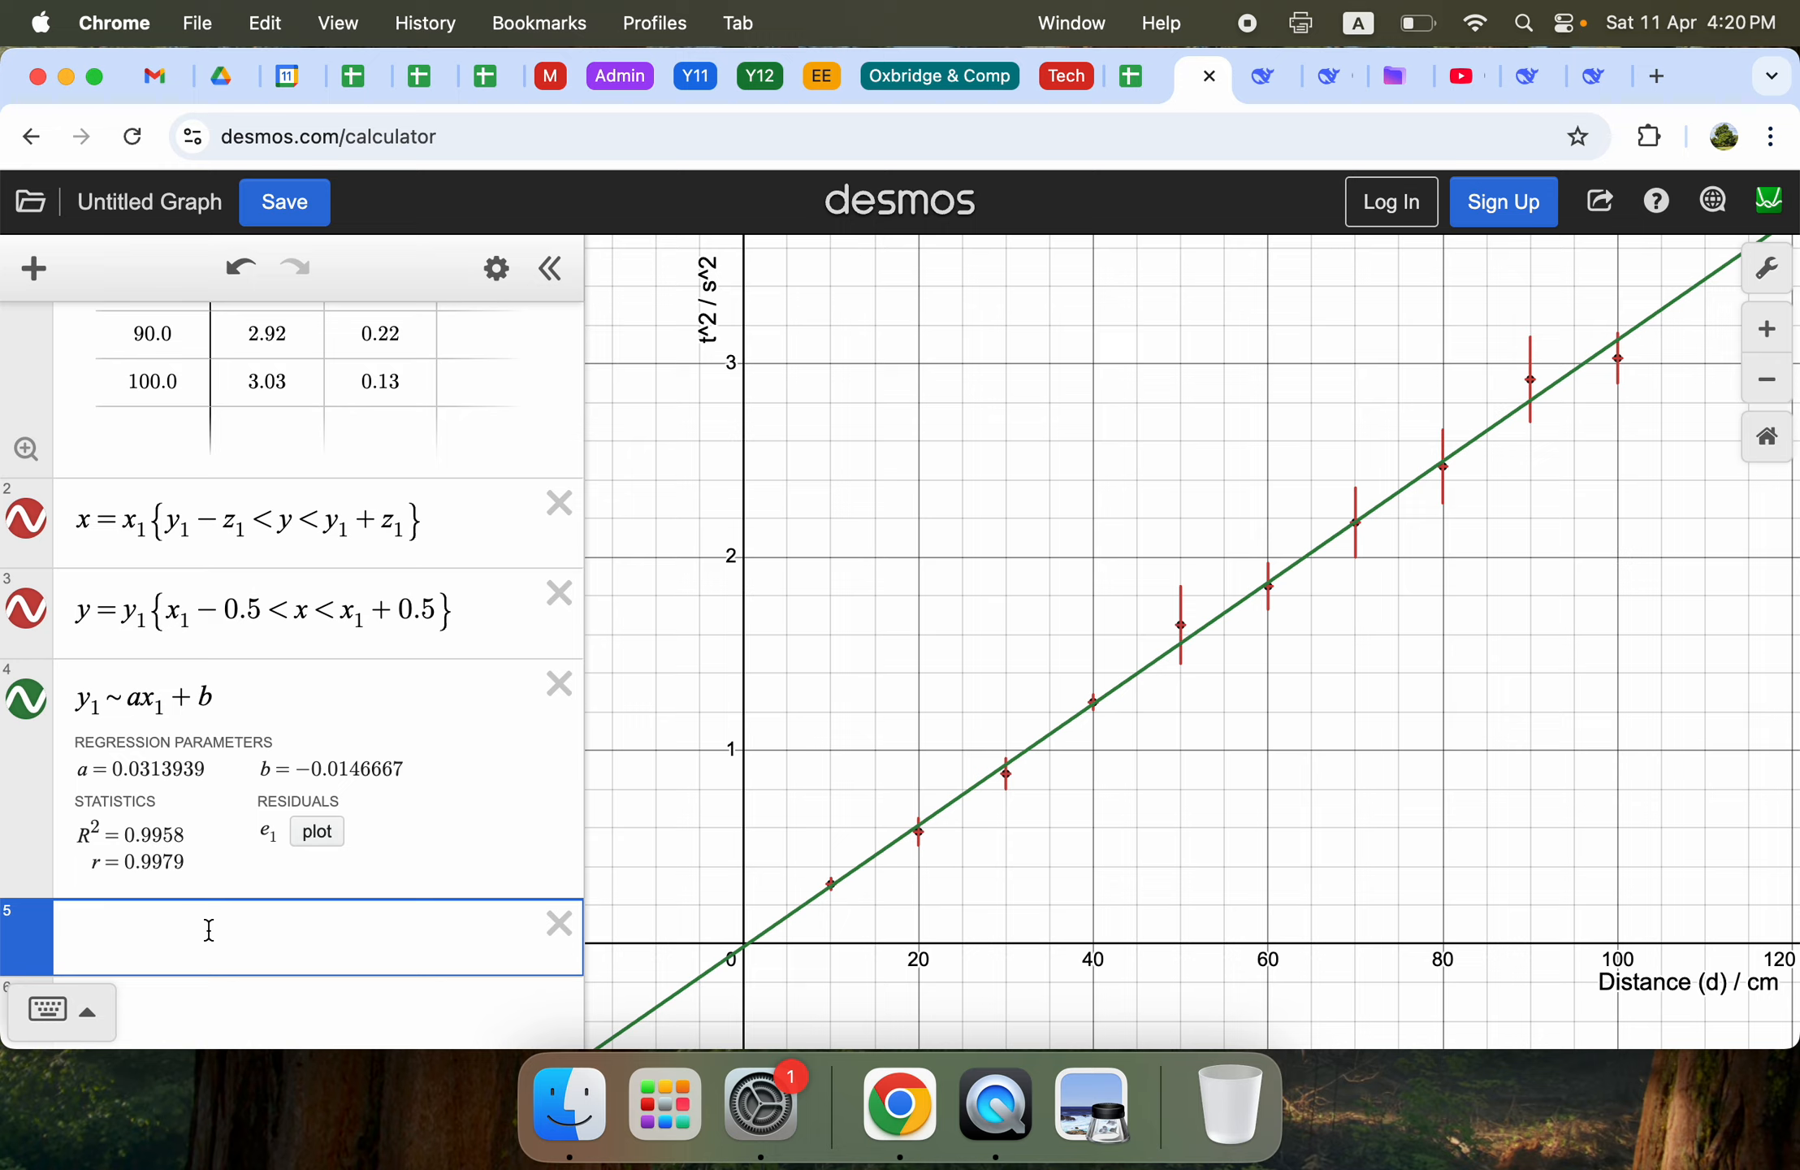
{"action": "type", "text": "y"}
{"action": "type", "text": "=a"}
{"action": "type", "text": "x+b"}
{"action": "key", "text": "BackSpace"}
{"action": "key", "text": "BackSpace"}
{"action": "key", "text": "BackSpace"}
{"action": "key", "text": "BackSpace"}
{"action": "type", "text": "p"}
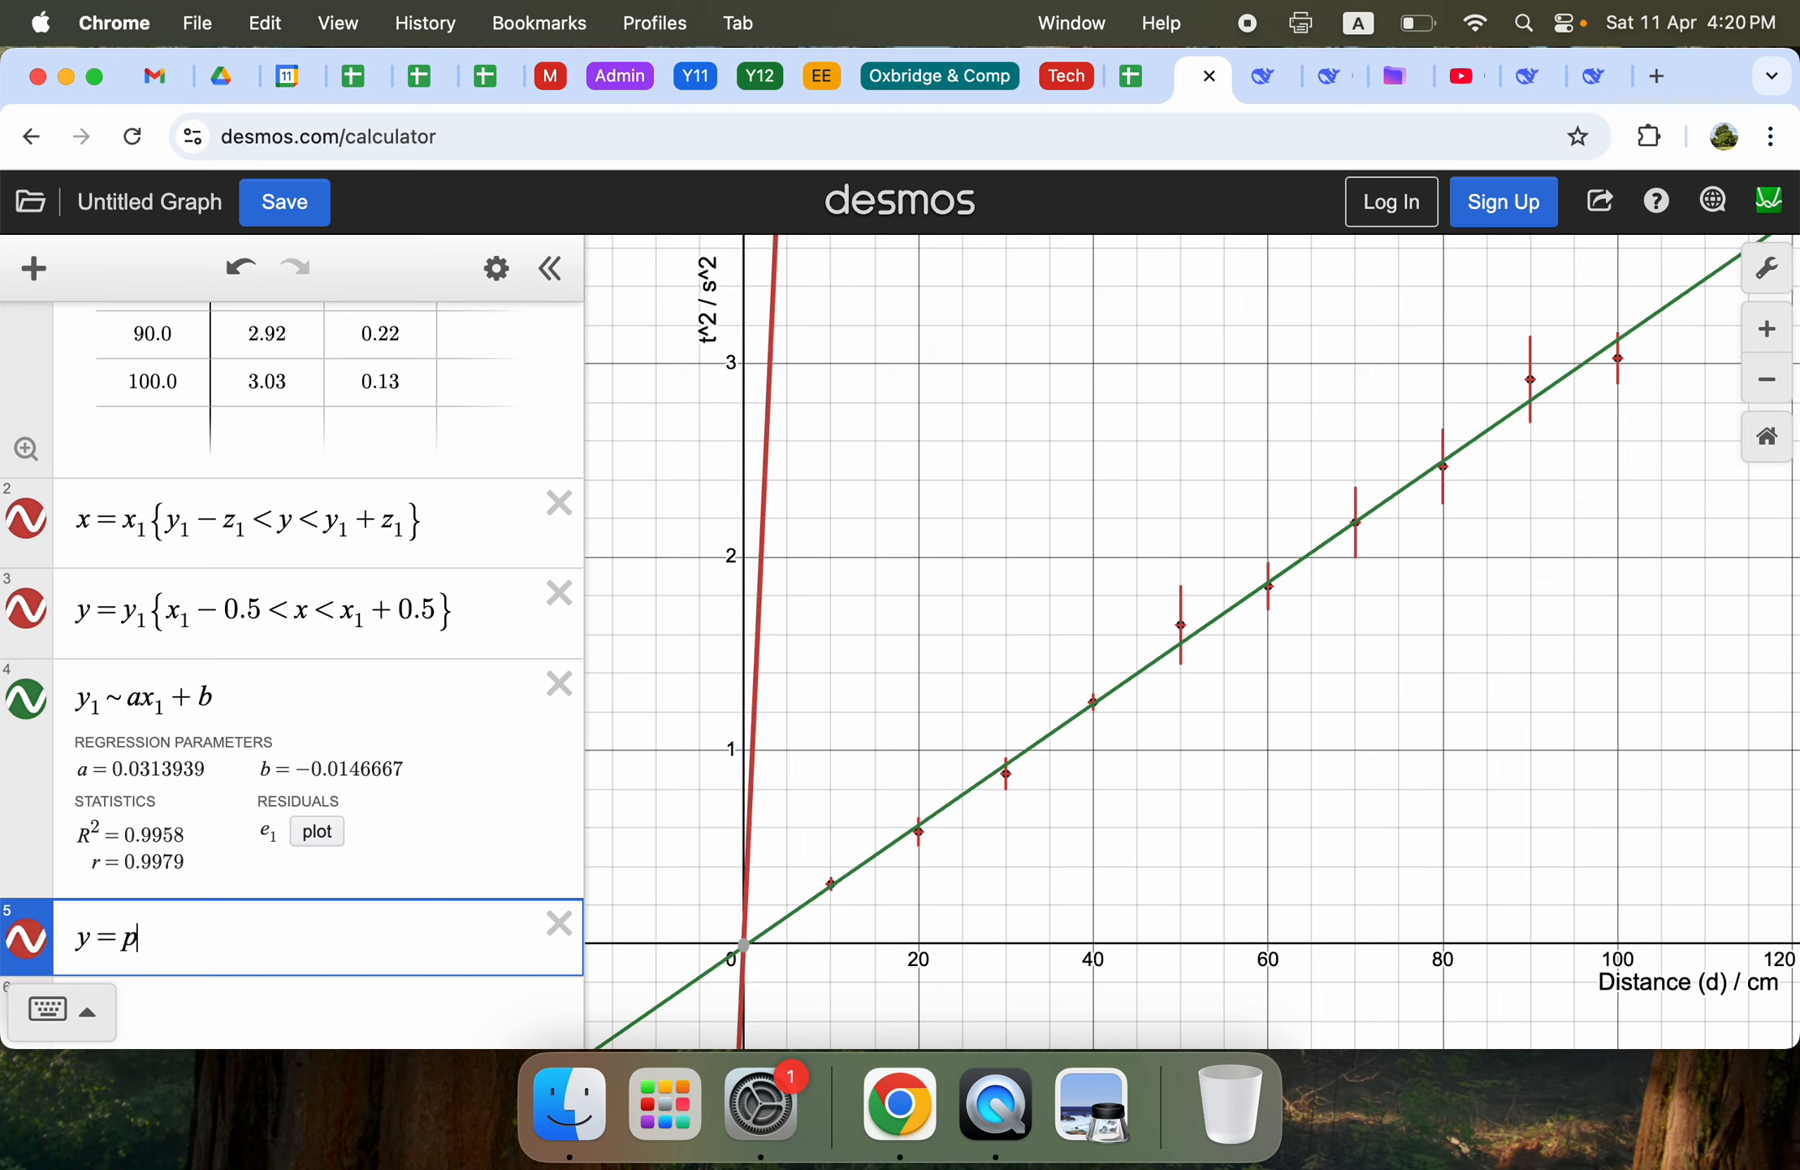
{"action": "type", "text": "x+q"}
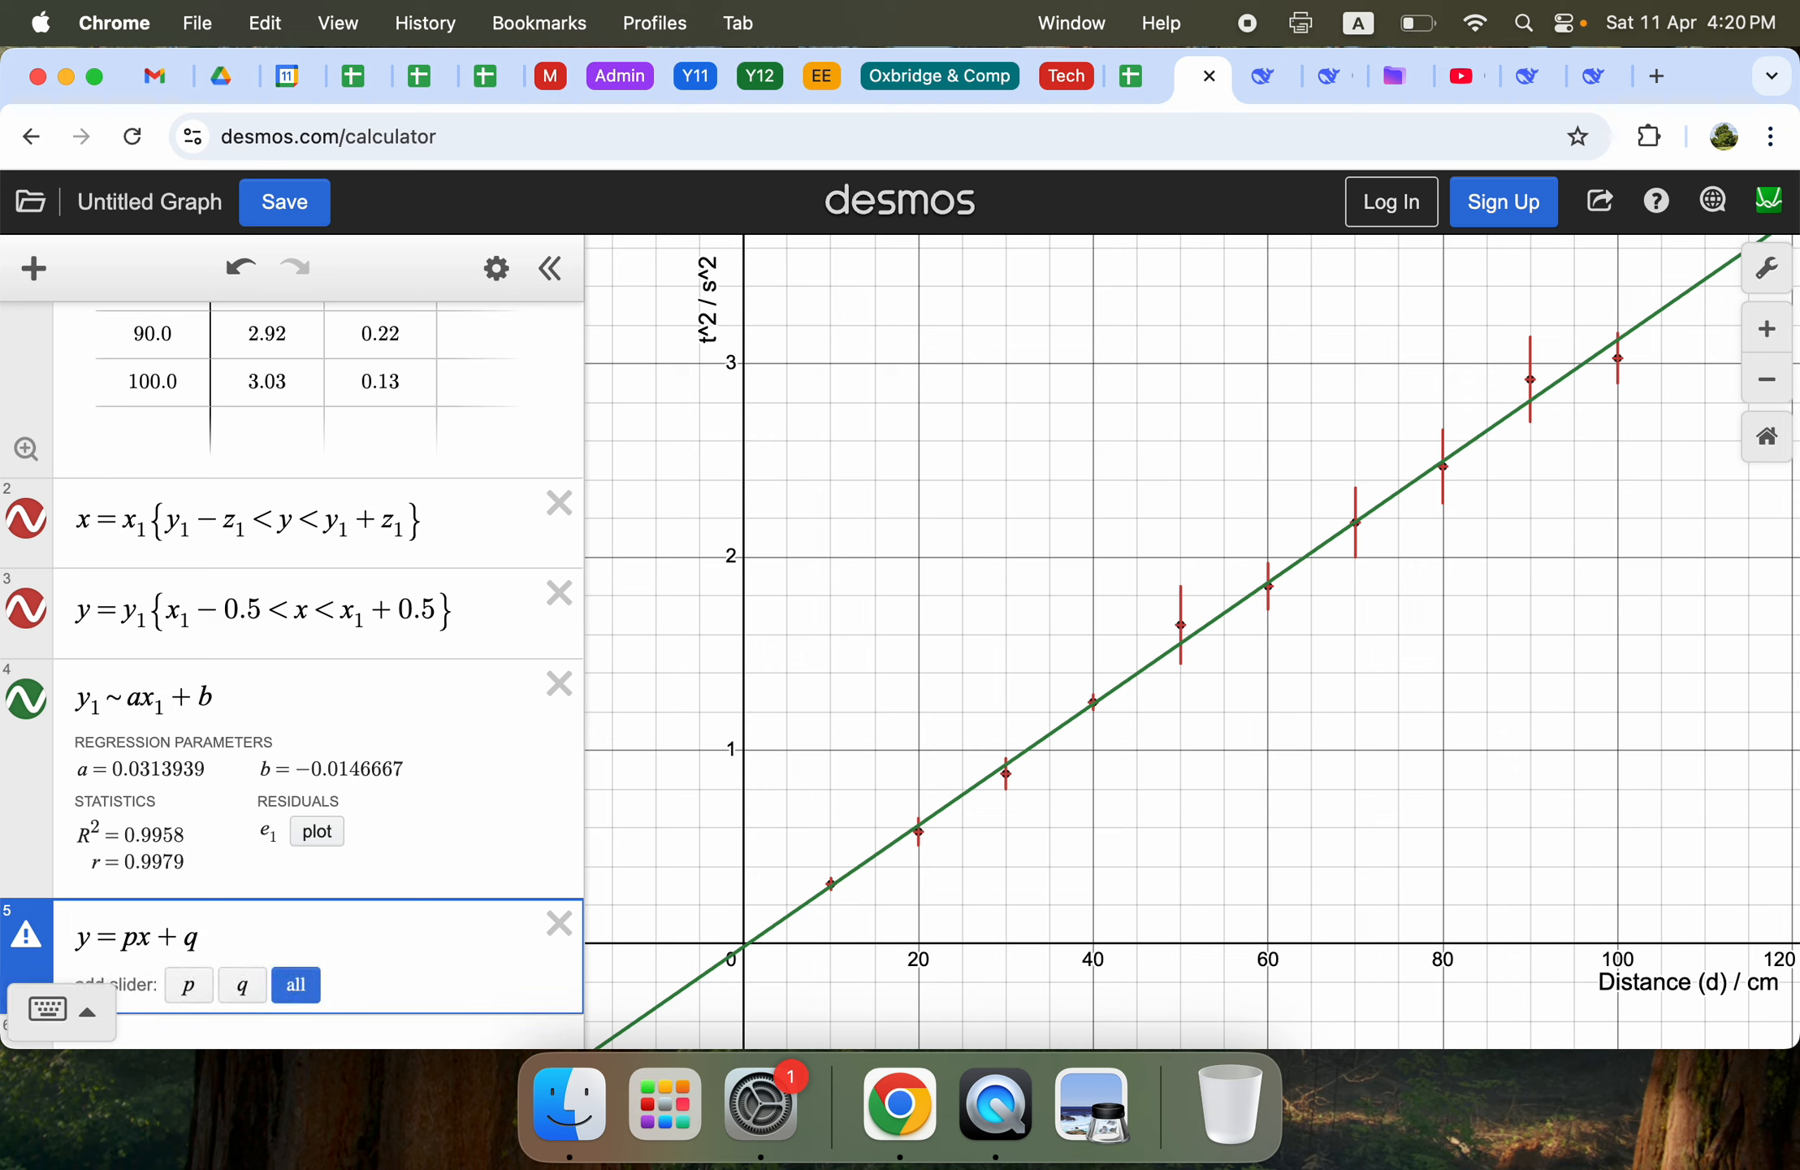
{"action": "left_click", "coordinate": [302, 983]}
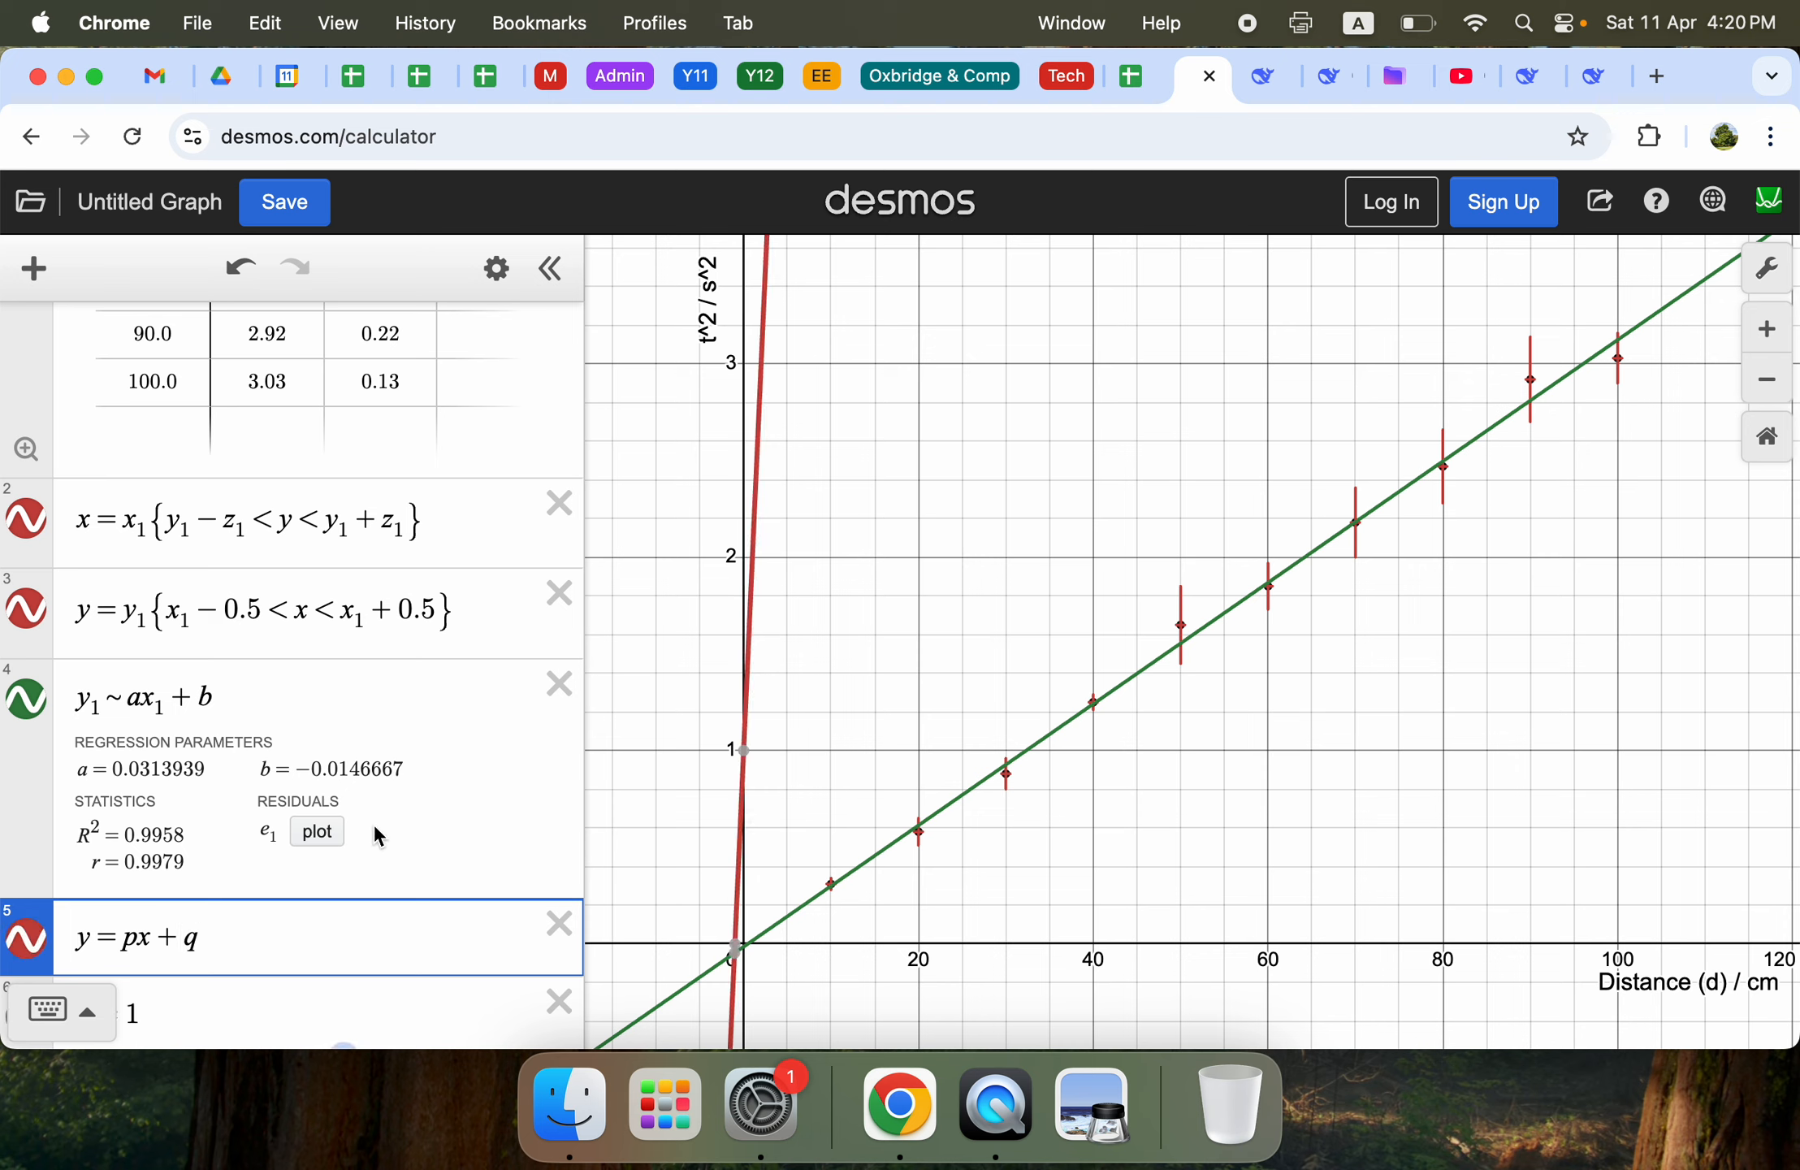
Limit the p slider to 0.02 to 0.04 with a step of 0.0001, and move p to 0.0325.
{"action": "scroll", "coordinate": [381, 809], "scroll_direction": "down", "scroll_amount": 3}
{"action": "scroll", "coordinate": [385, 822], "scroll_direction": "down", "scroll_amount": 2}
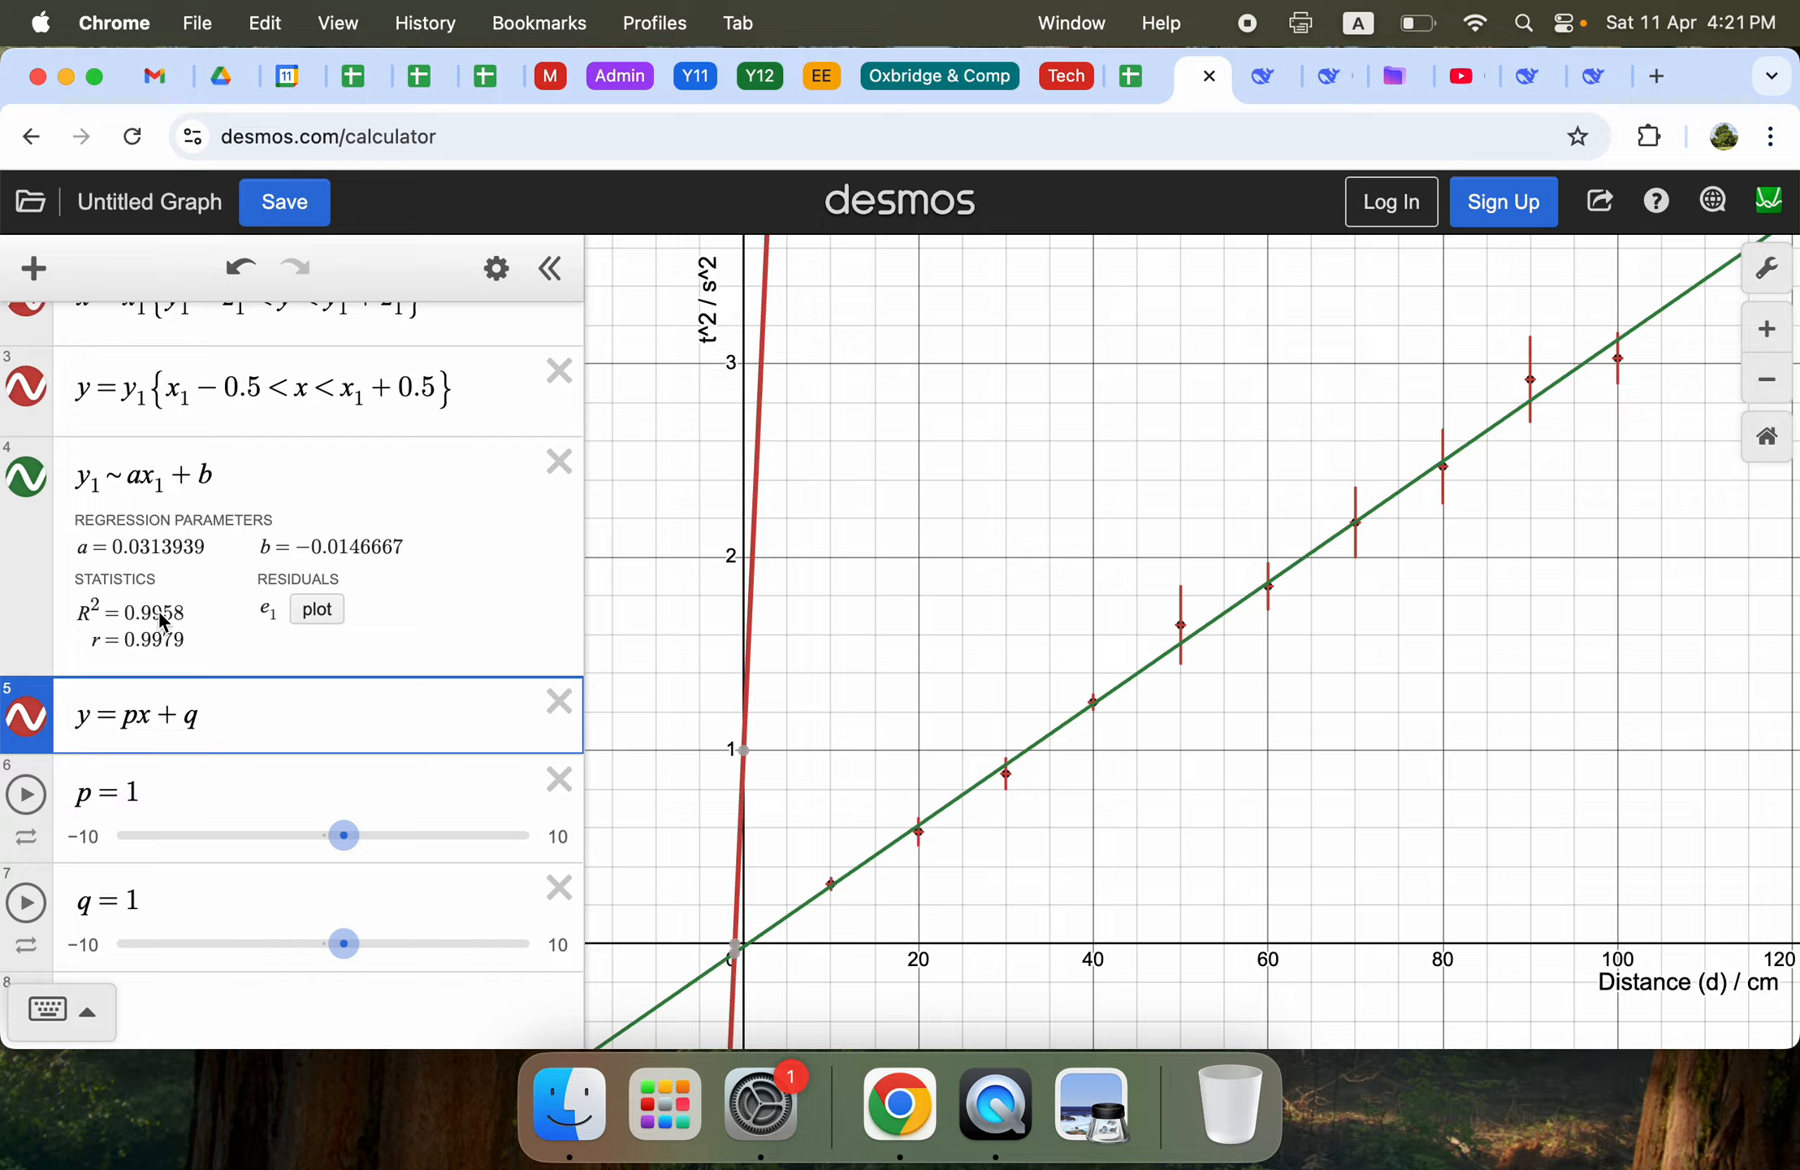
{"action": "left_click", "coordinate": [102, 841]}
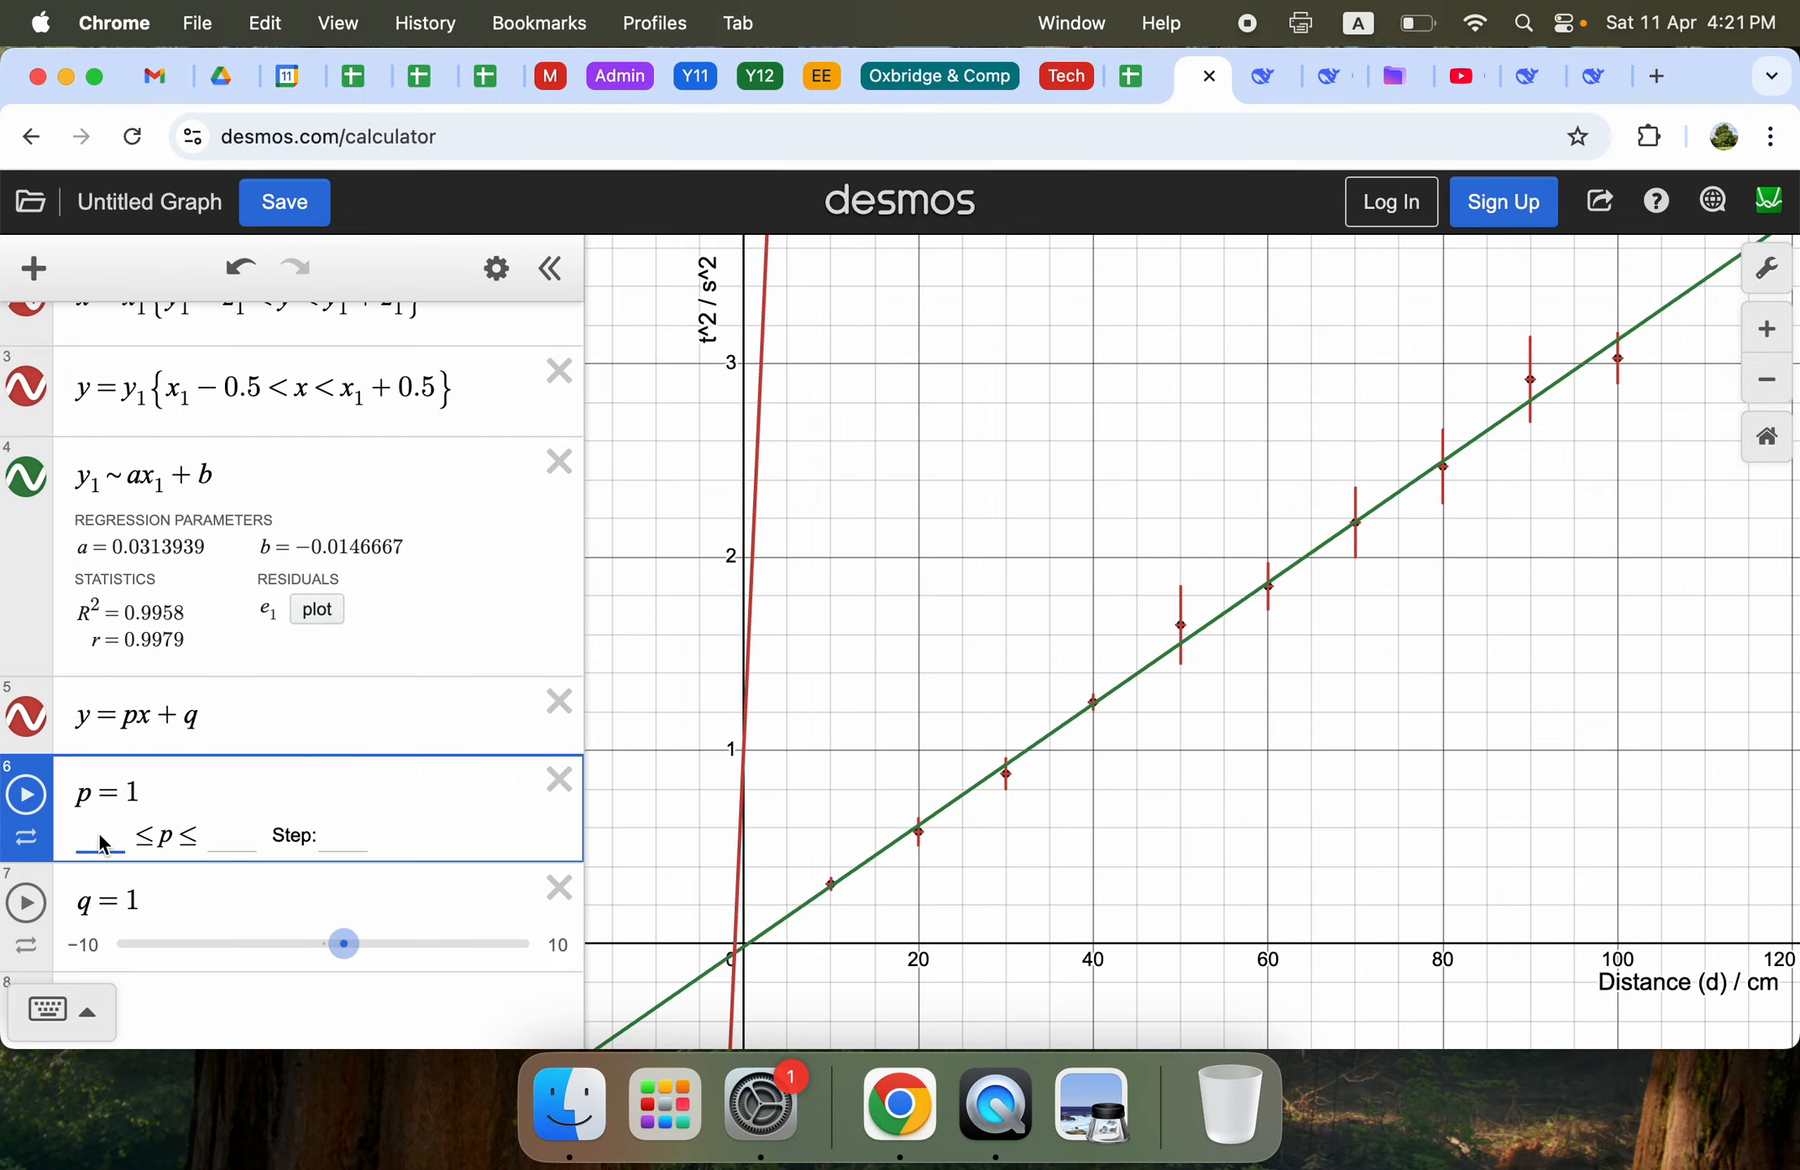
{"action": "type", "text": "0.02"}
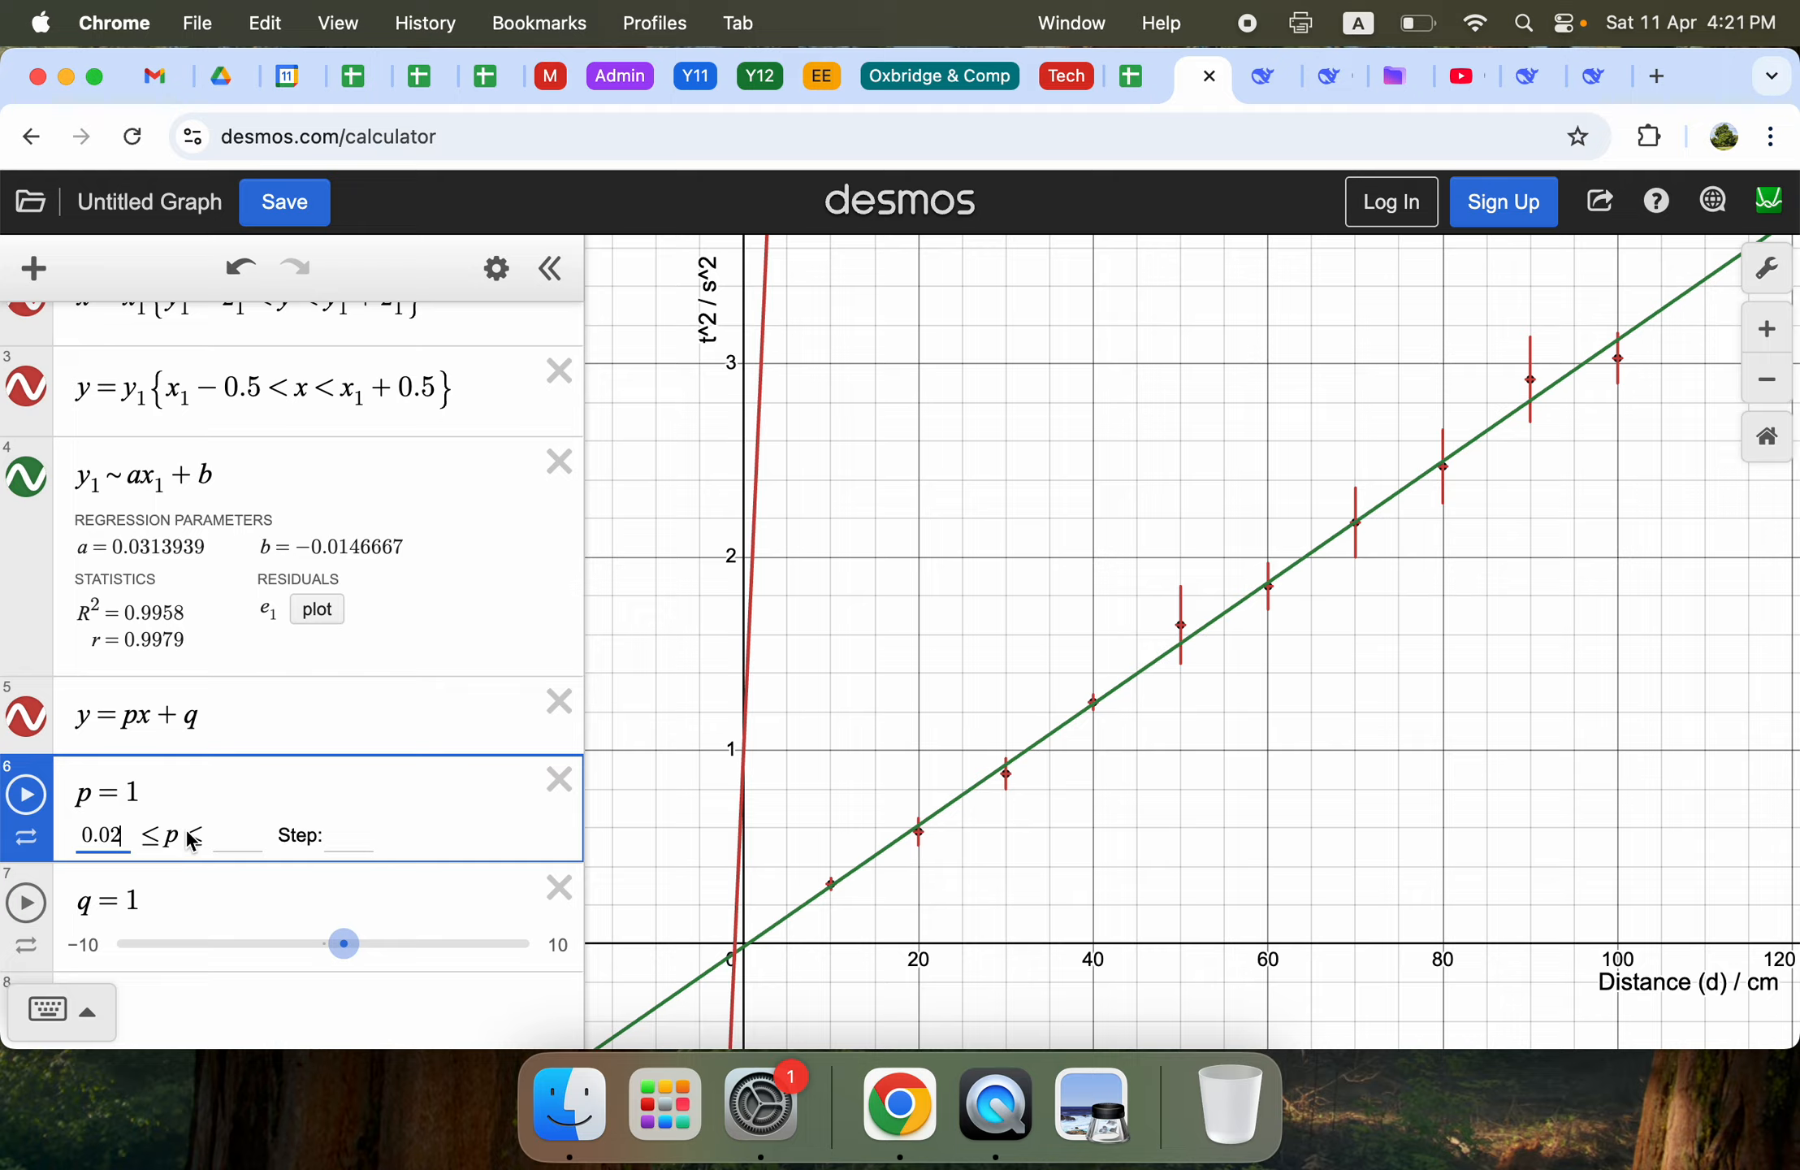
{"action": "left_click", "coordinate": [238, 844]}
{"action": "type", "text": "0.04"}
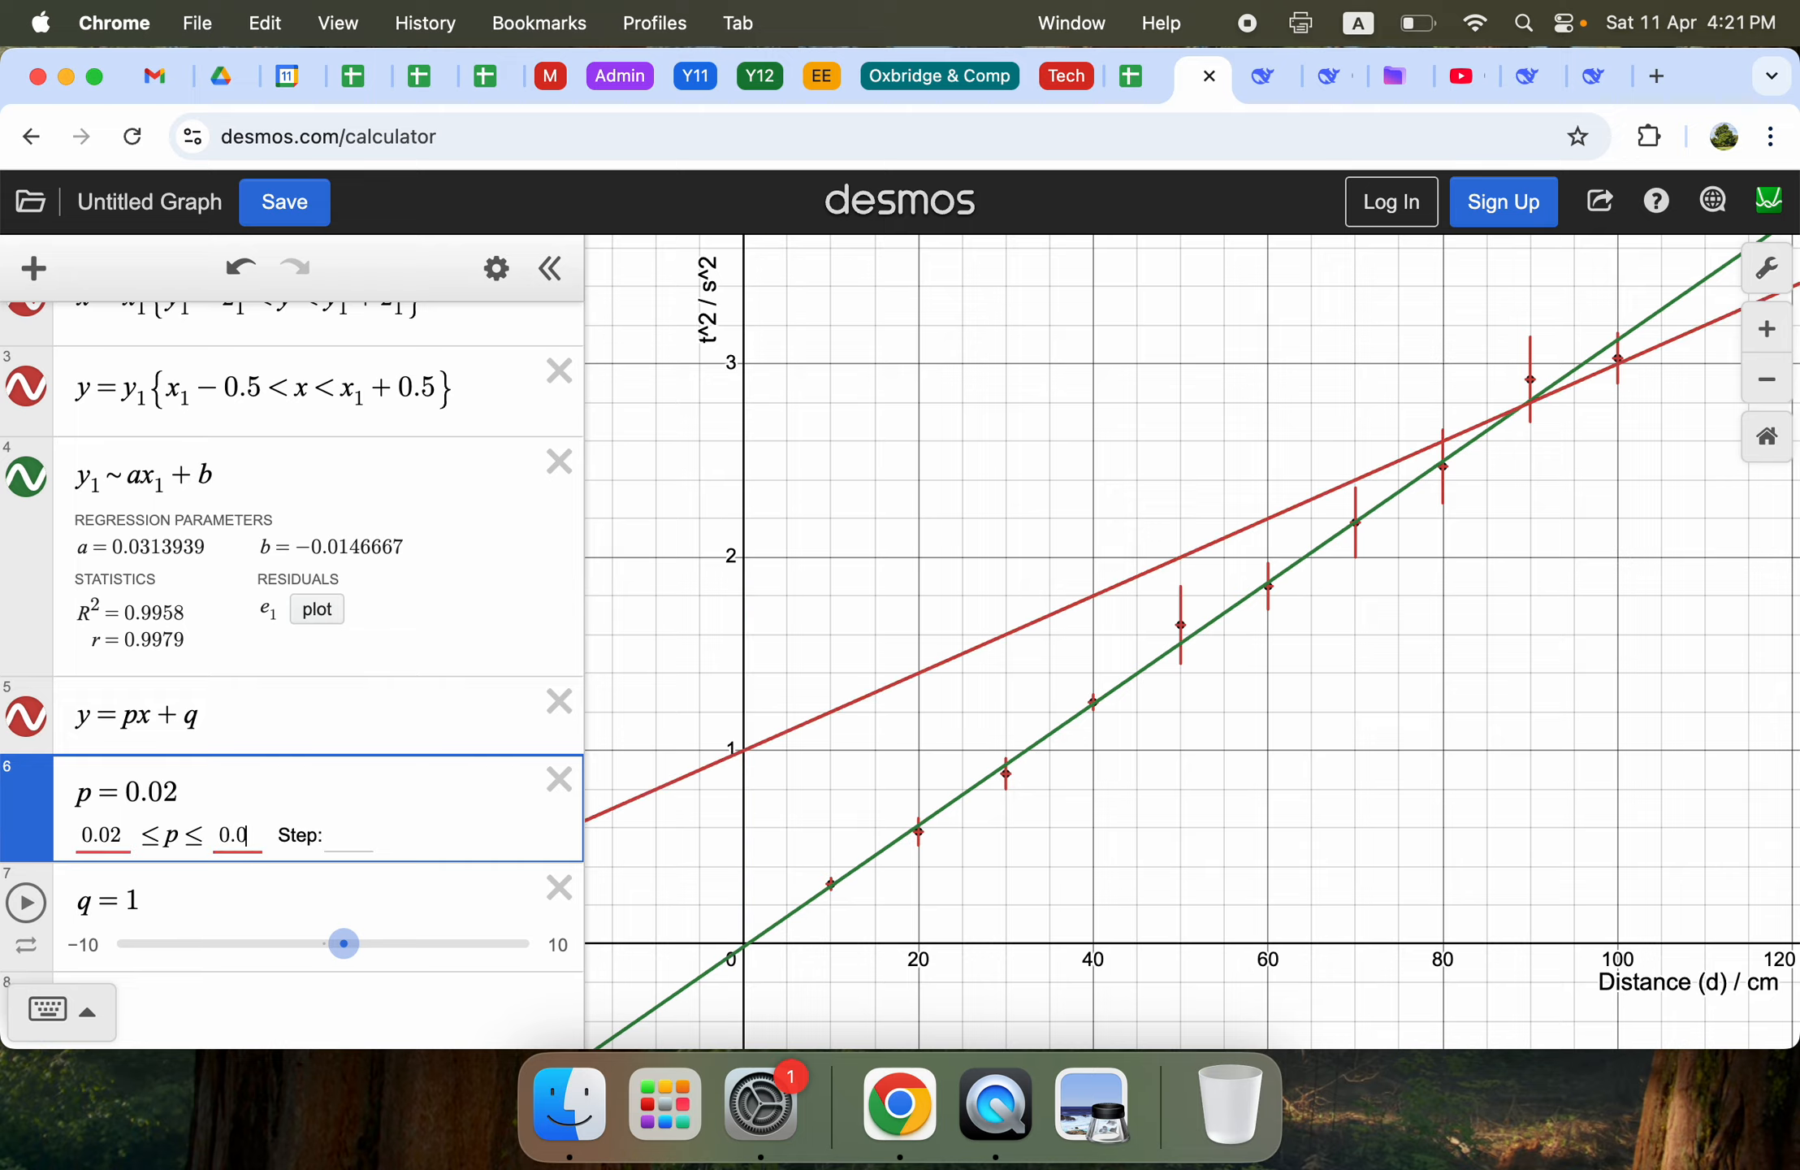
{"action": "left_click", "coordinate": [355, 842]}
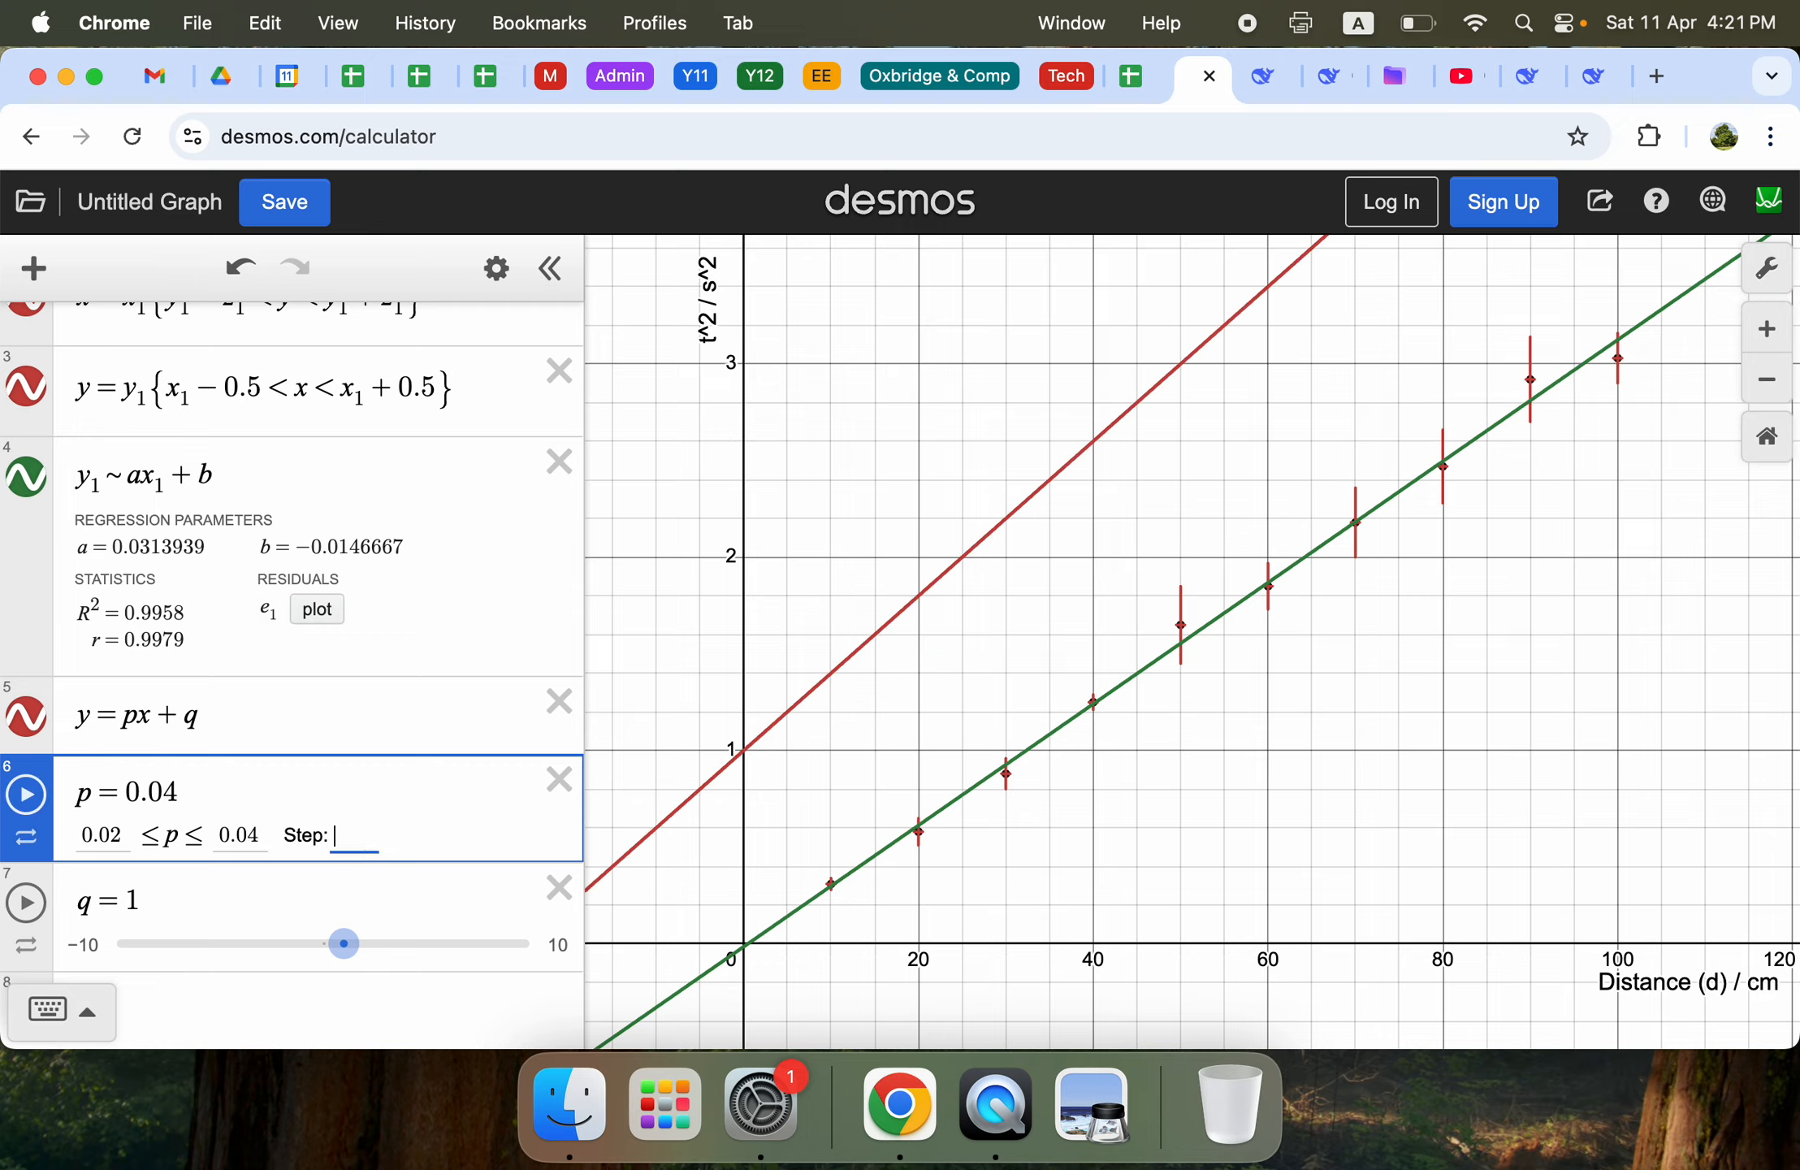
{"action": "type", "text": "0.0001"}
{"action": "left_click", "coordinate": [608, 838]}
{"action": "left_click_drag", "start_coordinate": [512, 835], "coordinate": [367, 836]}
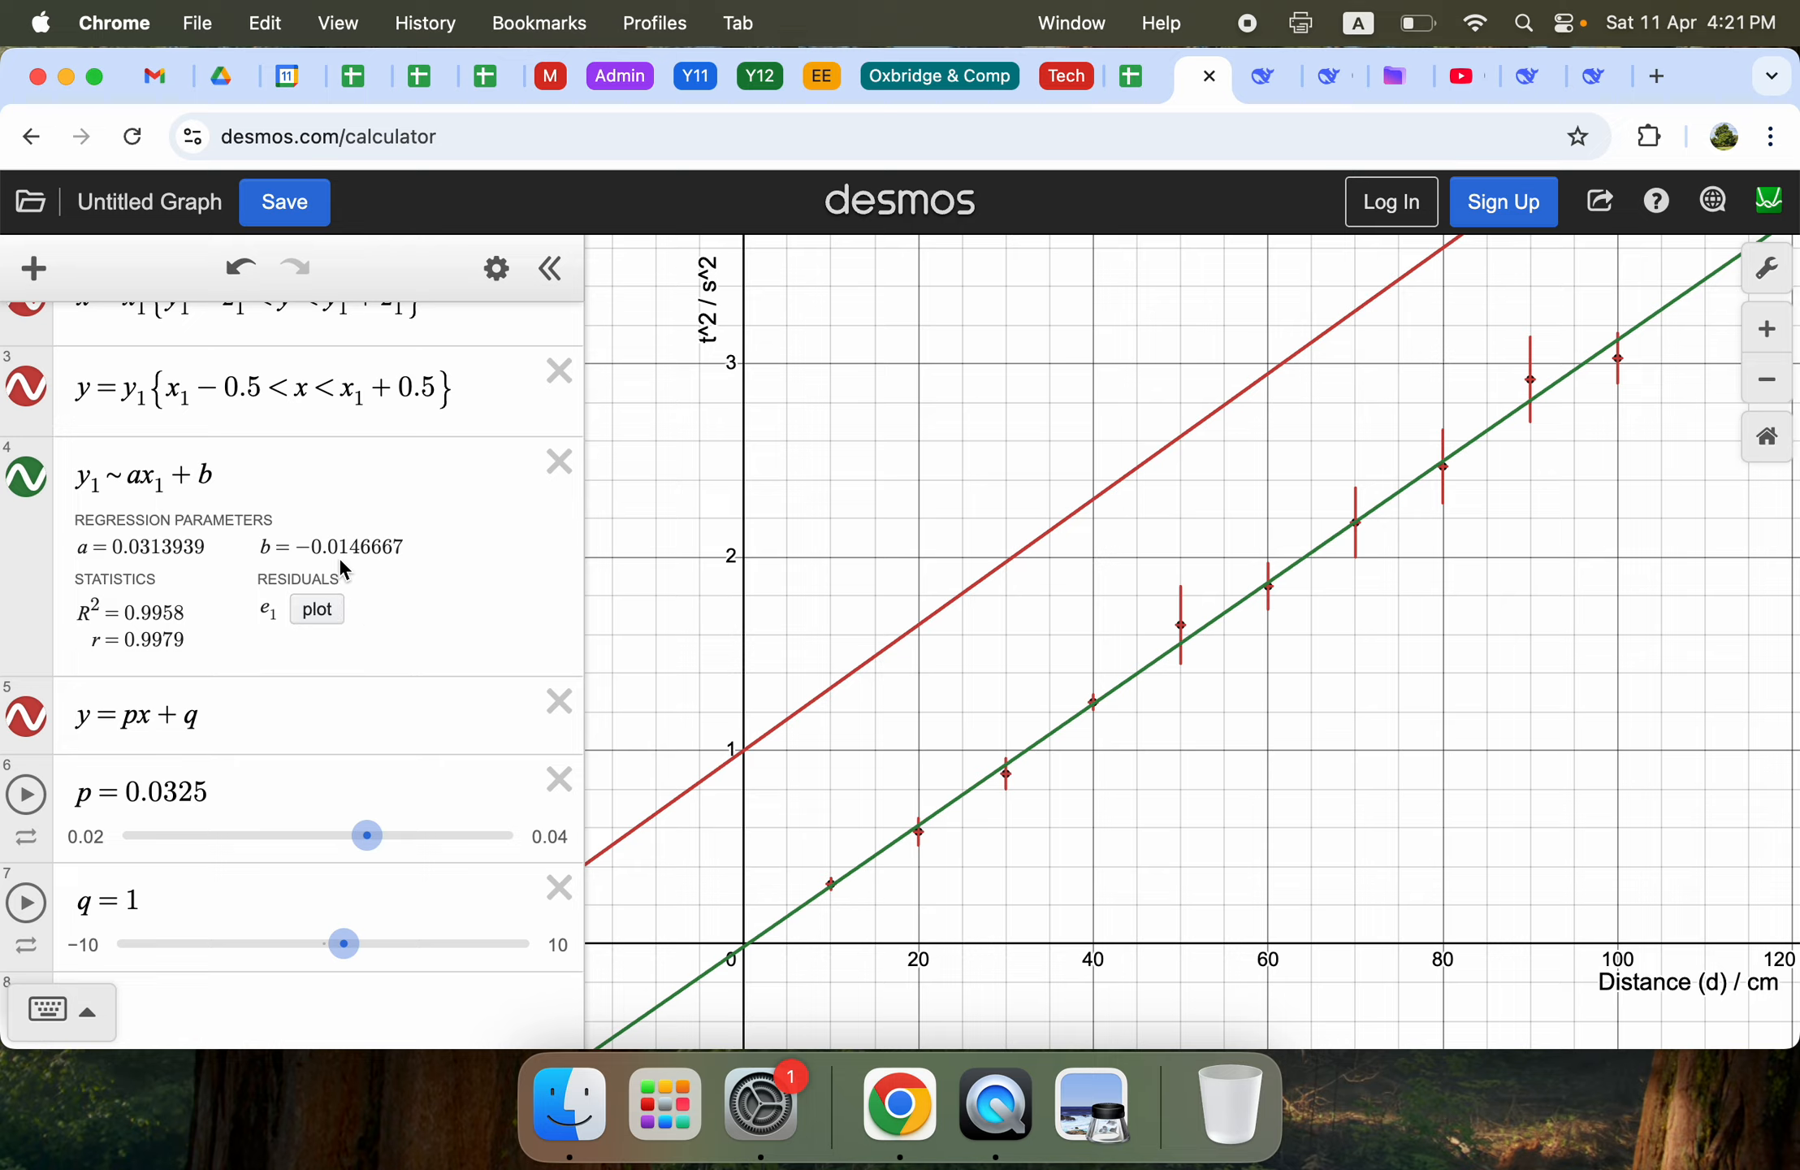
Limit the q slider to −0.05 to 0.05 with a step of 0.0001.
{"action": "left_click", "coordinate": [86, 943]}
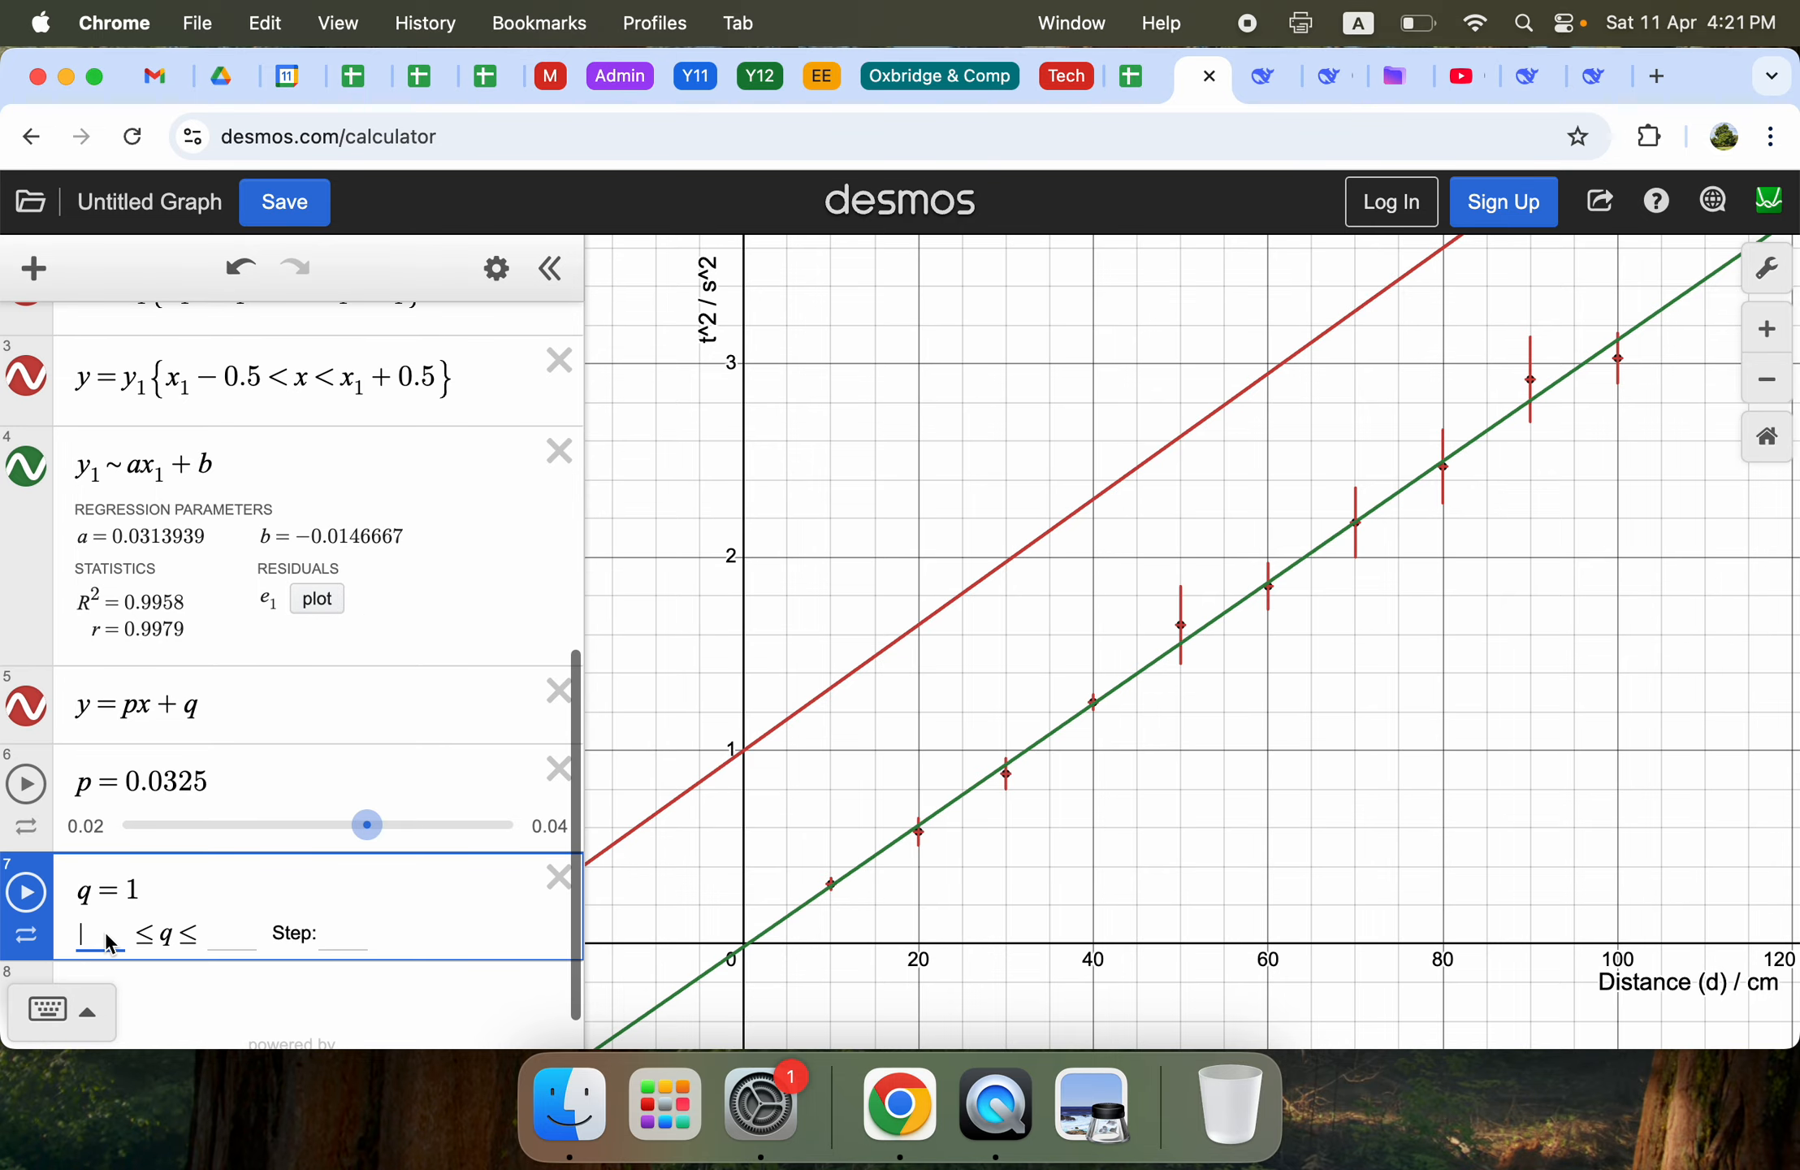
{"action": "type", "text": "-0.0"}
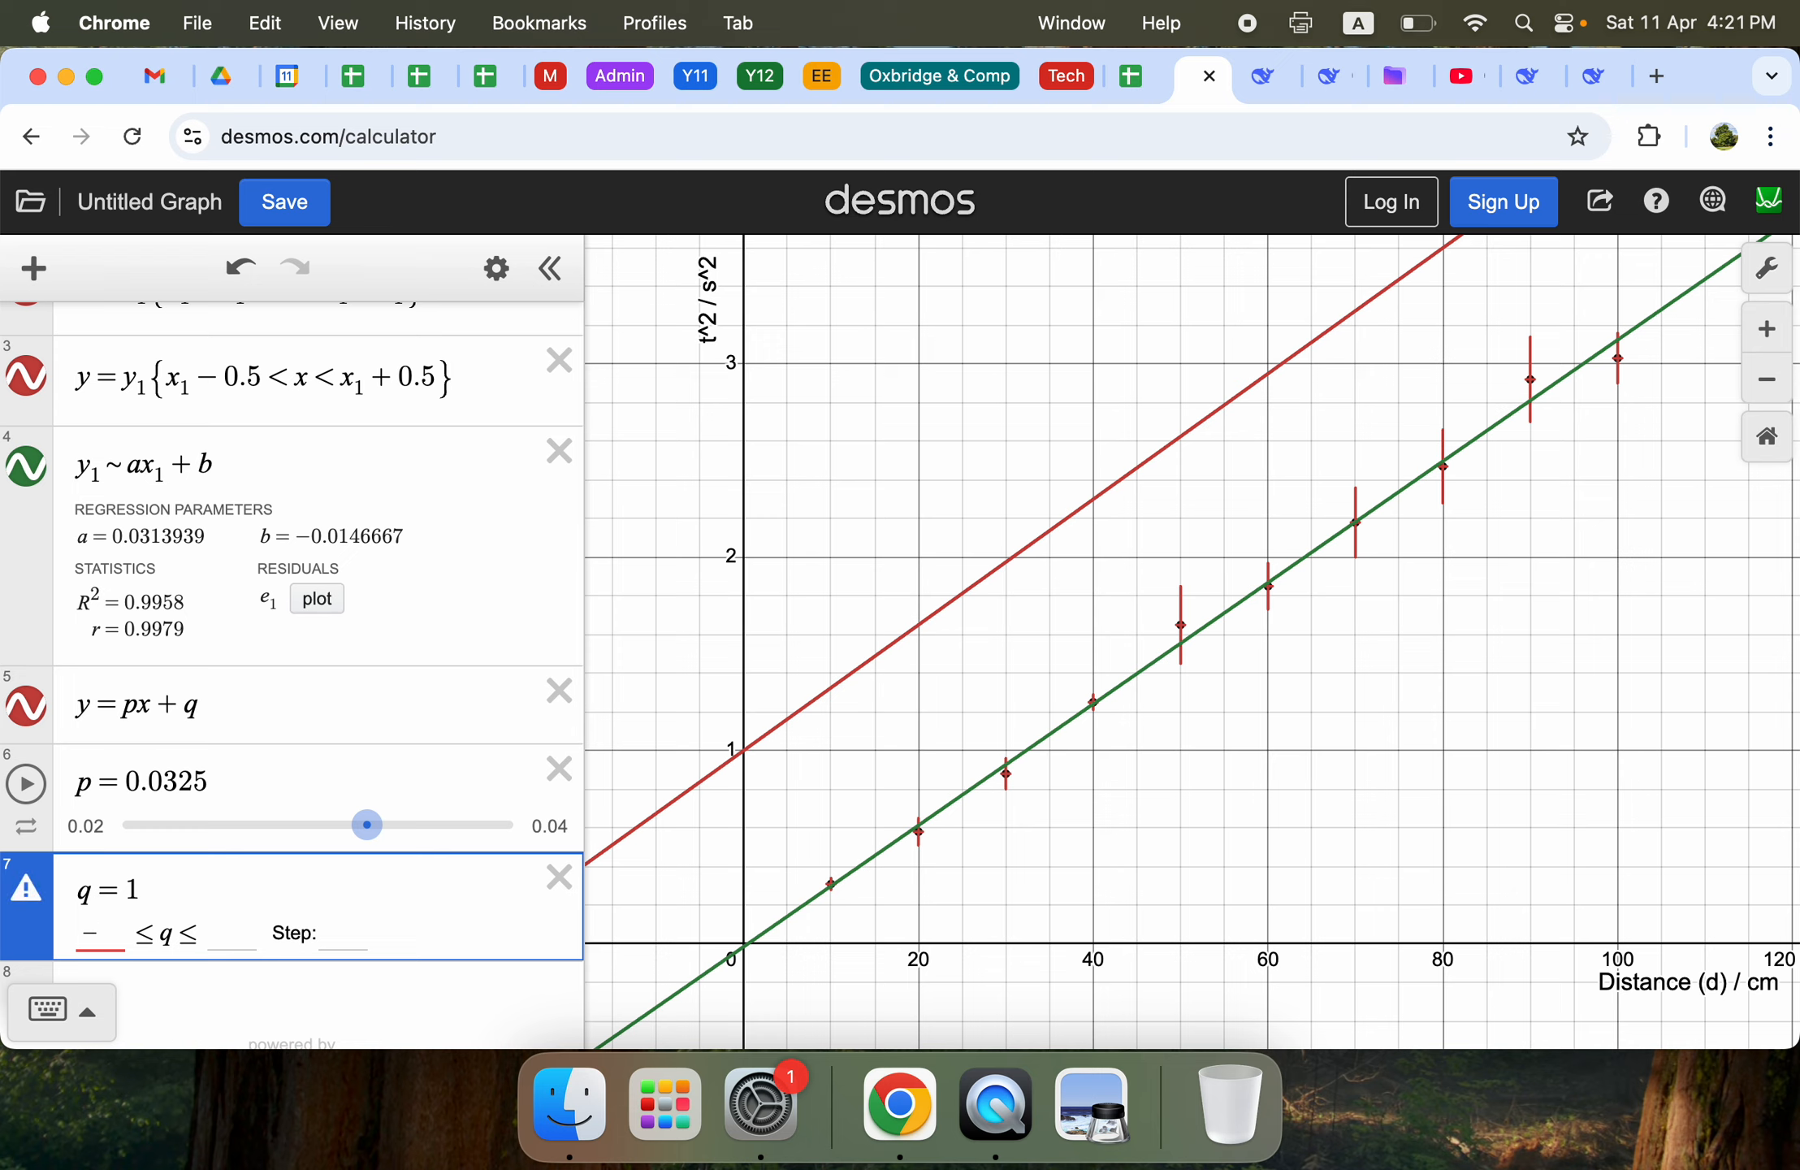
{"action": "type", "text": "5"}
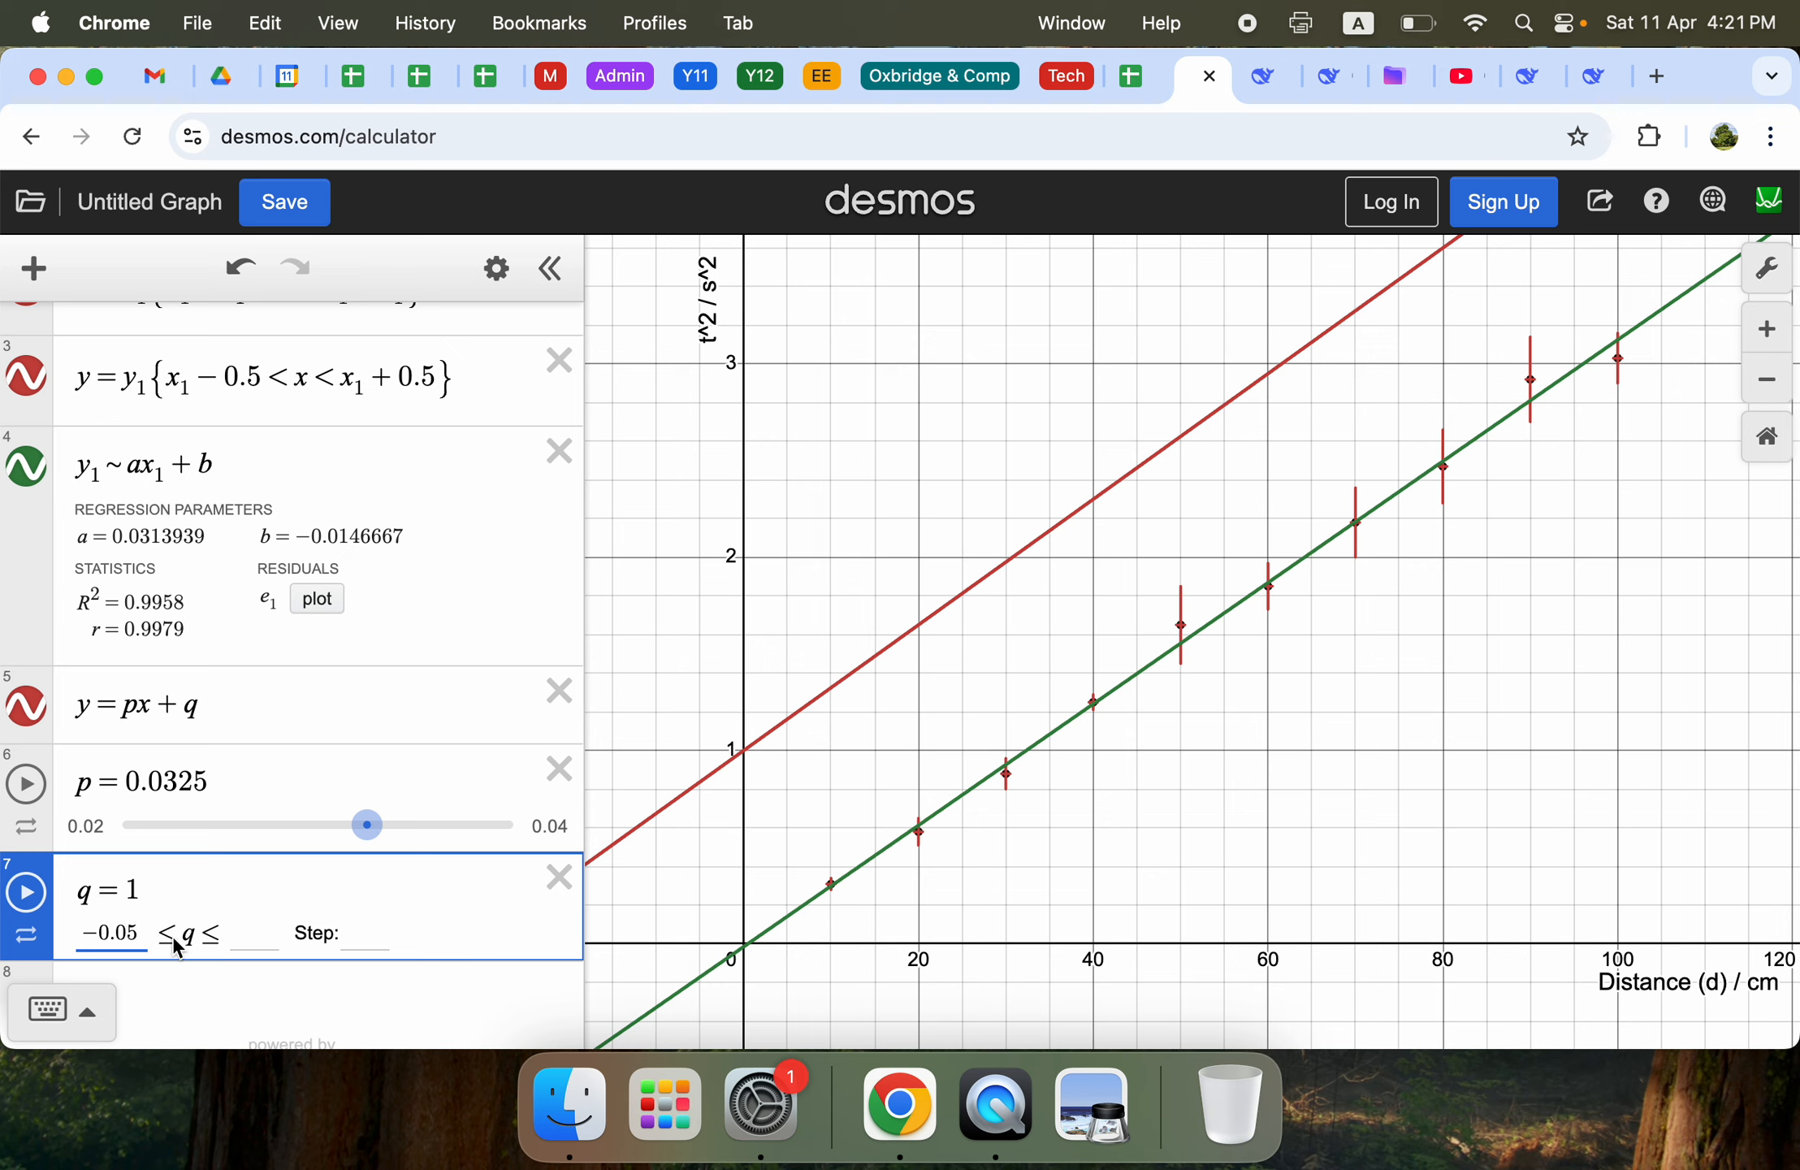
{"action": "left_click", "coordinate": [244, 942]}
{"action": "type", "text": "0.05"}
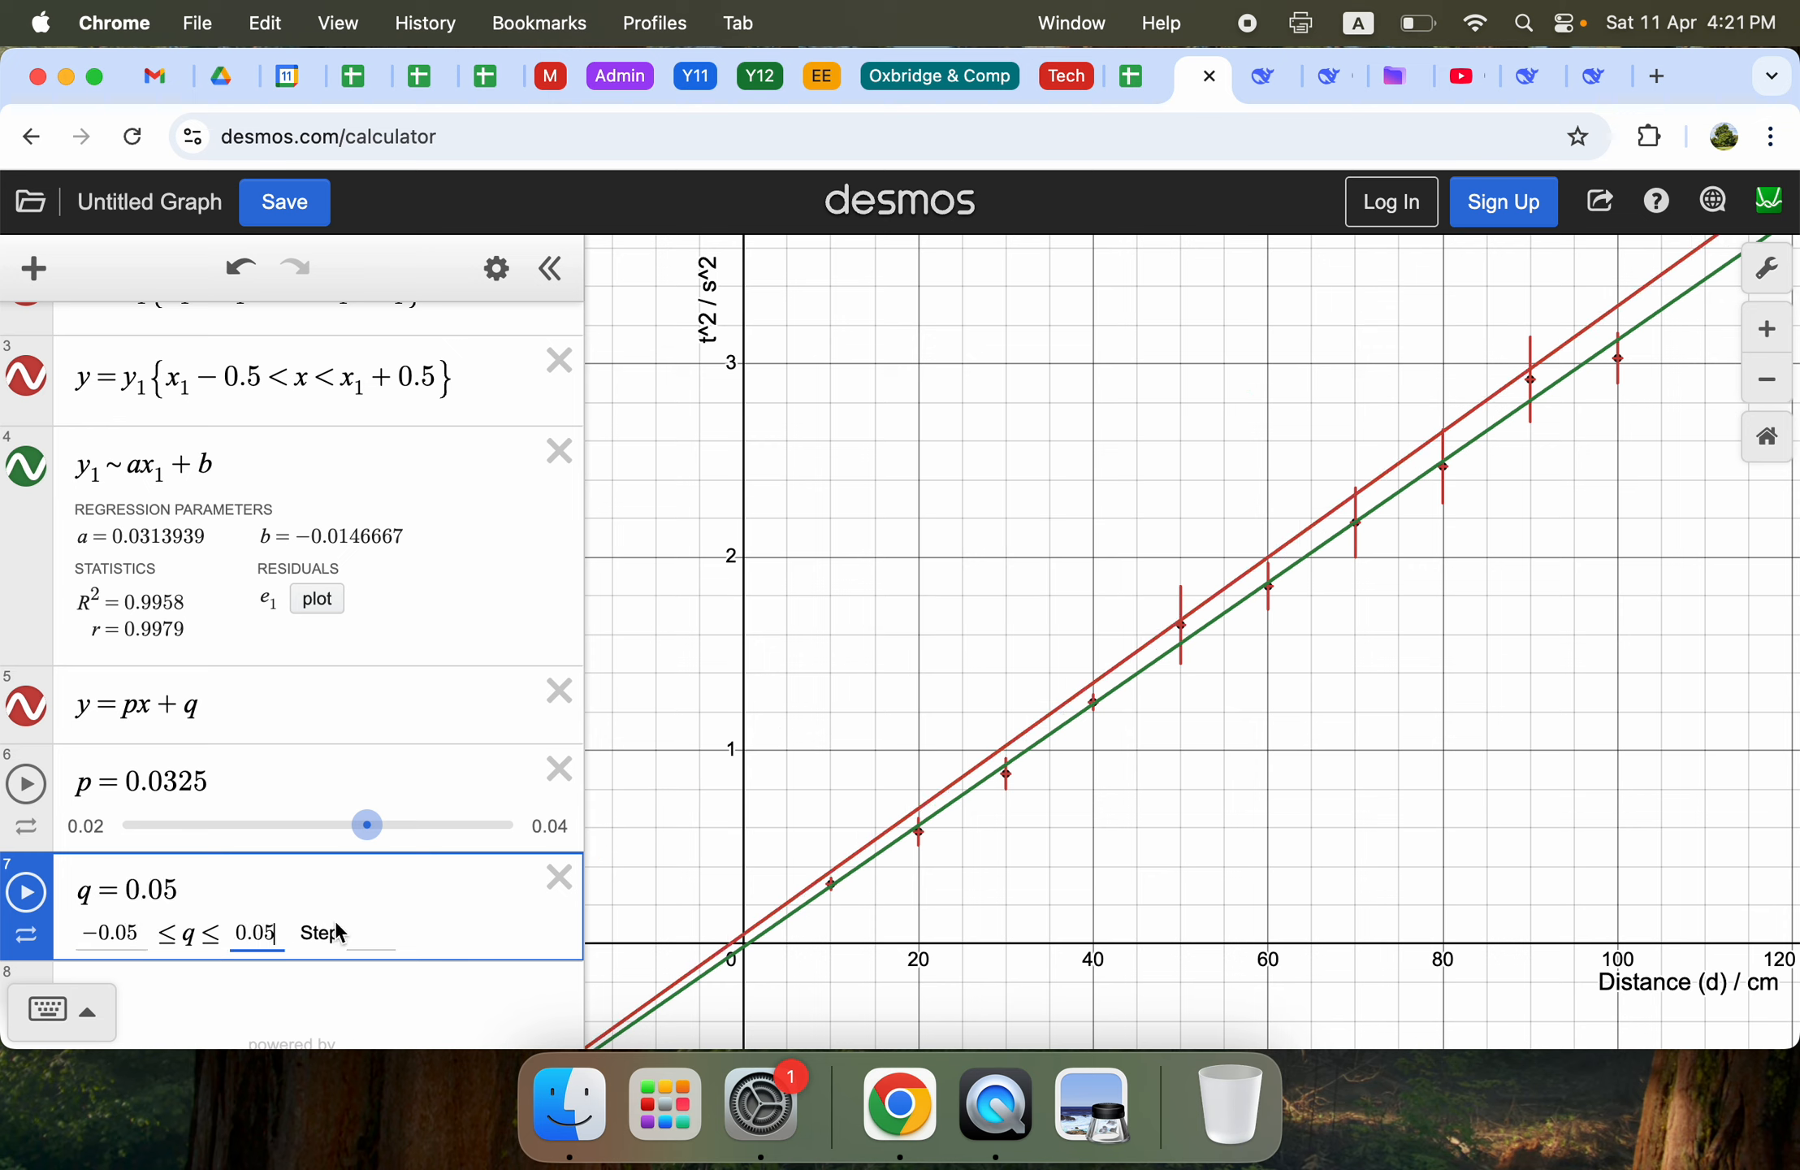
{"action": "key", "text": "Tab"}
{"action": "type", "text": "0"}
{"action": "type", "text": ".0001"}
{"action": "left_click", "coordinate": [740, 817]}
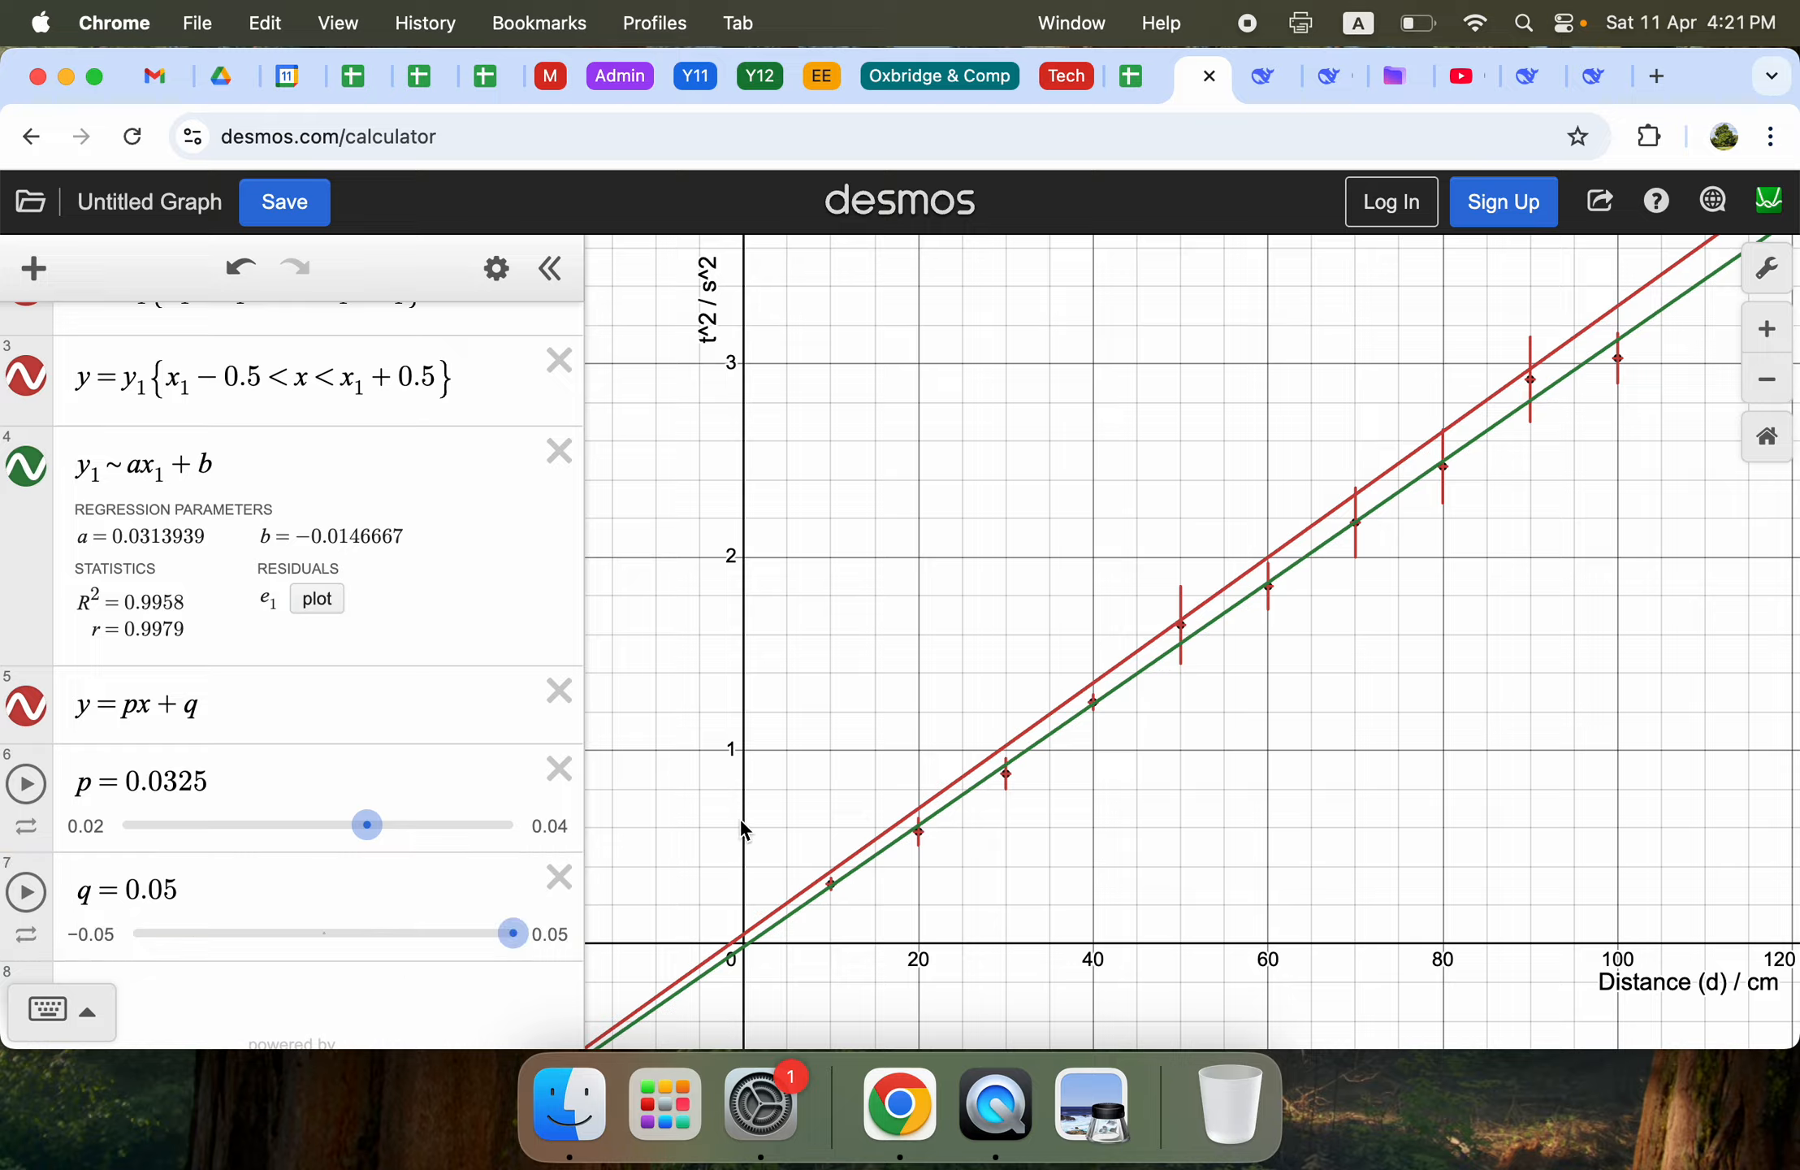
Adjust the y = px + q line to q = −0.05 and p = 0.0322, and hide the regression line.
{"action": "left_click_drag", "start_coordinate": [512, 934], "coordinate": [388, 976]}
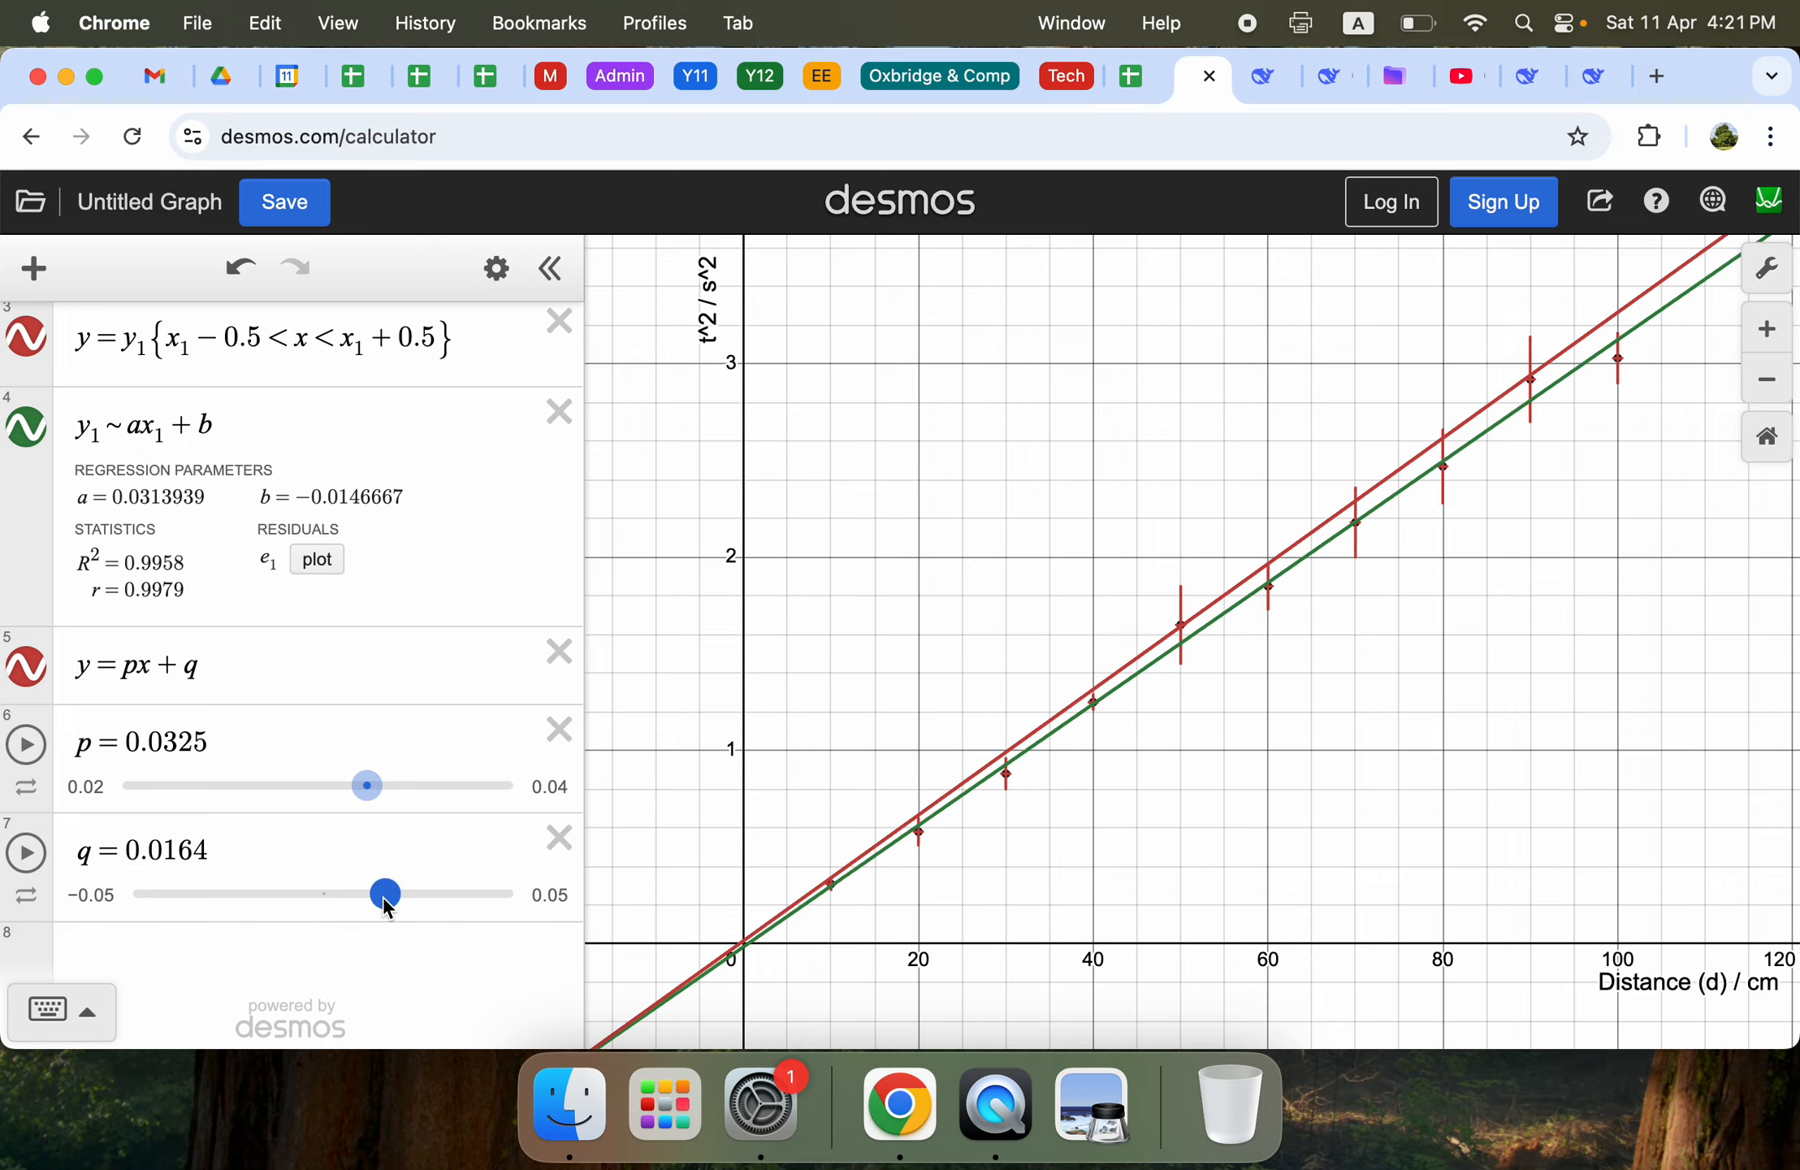
{"action": "left_click_drag", "start_coordinate": [388, 900], "coordinate": [134, 906]}
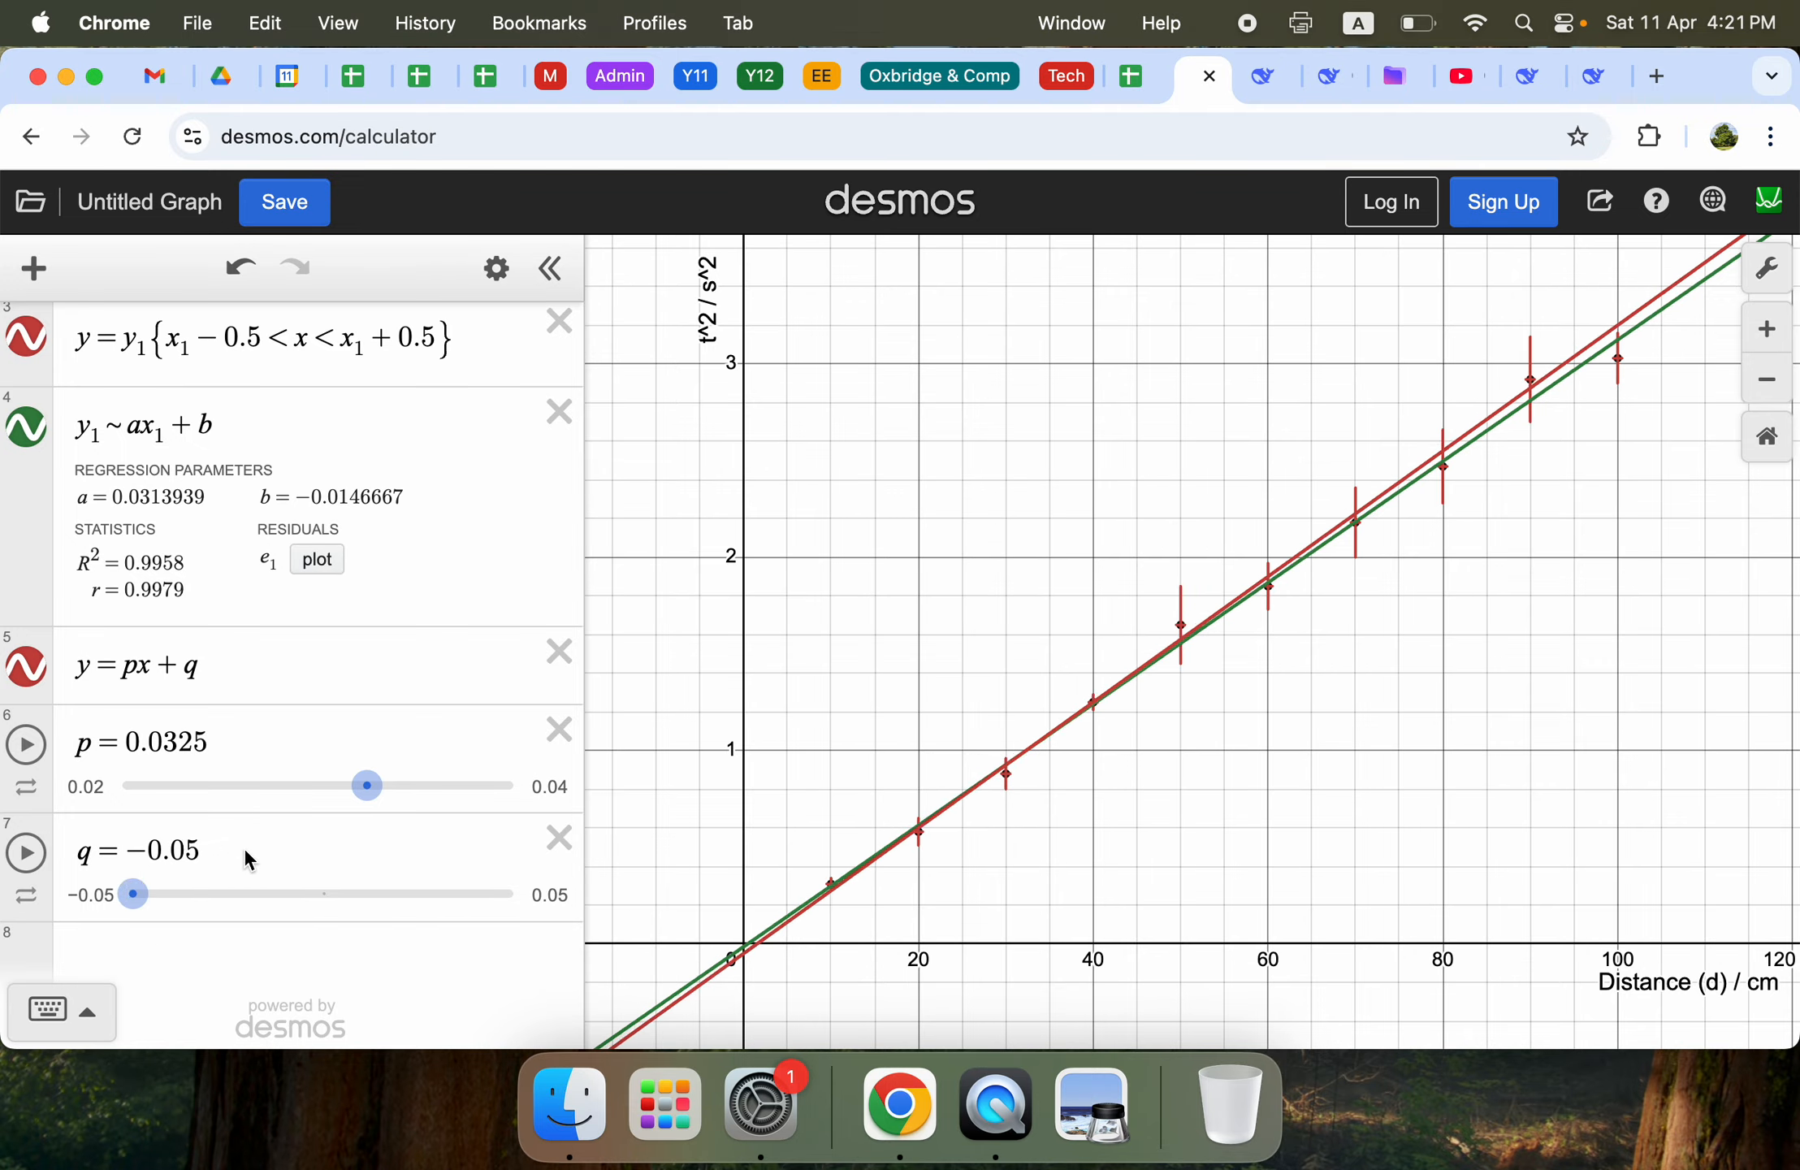
{"action": "mouse_move", "coordinate": [362, 789]}
{"action": "left_mouse_down"}
{"action": "mouse_move", "coordinate": [378, 788]}
{"action": "mouse_move", "coordinate": [360, 799]}
{"action": "left_mouse_up"}
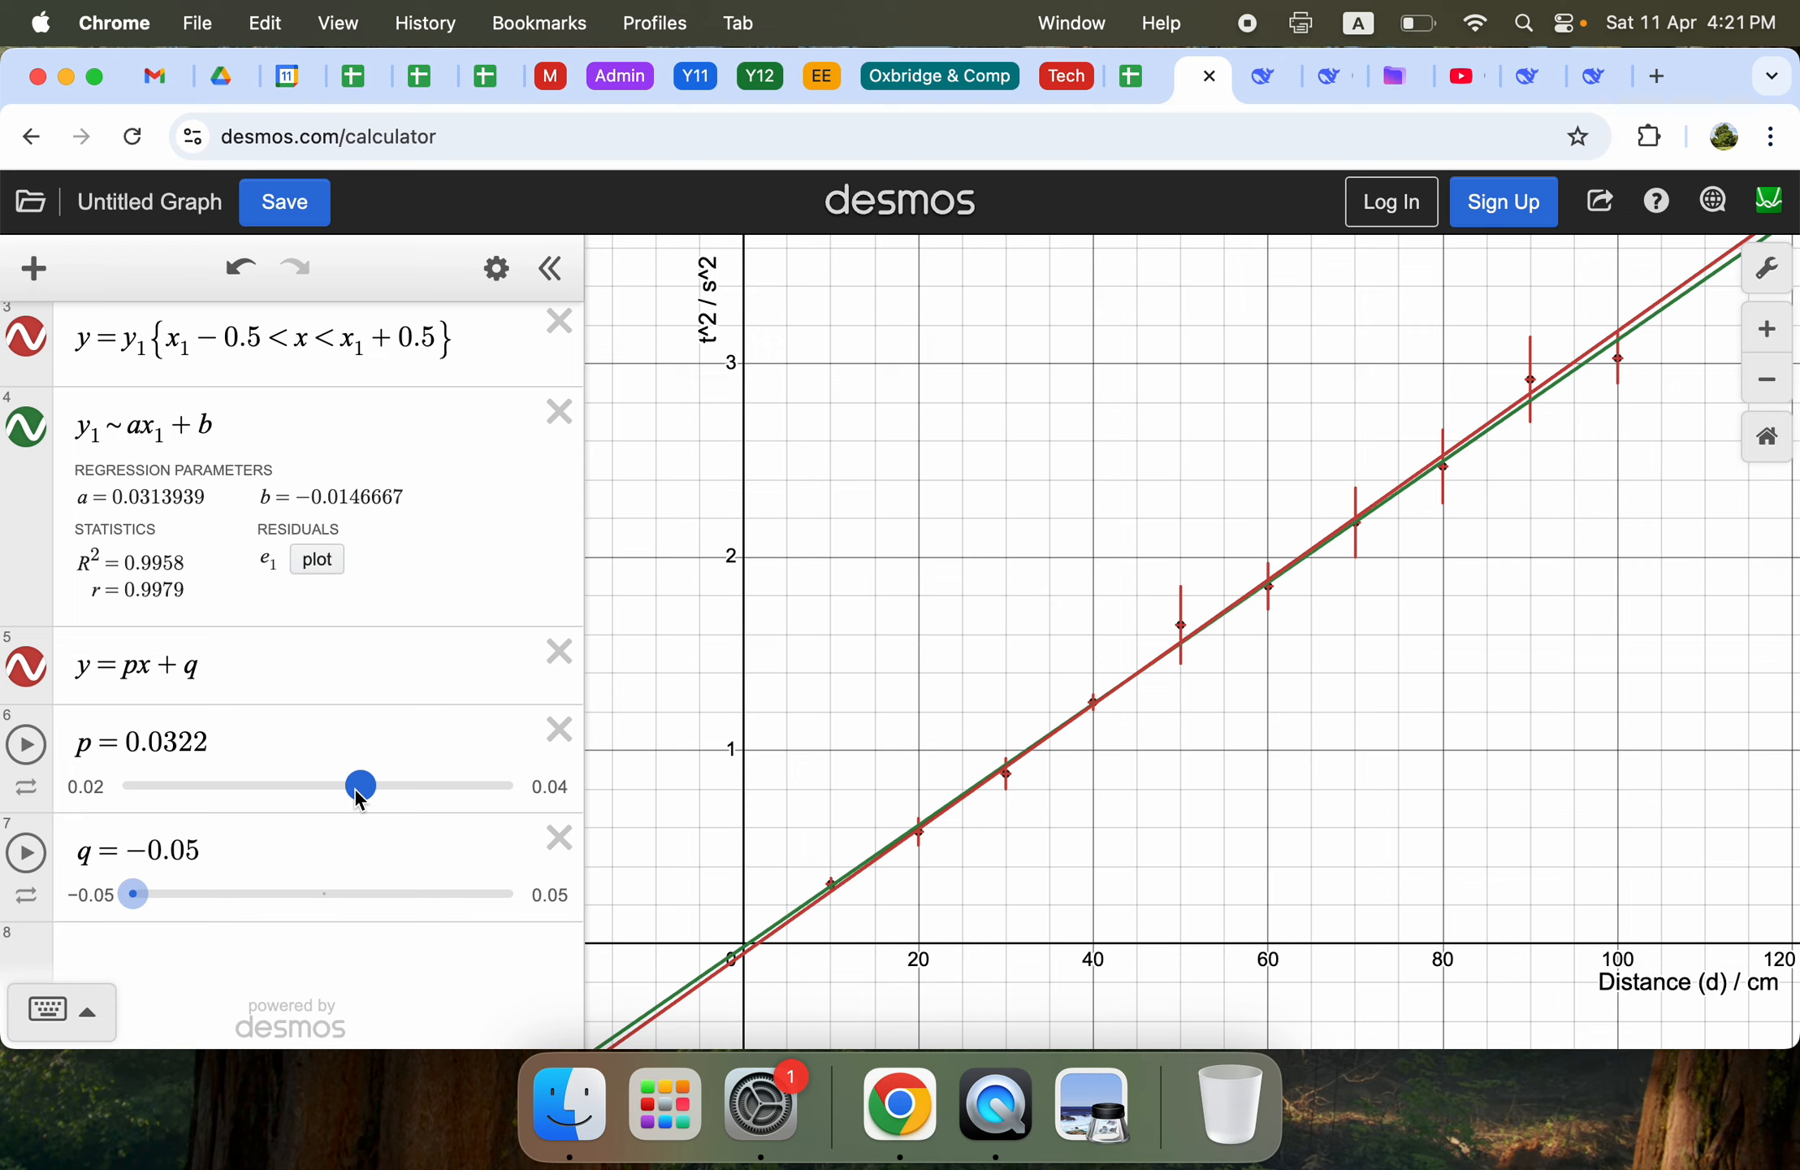
{"action": "left_click", "coordinate": [31, 429]}
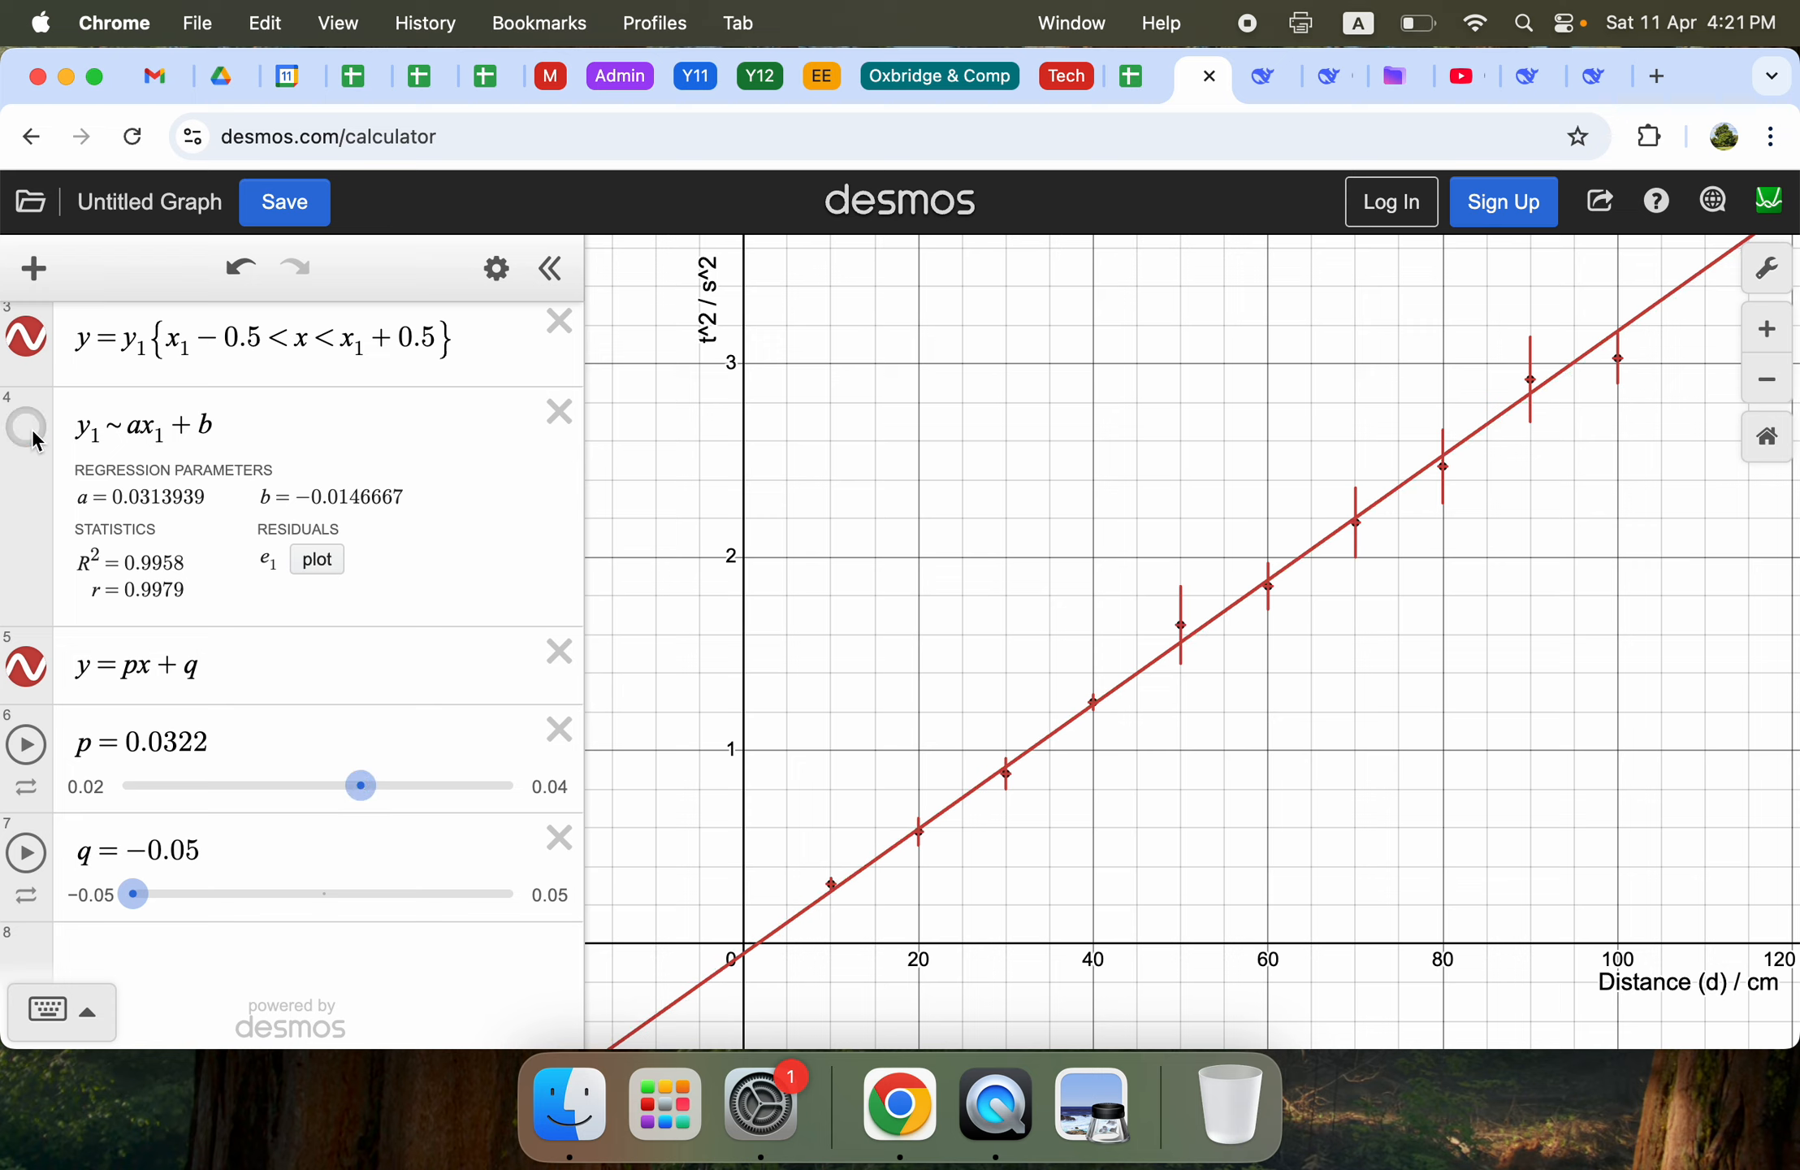
Examine how the y = px + q line passes through the error bars at both ends of the data.
{"action": "mouse_move", "coordinate": [361, 786]}
{"action": "left_mouse_down"}
{"action": "mouse_move", "coordinate": [241, 785]}
{"action": "mouse_move", "coordinate": [429, 804]}
{"action": "mouse_move", "coordinate": [358, 798]}
{"action": "left_mouse_up"}
{"action": "scroll", "coordinate": [810, 908], "scroll_direction": "up", "scroll_amount": 5}
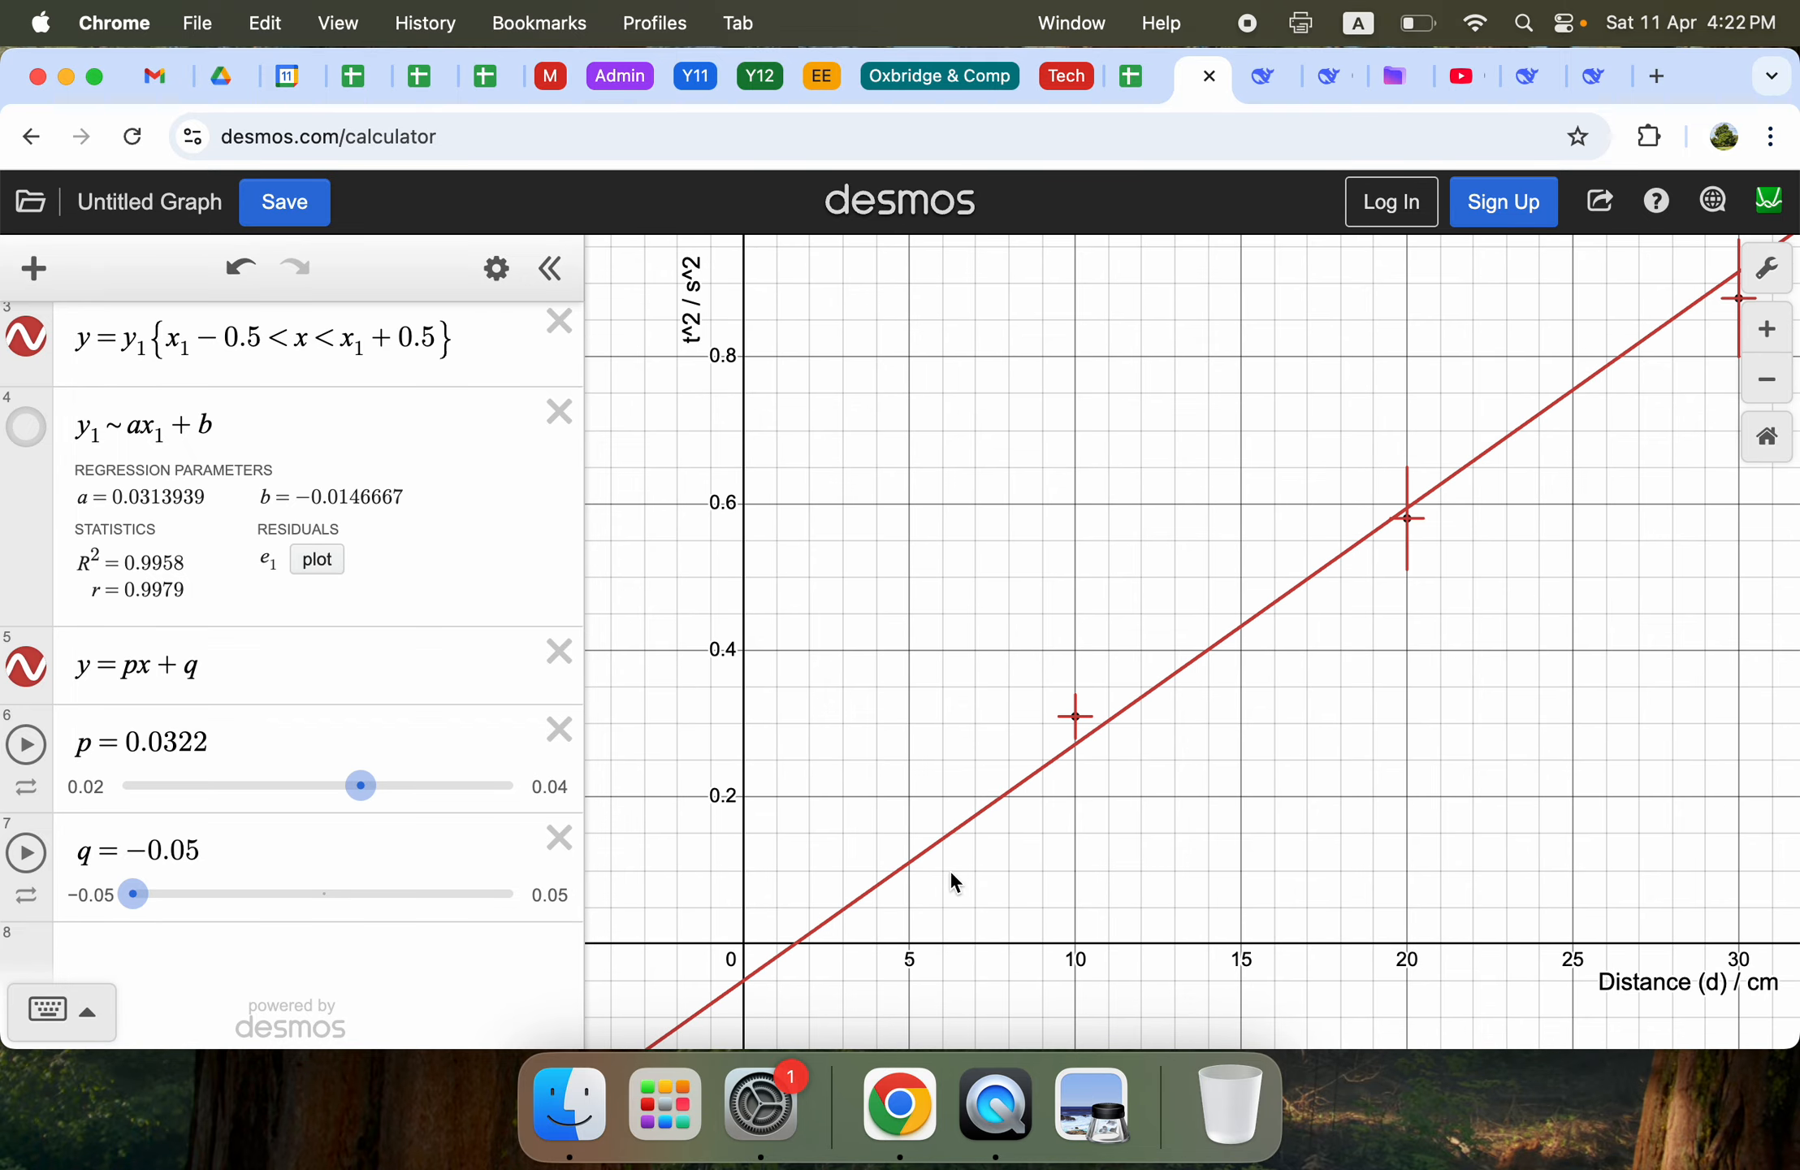
{"action": "scroll", "coordinate": [1544, 642], "scroll_direction": "down", "scroll_amount": 5}
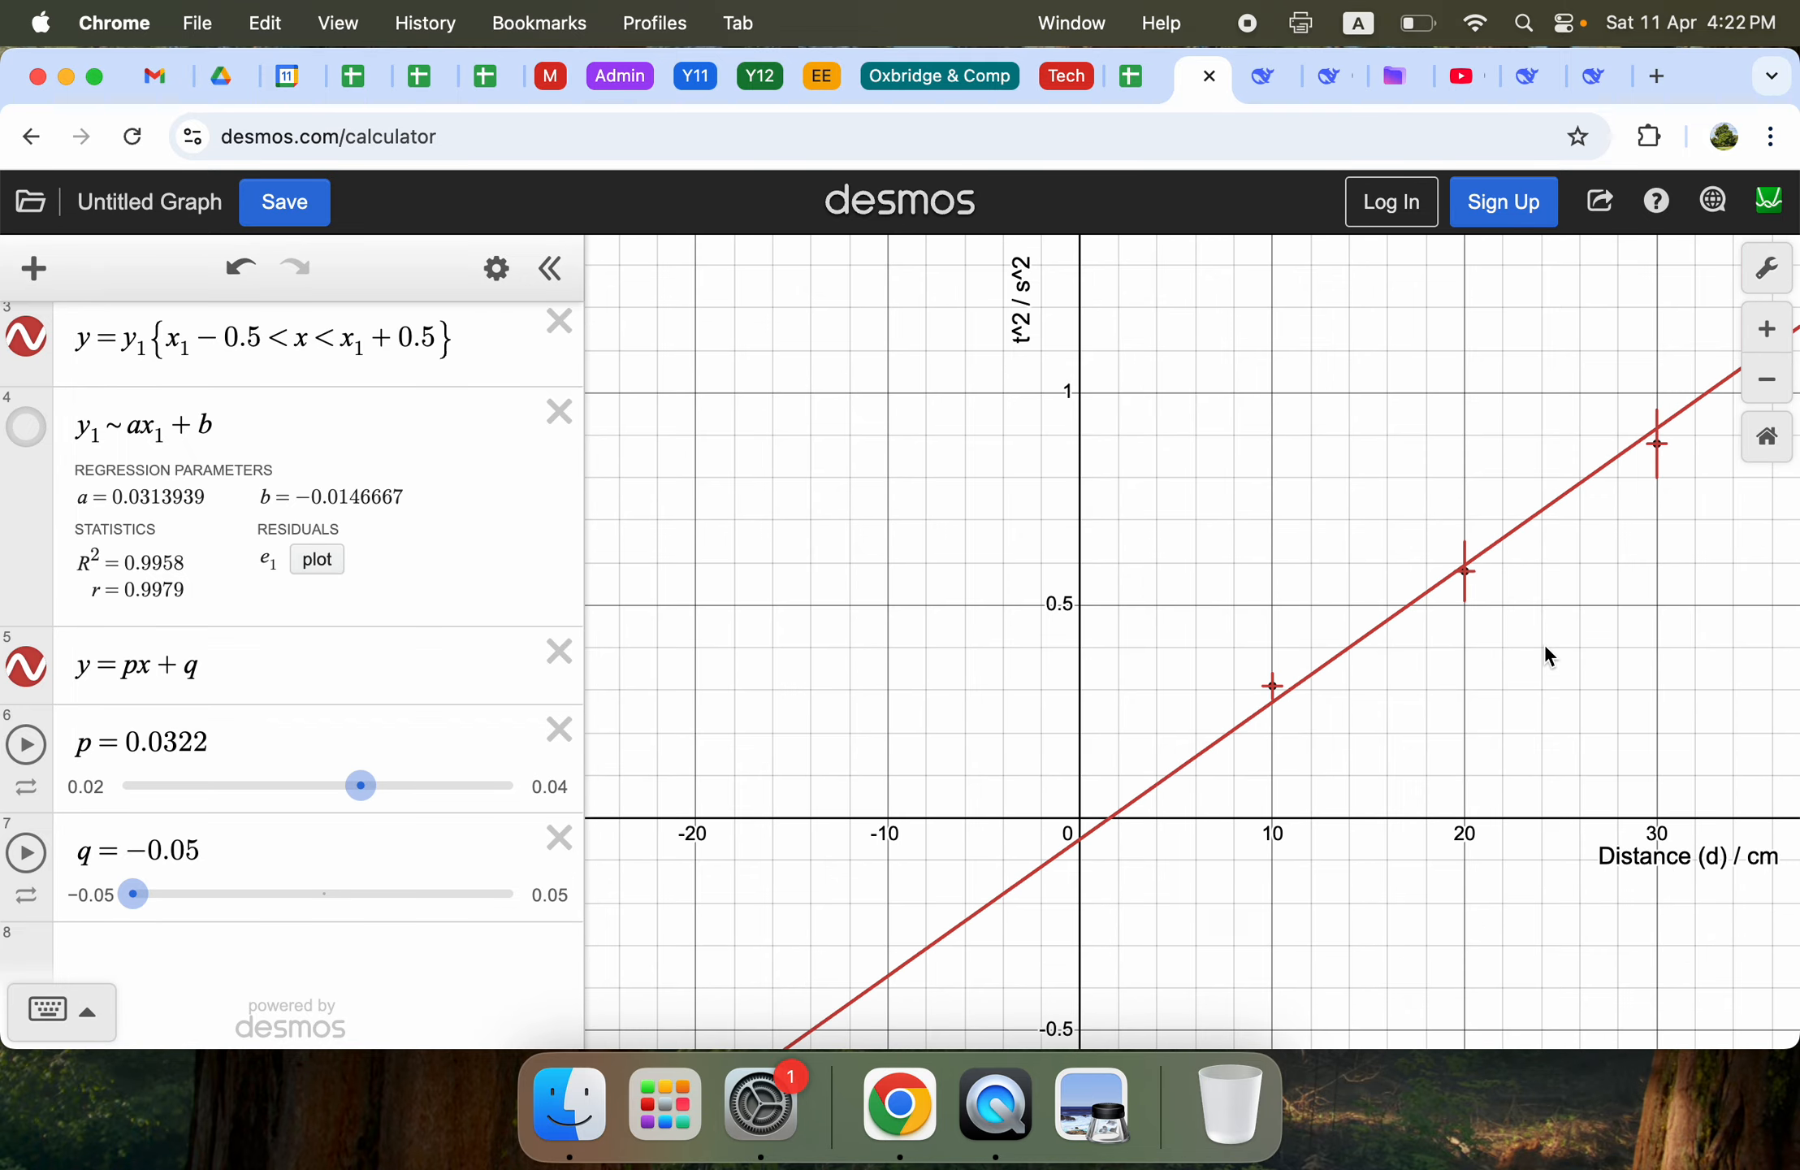
{"action": "left_click_drag", "start_coordinate": [1490, 715], "coordinate": [997, 927]}
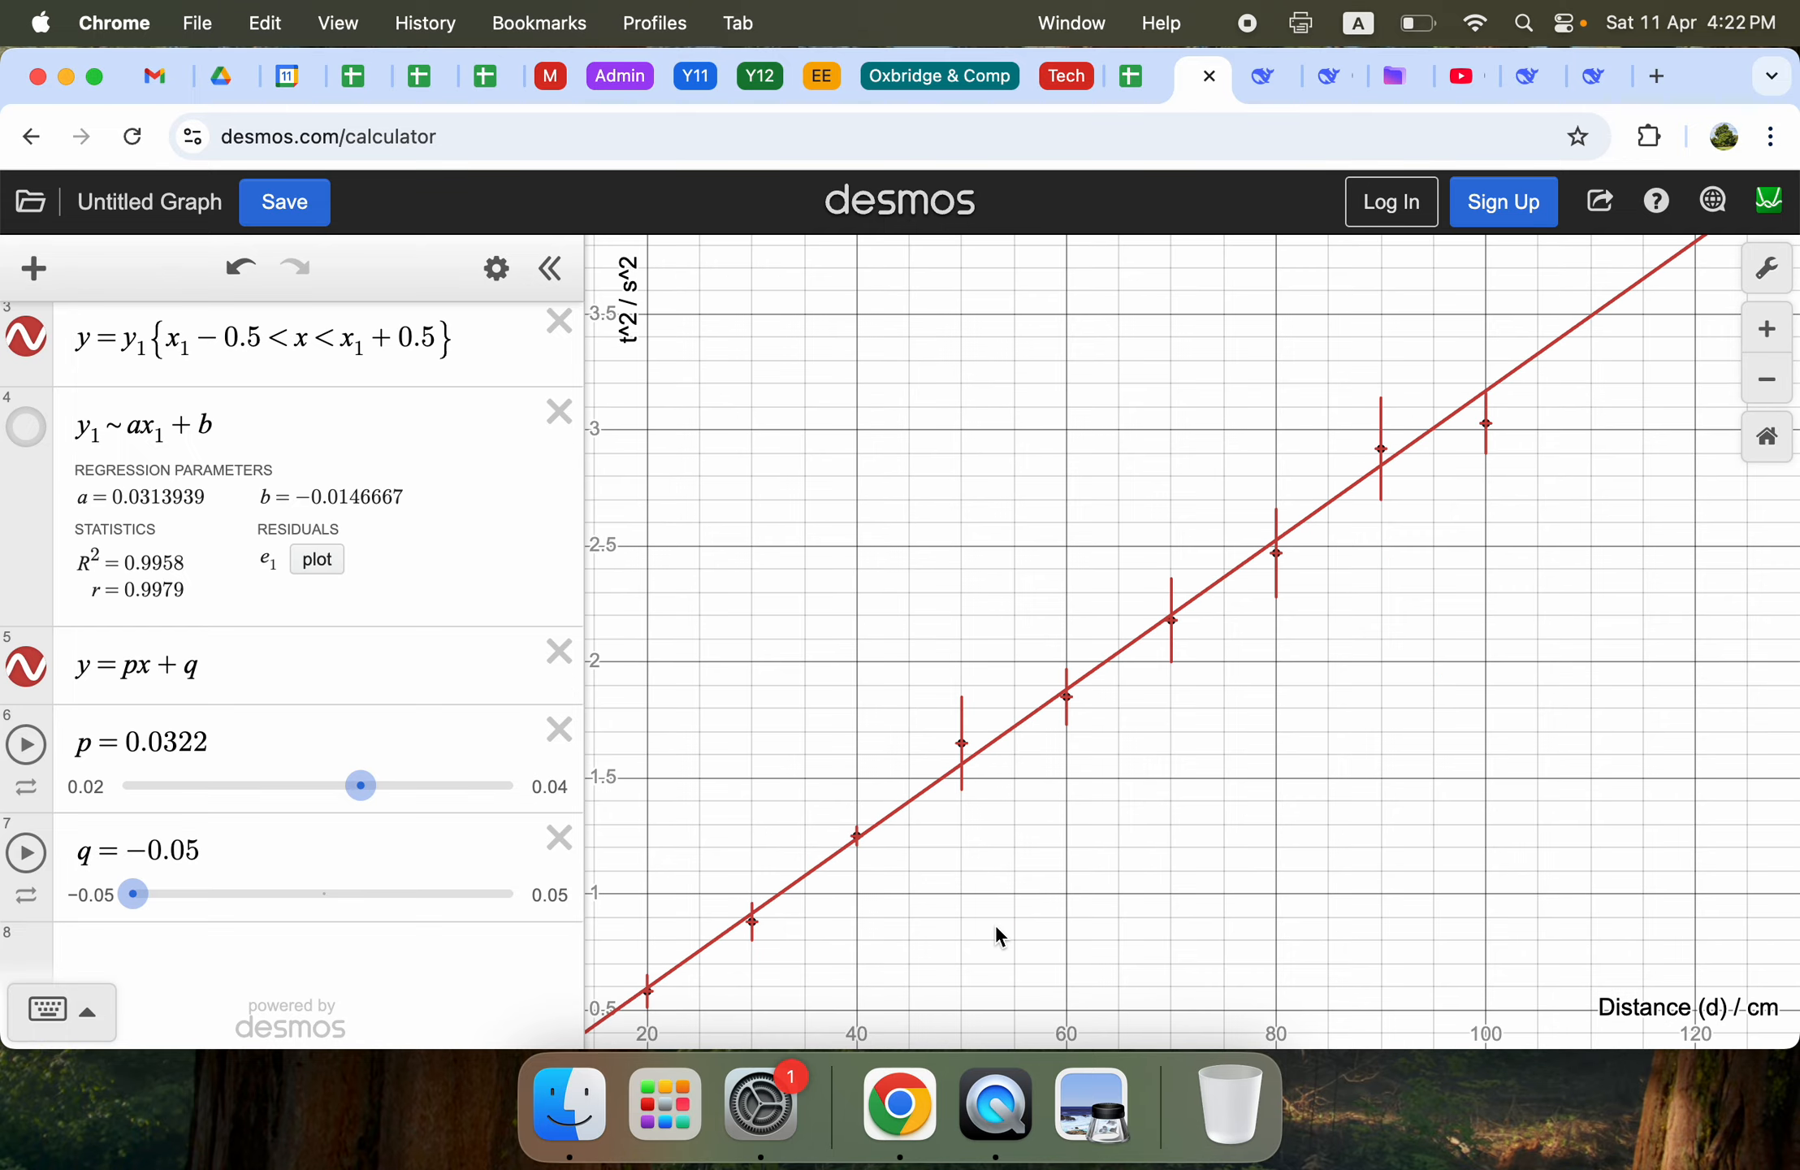
{"action": "scroll", "coordinate": [1573, 357], "scroll_direction": "up", "scroll_amount": 3}
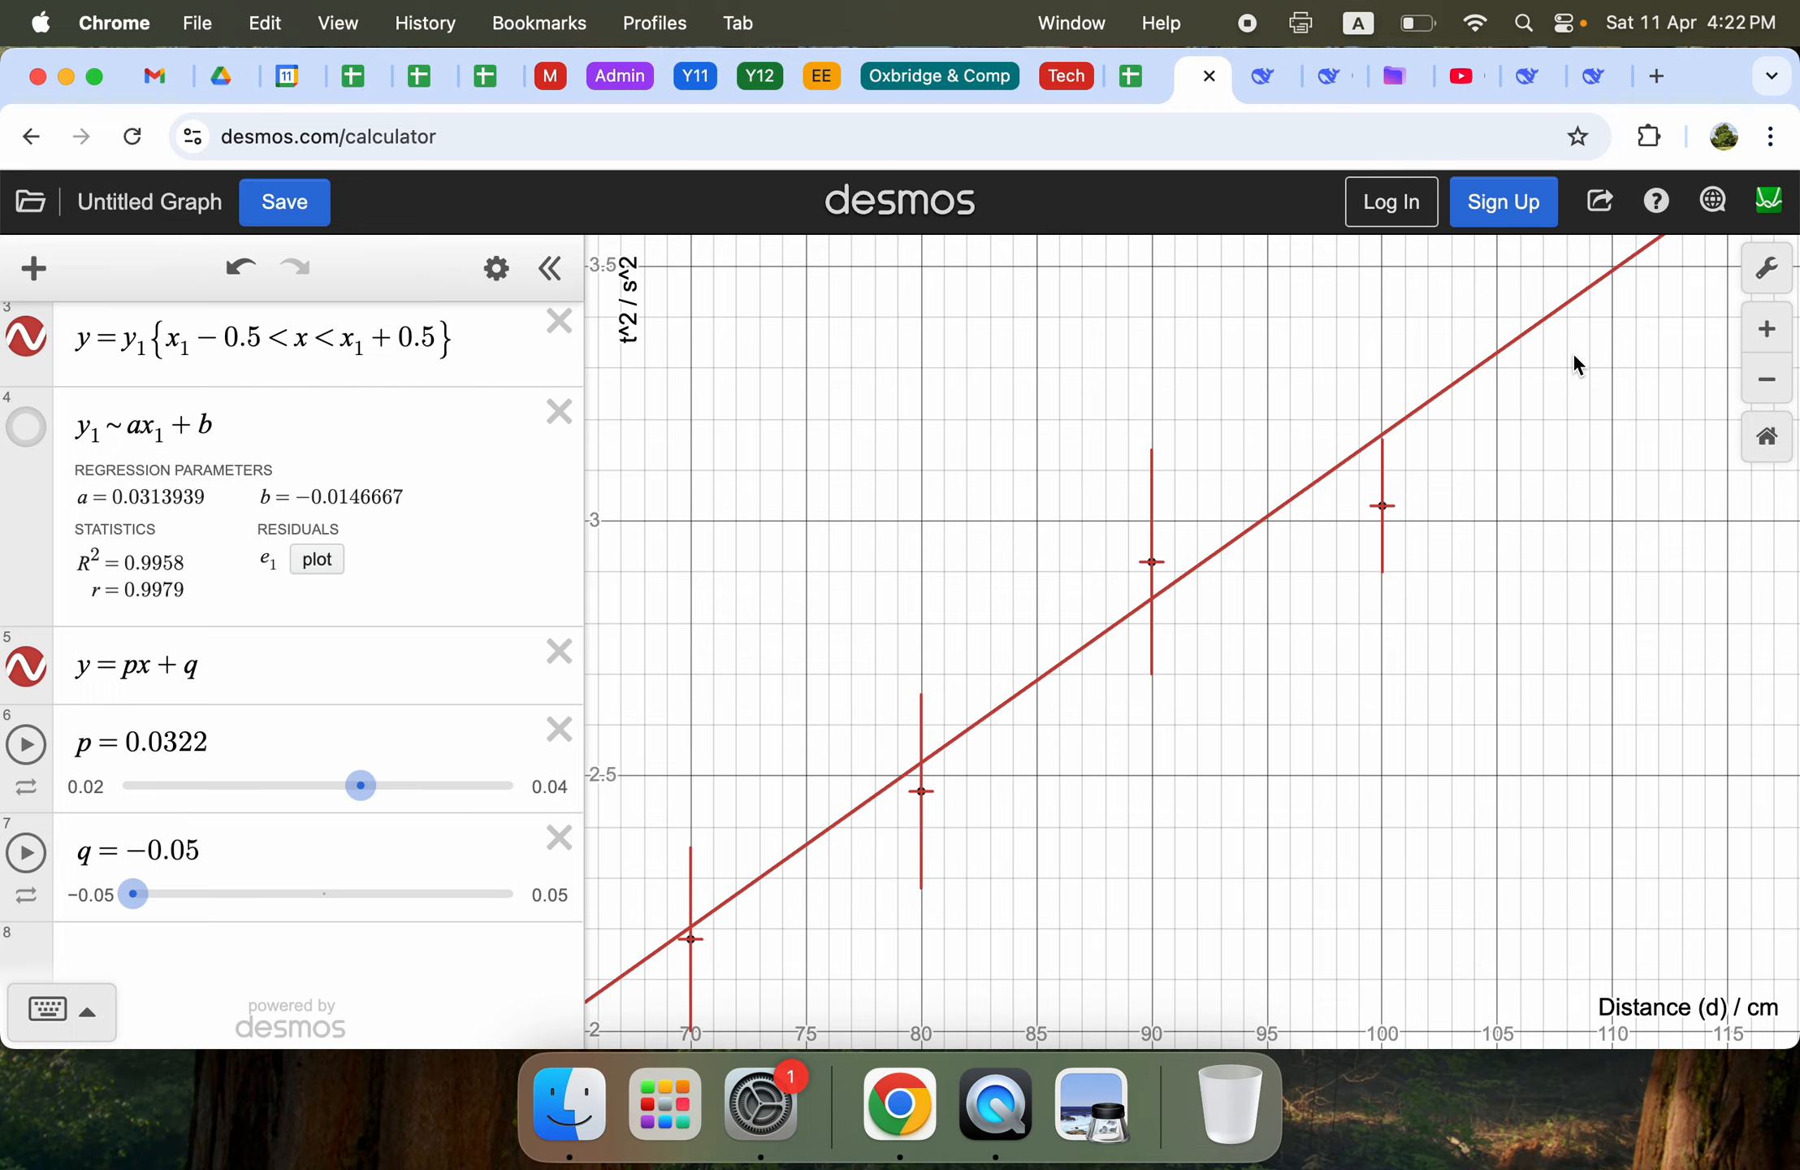
{"action": "scroll", "coordinate": [1253, 715], "scroll_direction": "down", "scroll_amount": 5}
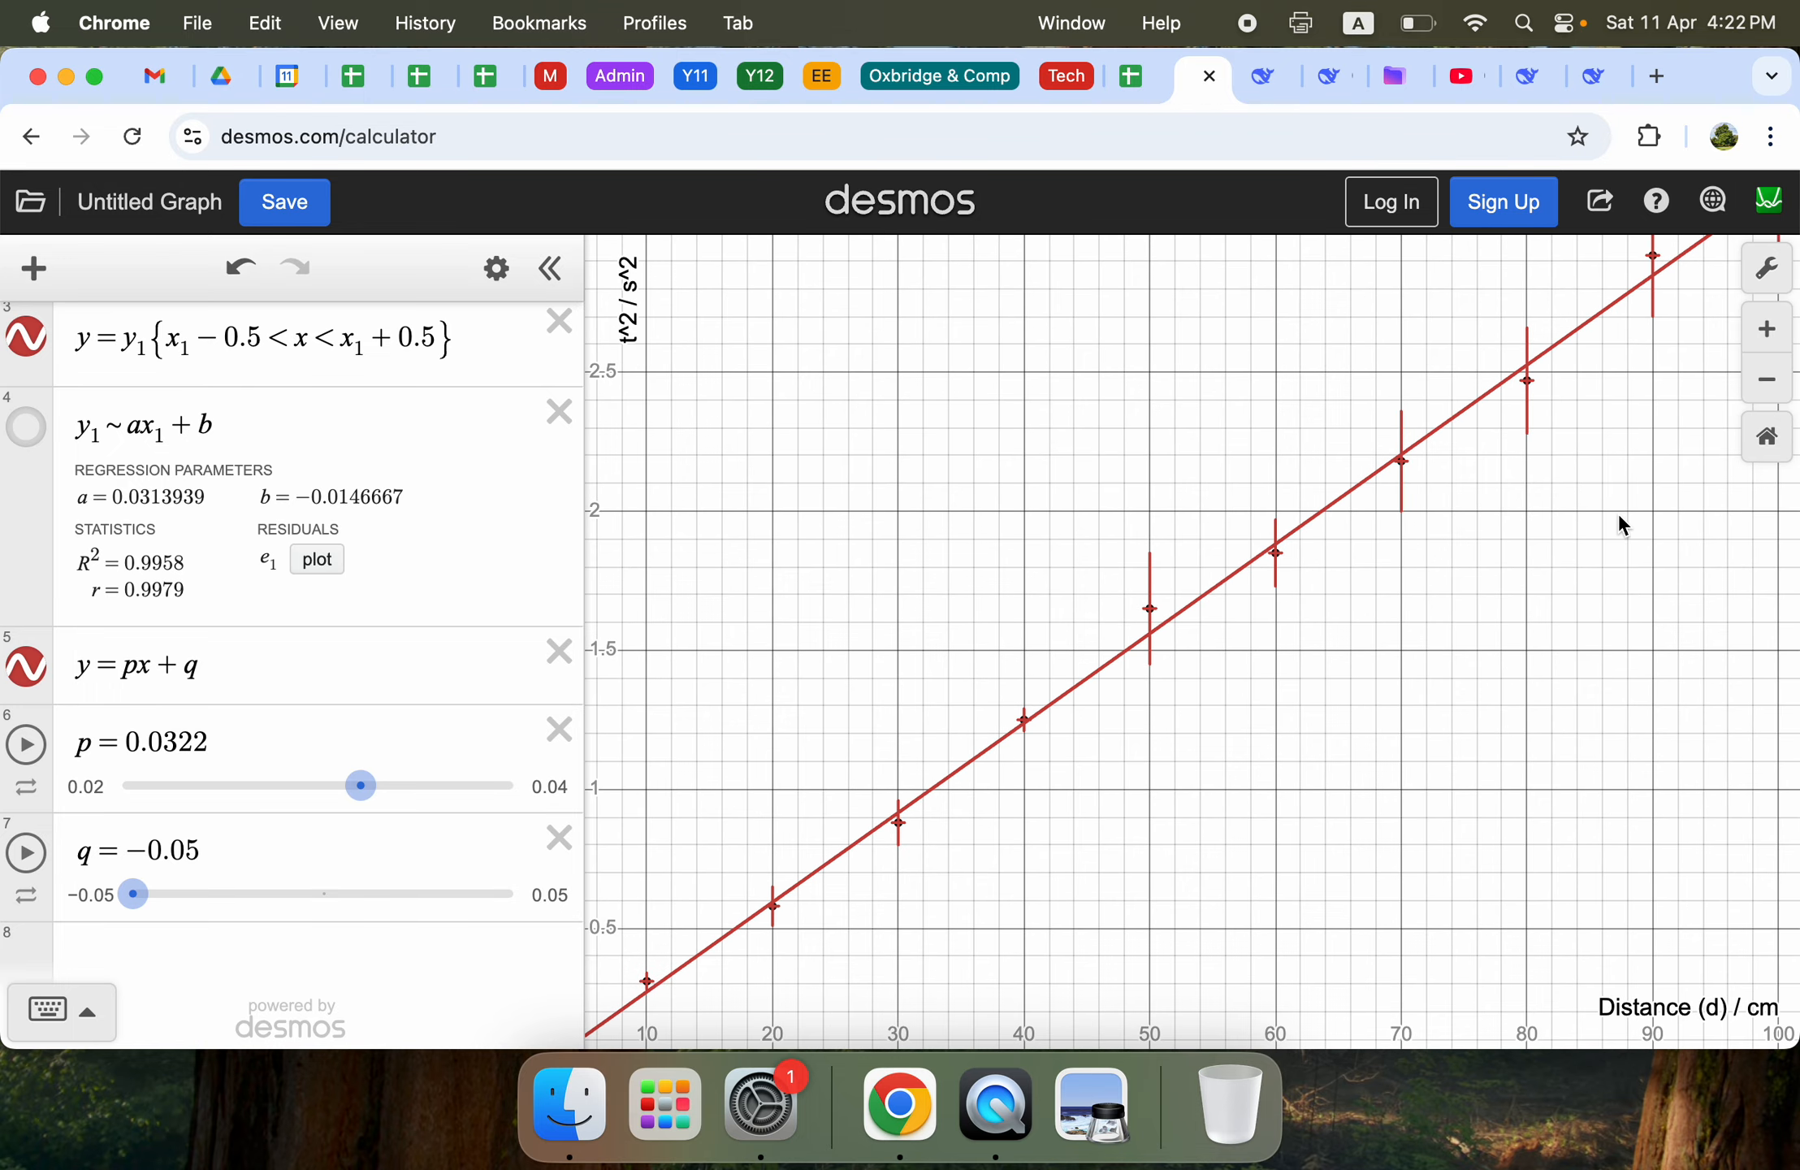
{"action": "scroll", "coordinate": [1315, 690], "scroll_direction": "down", "scroll_amount": 3}
{"action": "left_click_drag", "start_coordinate": [1237, 749], "coordinate": [1185, 731]}
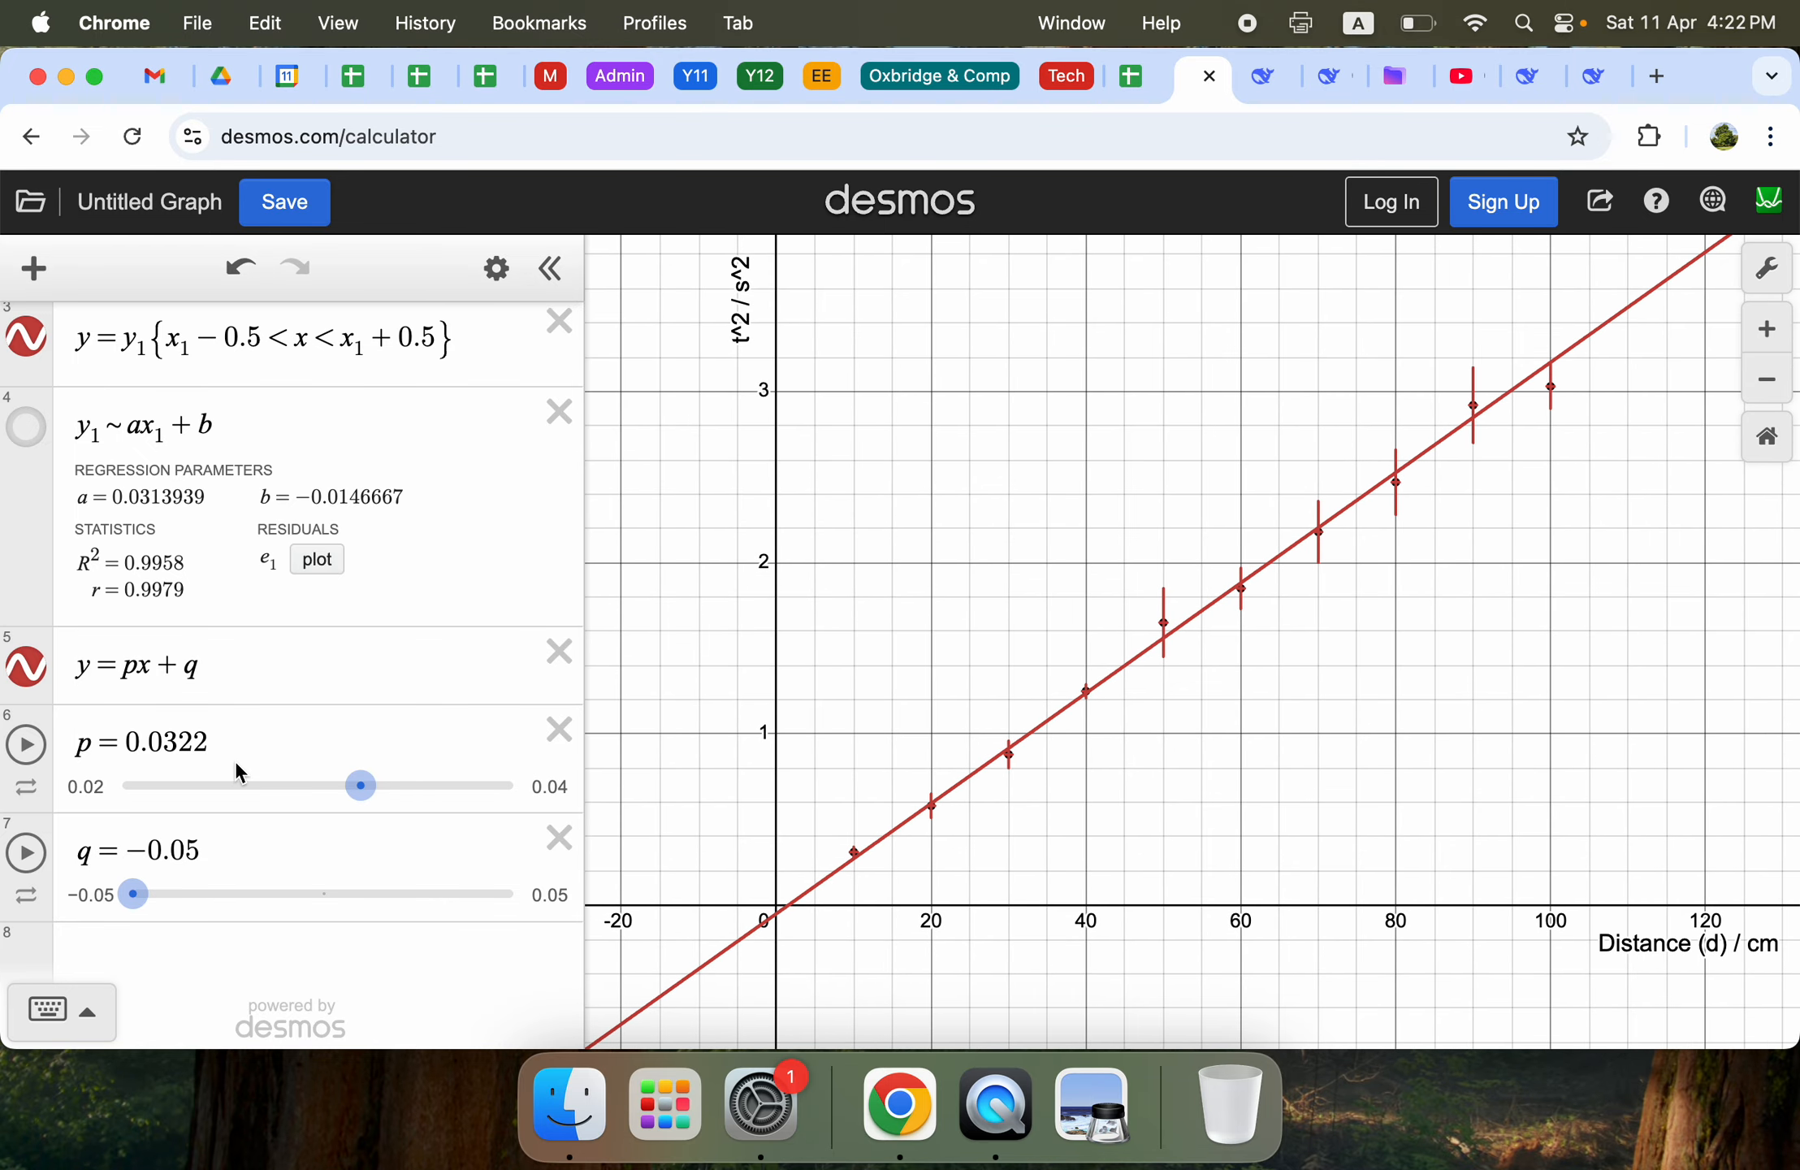
Add a second line equation y = mx + n below the existing sliders and create sliders for both m and n.
{"action": "left_click", "coordinate": [175, 945]}
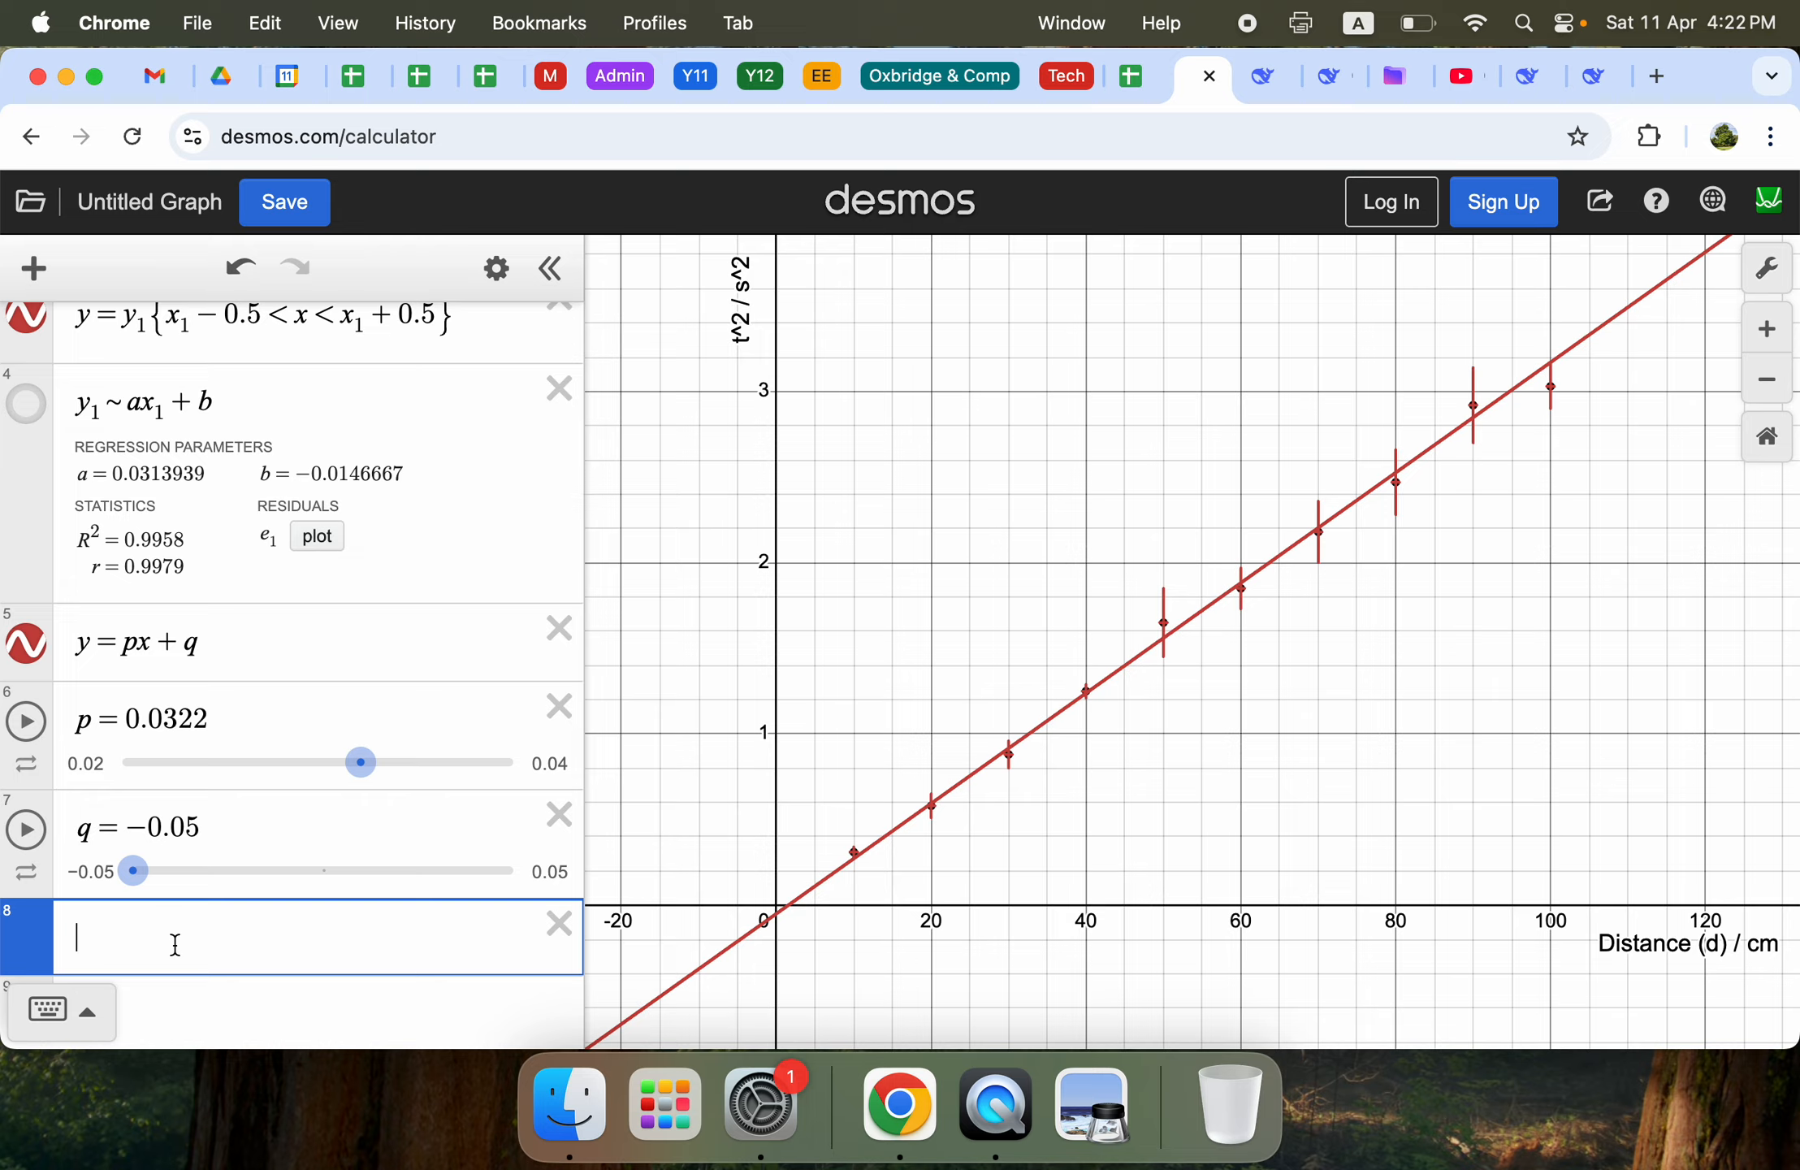
{"action": "type", "text": "y=mx+n"}
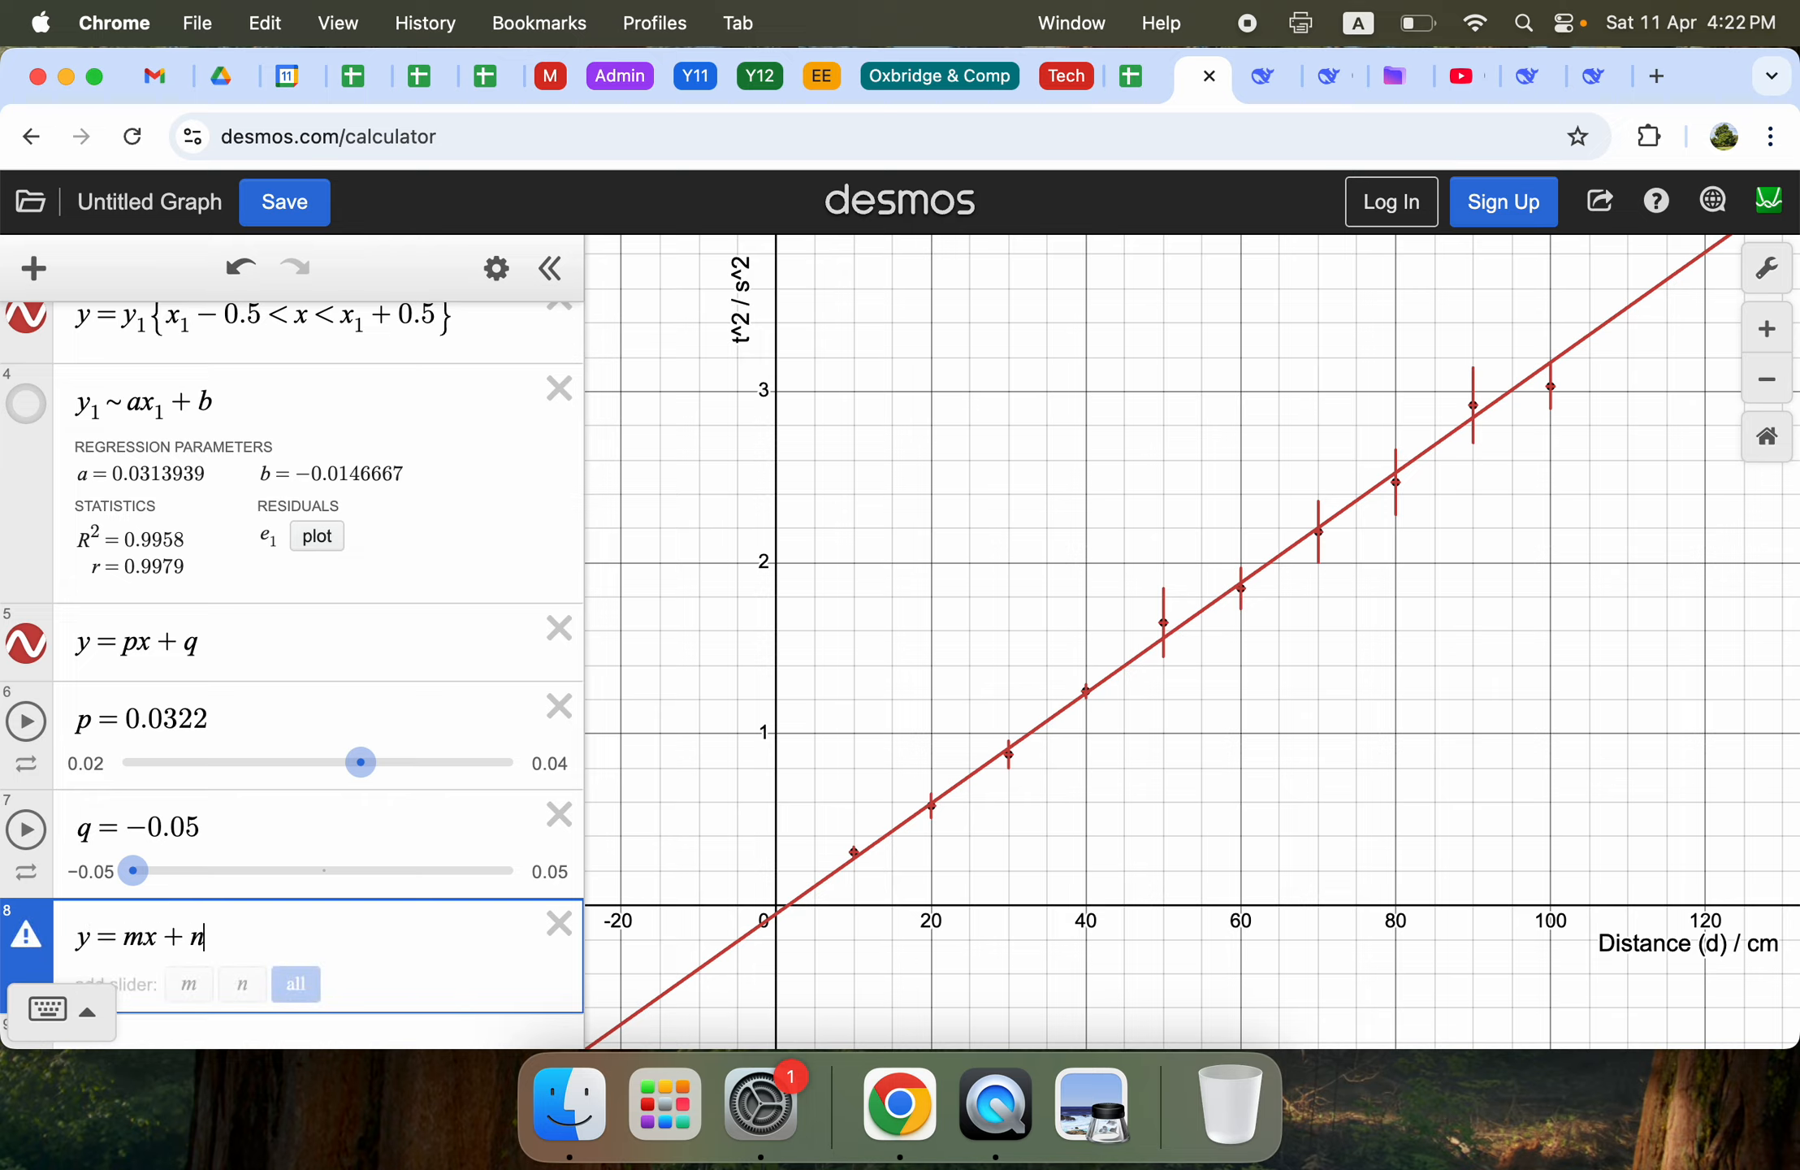
{"action": "left_click", "coordinate": [294, 981]}
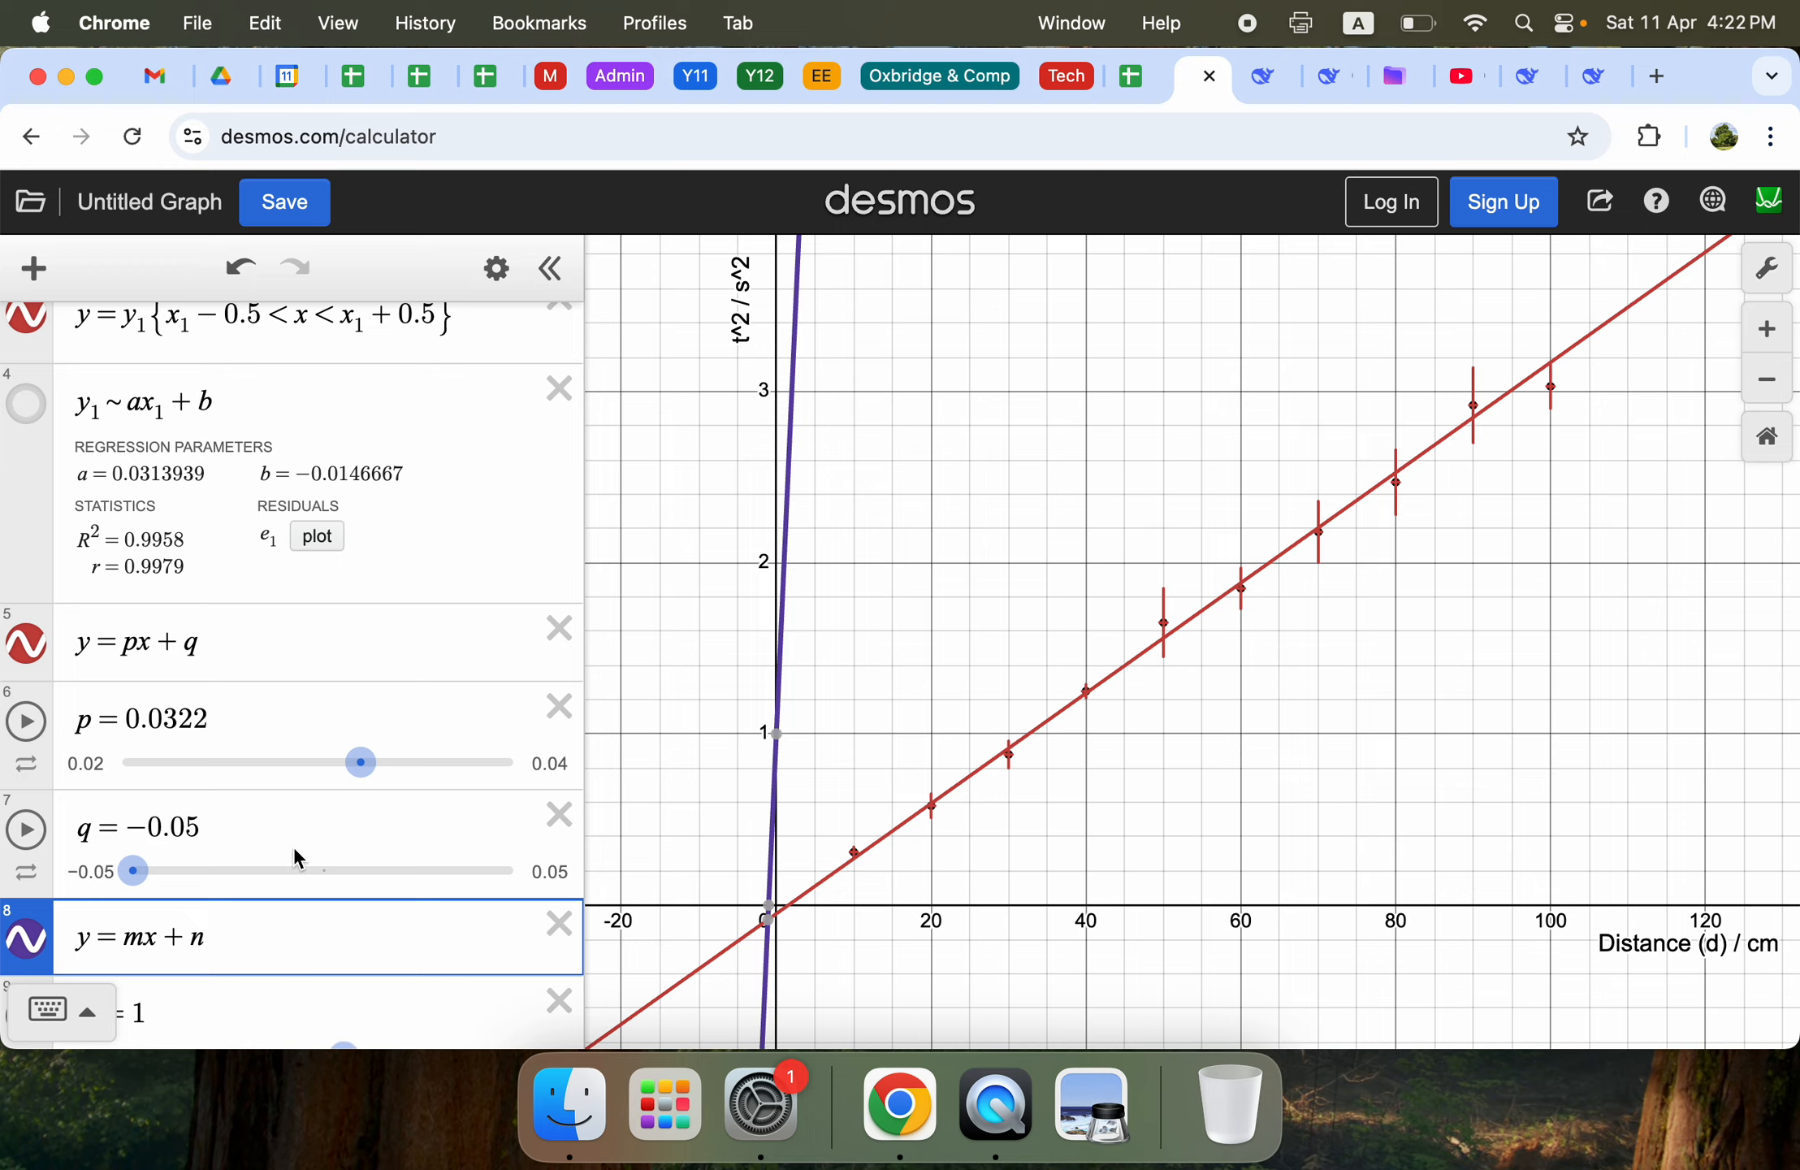
{"action": "scroll", "coordinate": [294, 854], "scroll_direction": "down", "scroll_amount": 5}
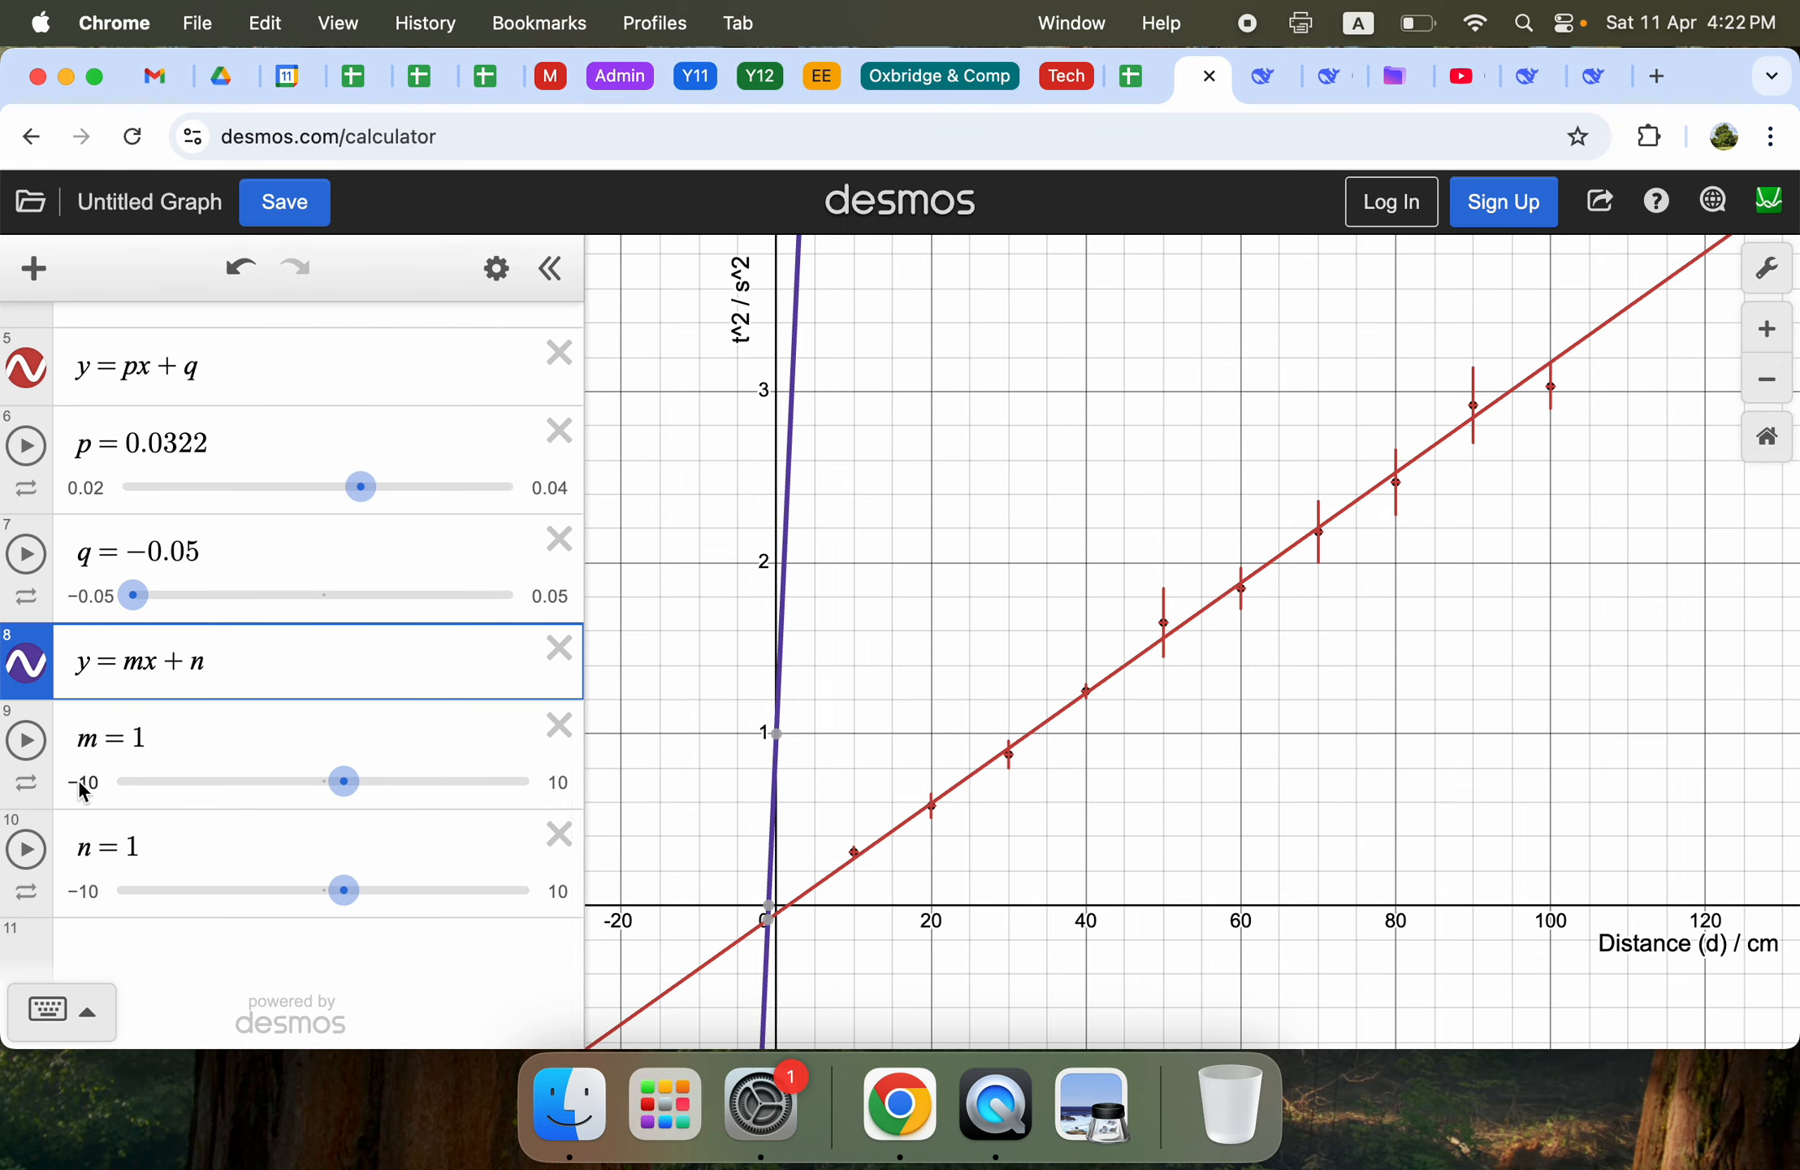
Limit the m slider to 0.02 to 0.04 with a step of 0.0001.
{"action": "left_click", "coordinate": [78, 781]}
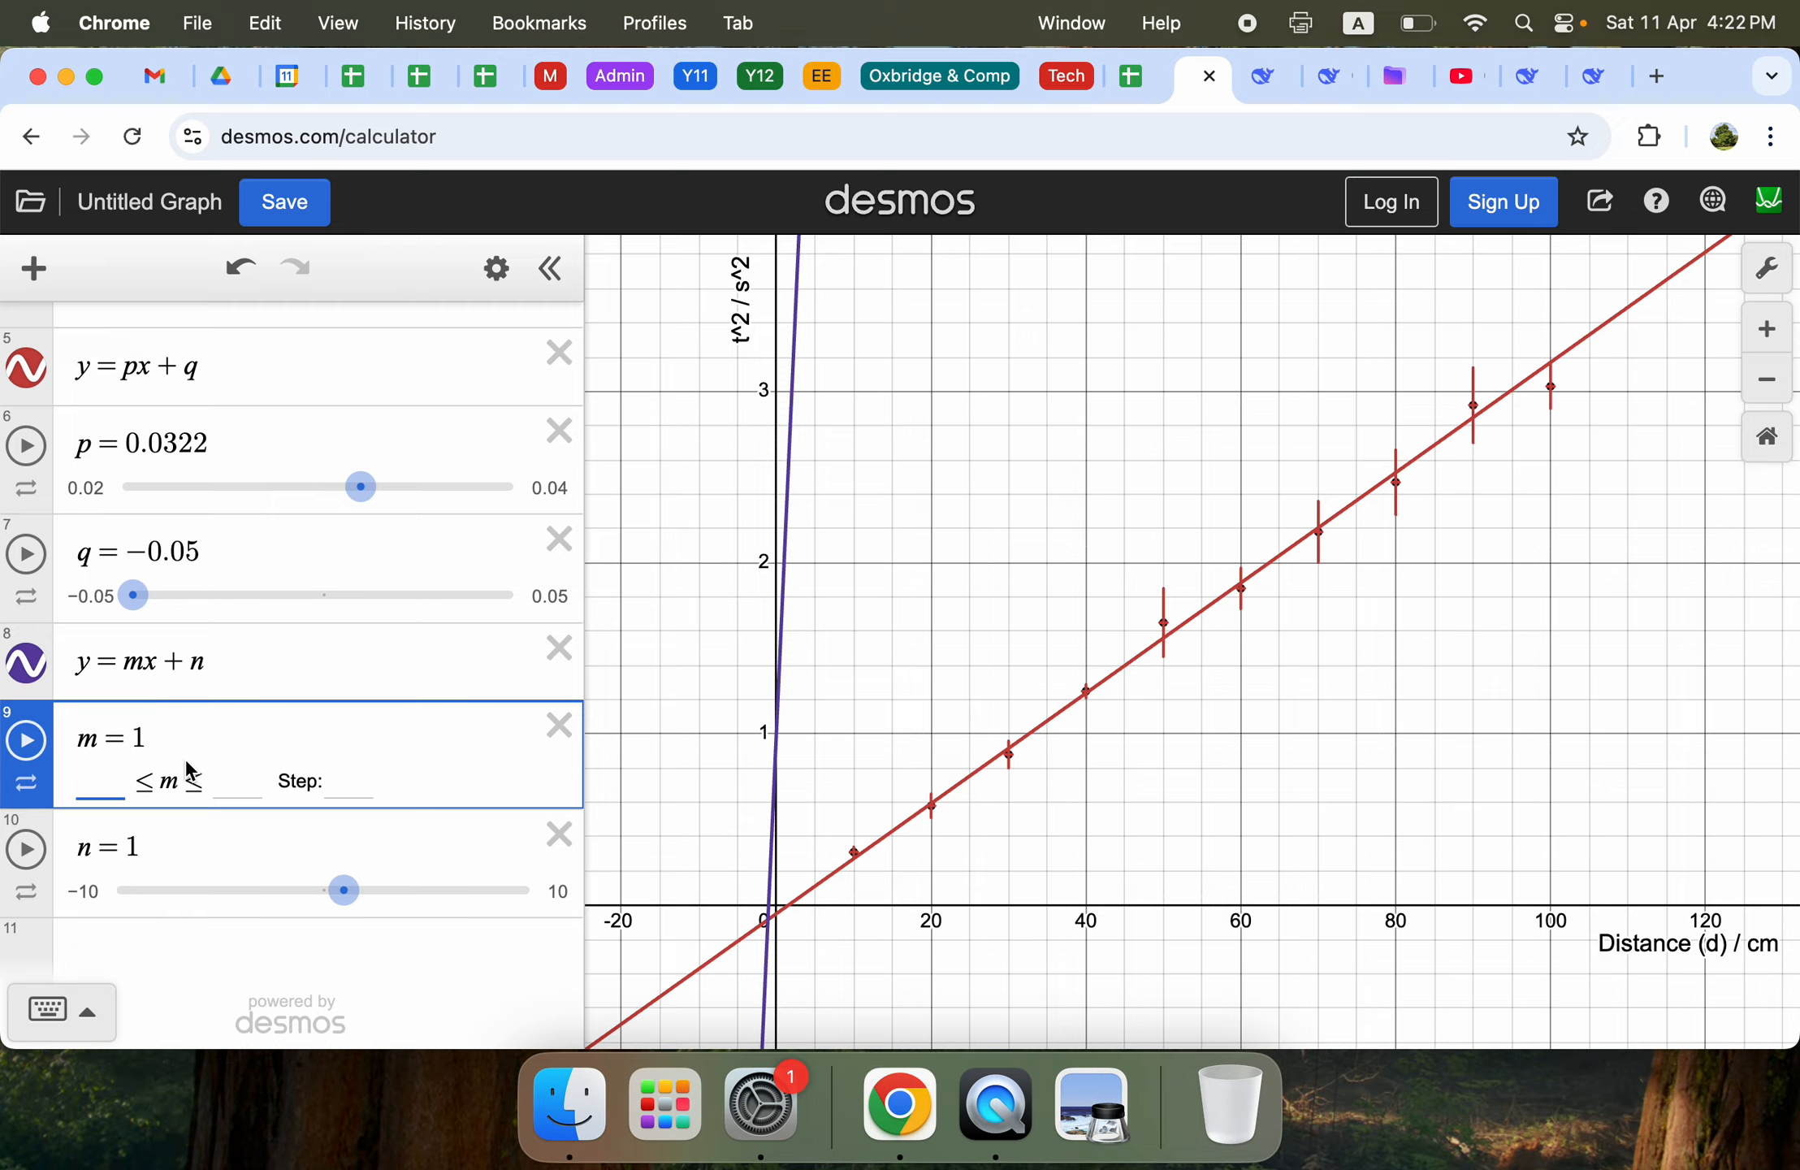
{"action": "type", "text": "0.02"}
{"action": "key", "text": "Tab"}
{"action": "type", "text": "0.04"}
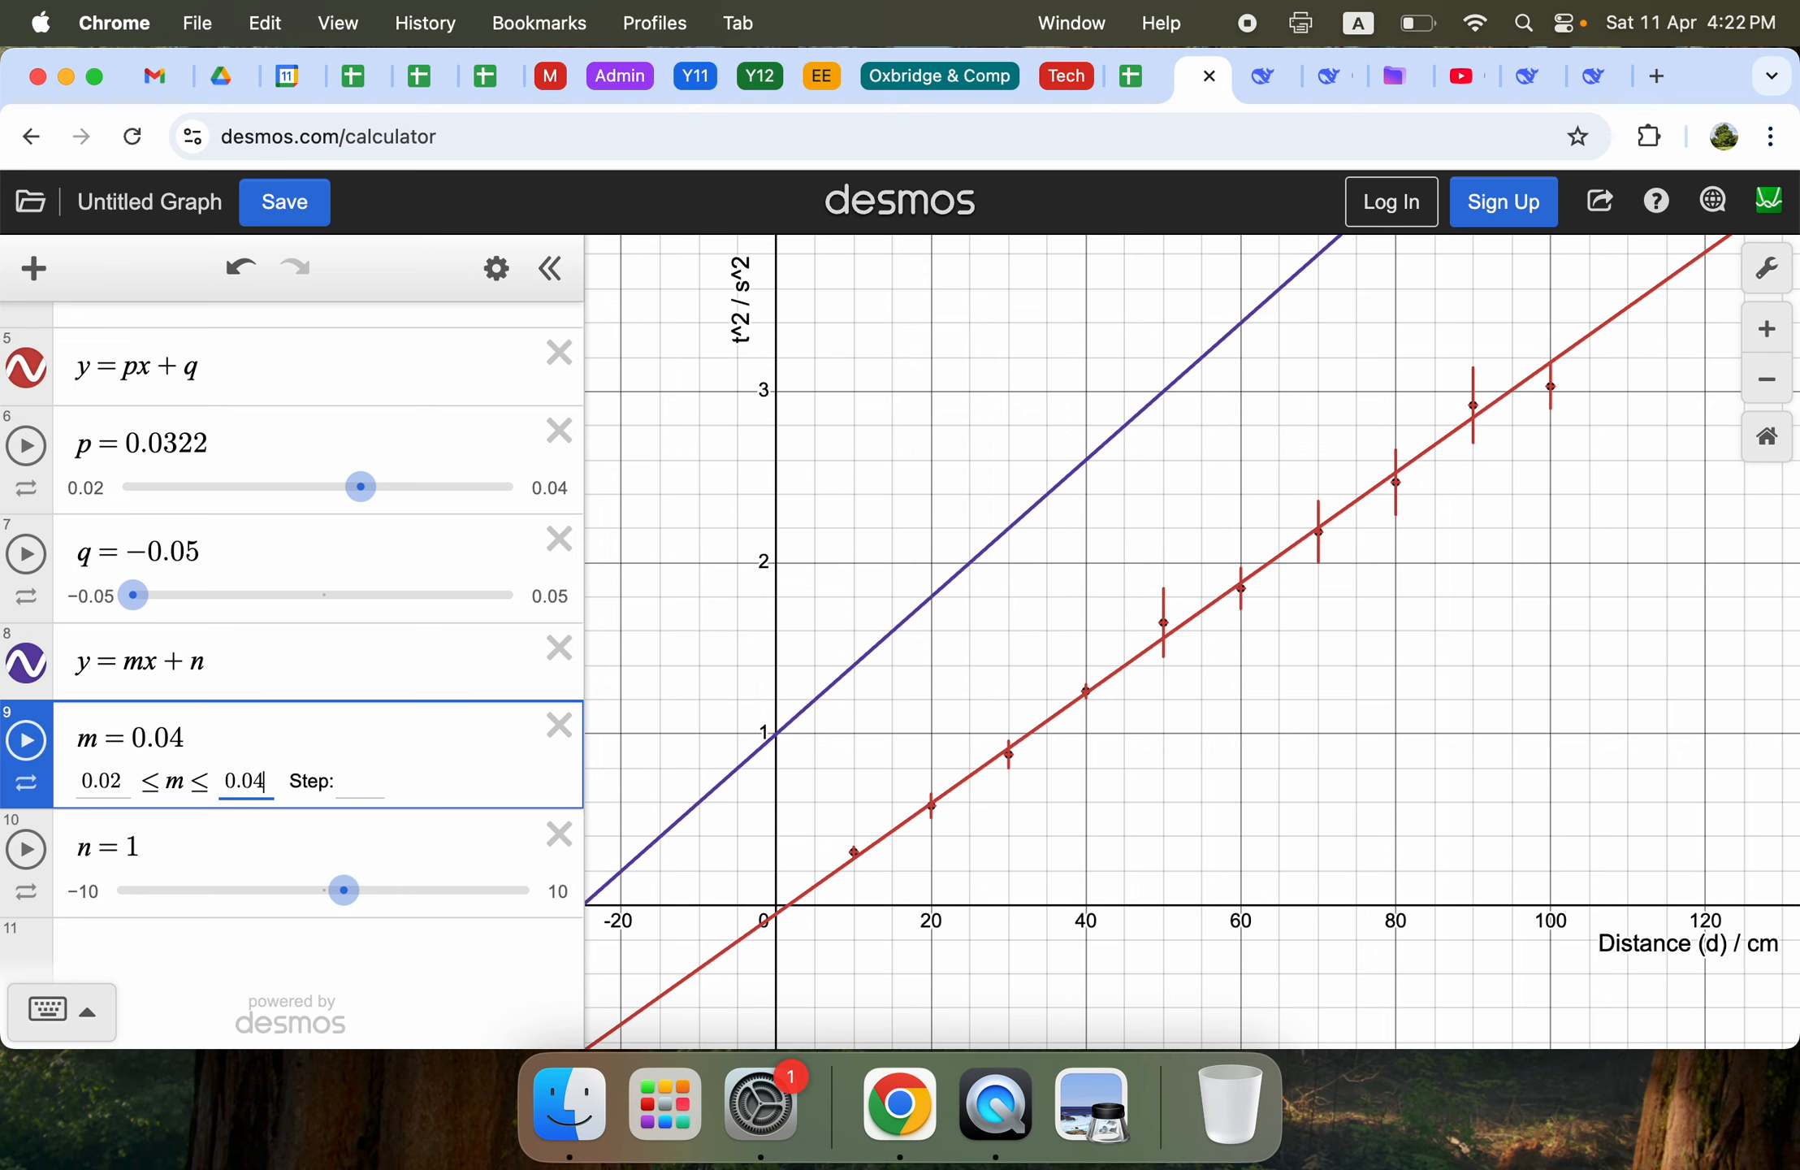
{"action": "key", "text": "Tab"}
{"action": "type", "text": "0.0001"}
Limit the n slider to −0.05 to 0.05 with a step of 0.0001.
{"action": "left_click", "coordinate": [89, 910]}
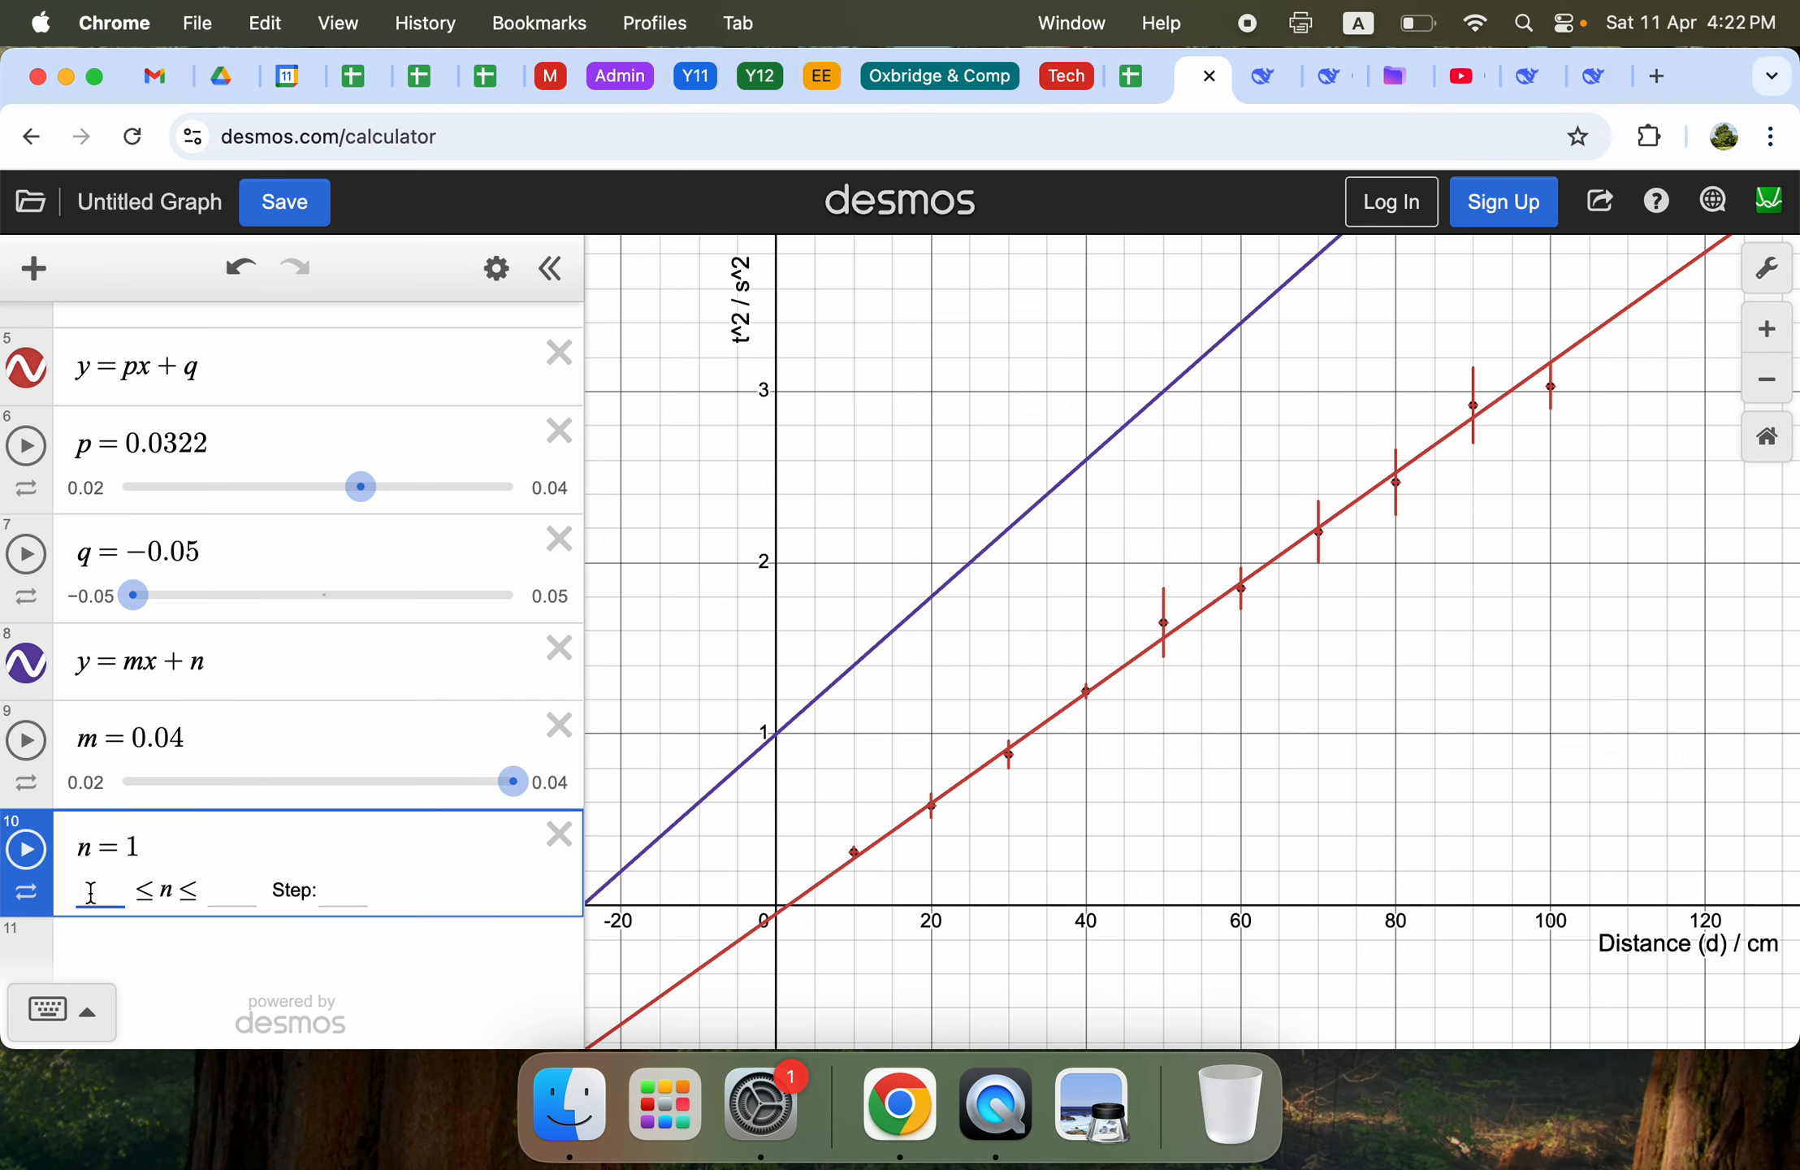
{"action": "type", "text": "-0.0"}
{"action": "type", "text": "5"}
{"action": "key", "text": "Tab"}
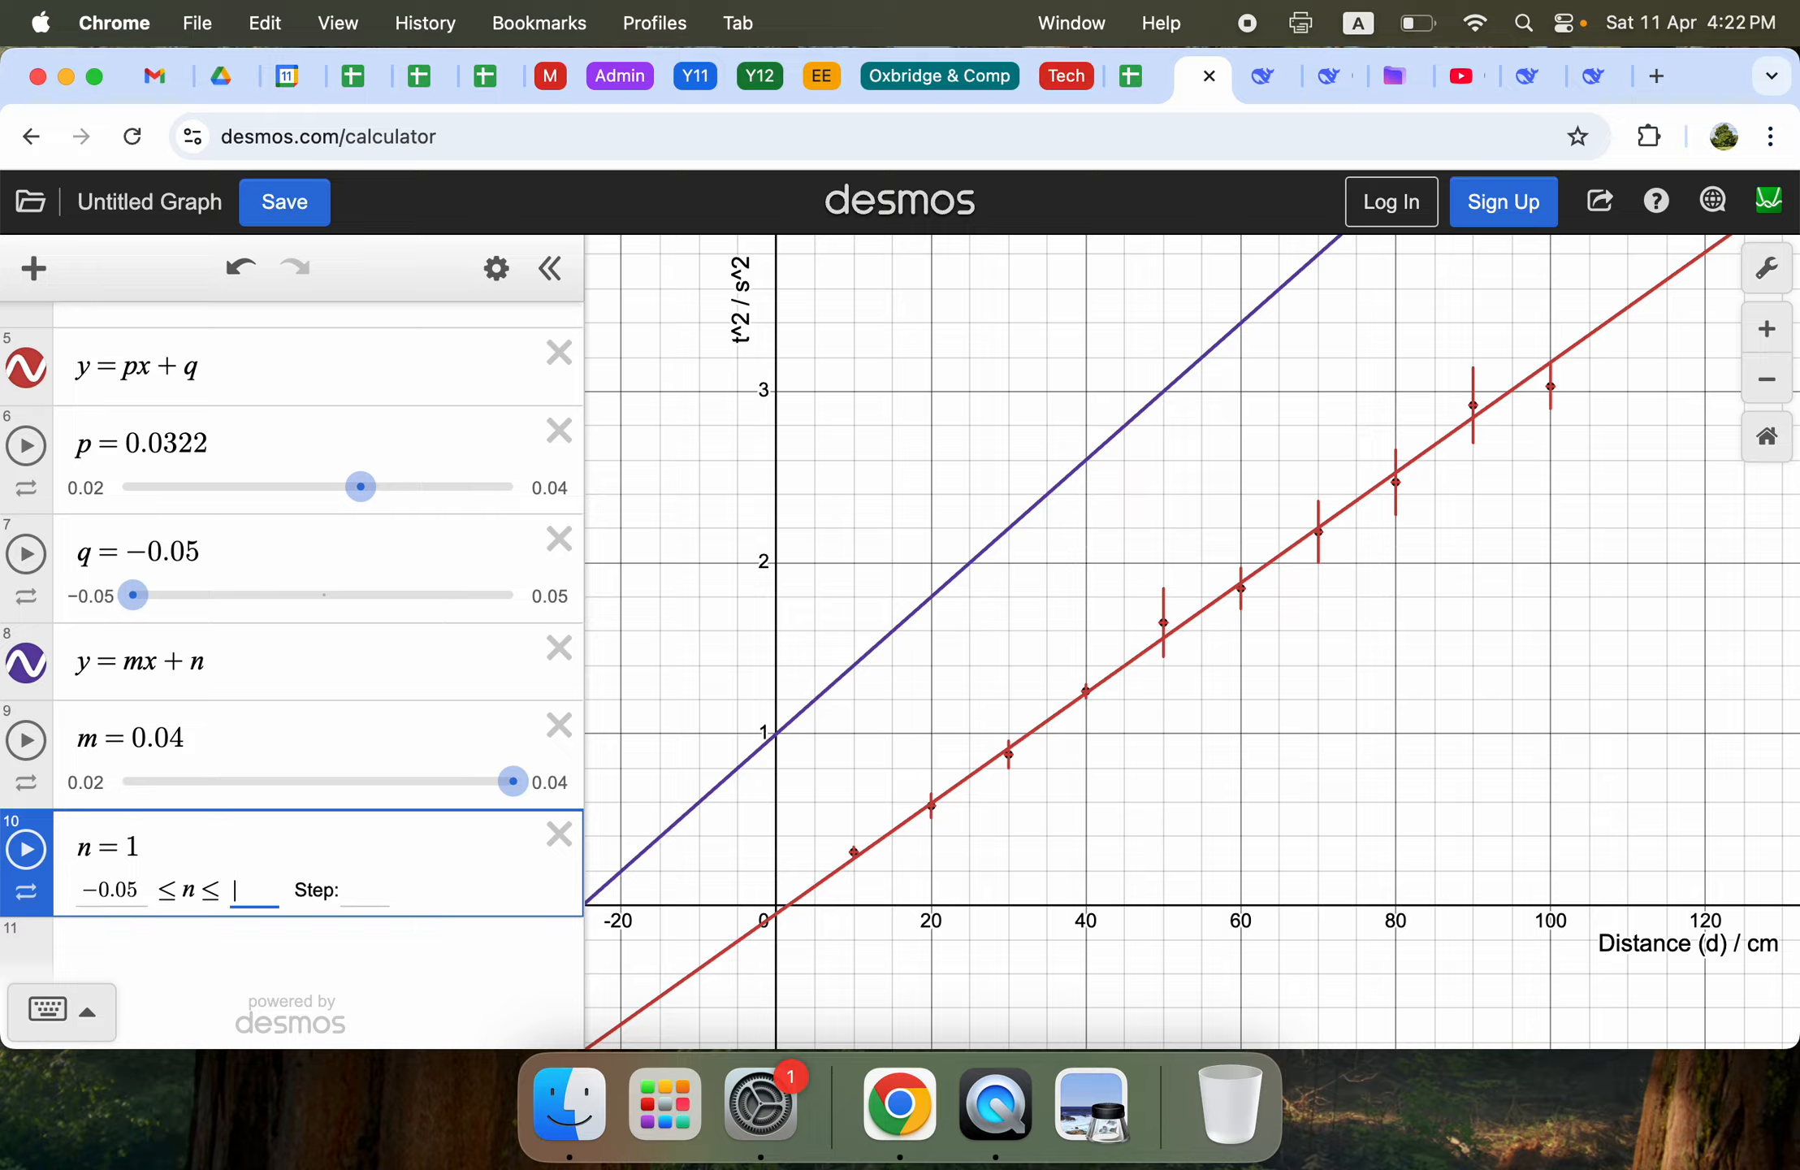
{"action": "type", "text": "0.05"}
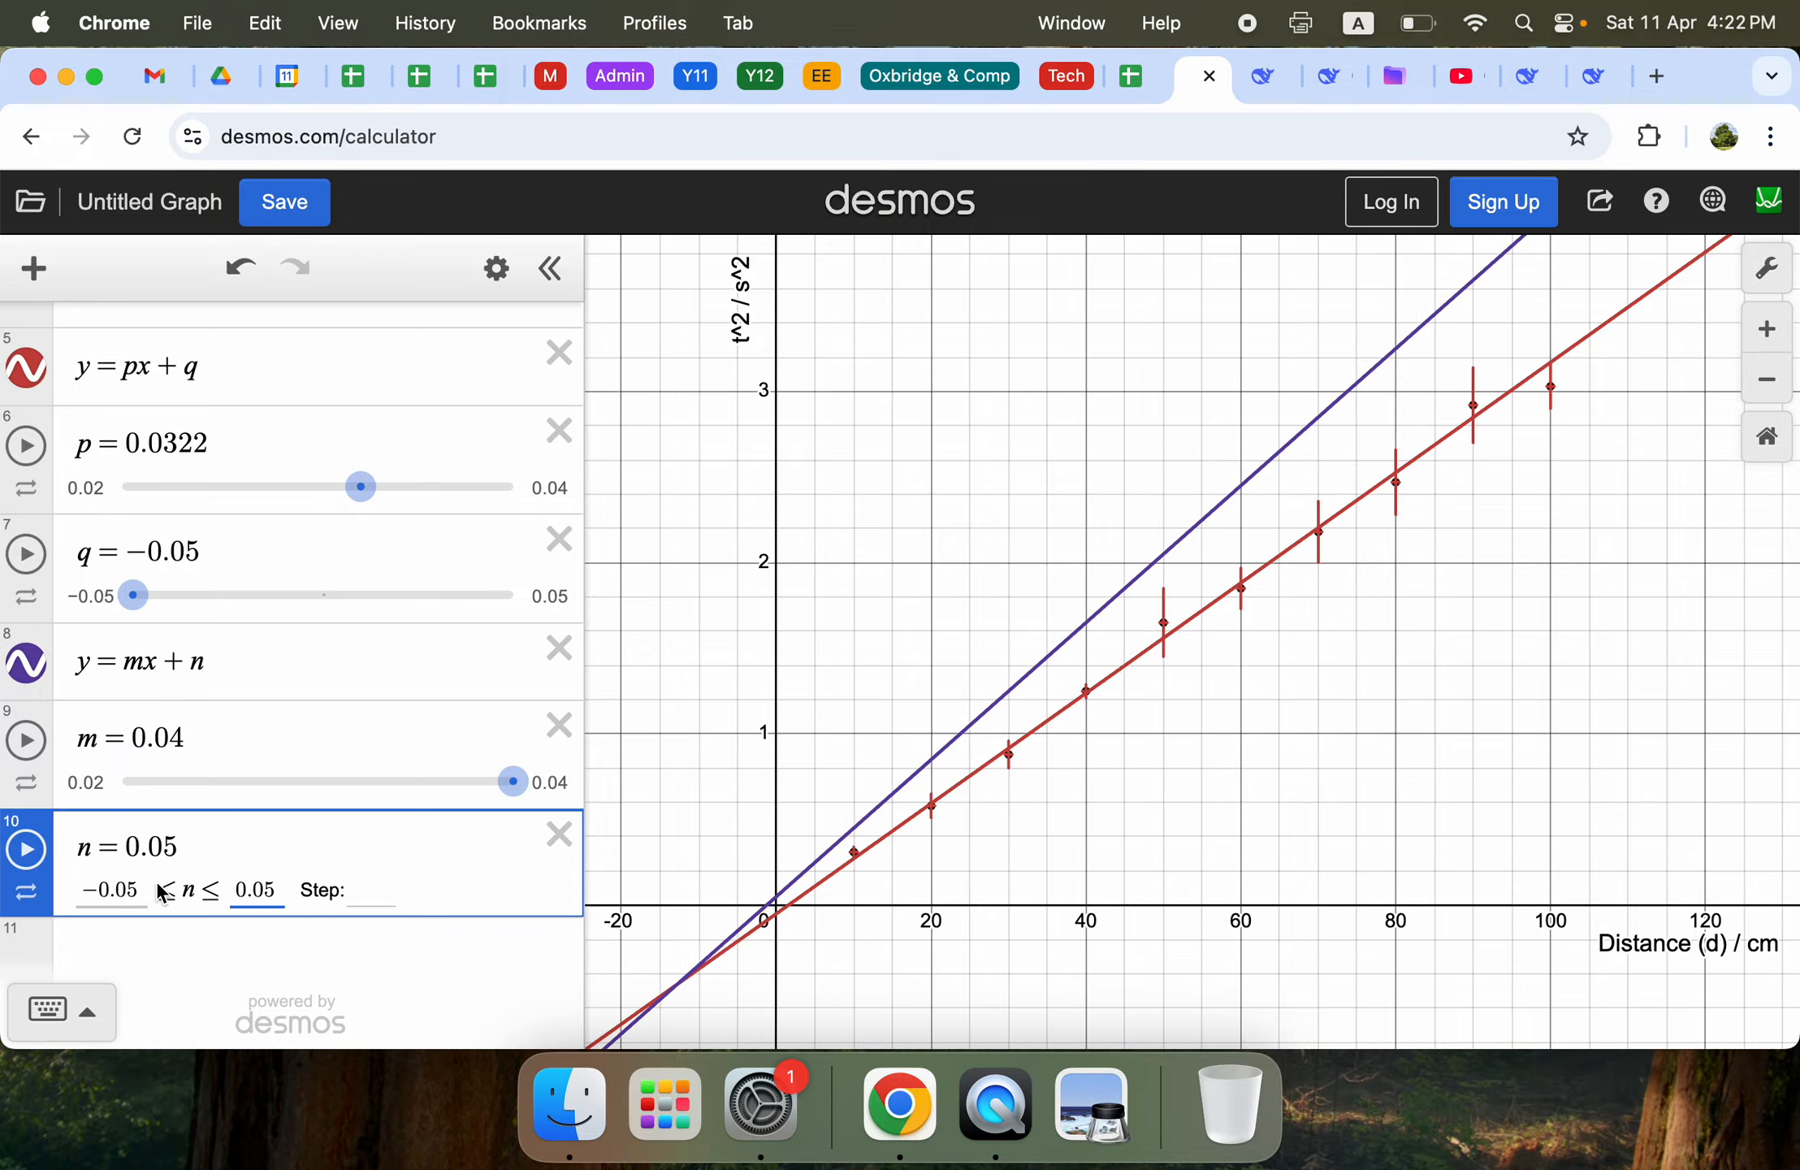
{"action": "left_click", "coordinate": [365, 903]}
{"action": "type", "text": "0.0001"}
{"action": "left_click", "coordinate": [1045, 877]}
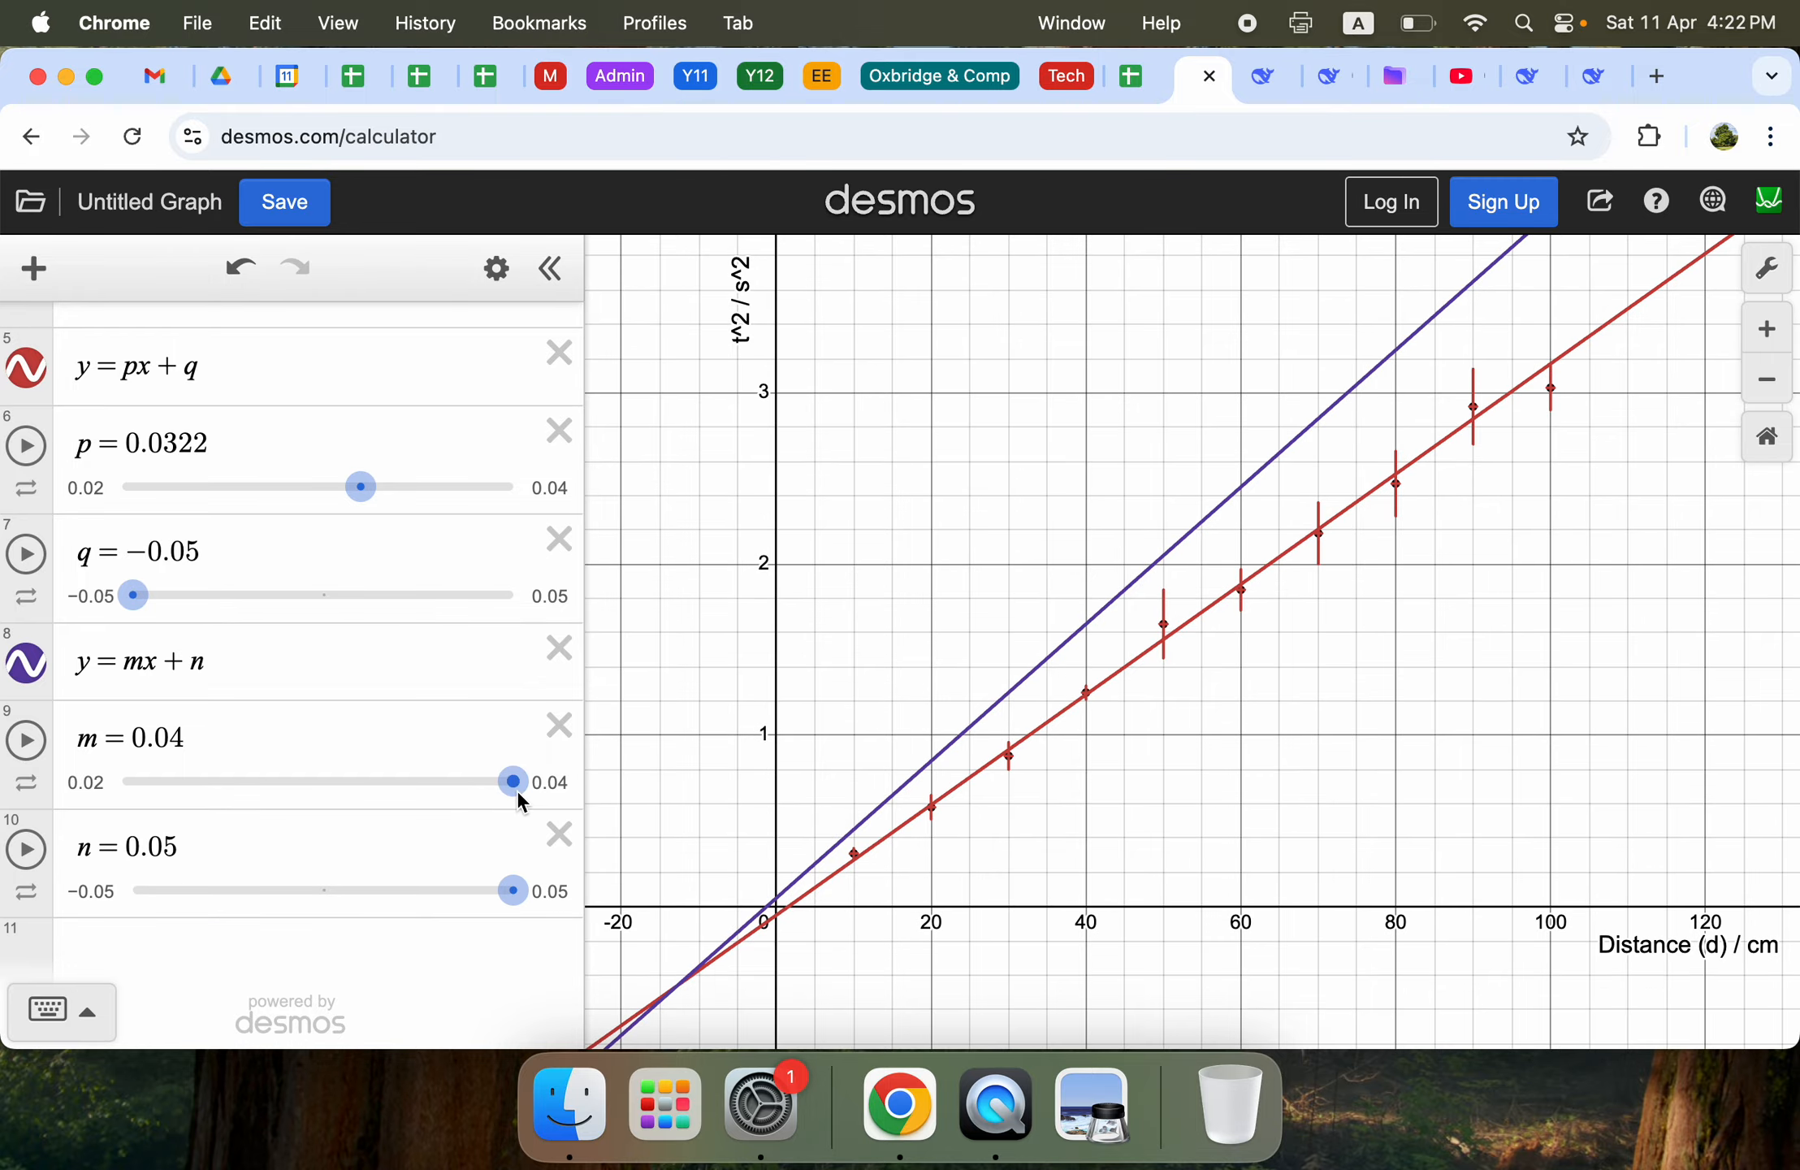
Adjust the y = mx + n line to a shallow fit through the error bars with n = 0.05 and m = 0.0294.
{"action": "left_click_drag", "start_coordinate": [516, 788], "coordinate": [426, 791]}
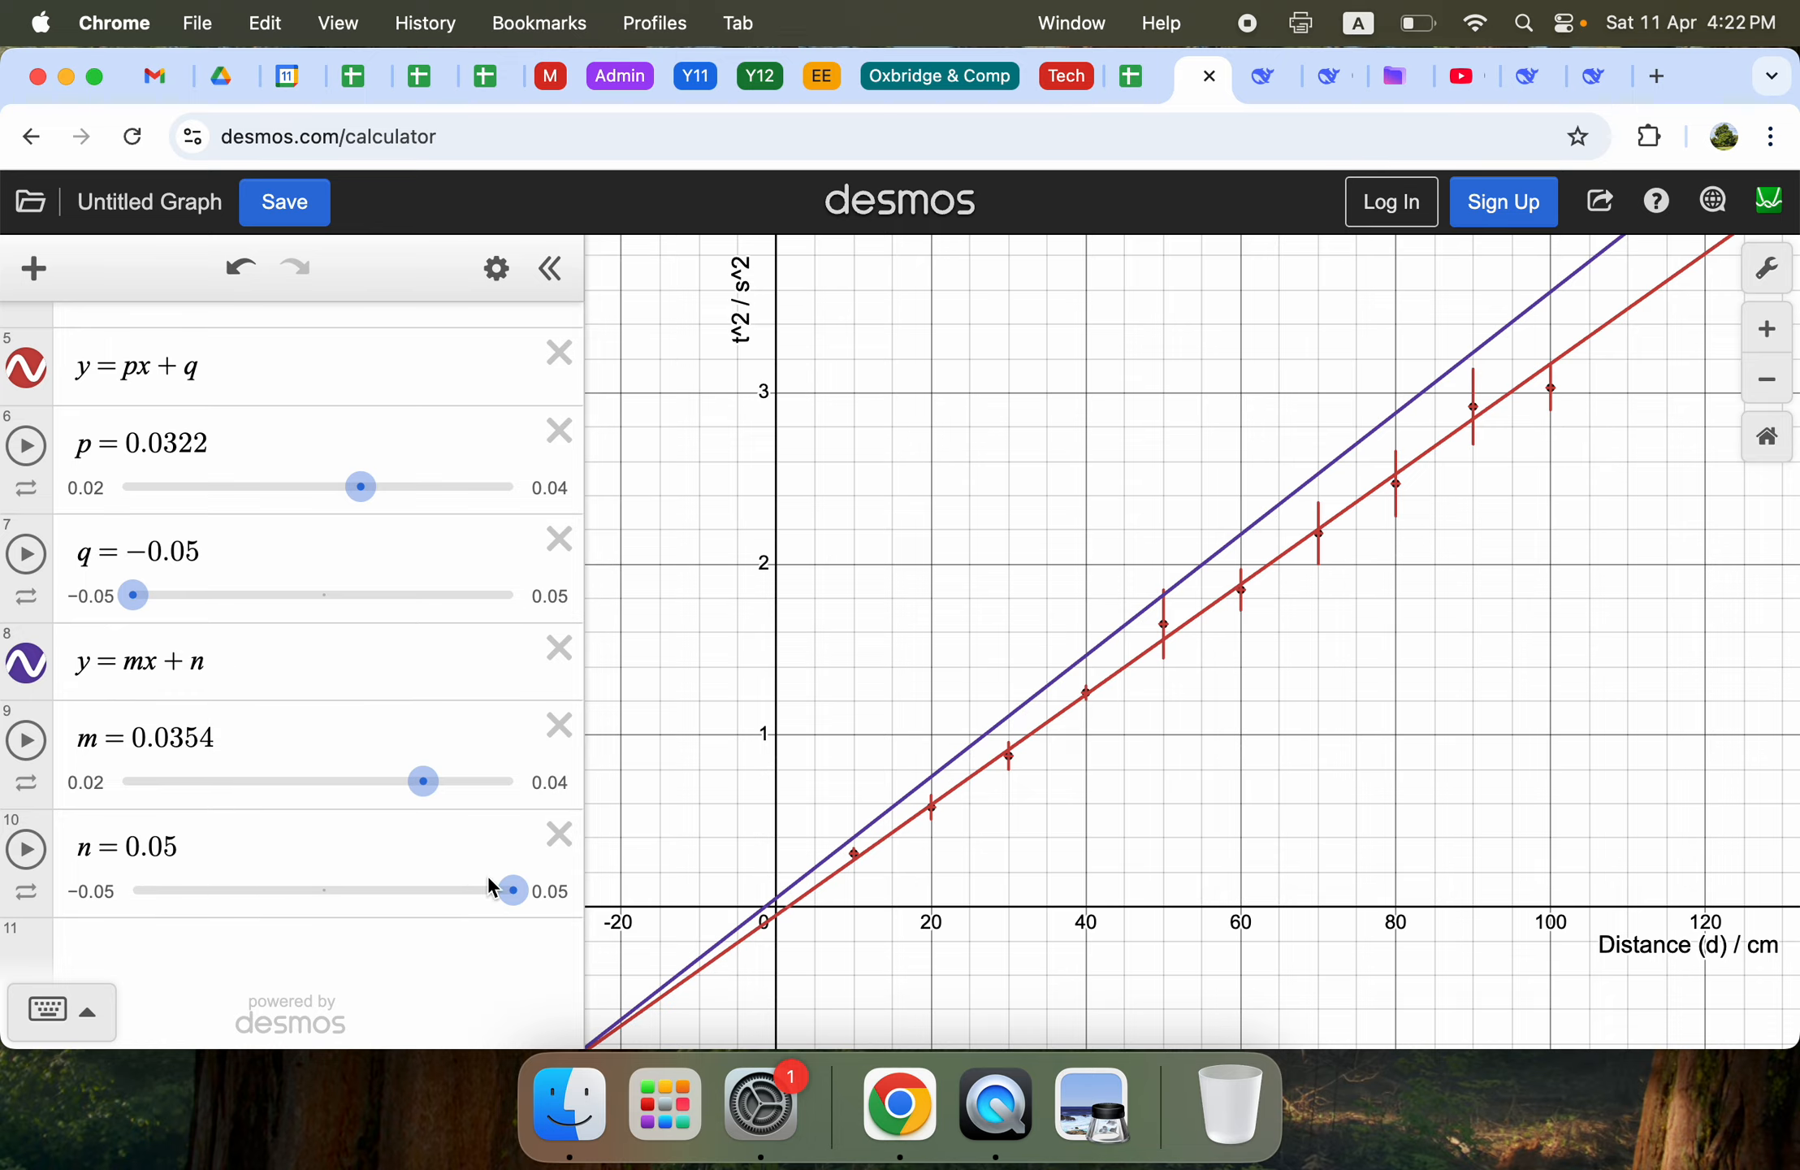
{"action": "left_click", "coordinate": [514, 893]}
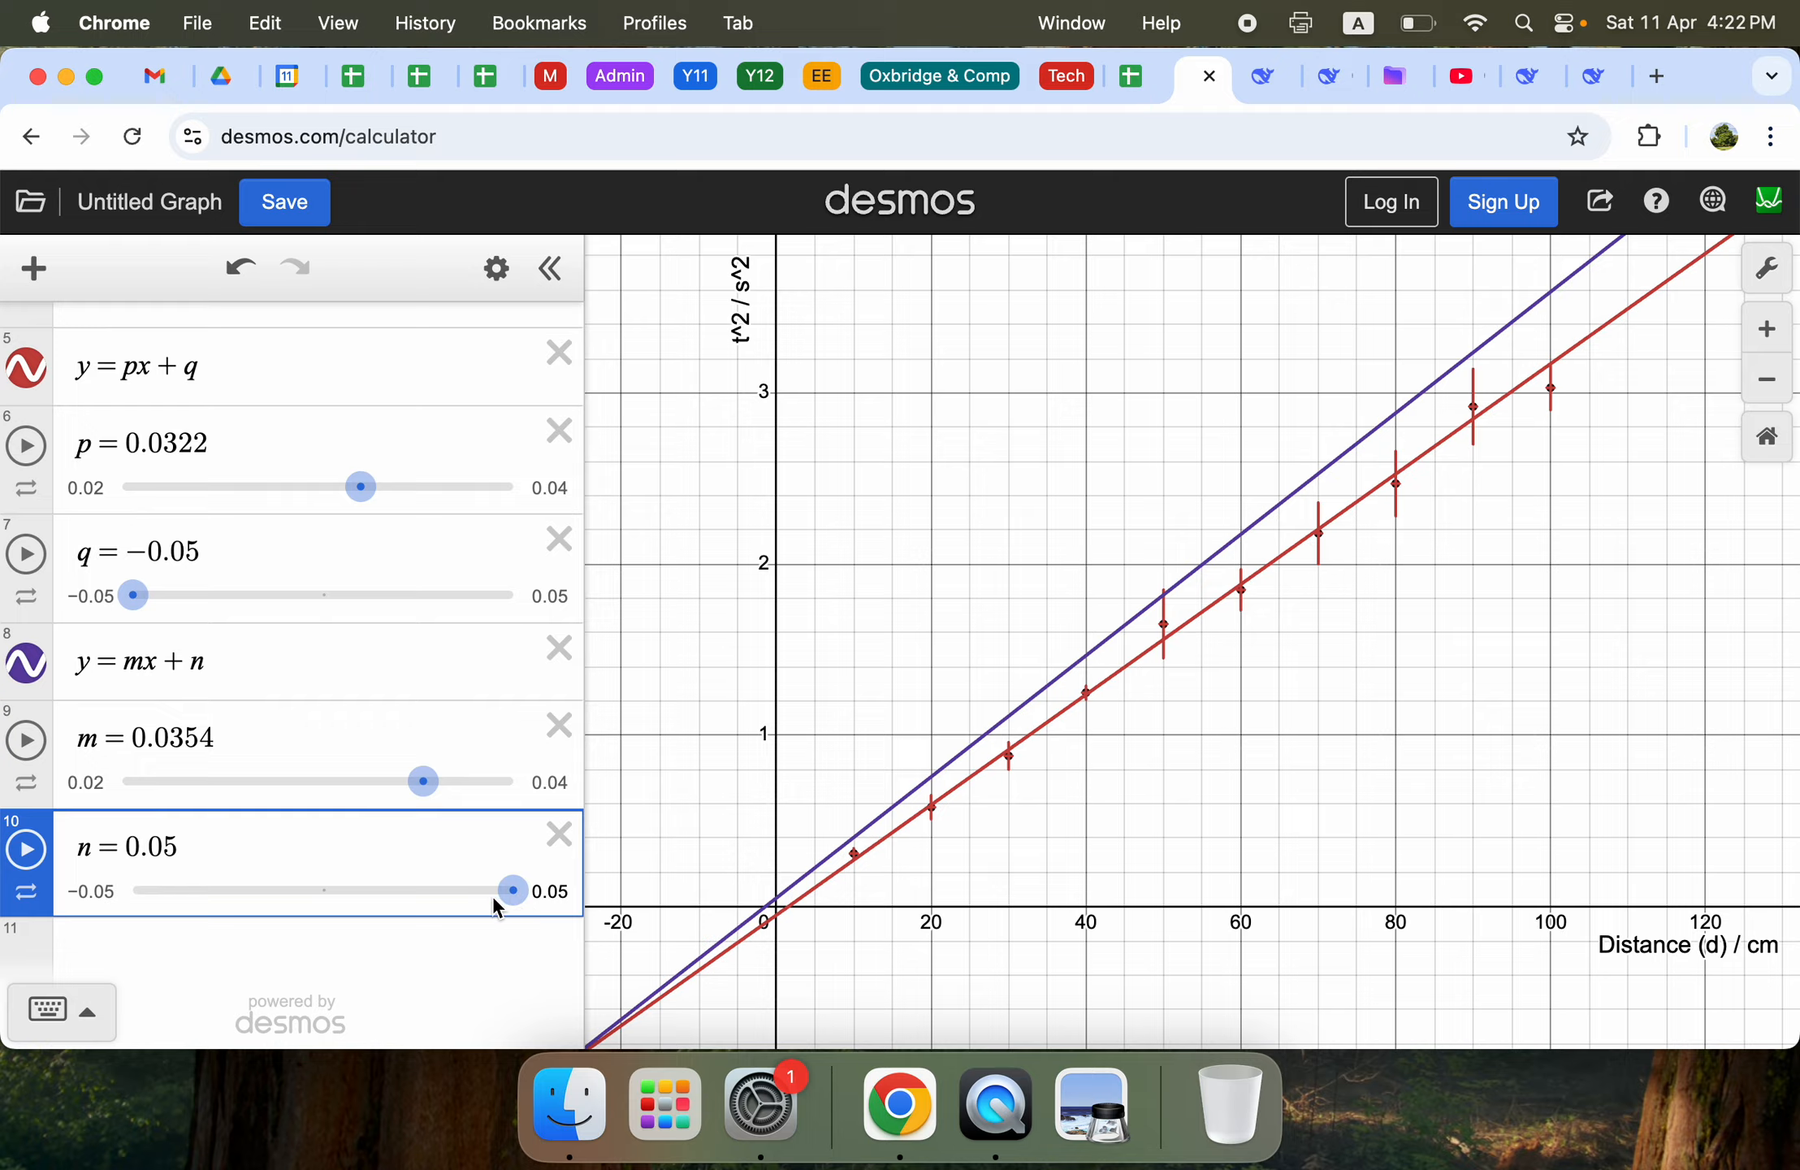
{"action": "mouse_move", "coordinate": [506, 892]}
{"action": "left_mouse_down"}
{"action": "mouse_move", "coordinate": [370, 892]}
{"action": "mouse_move", "coordinate": [516, 892]}
{"action": "left_mouse_up"}
{"action": "left_click_drag", "start_coordinate": [426, 783], "coordinate": [290, 786]}
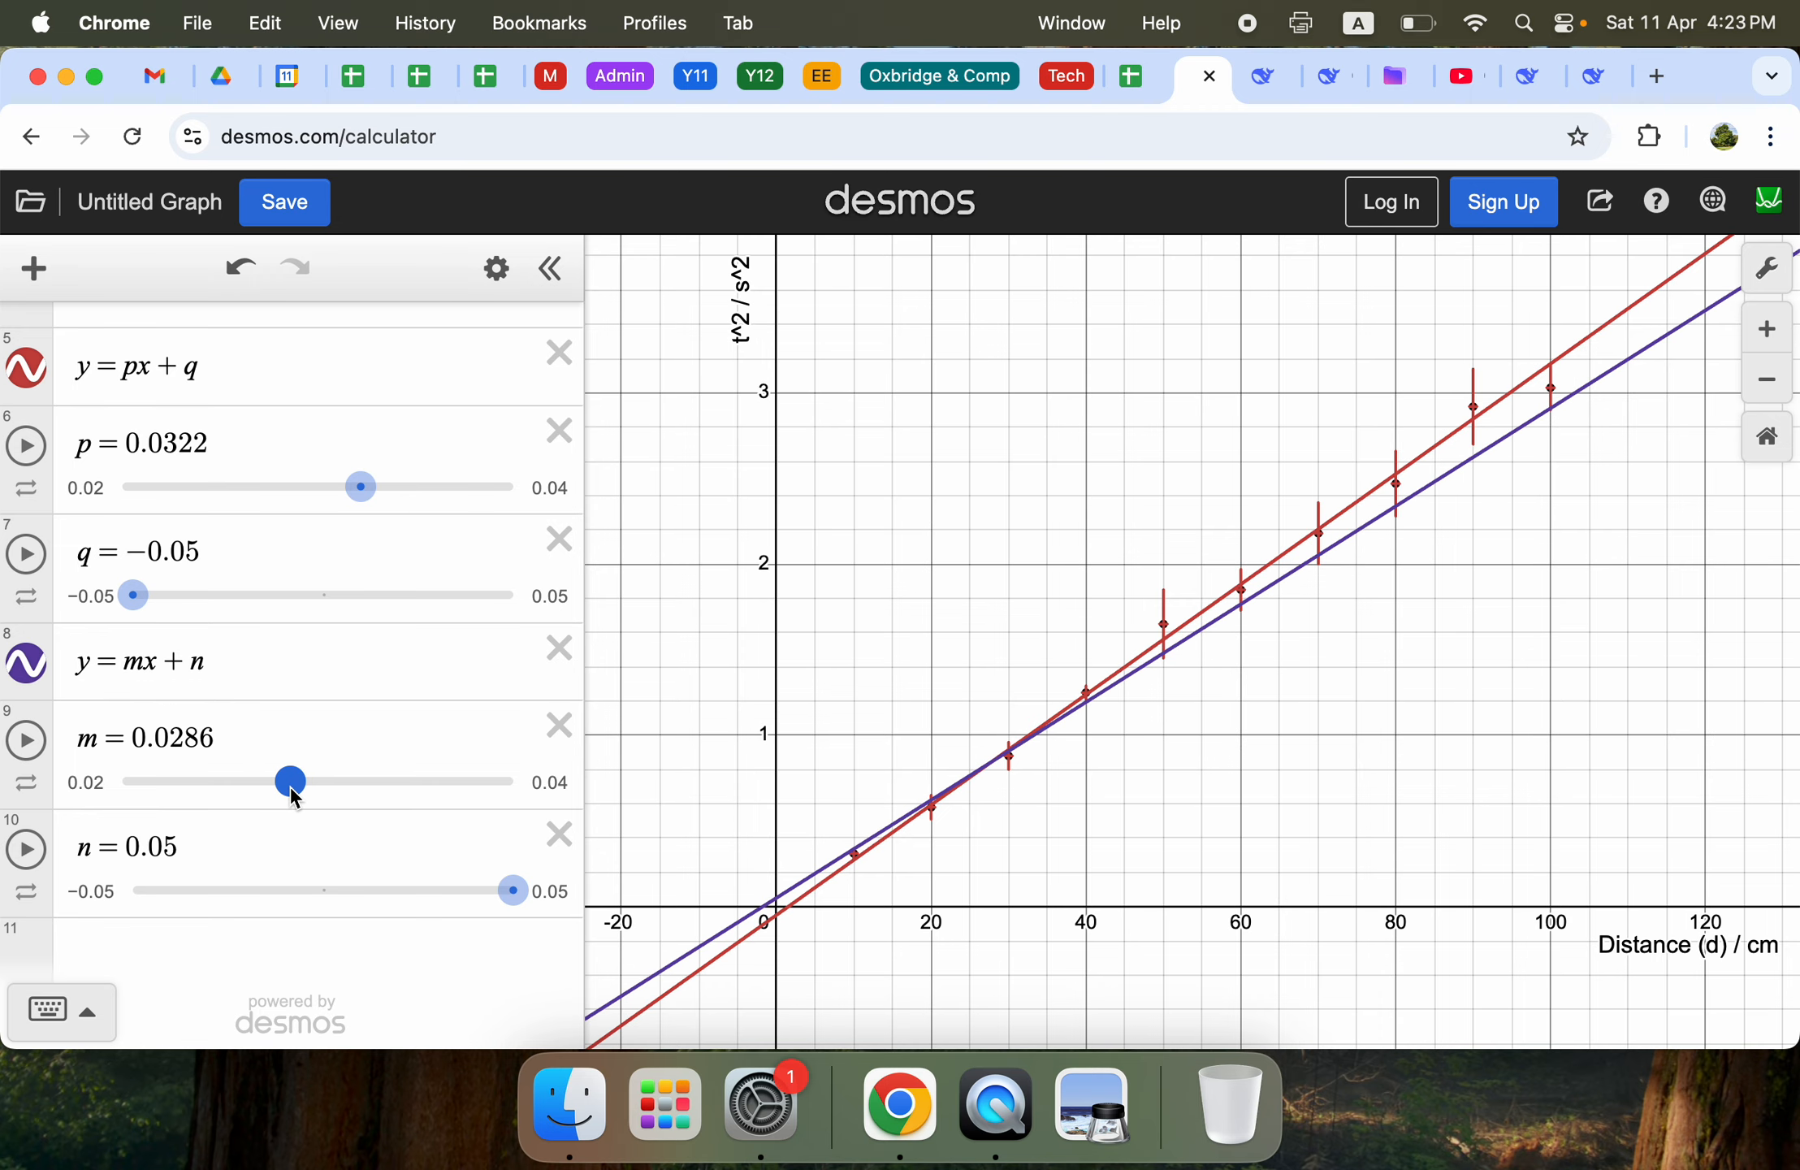
{"action": "scroll", "coordinate": [1458, 400], "scroll_direction": "up", "scroll_amount": 5}
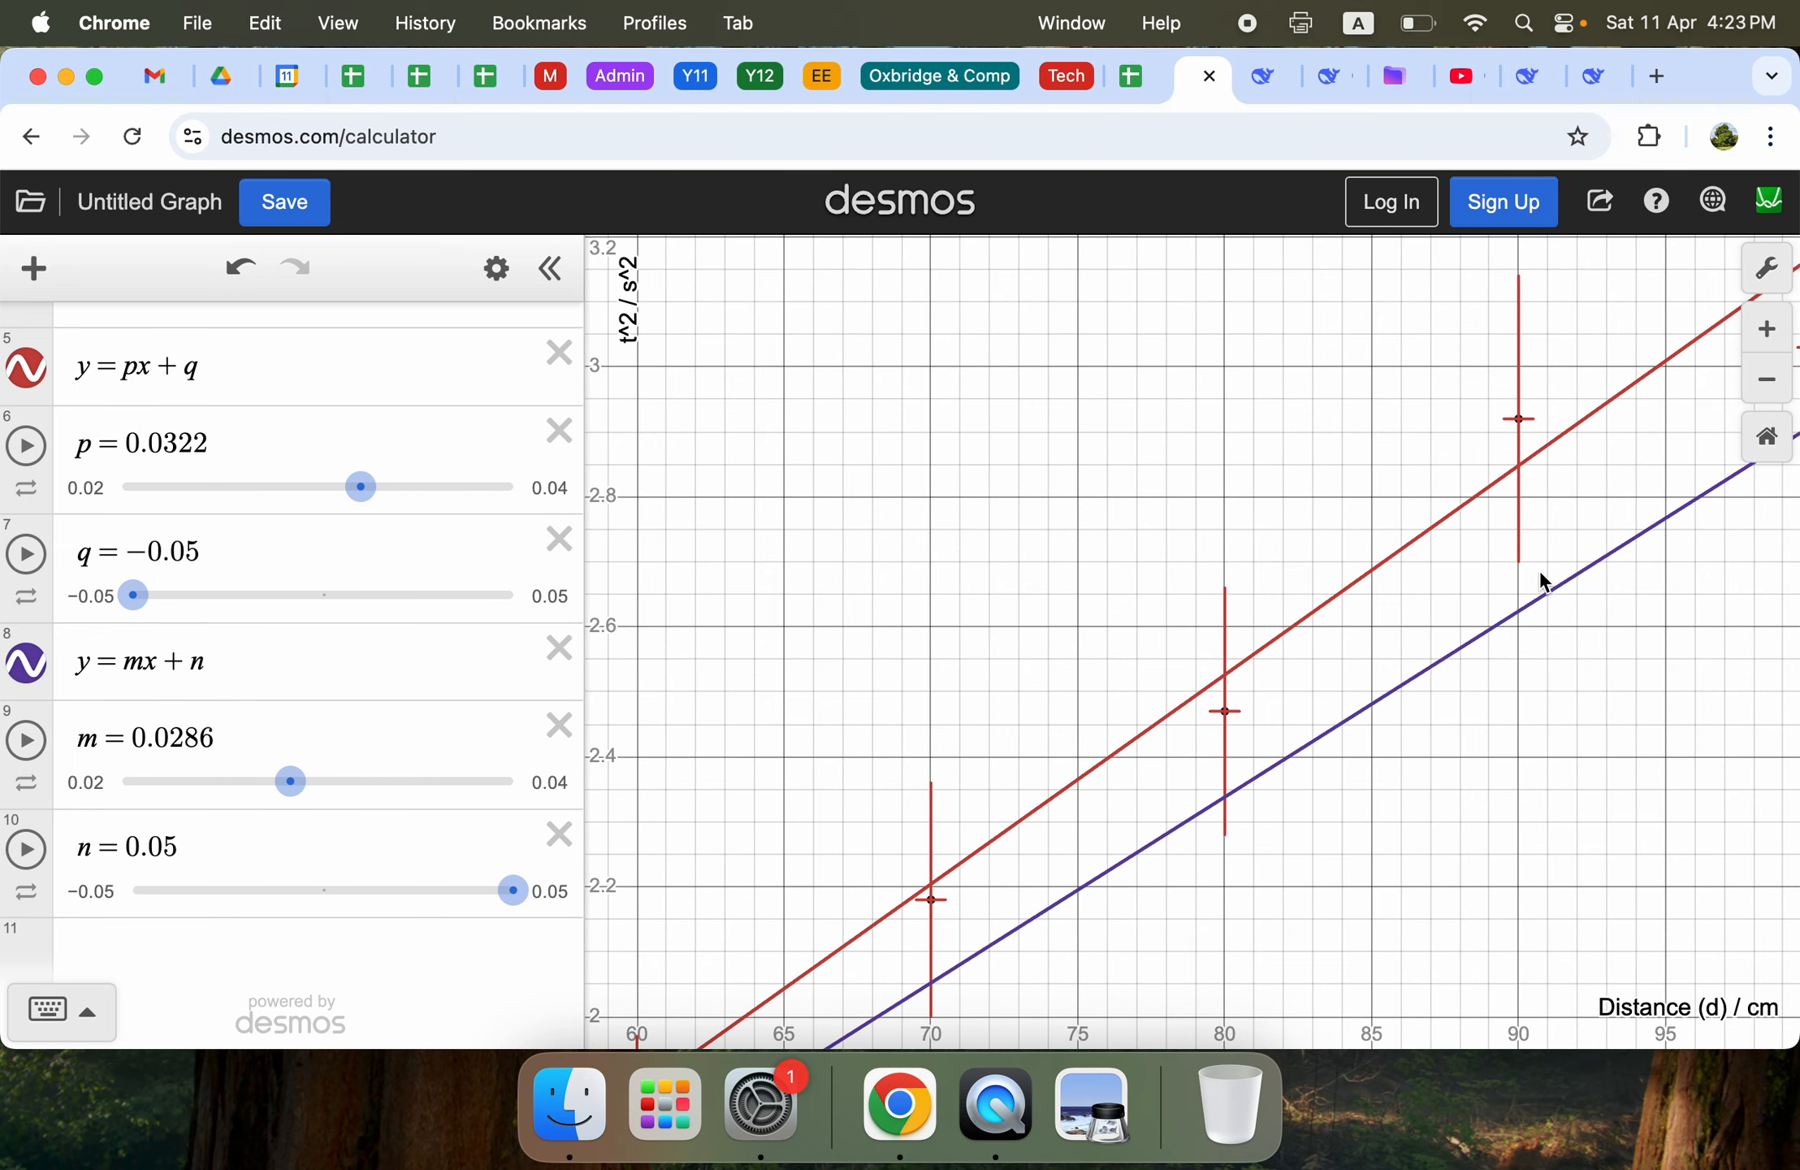
{"action": "scroll", "coordinate": [1410, 563], "scroll_direction": "down", "scroll_amount": 5}
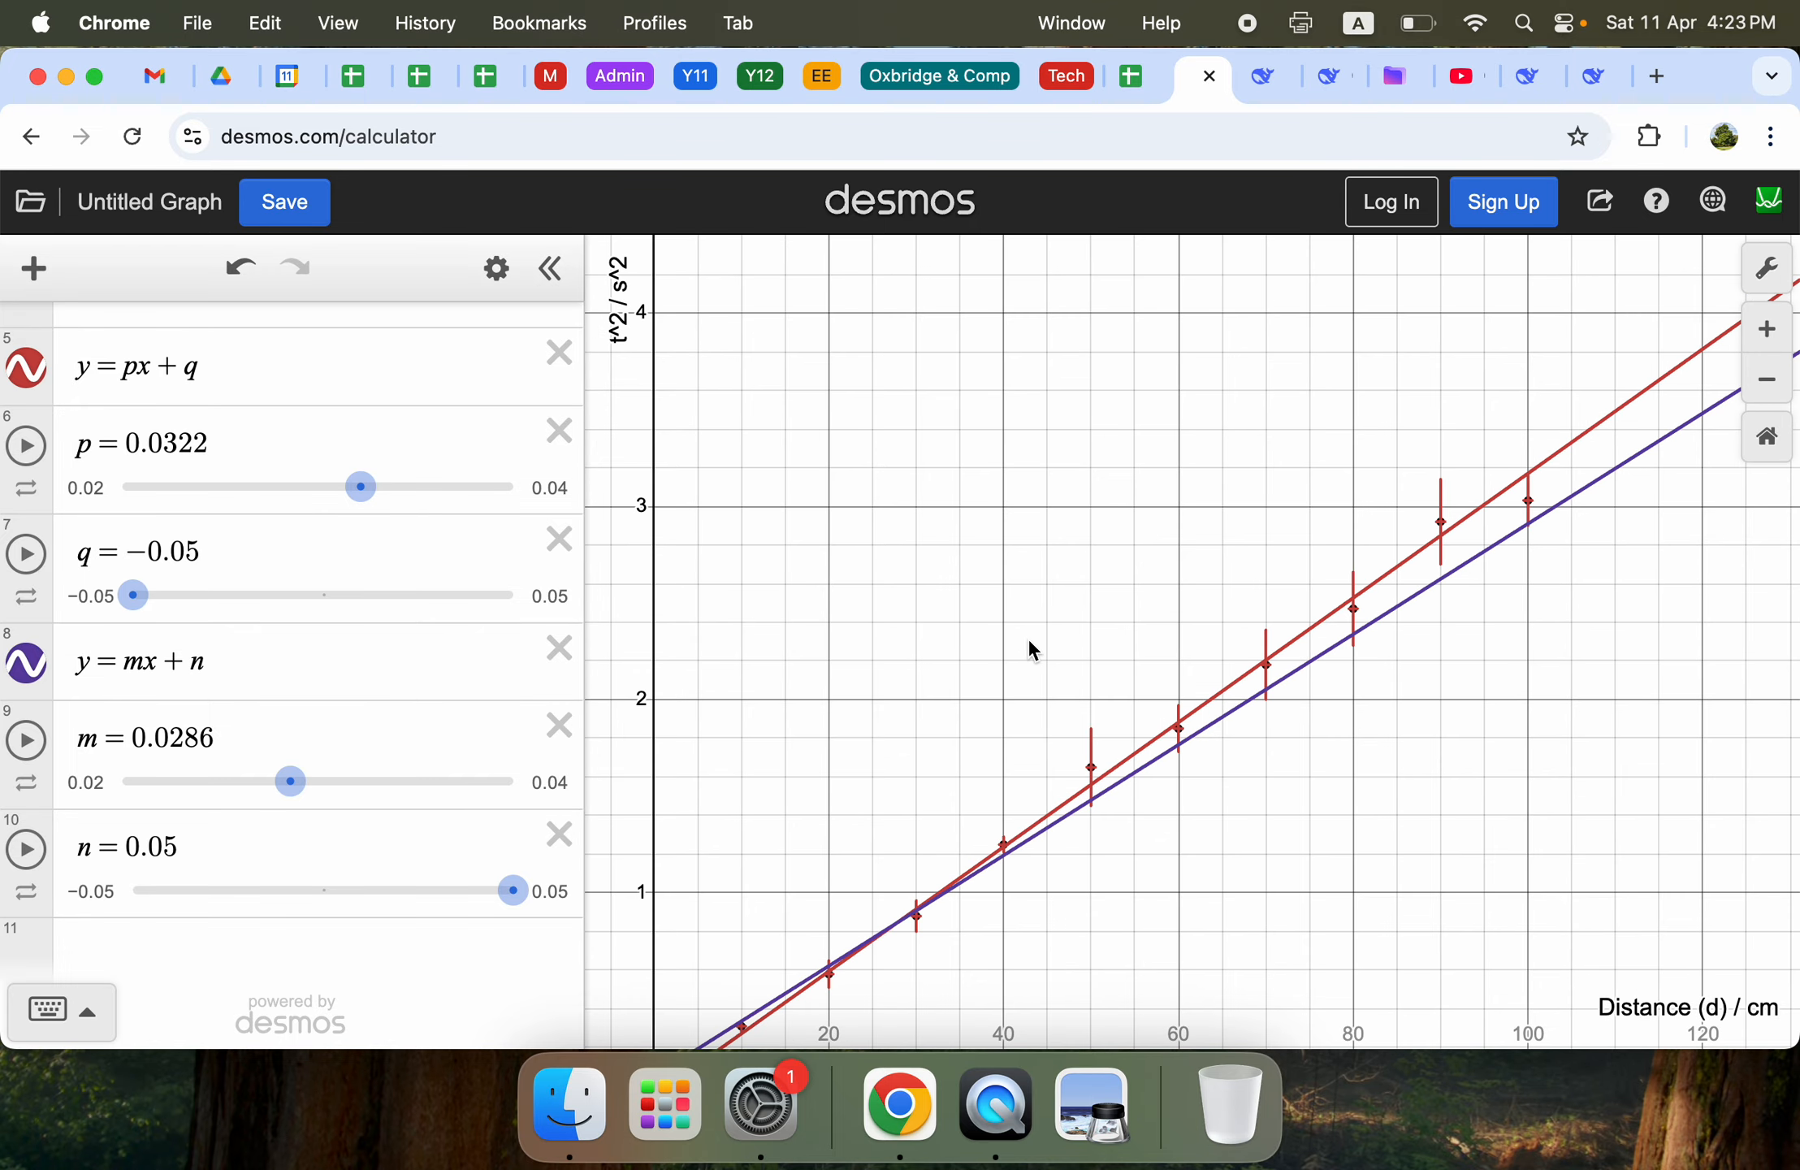
{"action": "left_click_drag", "start_coordinate": [291, 782], "coordinate": [307, 783]}
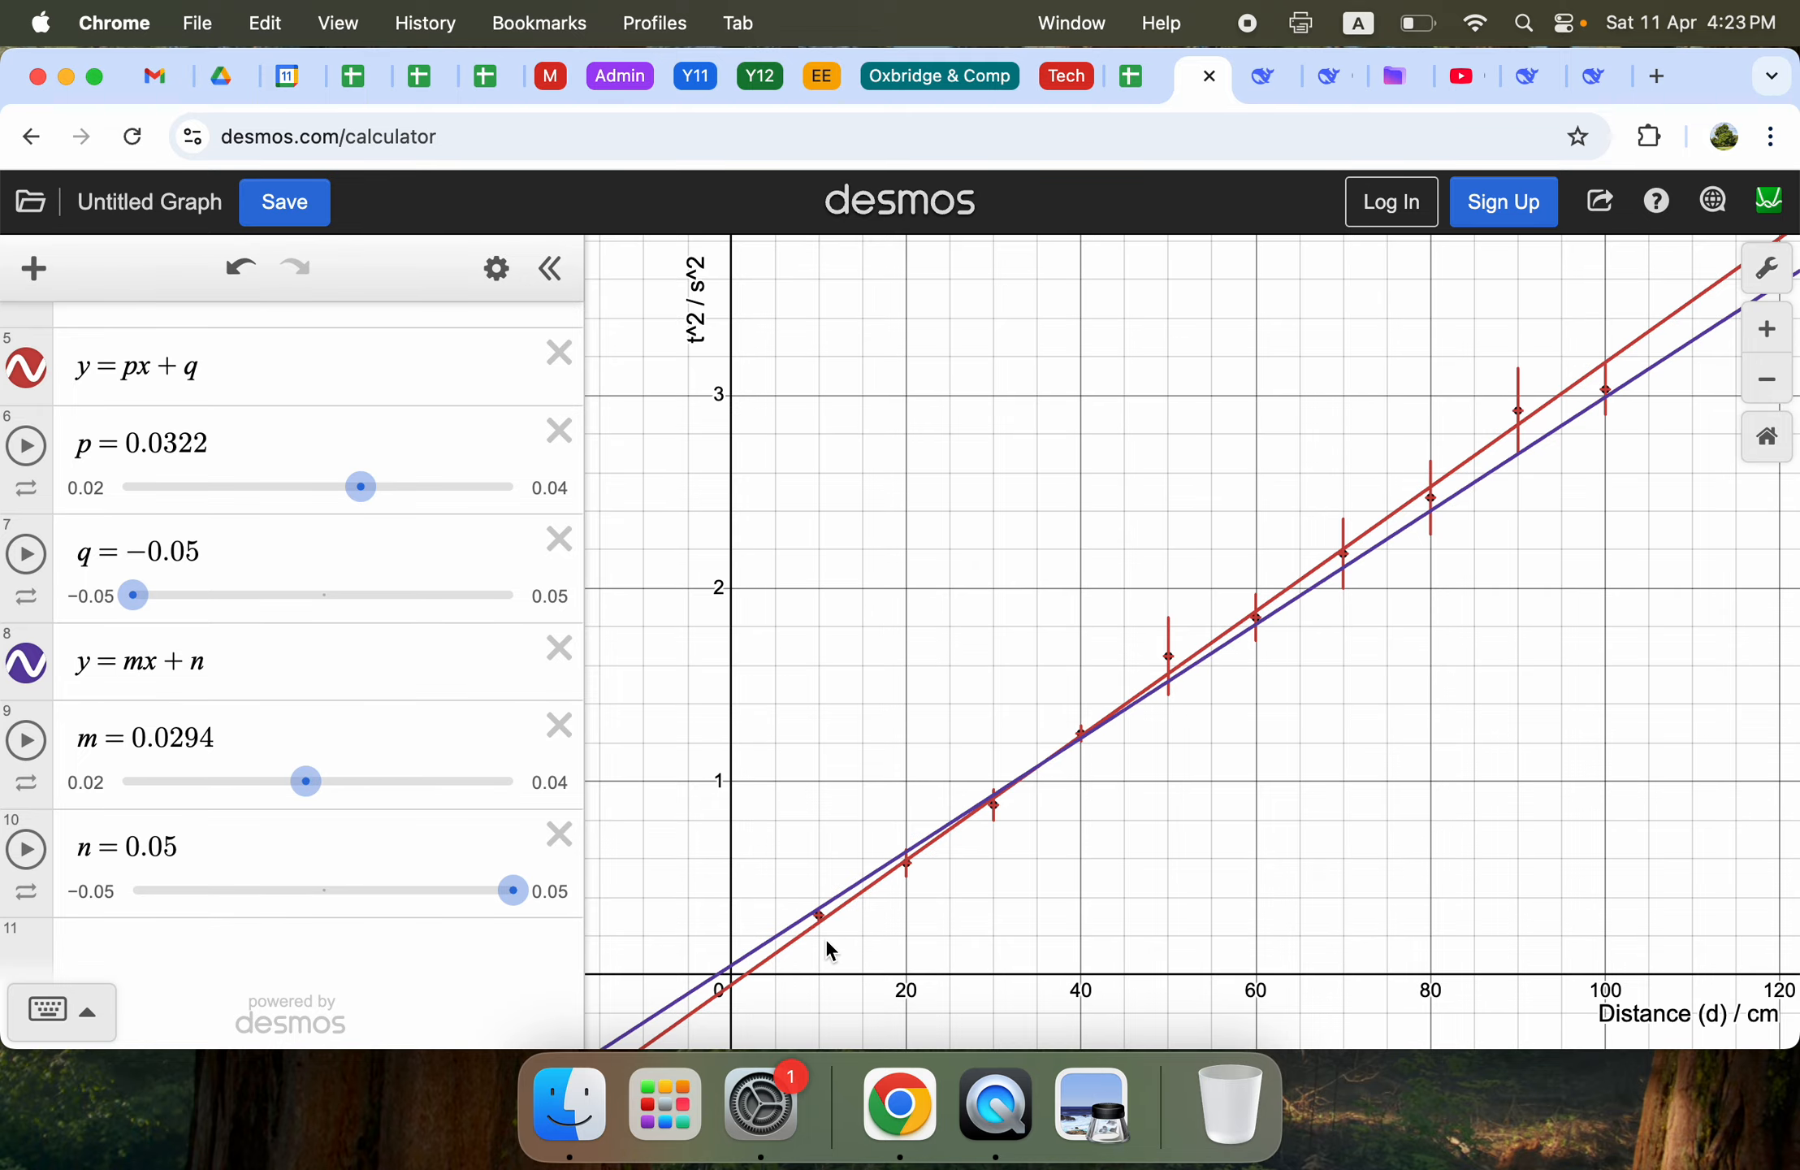
Examine how the y = mx + n line passes through the error bars along the whole data range.
{"action": "scroll", "coordinate": [826, 947], "scroll_direction": "up", "scroll_amount": 5}
{"action": "scroll", "coordinate": [1379, 744], "scroll_direction": "down", "scroll_amount": 5}
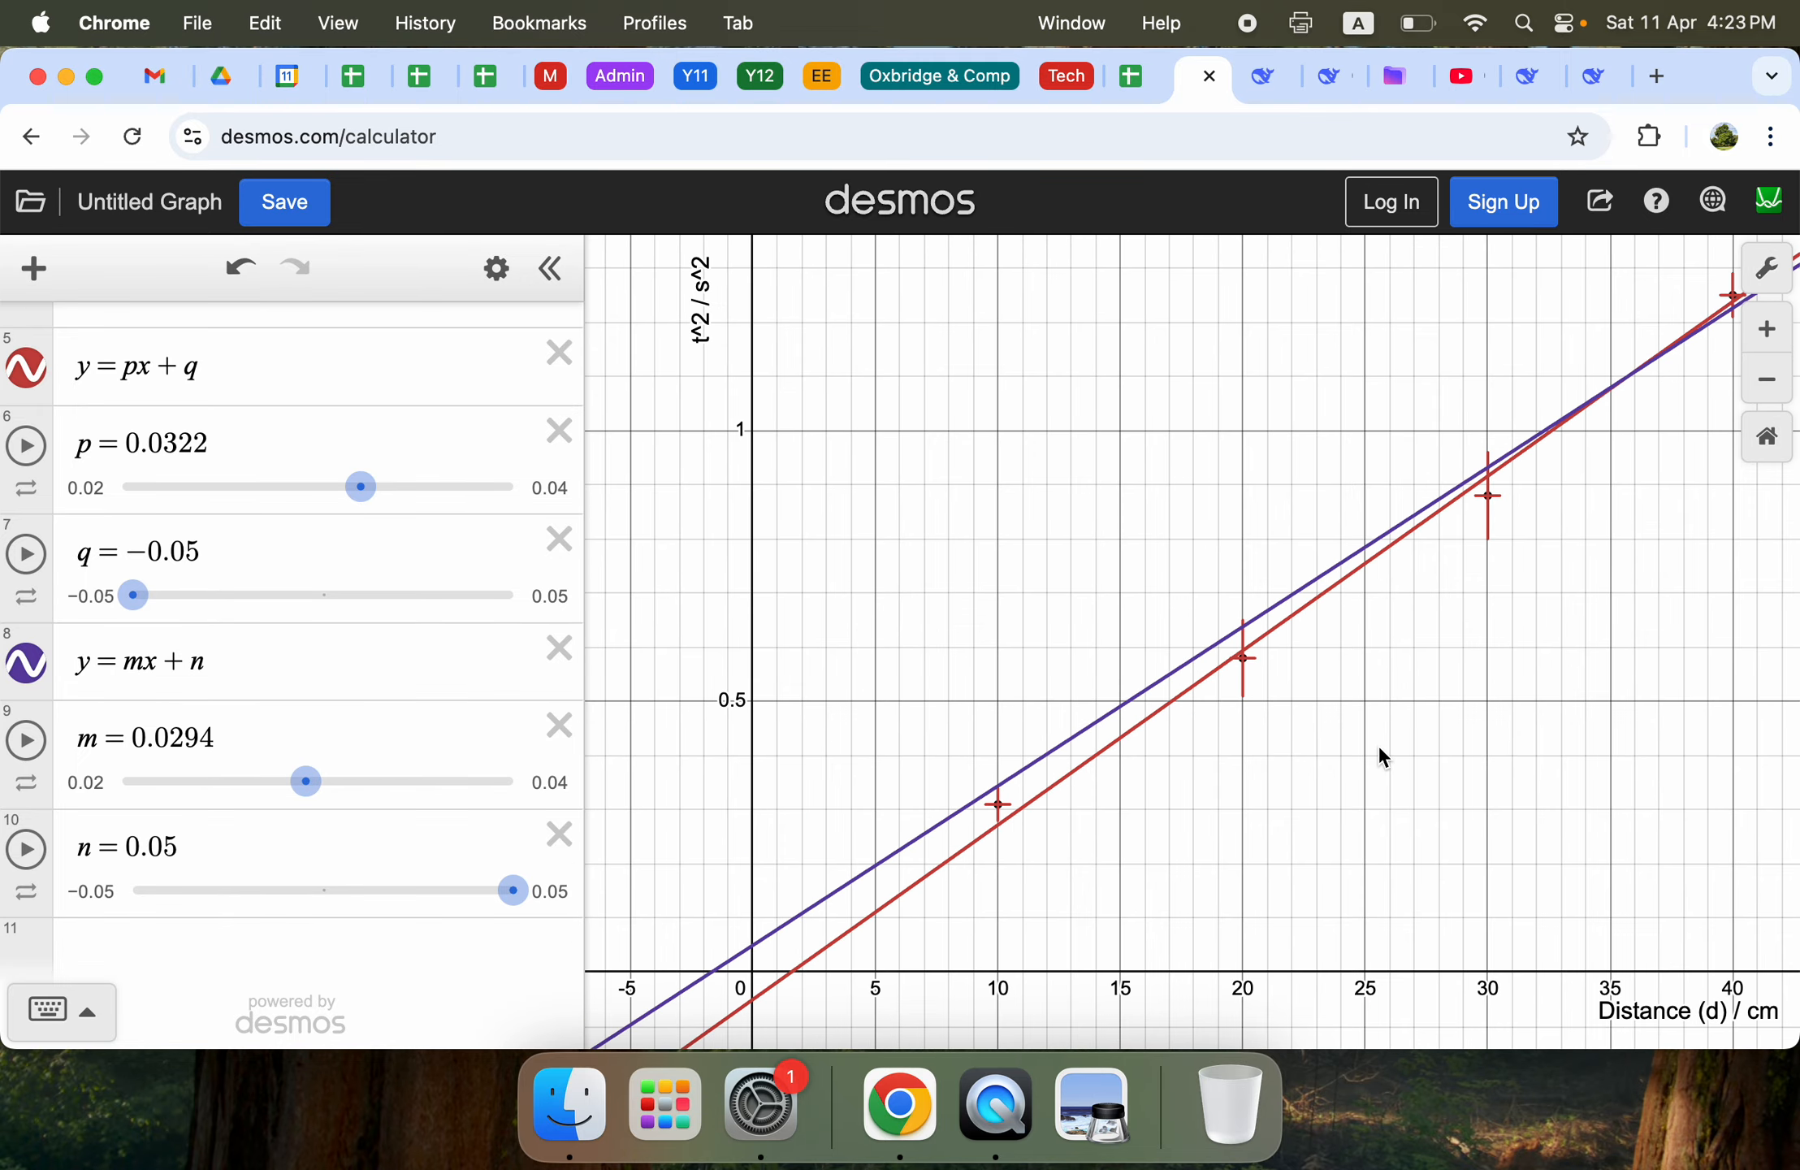
{"action": "left_click_drag", "start_coordinate": [1379, 744], "coordinate": [1128, 829]}
{"action": "scroll", "coordinate": [1128, 829], "scroll_direction": "down", "scroll_amount": 5}
{"action": "left_click_drag", "start_coordinate": [1447, 756], "coordinate": [1327, 762]}
{"action": "scroll", "coordinate": [1327, 761], "scroll_direction": "down", "scroll_amount": 5}
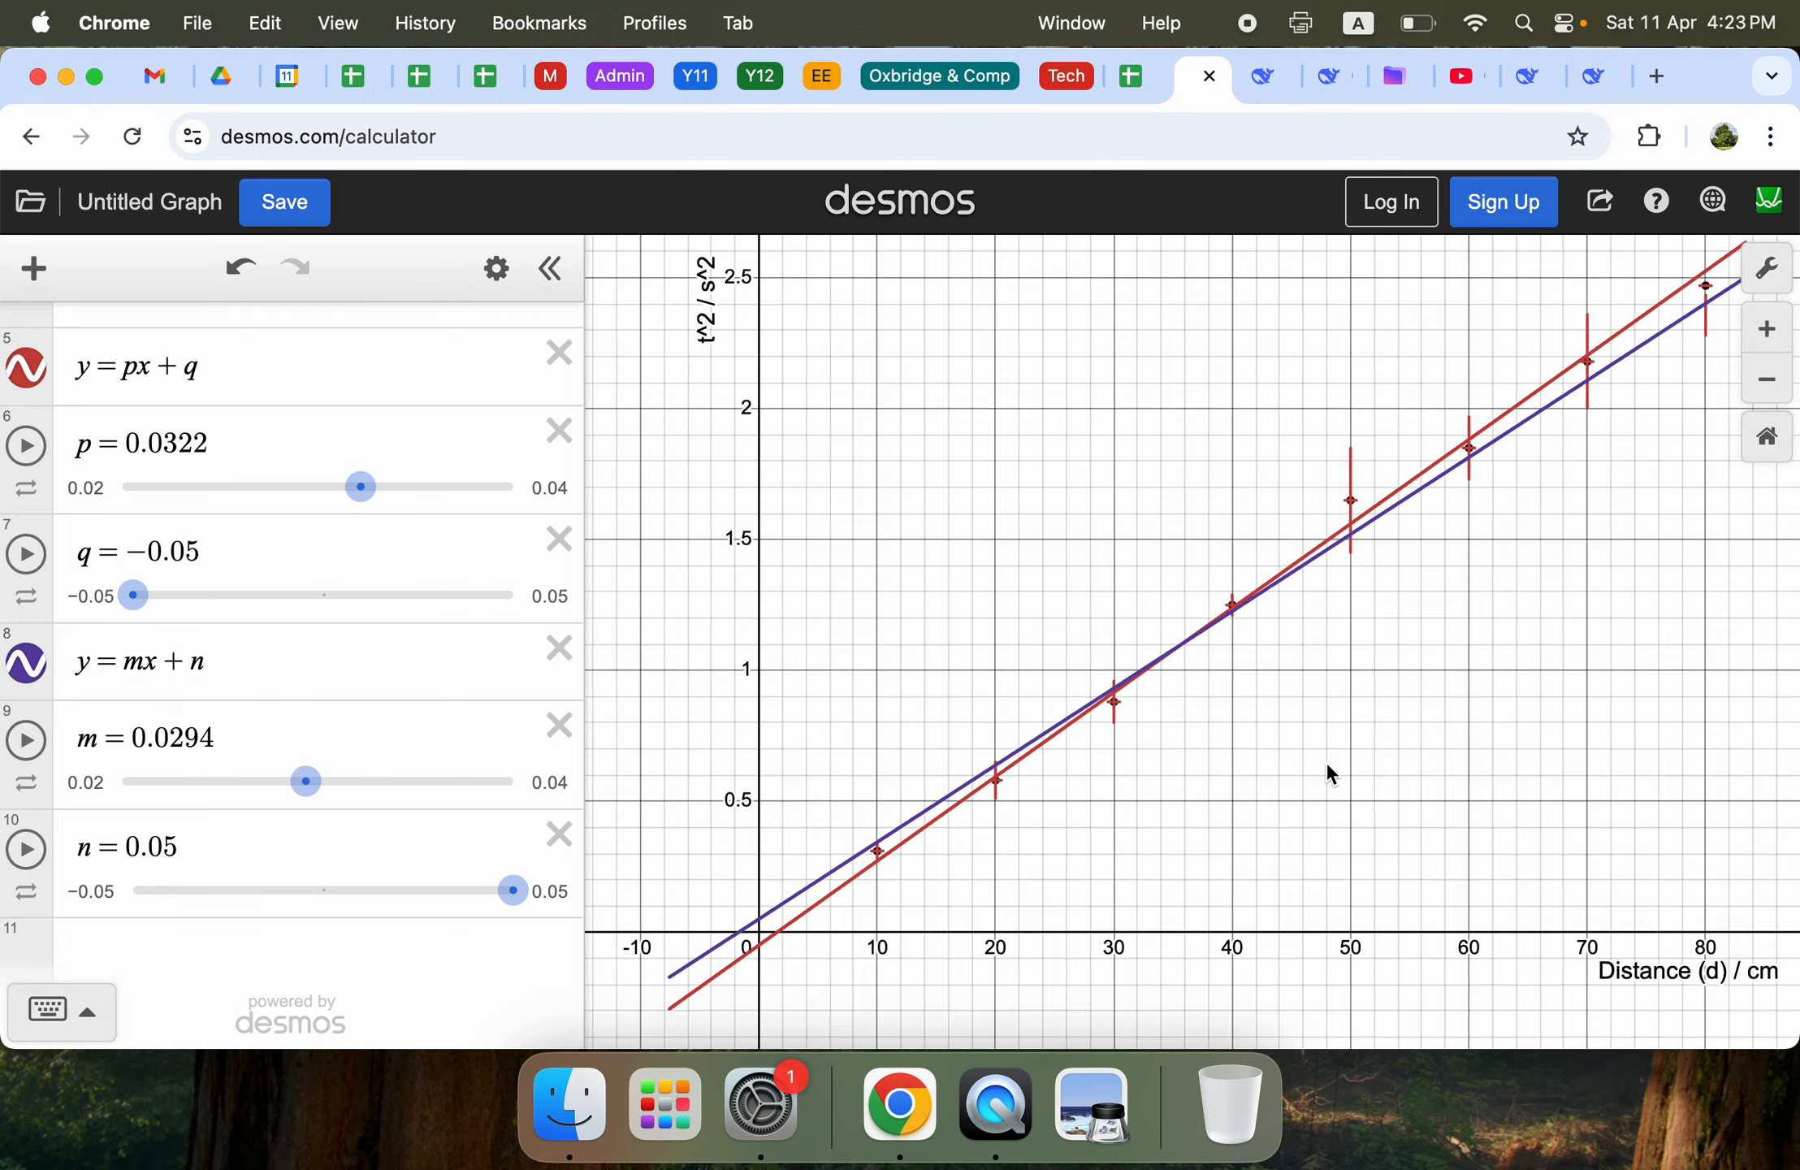
{"action": "left_click_drag", "start_coordinate": [1466, 715], "coordinate": [1328, 764]}
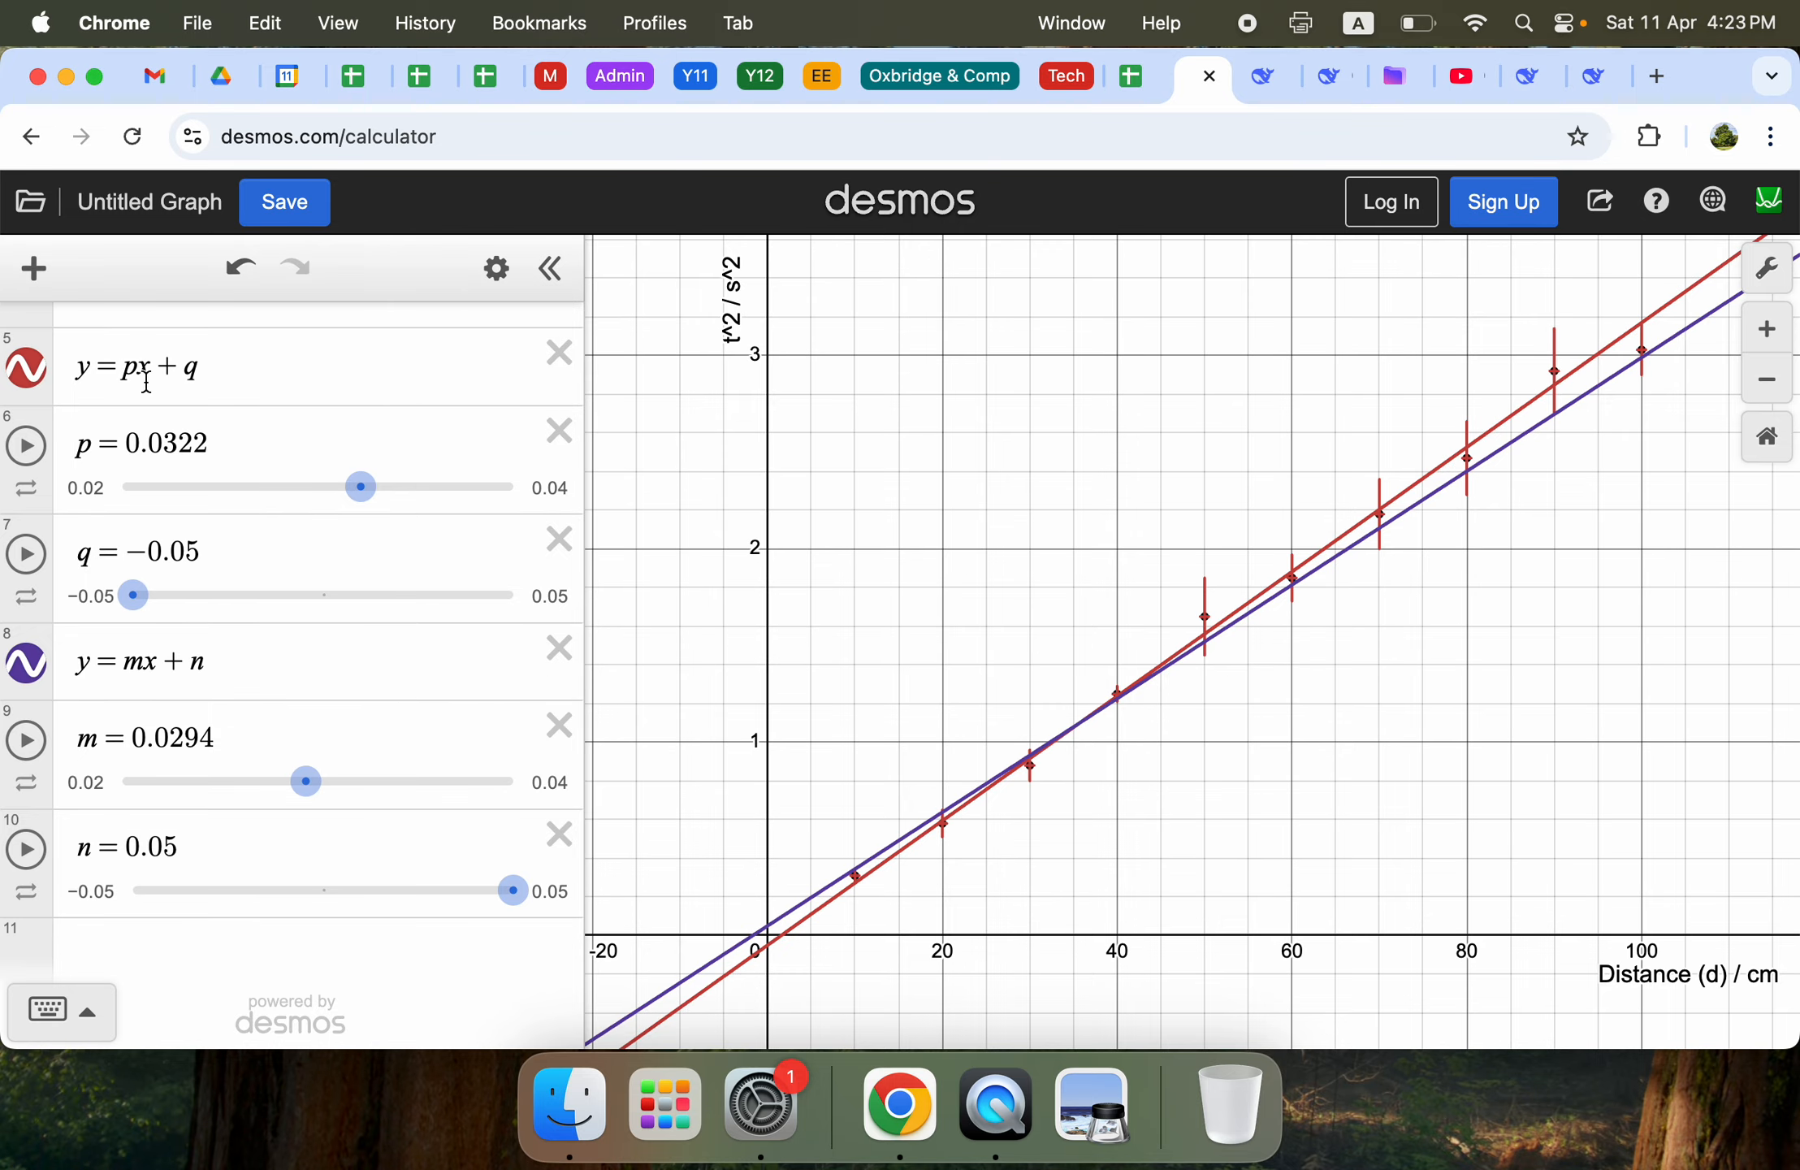
Calculate the mean of the two line gradients in a new expression as (0.0322 + 0.0294)/2.
{"action": "scroll", "coordinate": [148, 370], "scroll_direction": "down", "scroll_amount": 1}
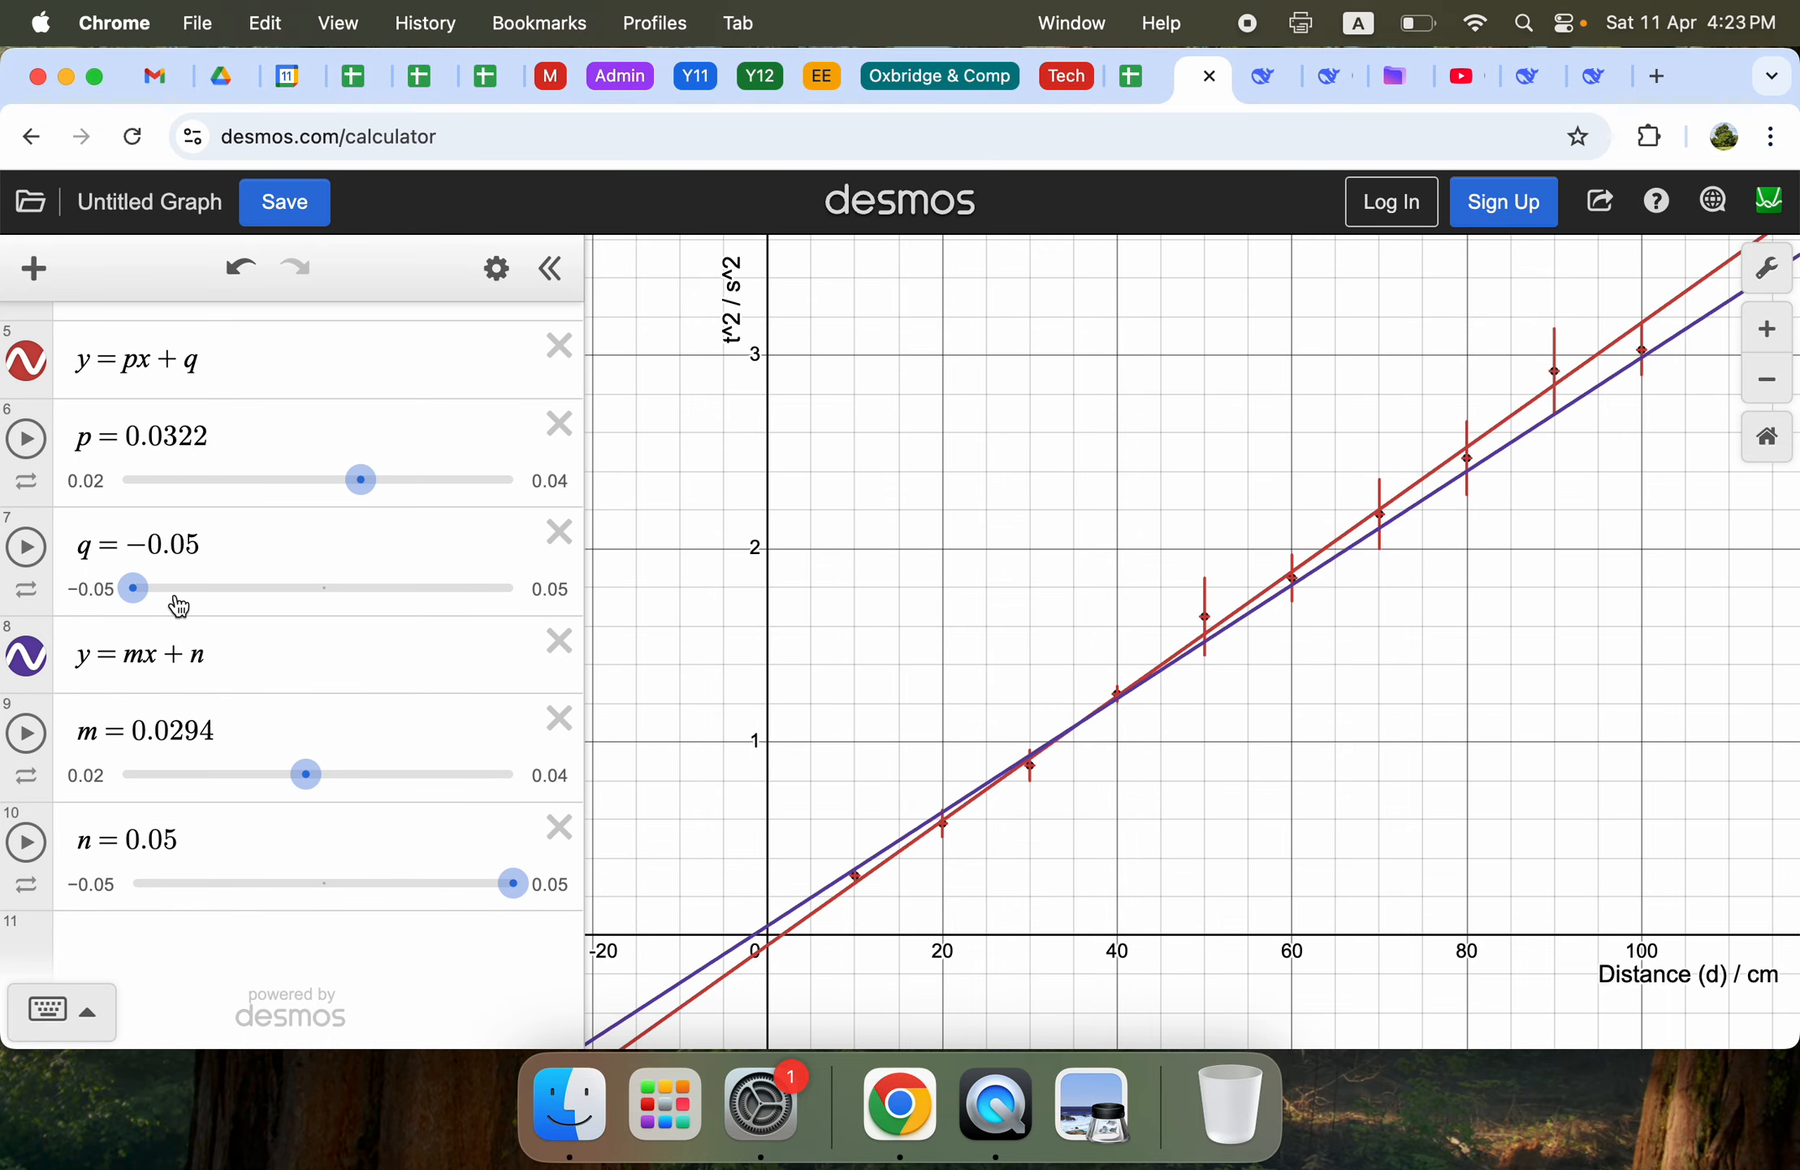
{"action": "left_click", "coordinate": [169, 950]}
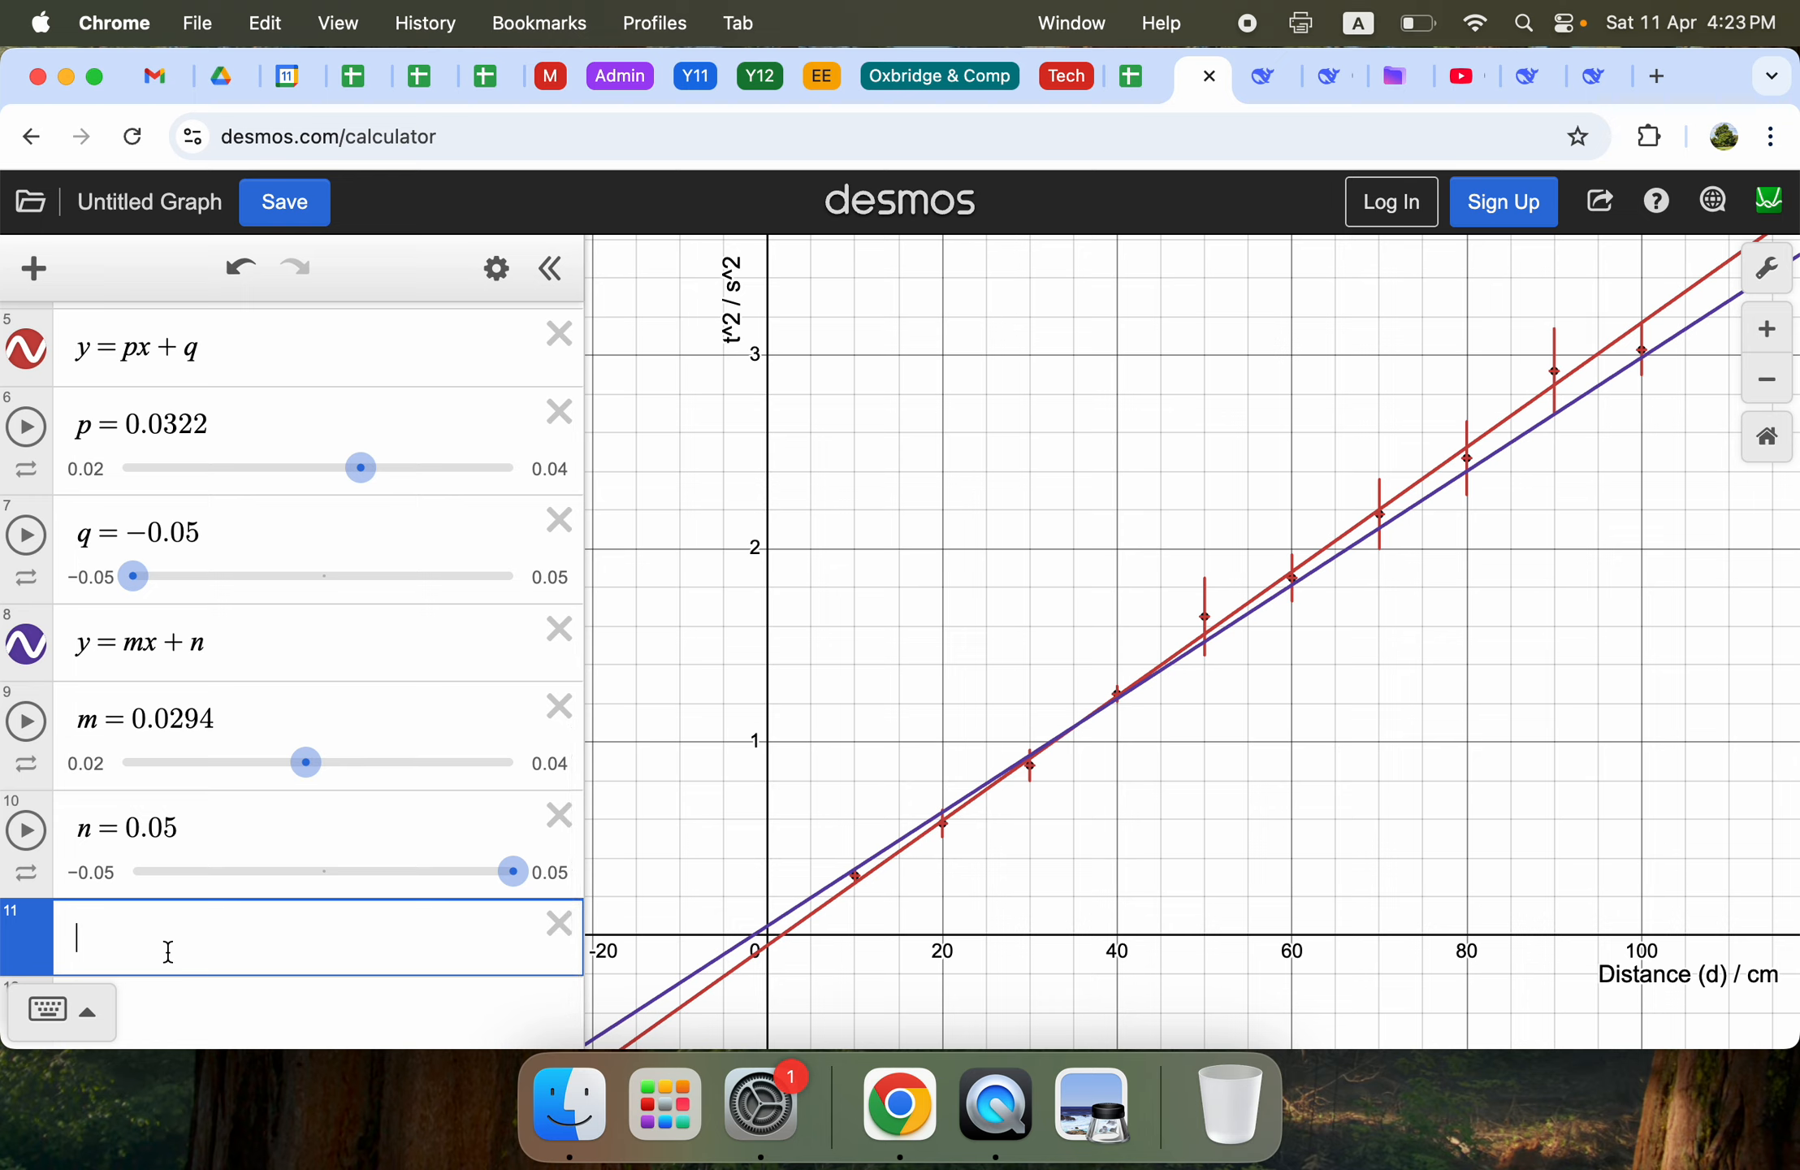
{"action": "scroll", "coordinate": [169, 950], "scroll_direction": "up", "scroll_amount": 5}
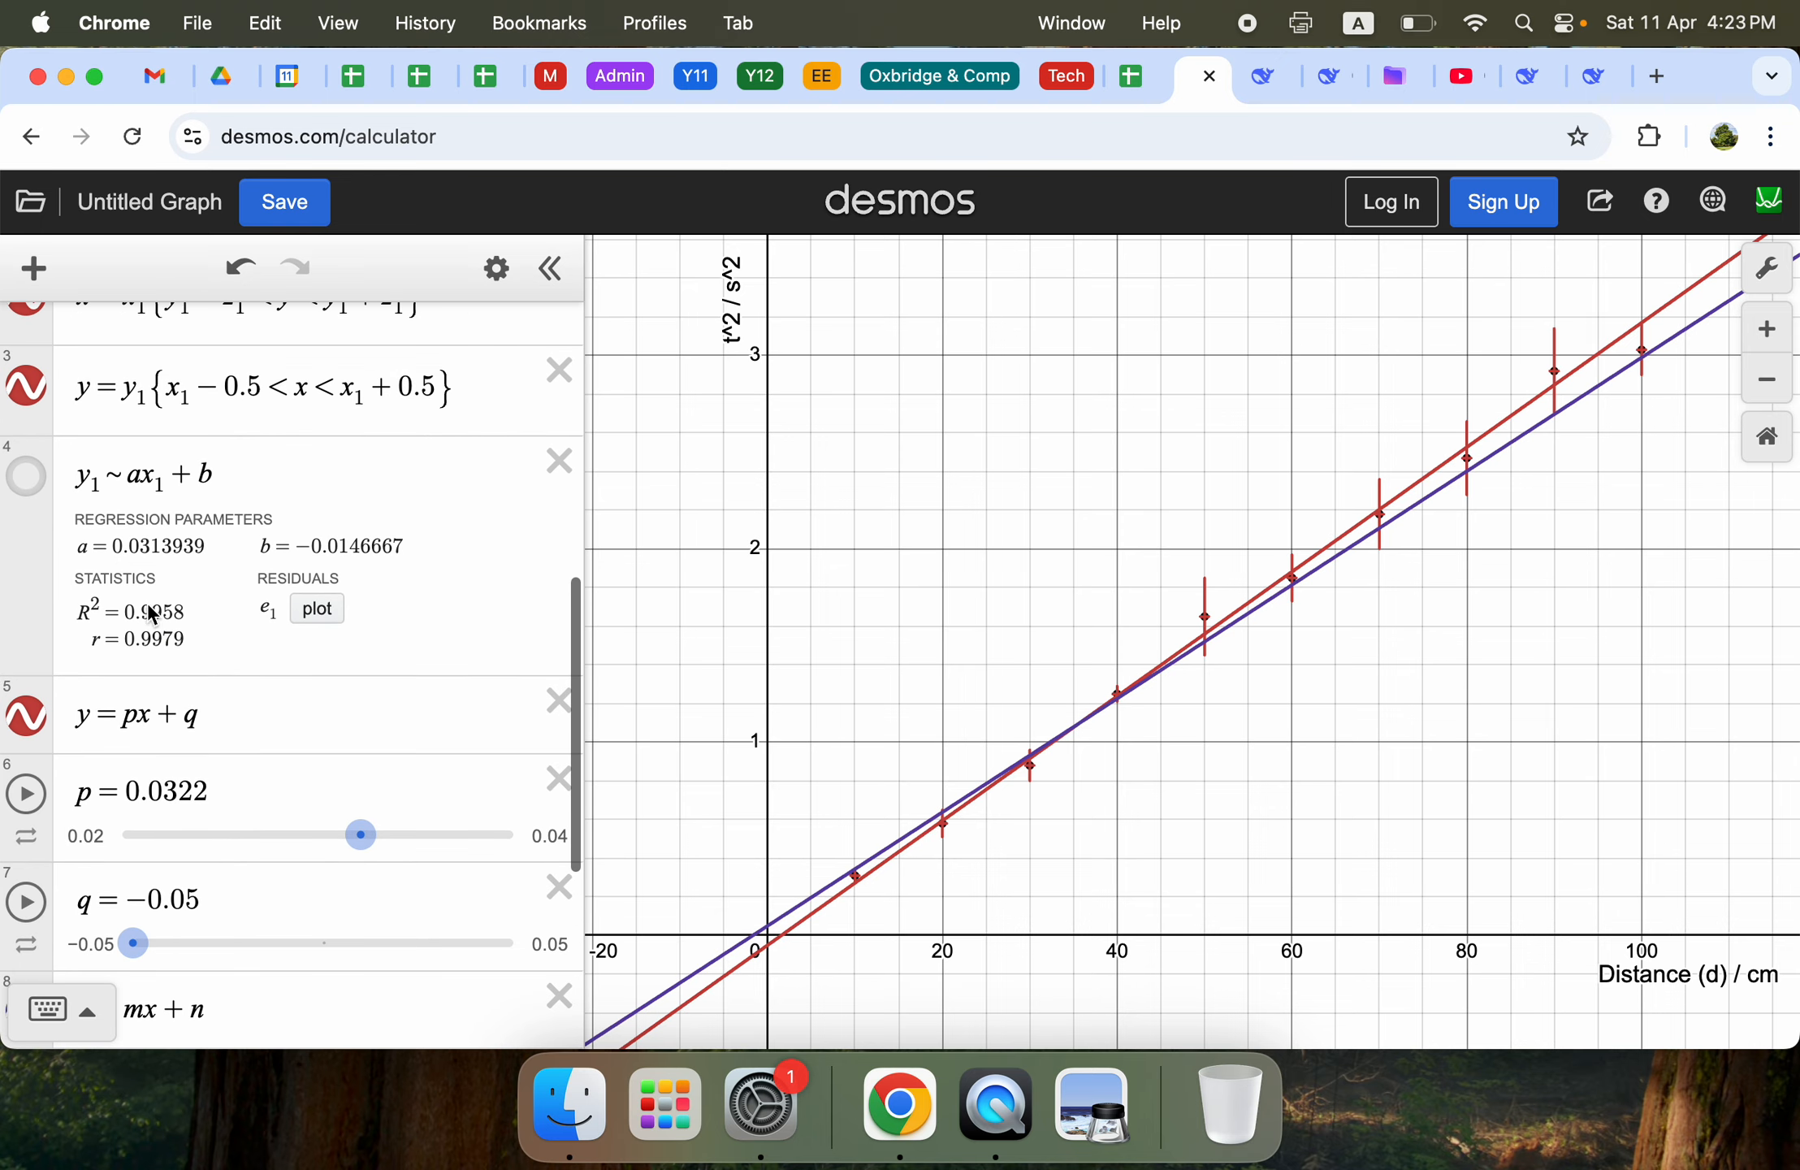
{"action": "scroll", "coordinate": [208, 520], "scroll_direction": "down", "scroll_amount": 5}
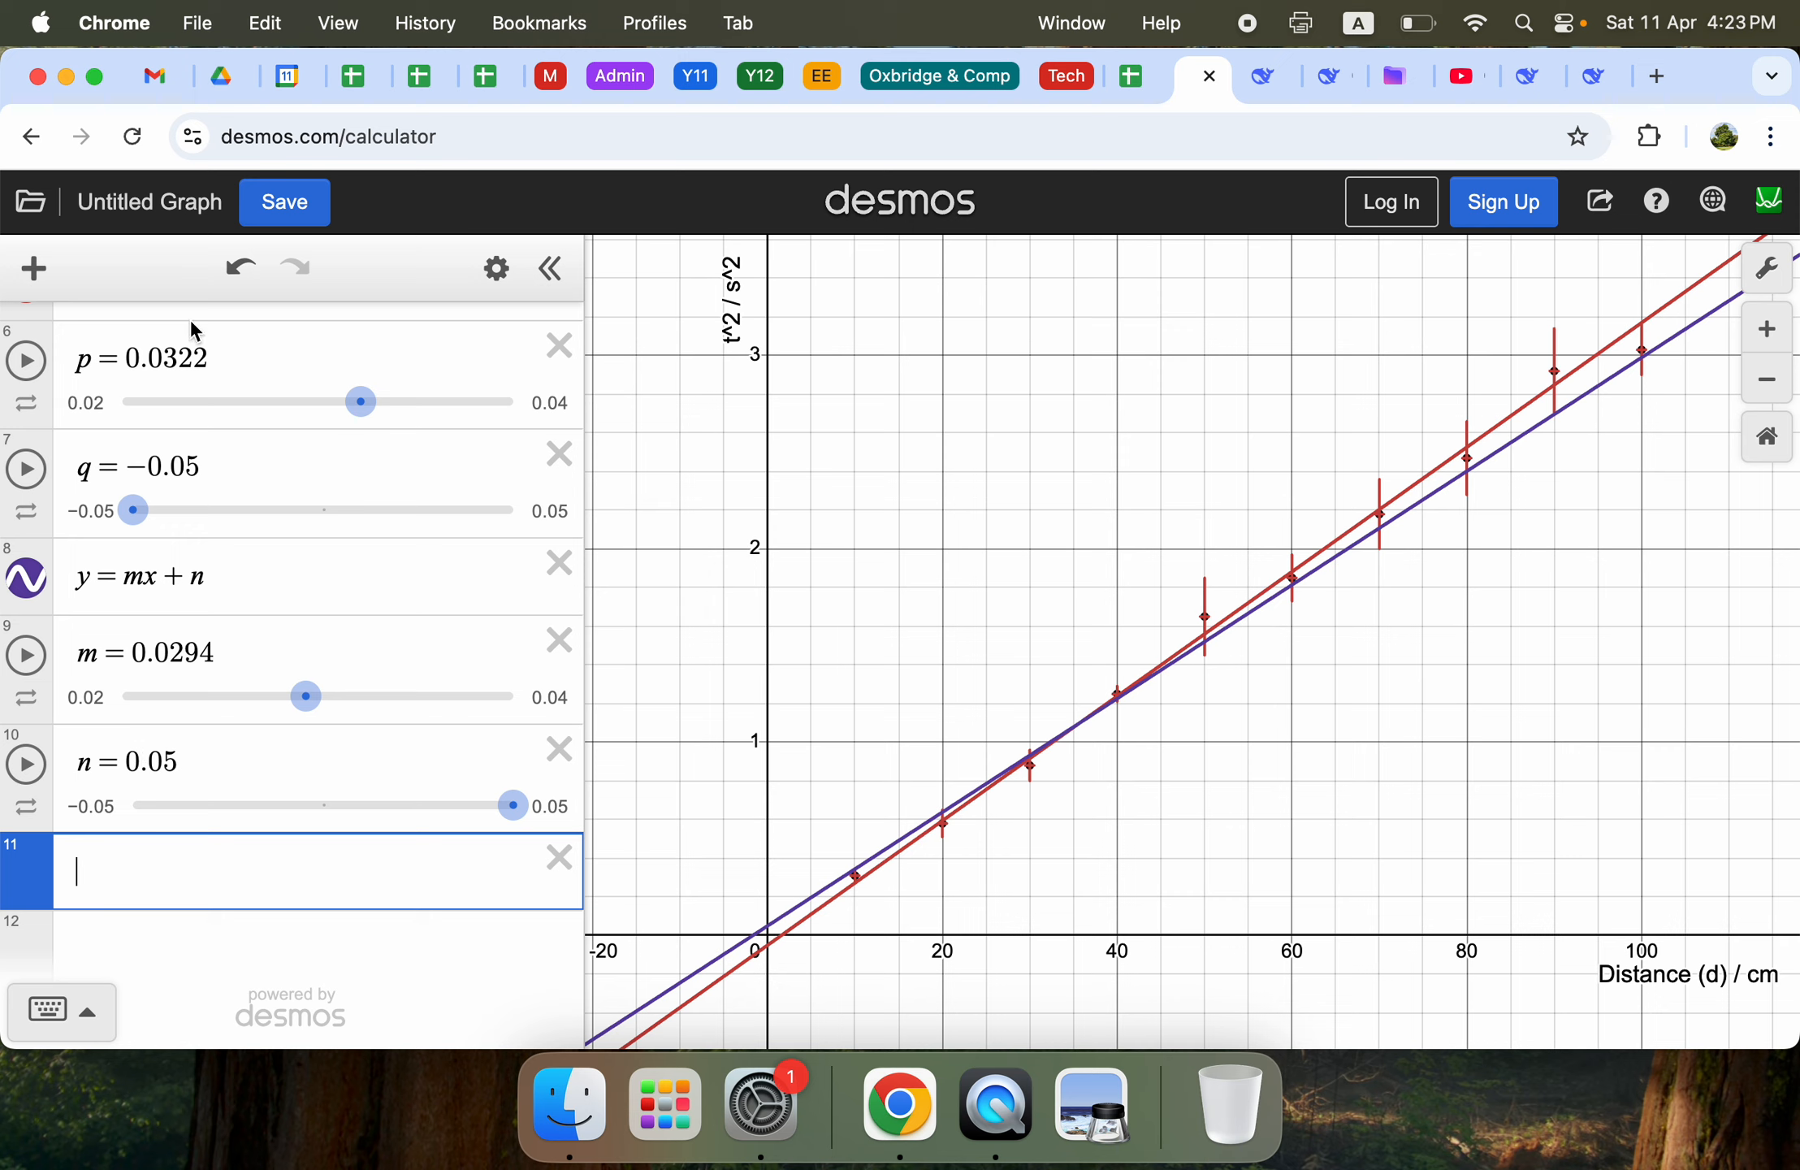
{"action": "type", "text": "0.032"}
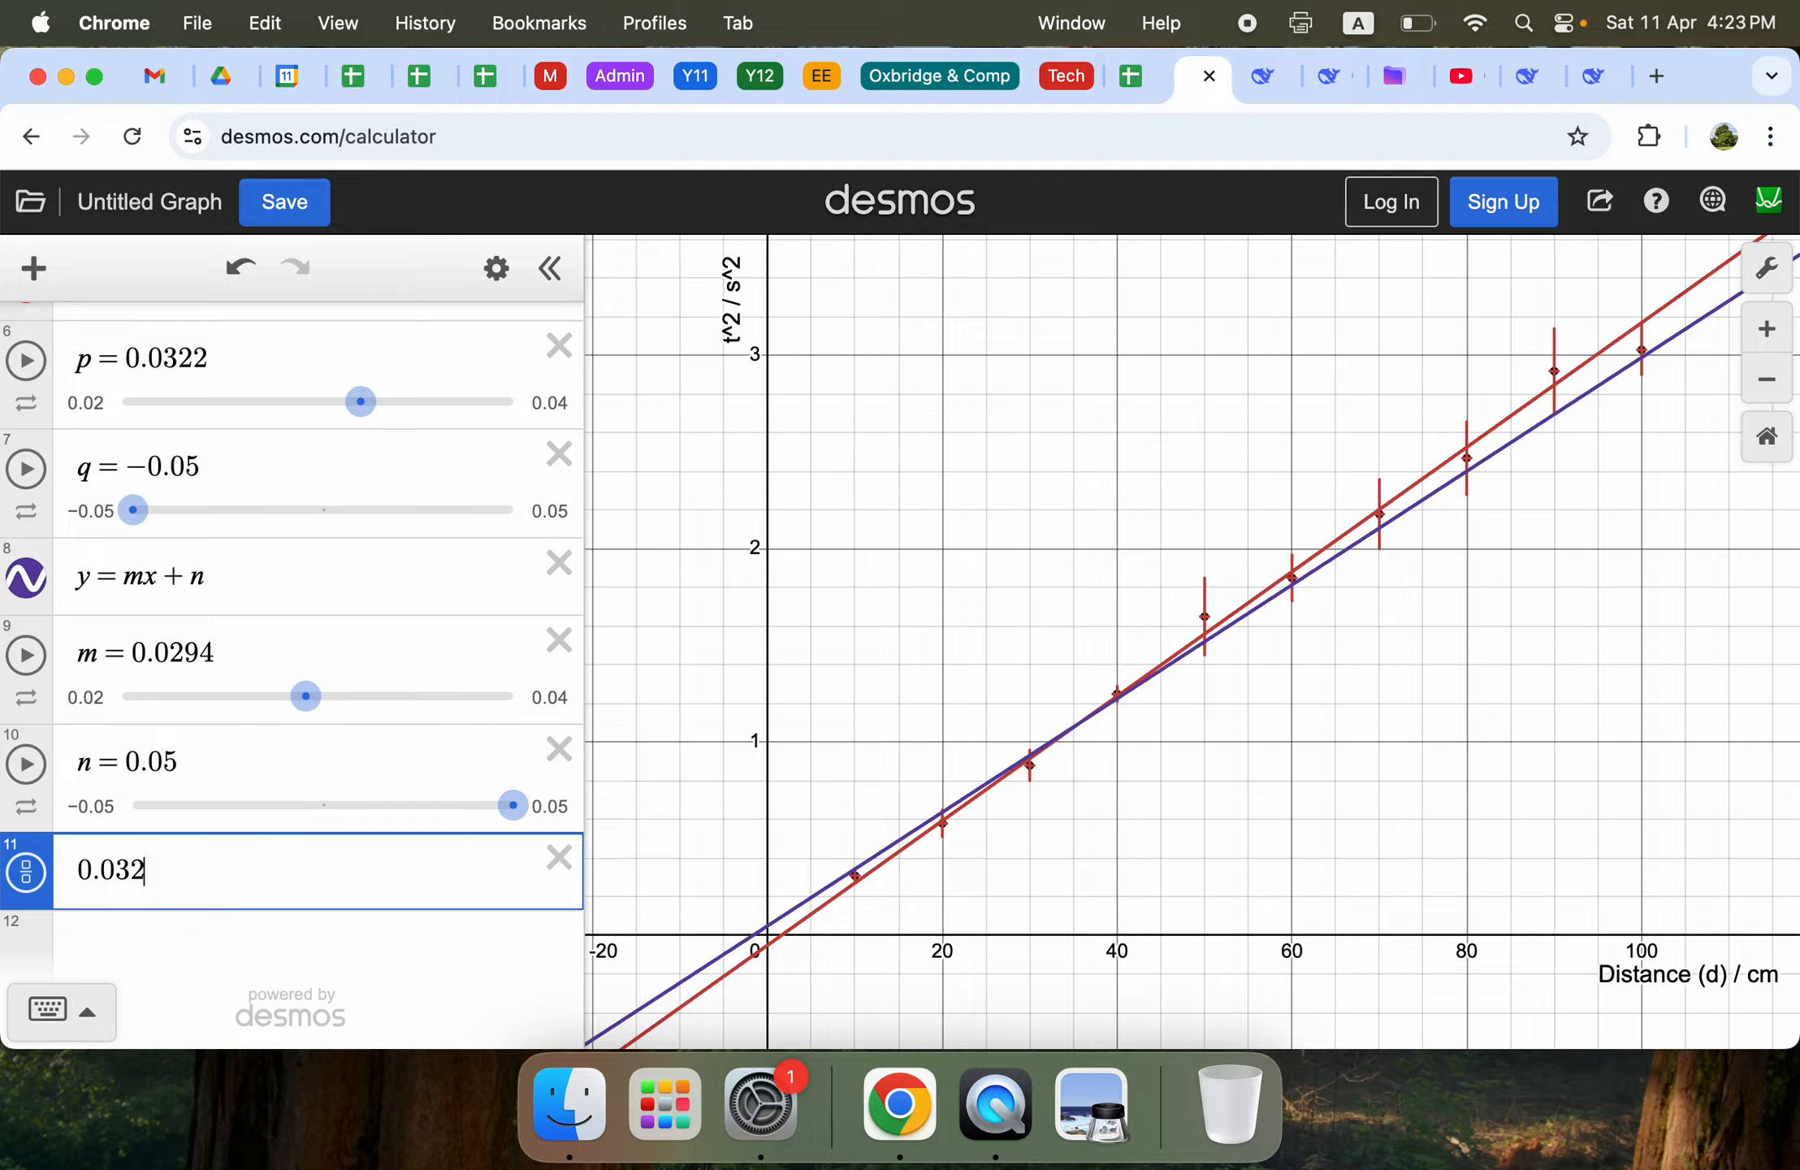
{"action": "type", "text": "2 + 0."}
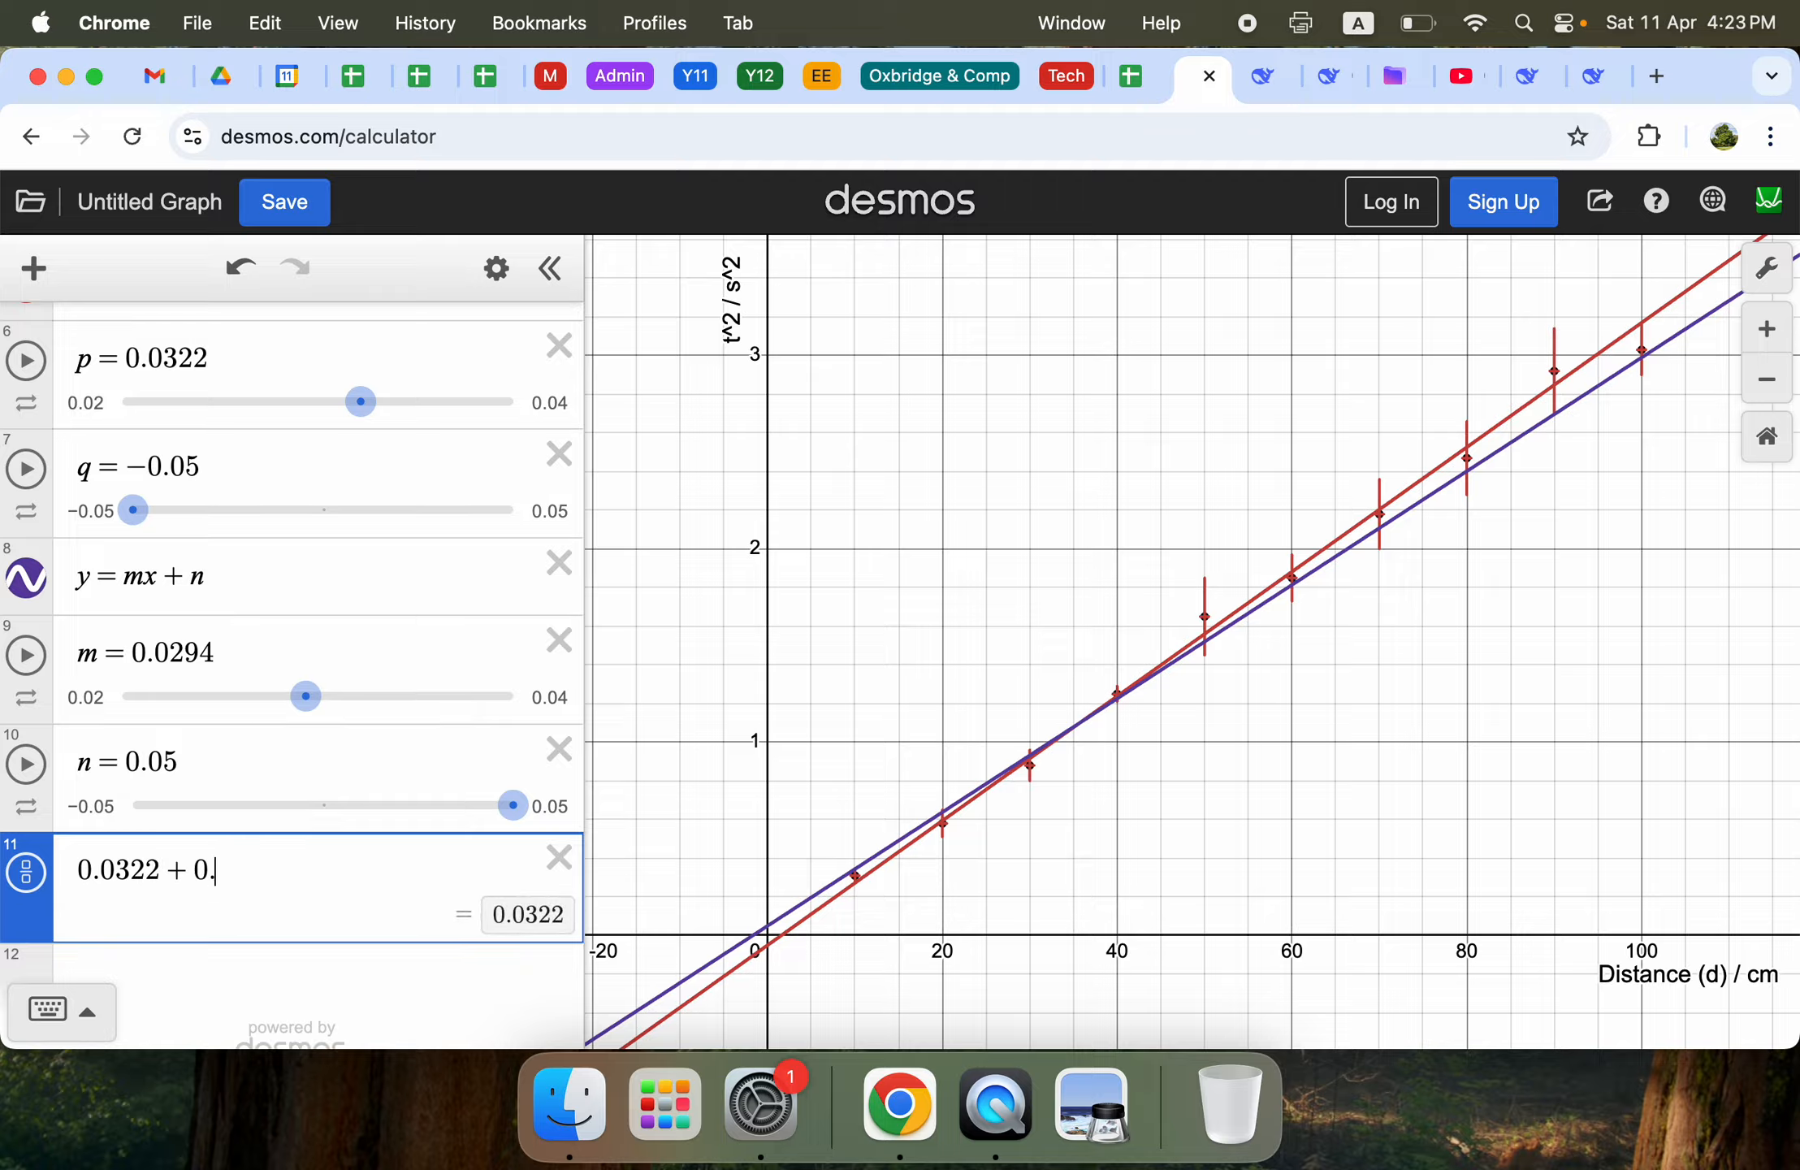
{"action": "type", "text": "0294)/2"}
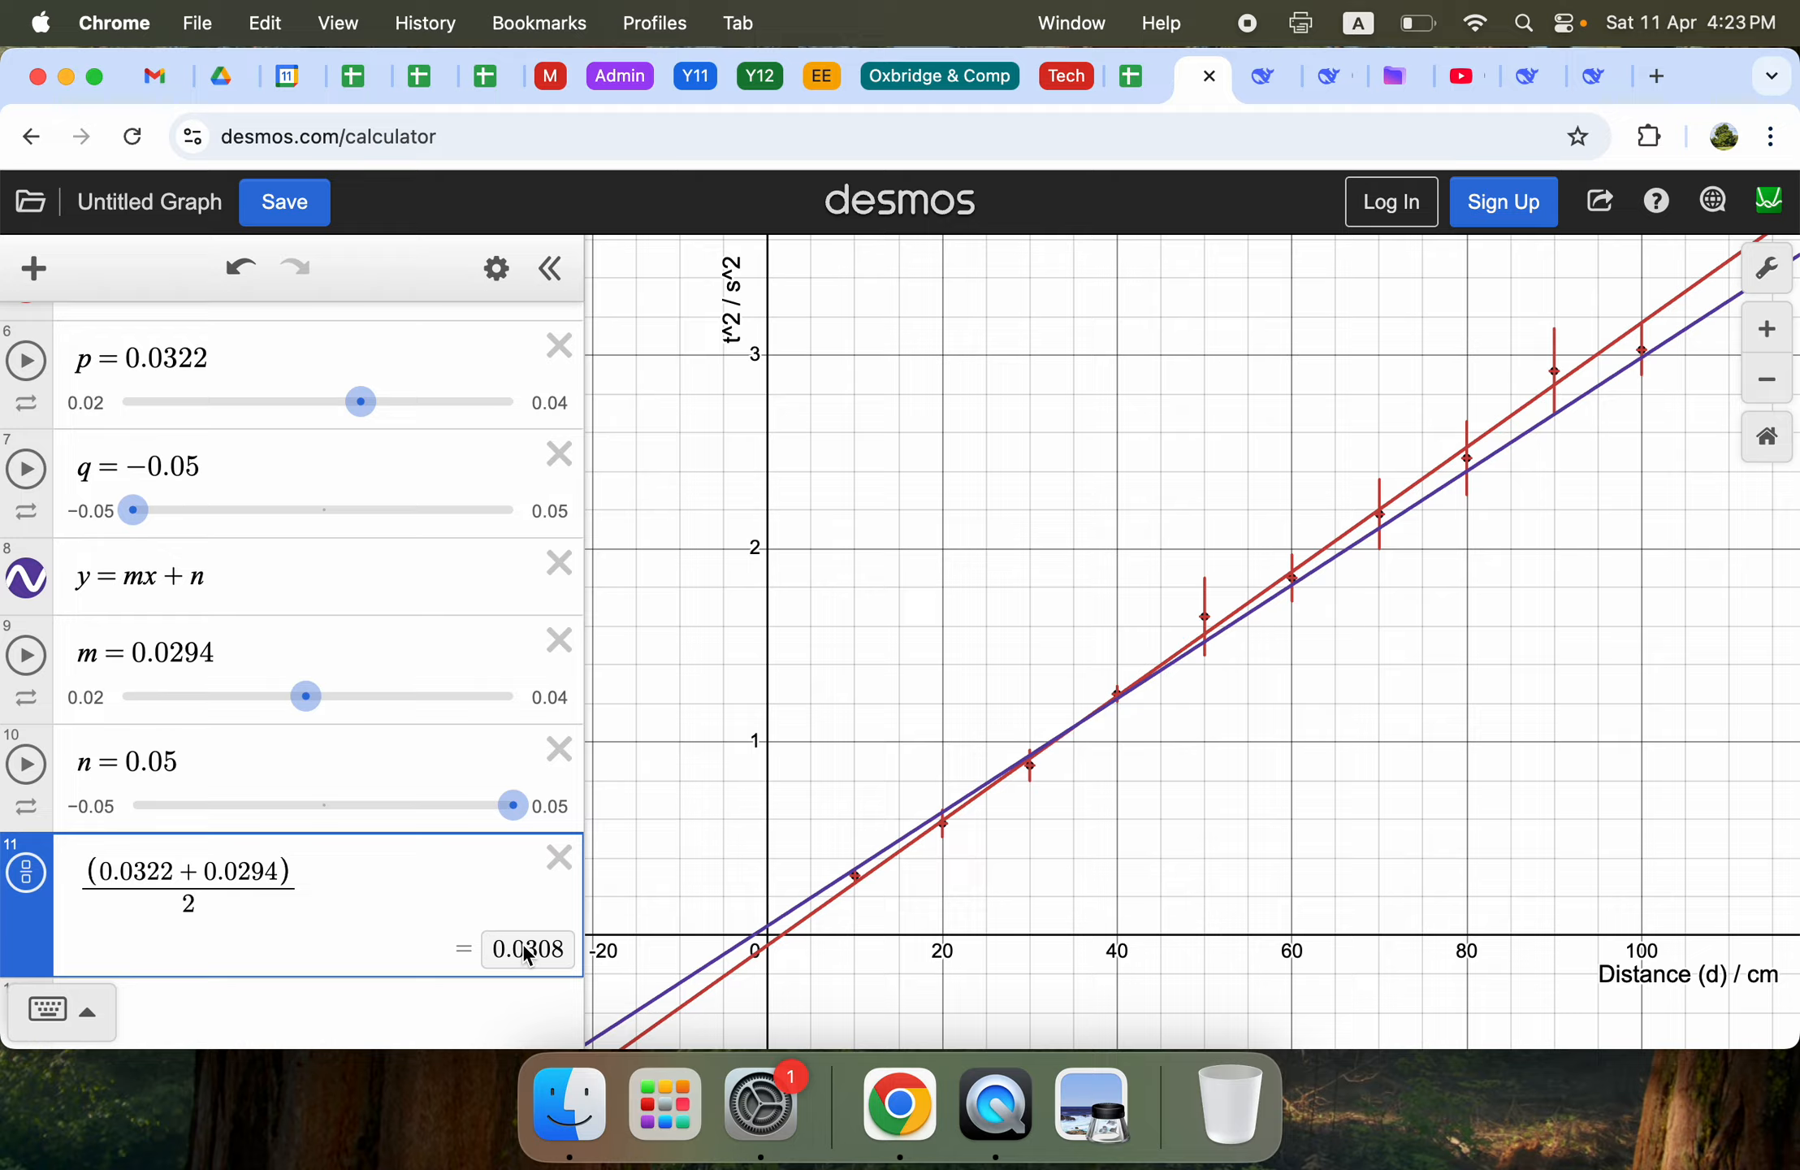
Calculate half the difference between the two line gradients in a new expression as (0.0322 − 0.0294)/2.
{"action": "scroll", "coordinate": [324, 902], "scroll_direction": "down", "scroll_amount": 1}
{"action": "scroll", "coordinate": [324, 902], "scroll_direction": "down", "scroll_amount": 1}
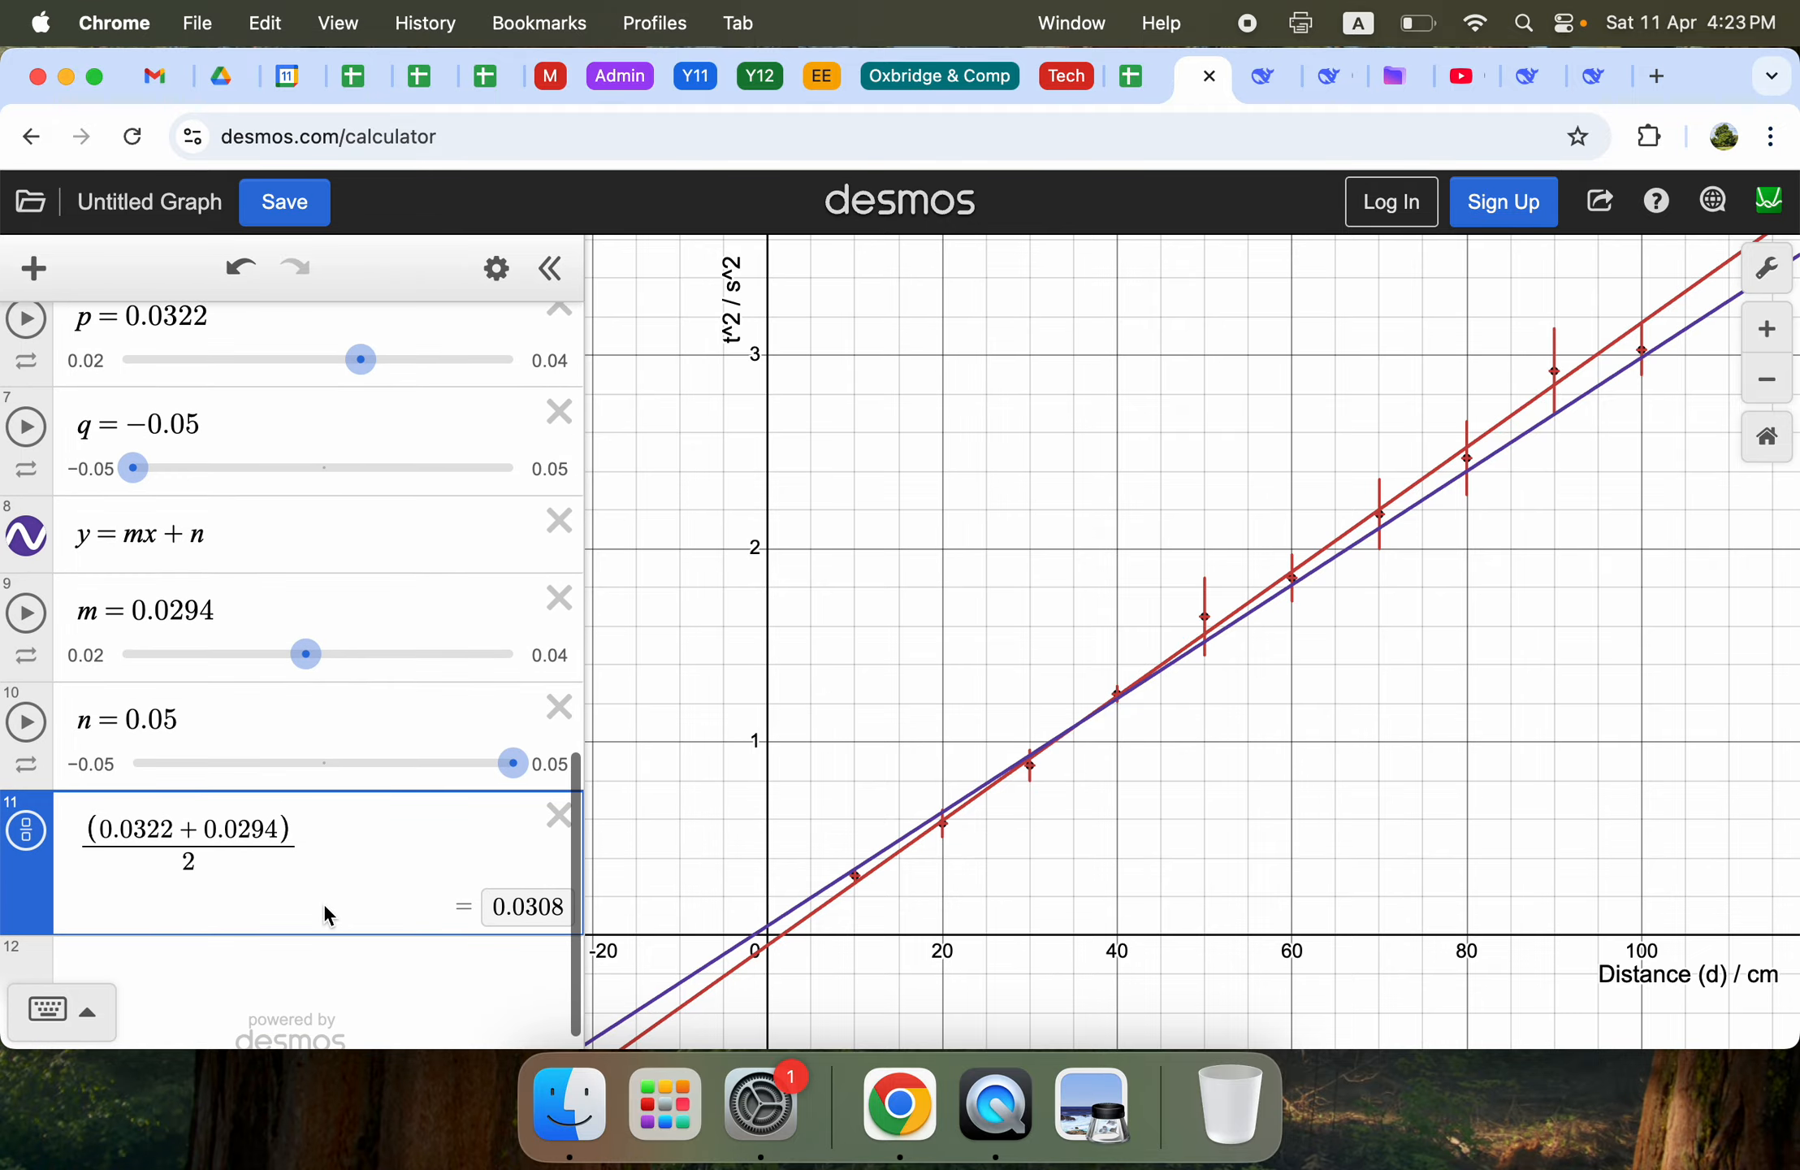
{"action": "left_click", "coordinate": [205, 974]}
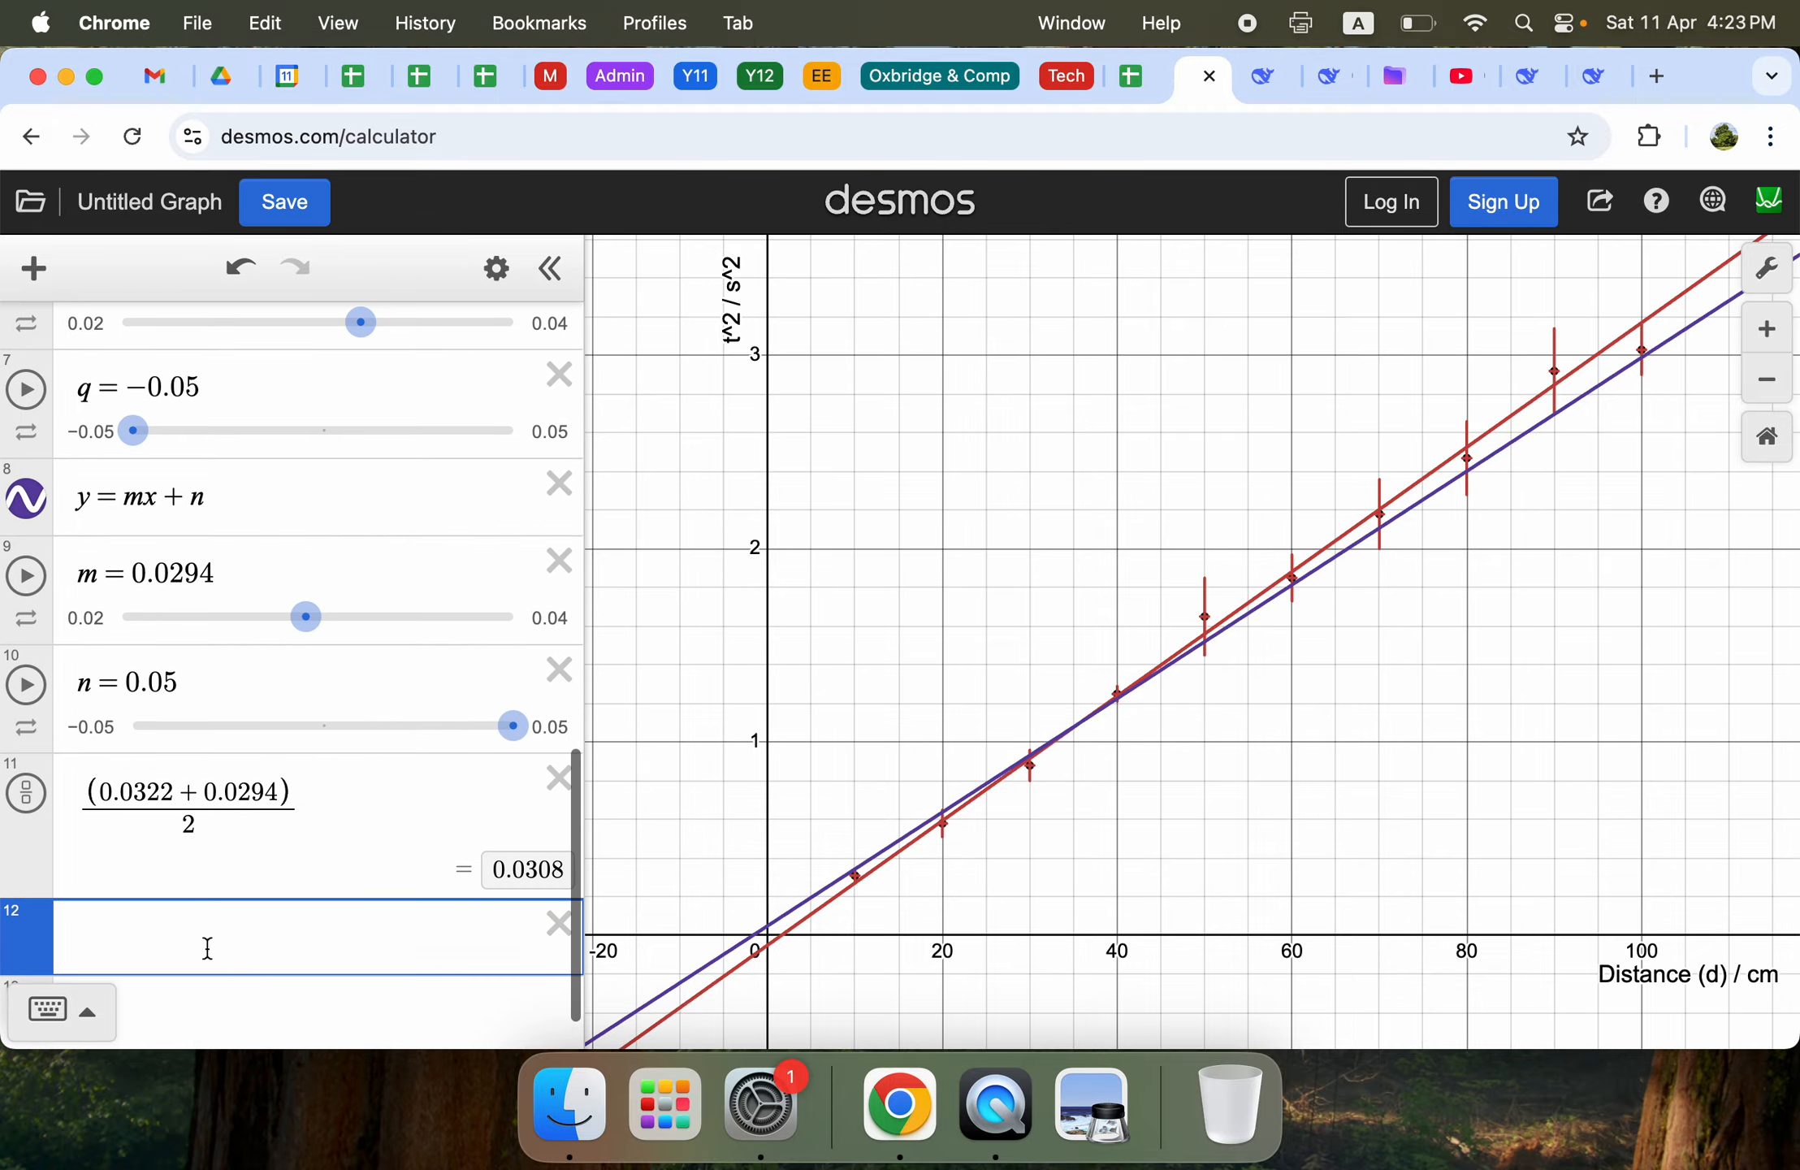
{"action": "type", "text": "0."}
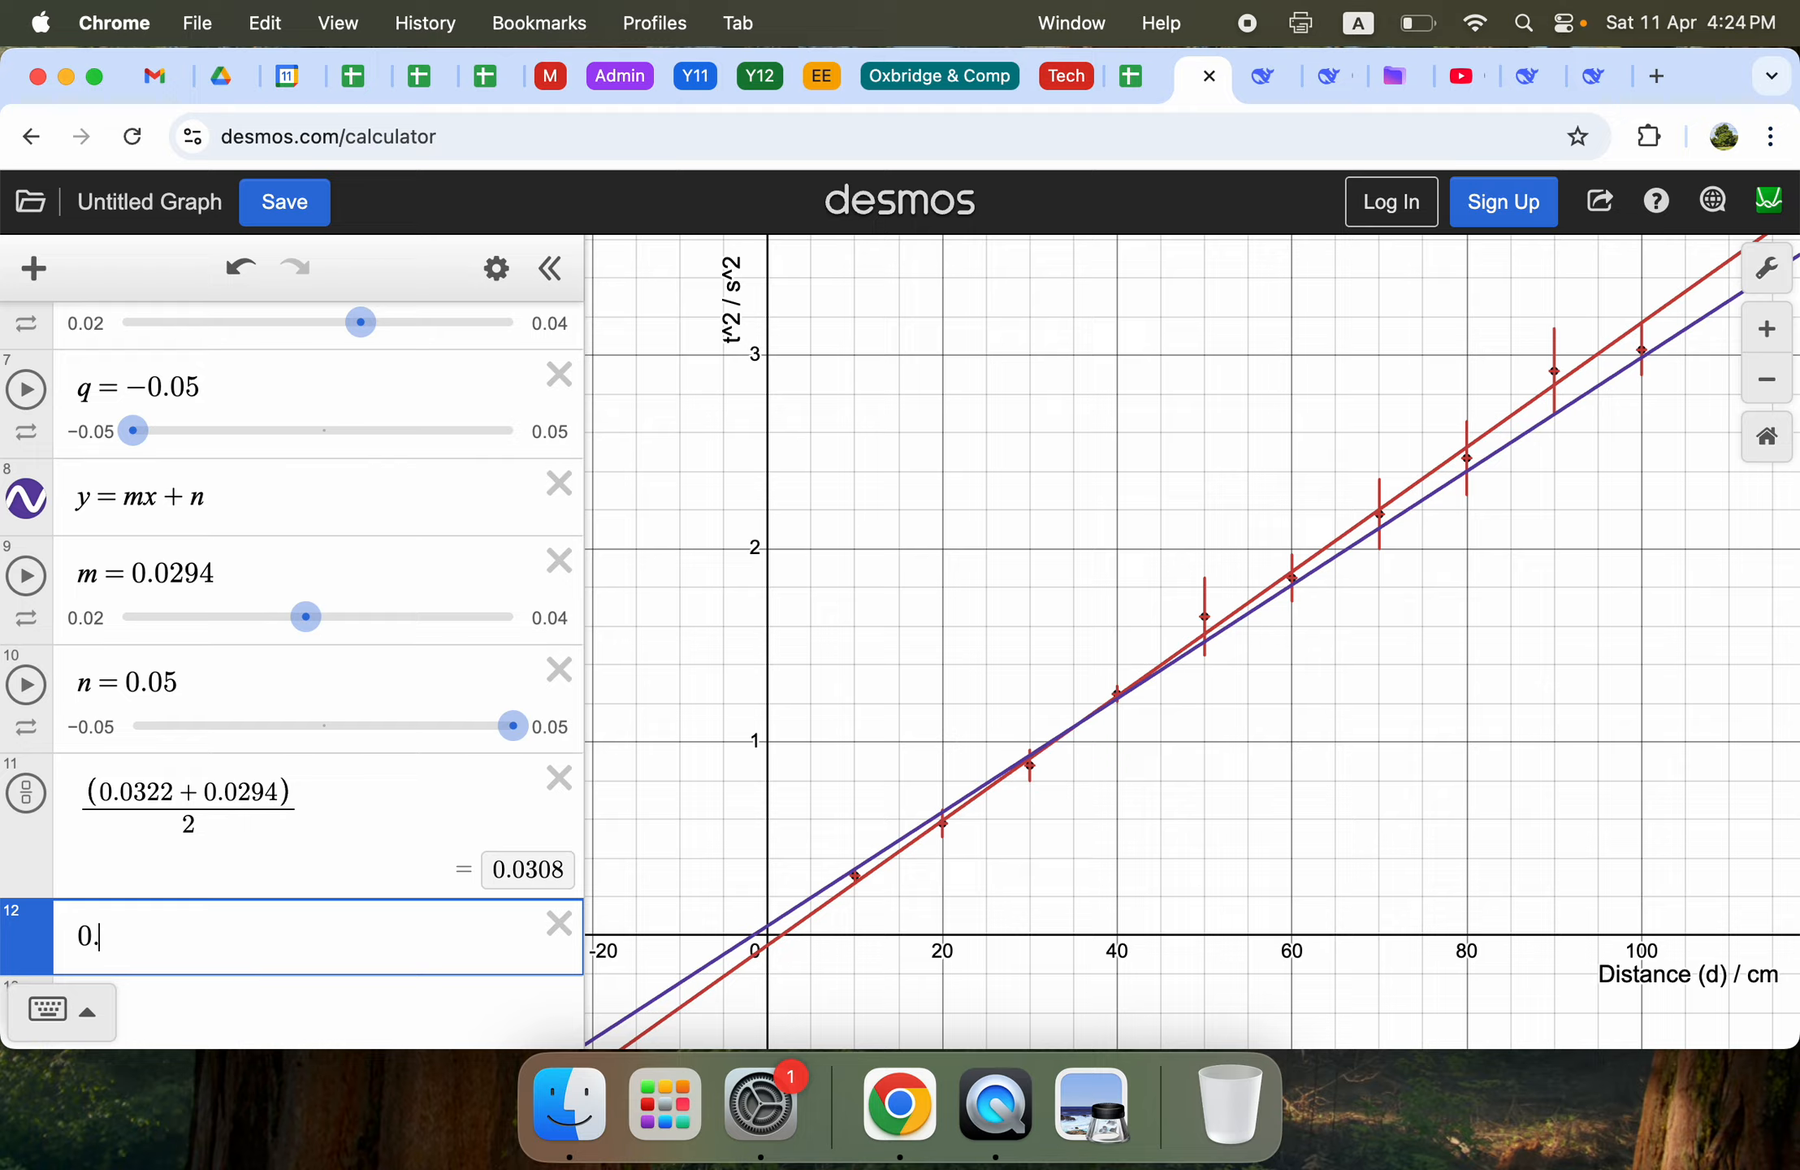
{"action": "type", "text": "0322-0.0"}
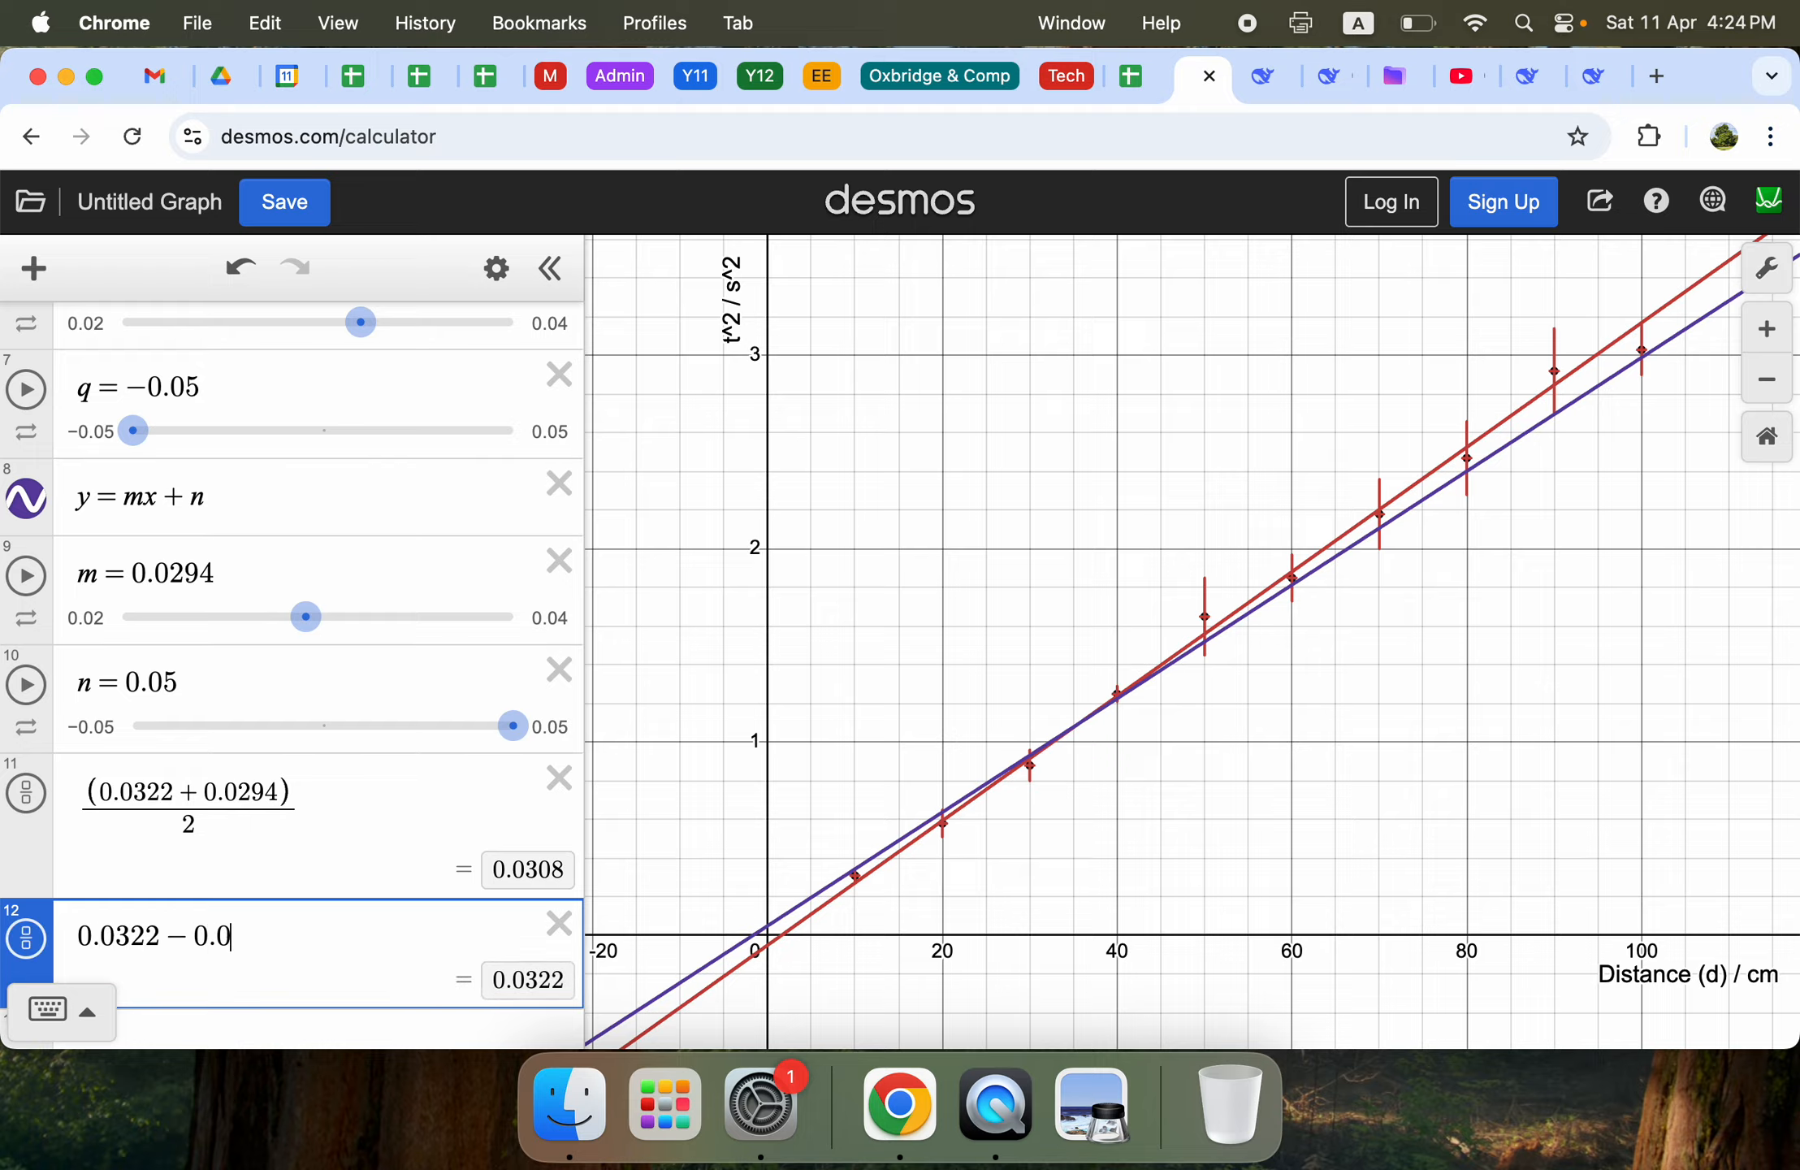
{"action": "type", "text": "294)"}
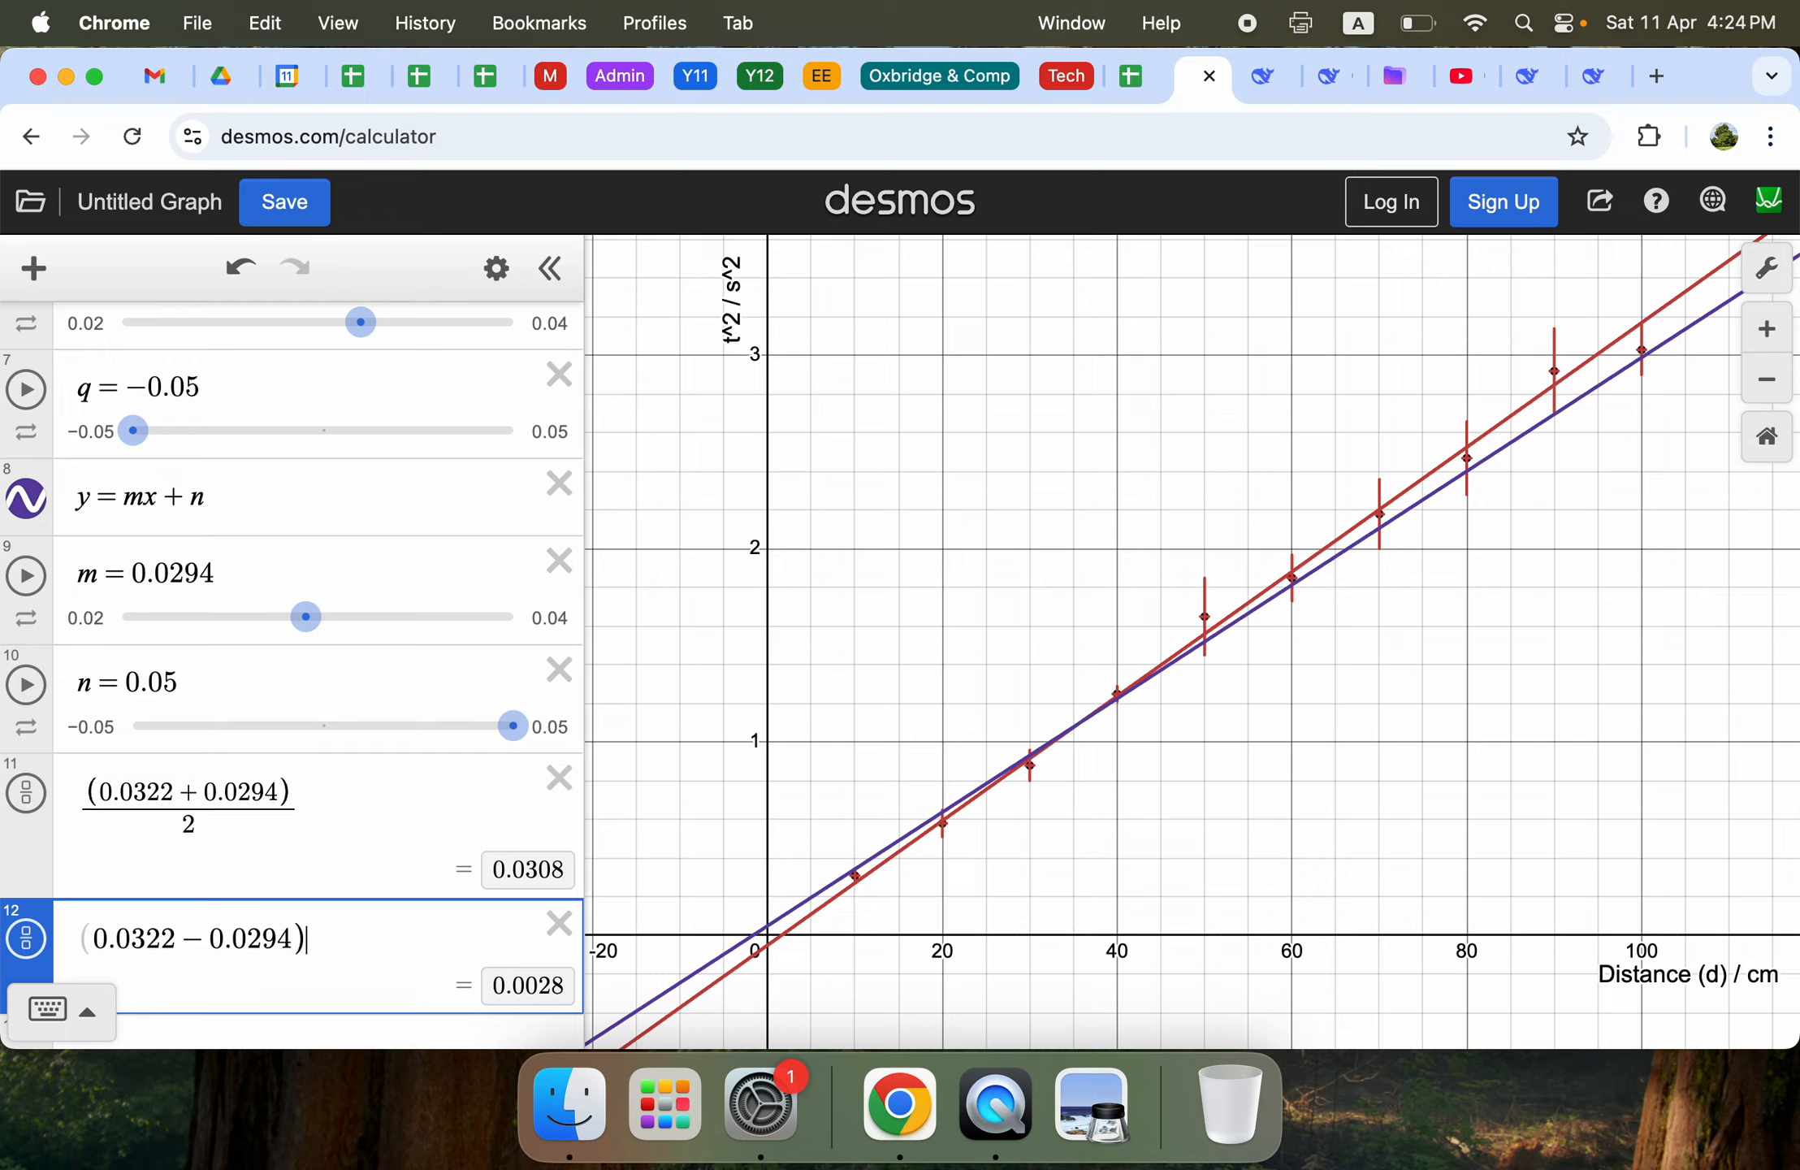
{"action": "type", "text": "/2"}
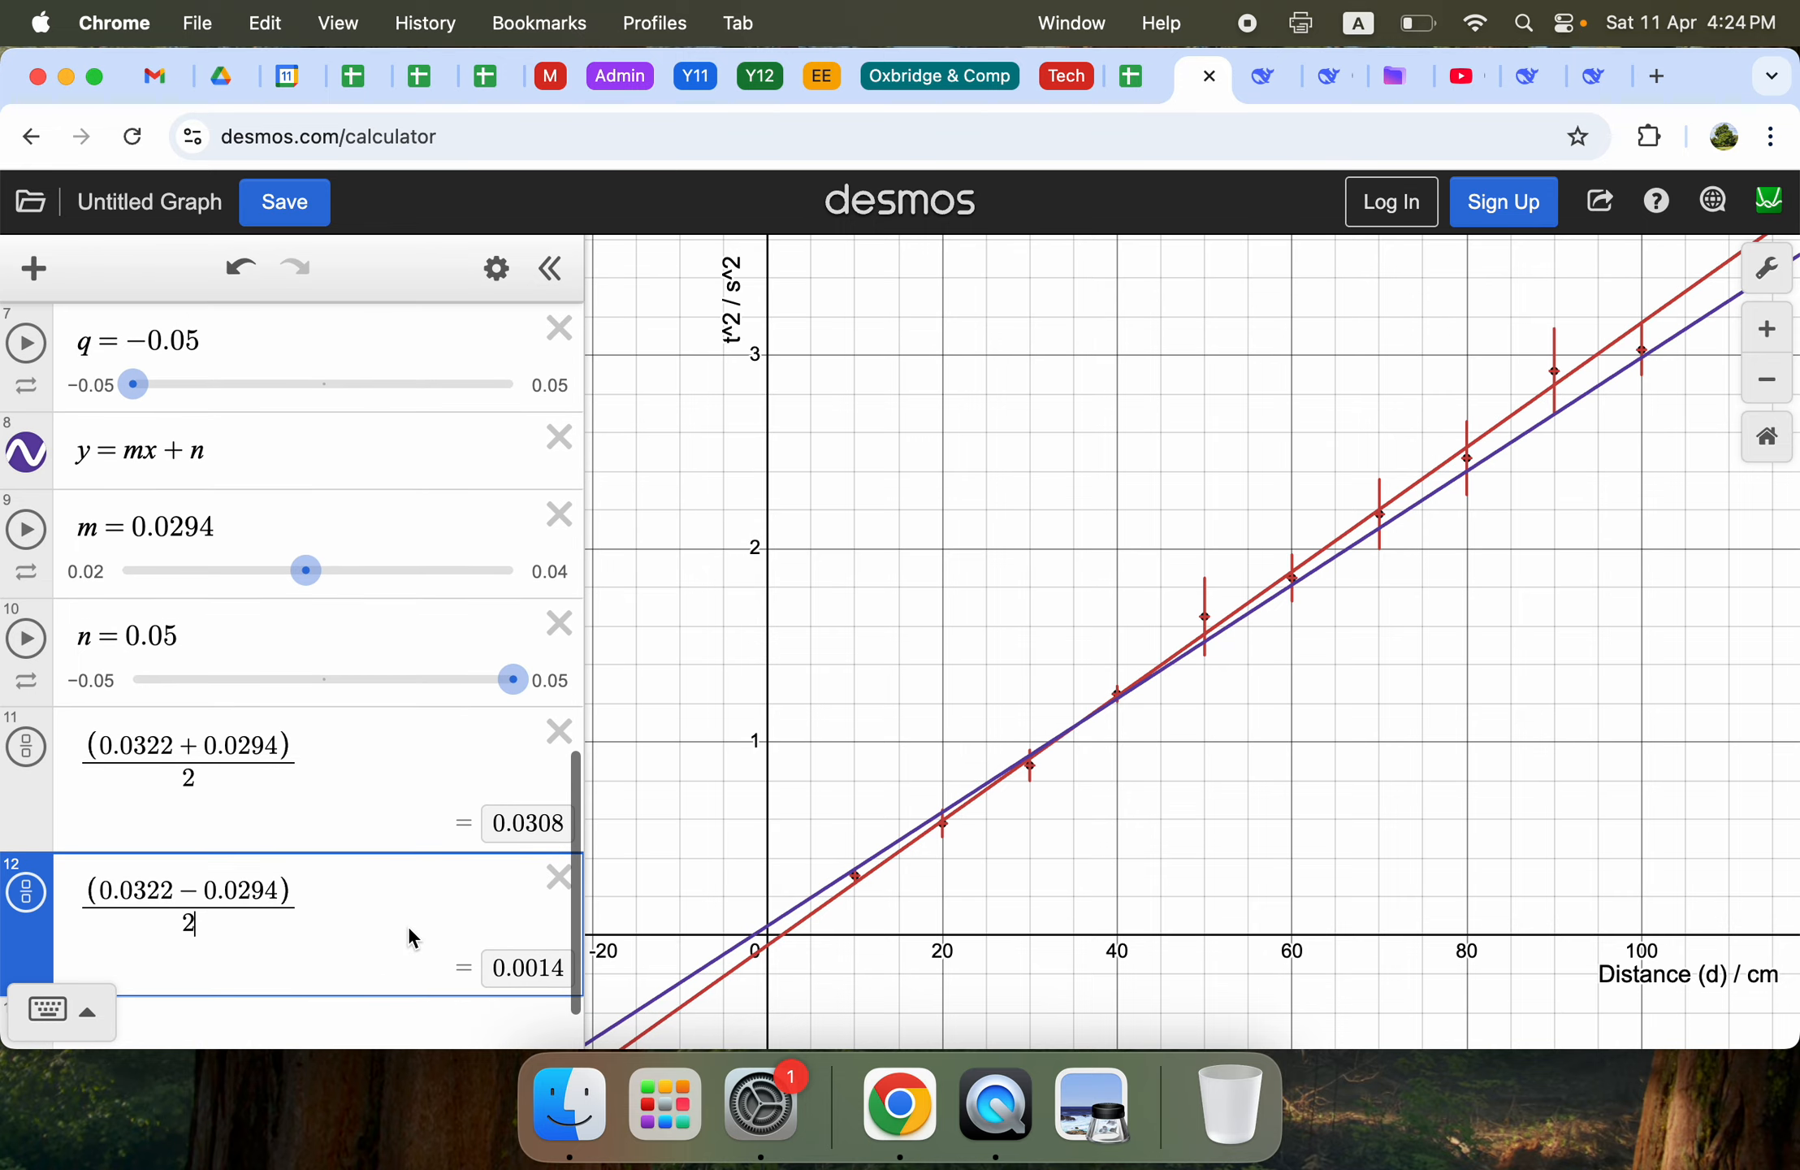
Plot the mean line as a new expression, y = 0.0308x + 0, below the gradient calculations.
{"action": "scroll", "coordinate": [408, 926], "scroll_direction": "down", "scroll_amount": 1}
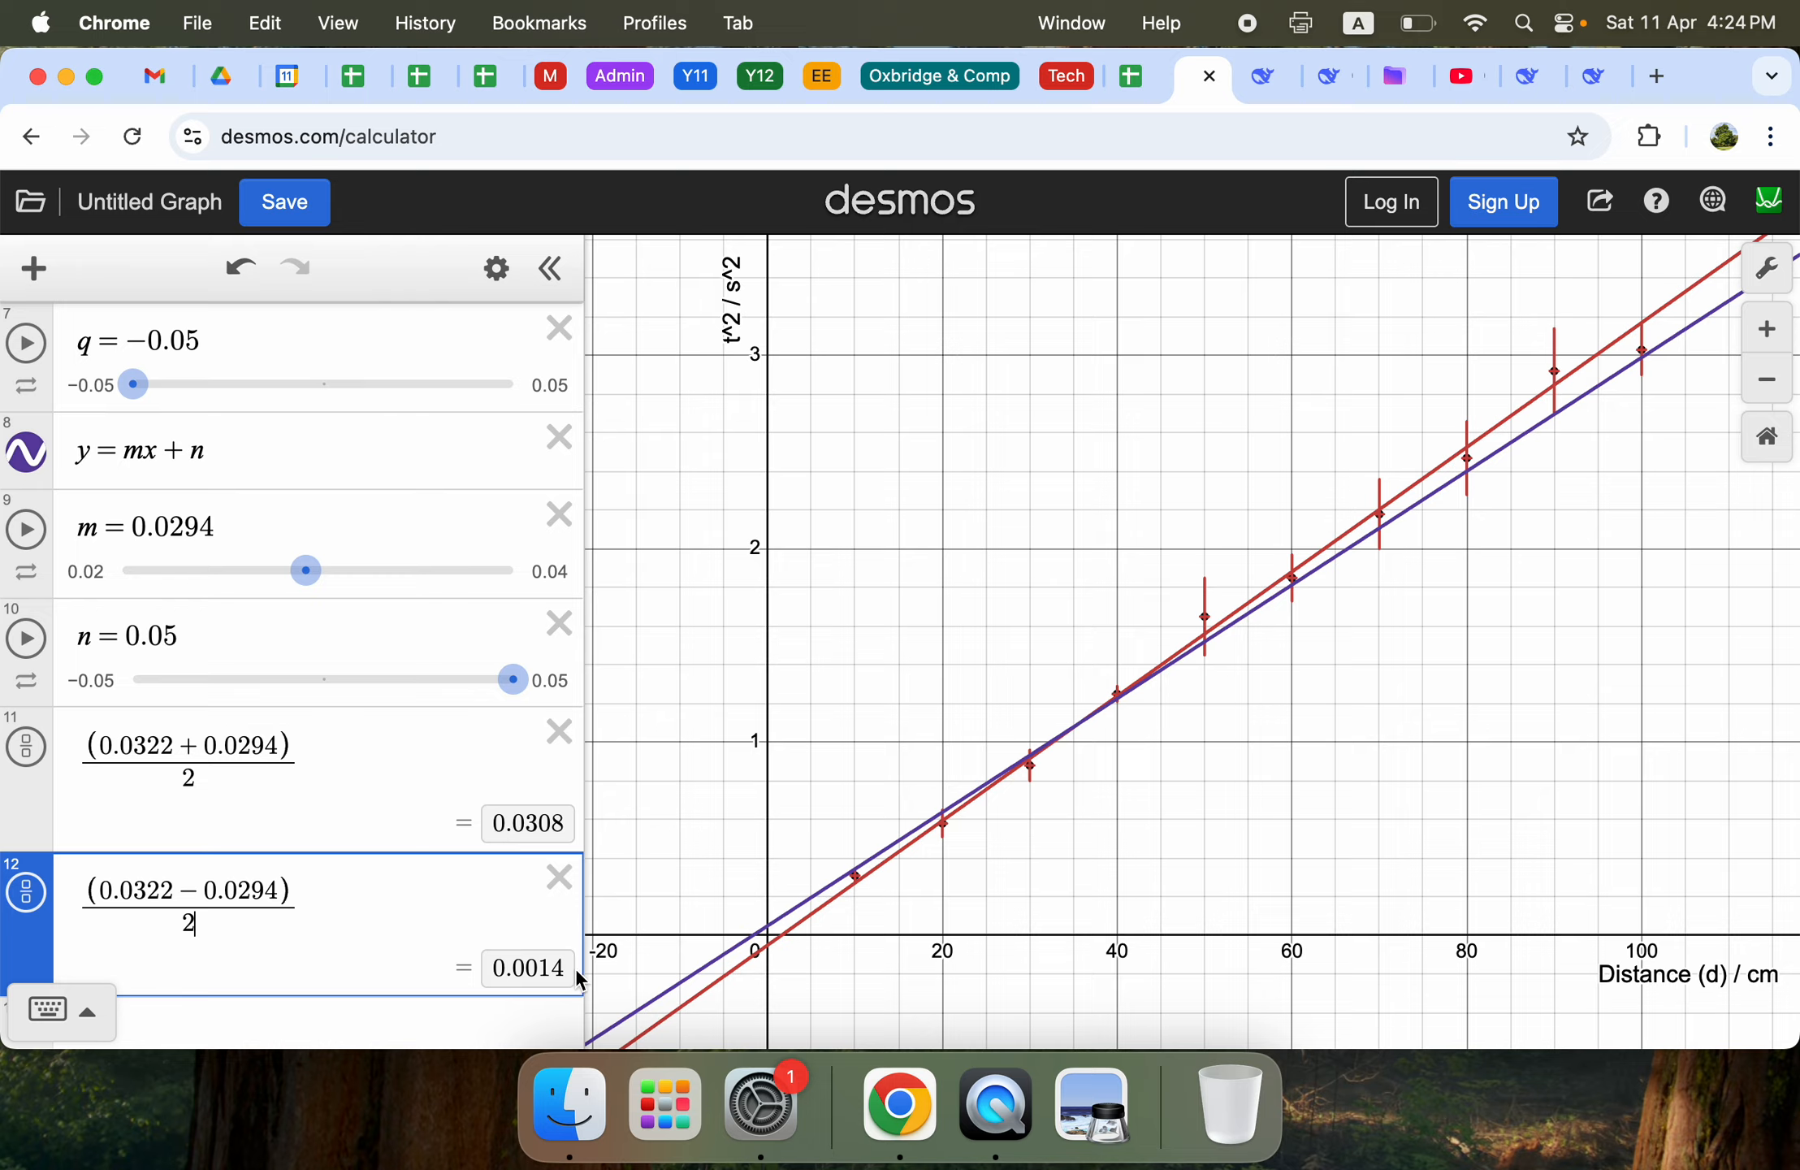
{"action": "scroll", "coordinate": [500, 862], "scroll_direction": "down", "scroll_amount": 2}
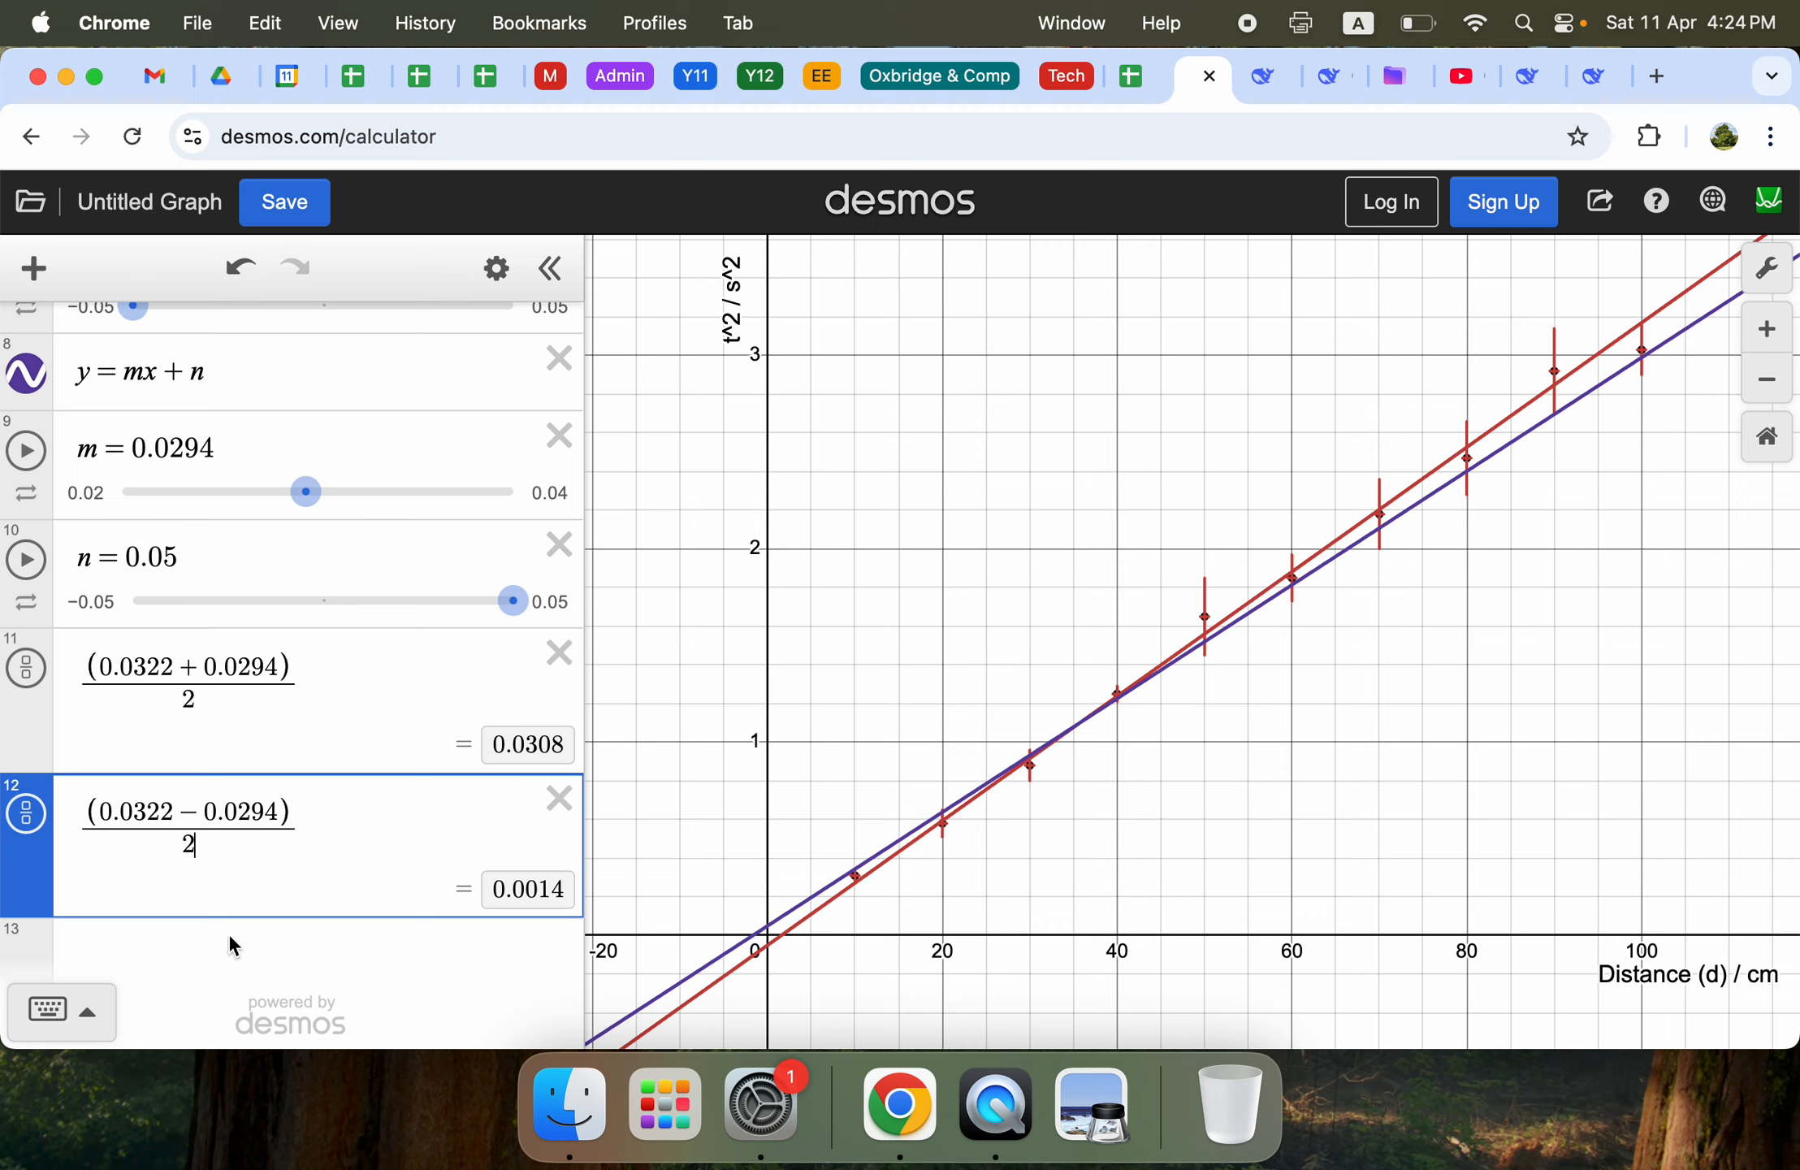
{"action": "scroll", "coordinate": [227, 933], "scroll_direction": "up", "scroll_amount": 3}
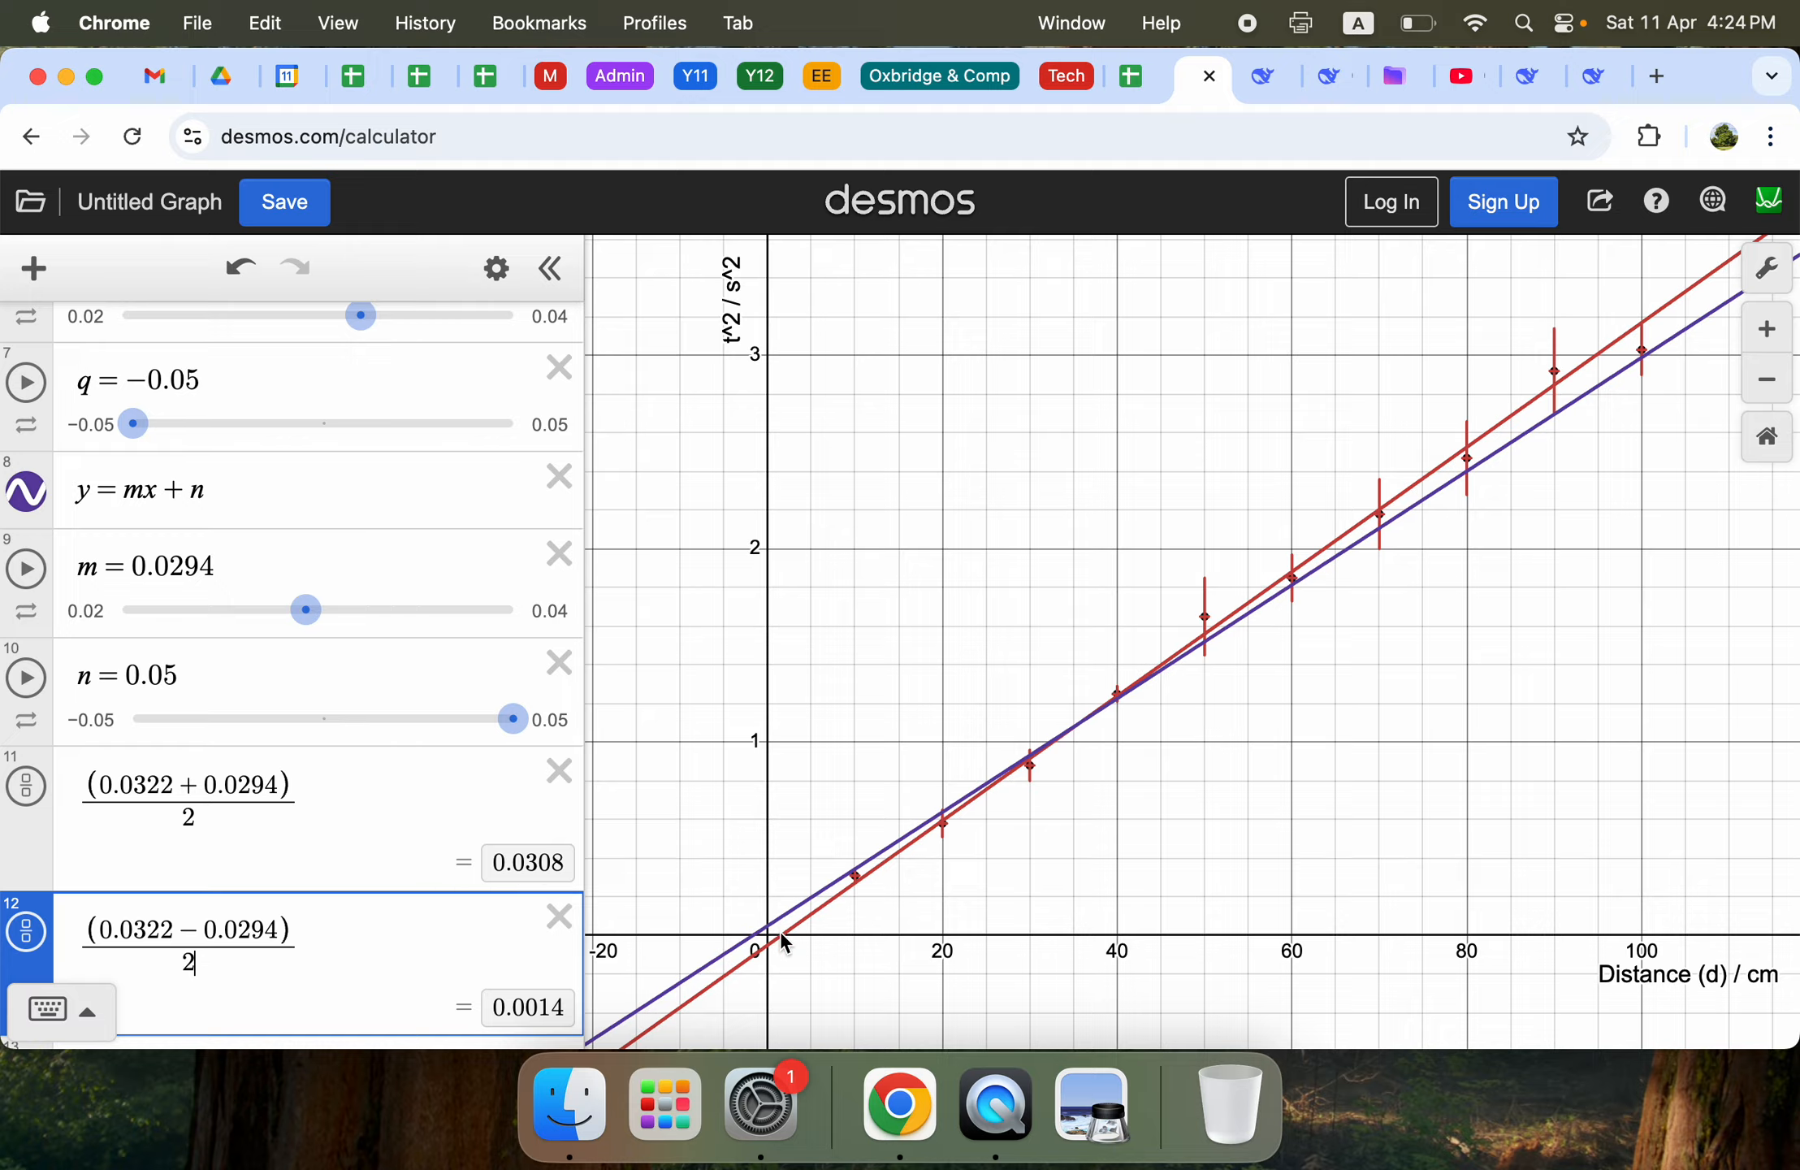
{"action": "scroll", "coordinate": [132, 877], "scroll_direction": "down", "scroll_amount": 2}
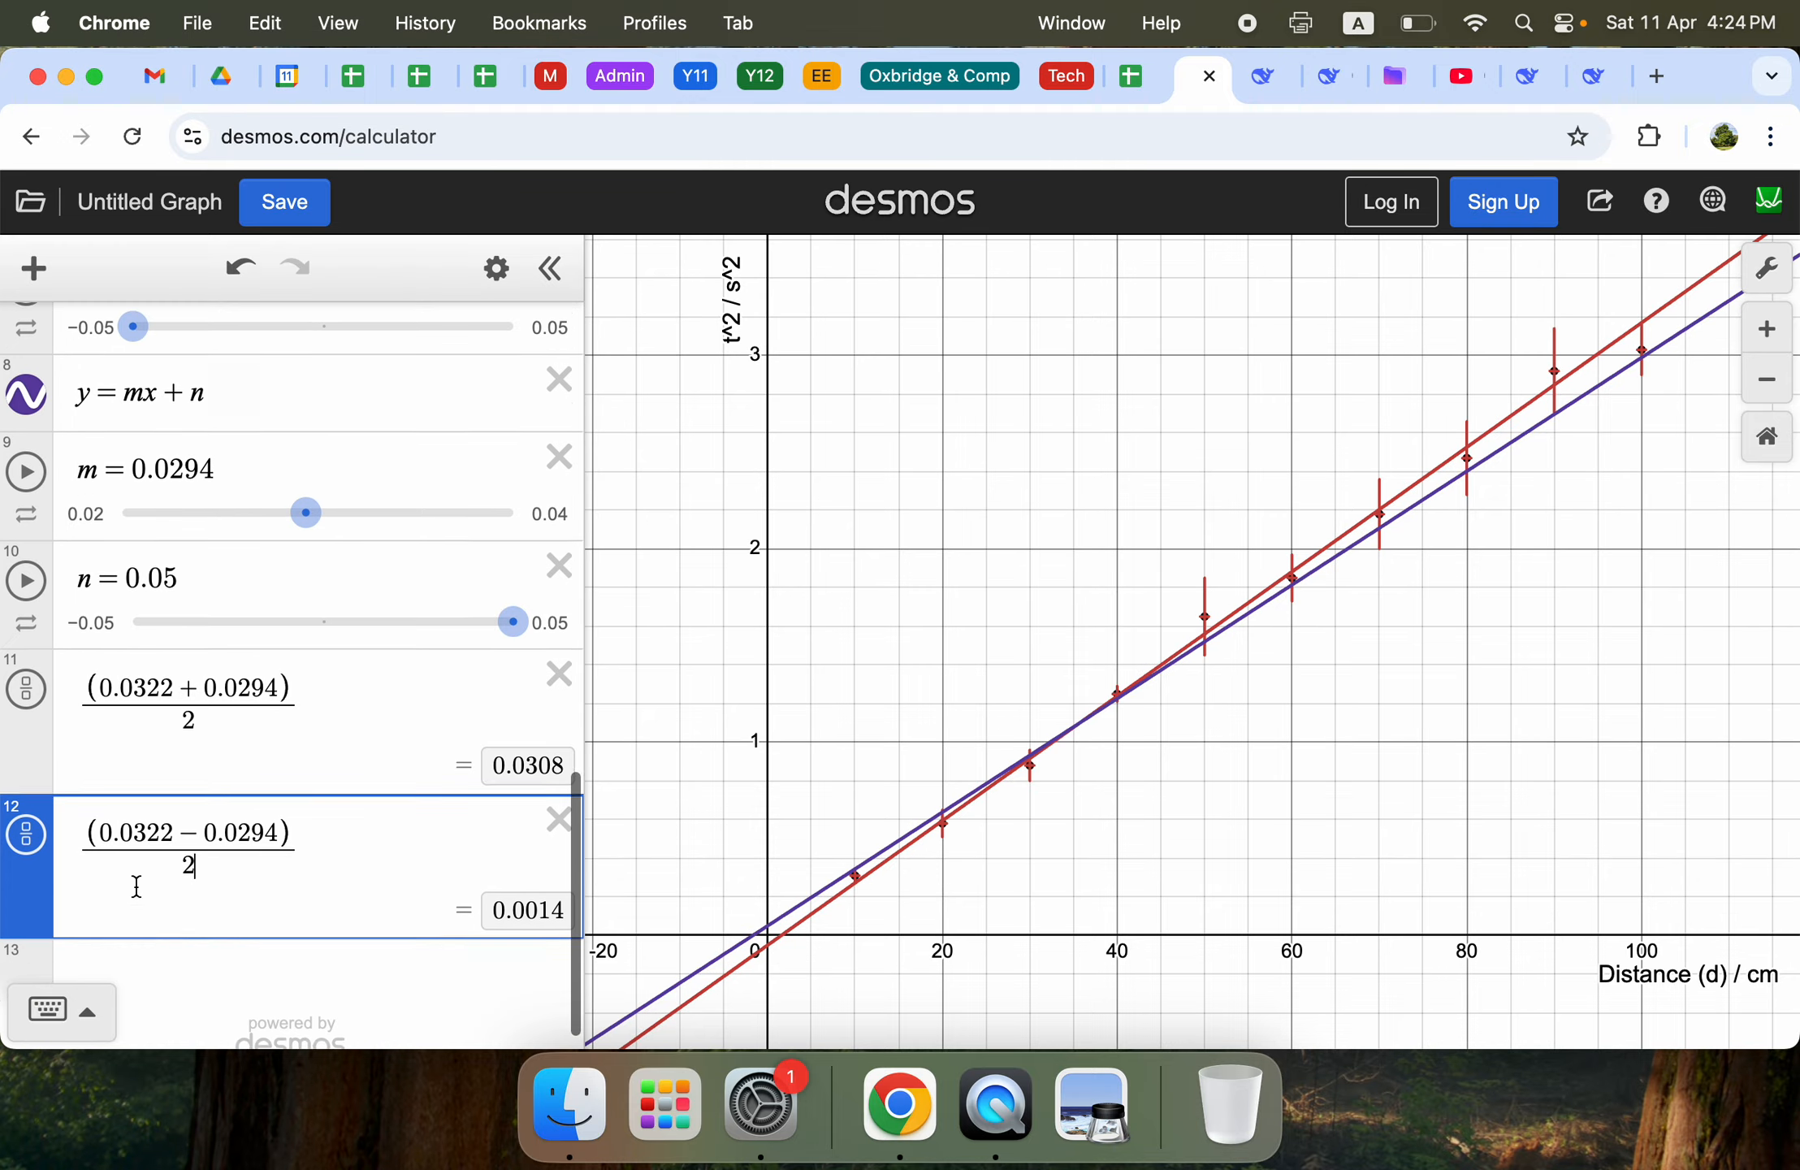
{"action": "left_click", "coordinate": [195, 928]}
{"action": "type", "text": "y"}
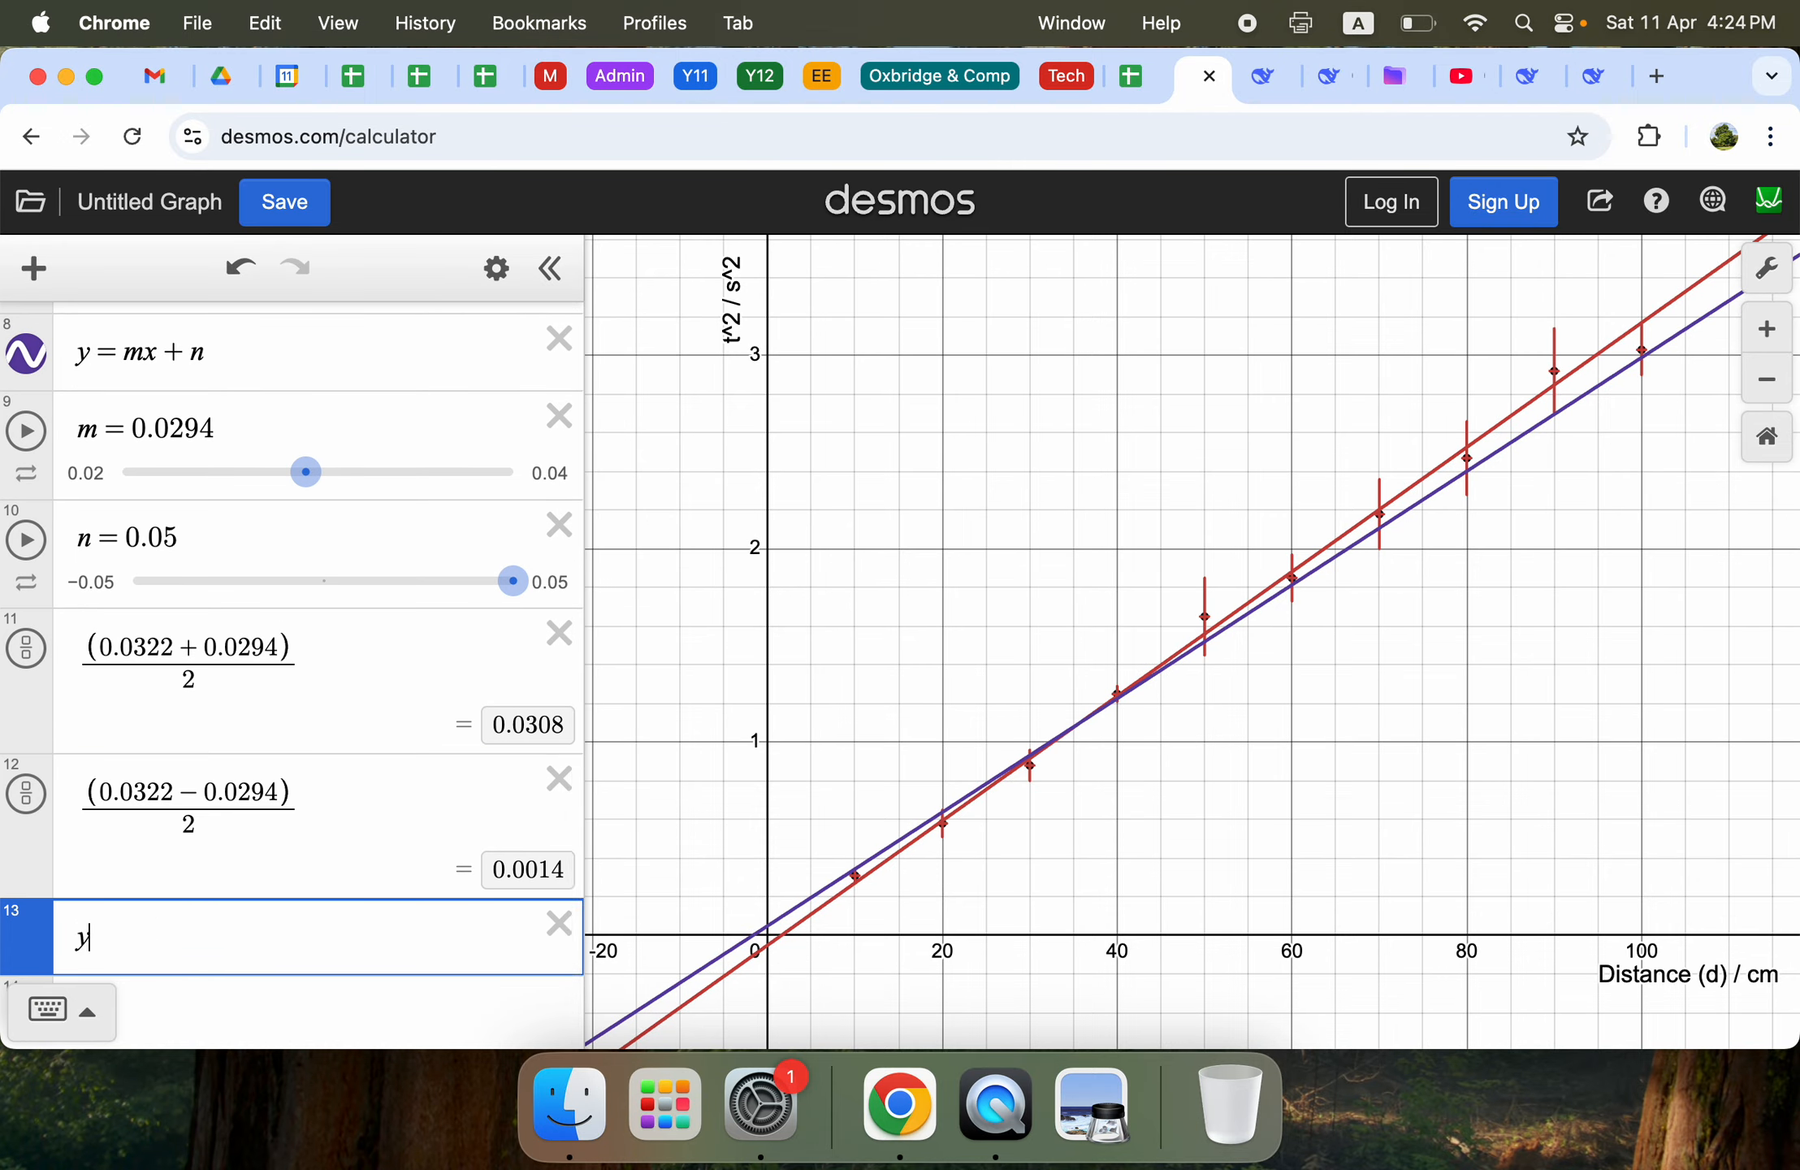
{"action": "type", "text": "=0."}
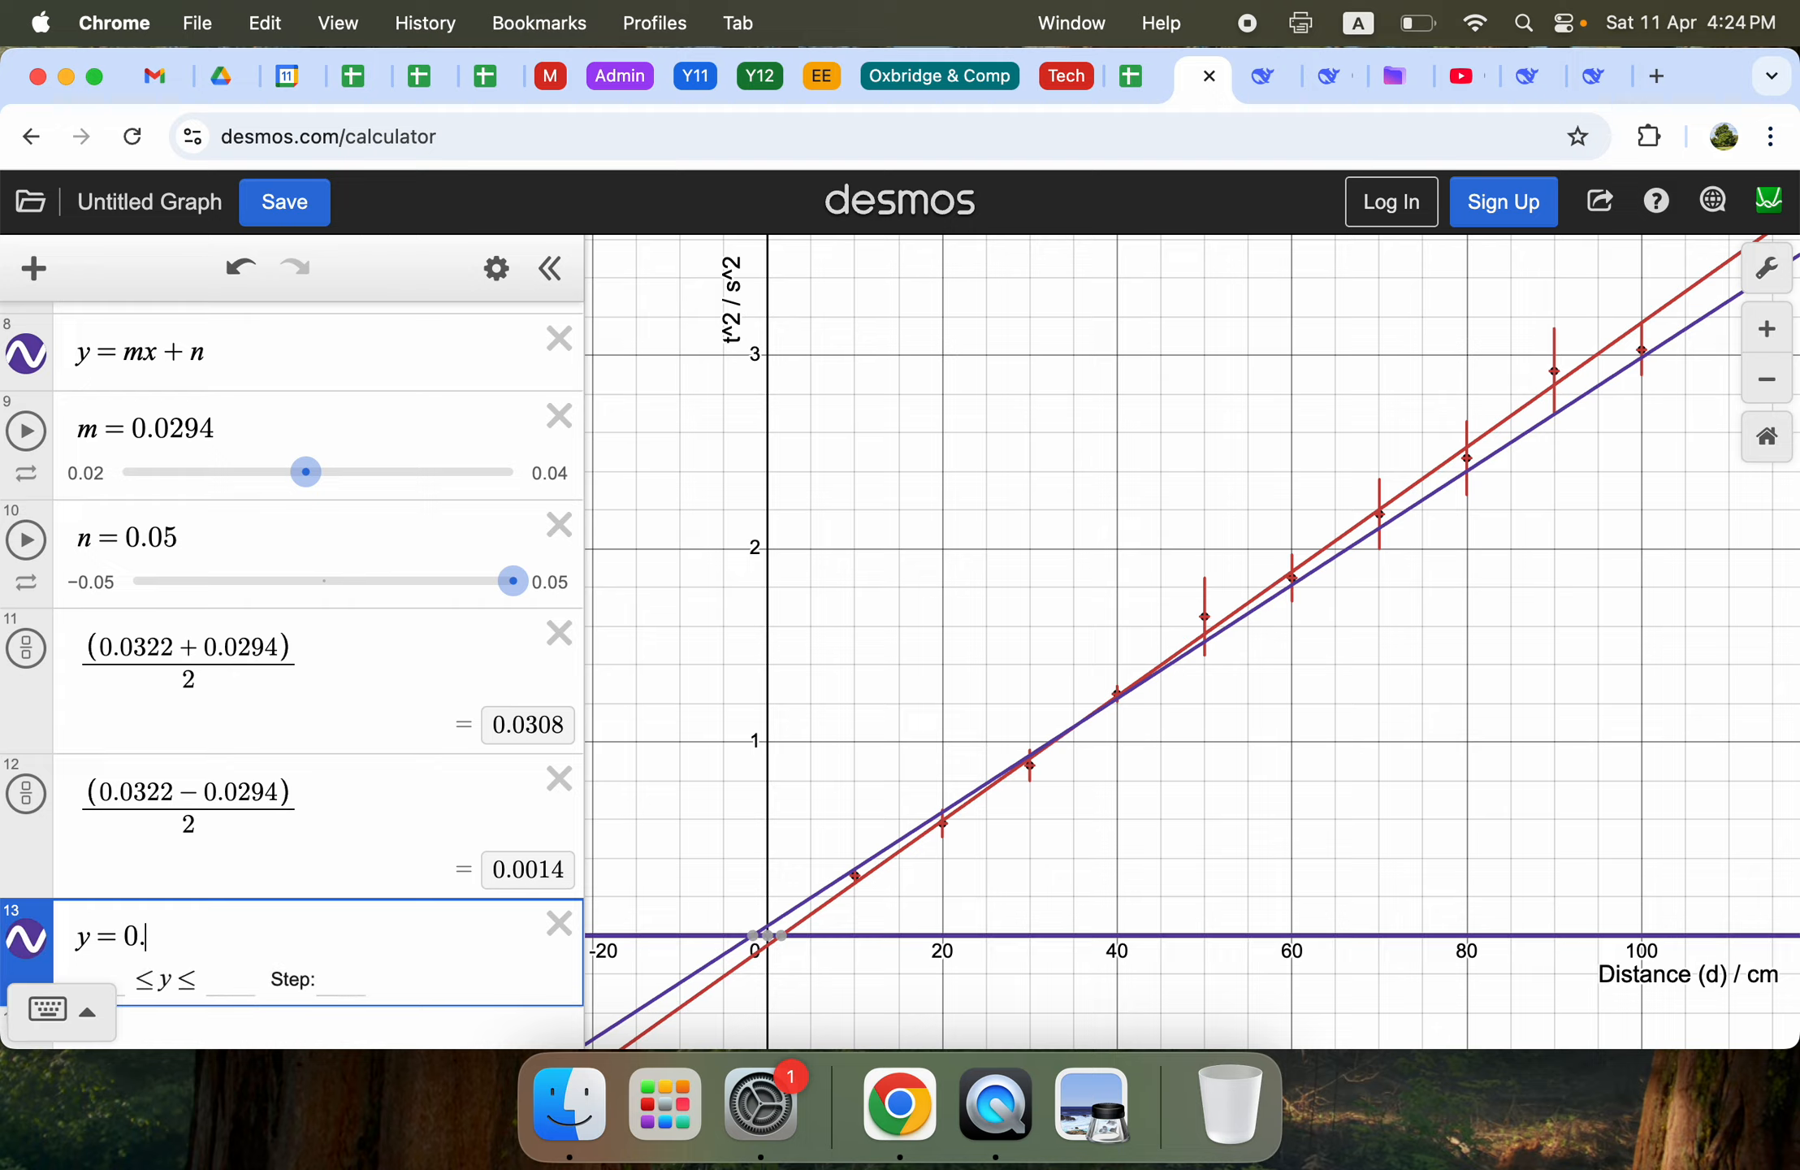
{"action": "type", "text": "030"}
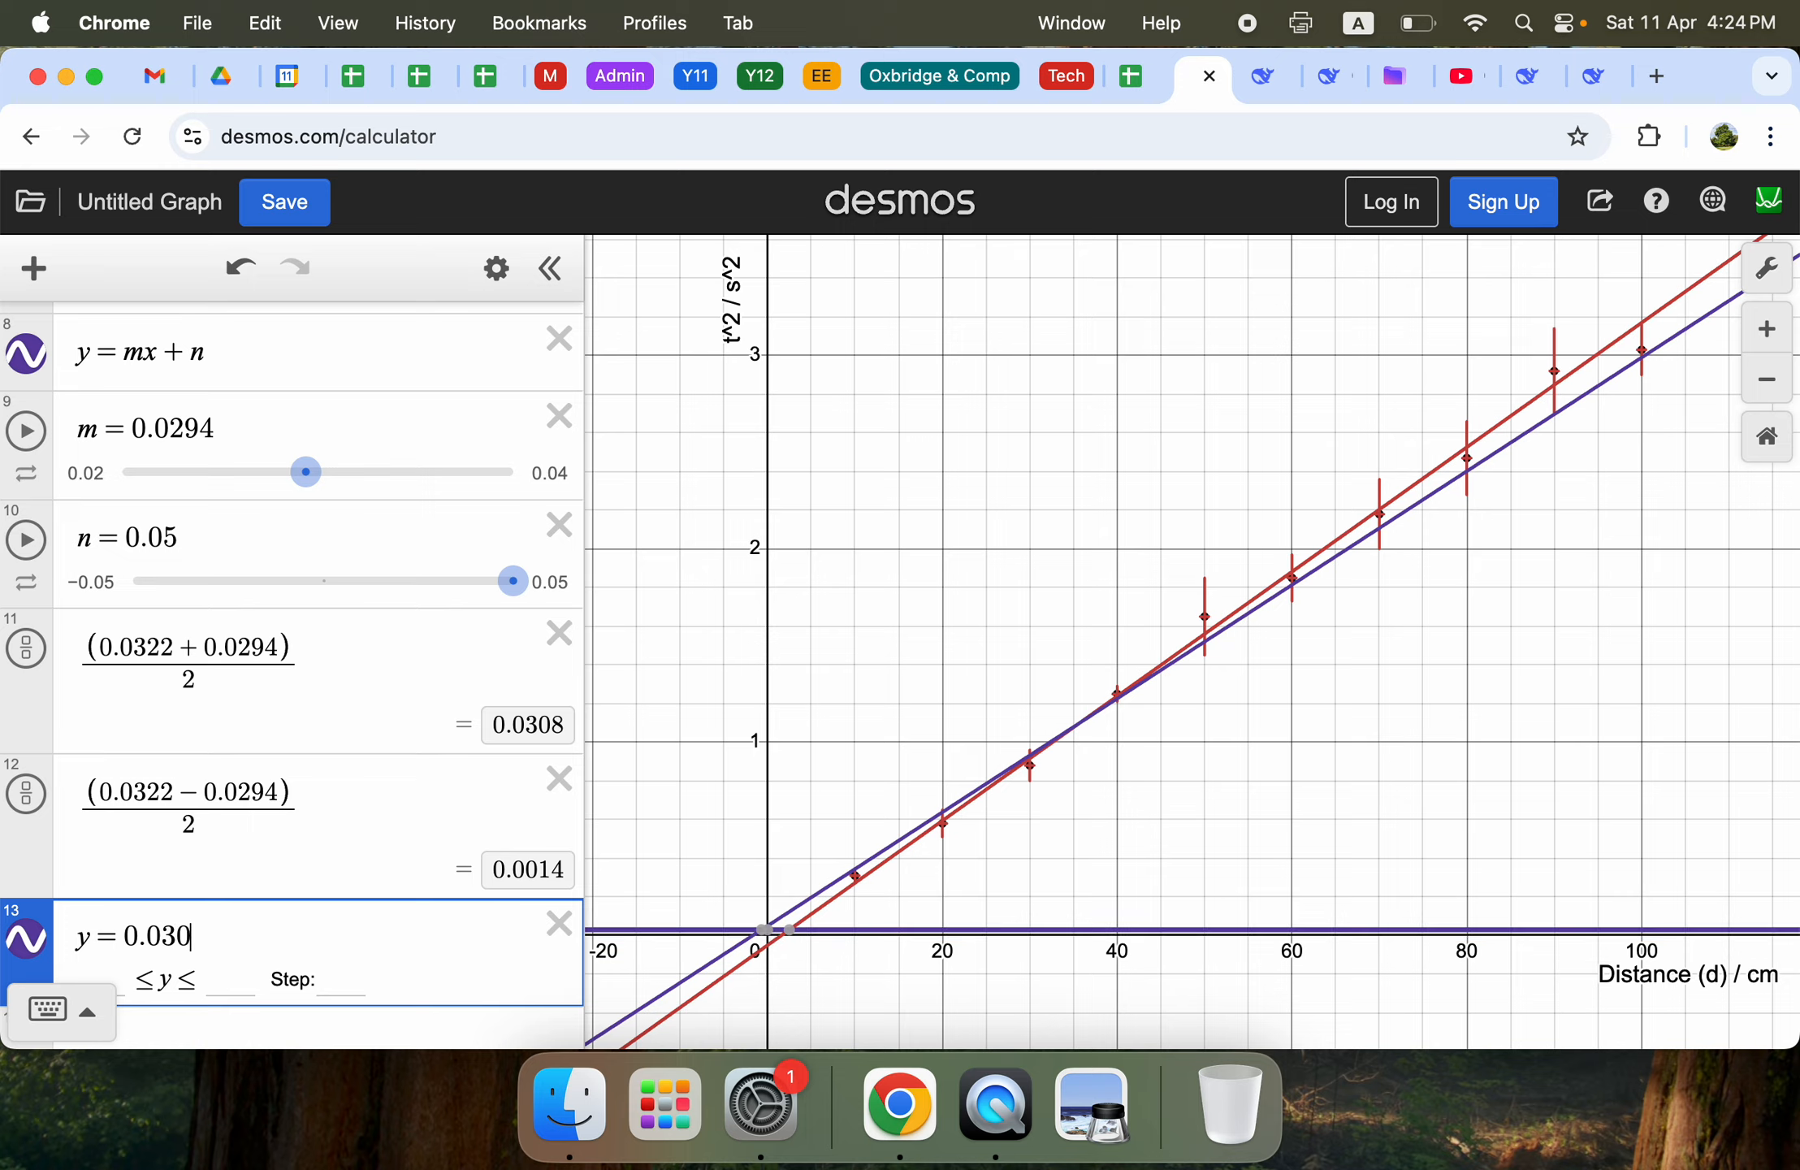
{"action": "type", "text": "8x"}
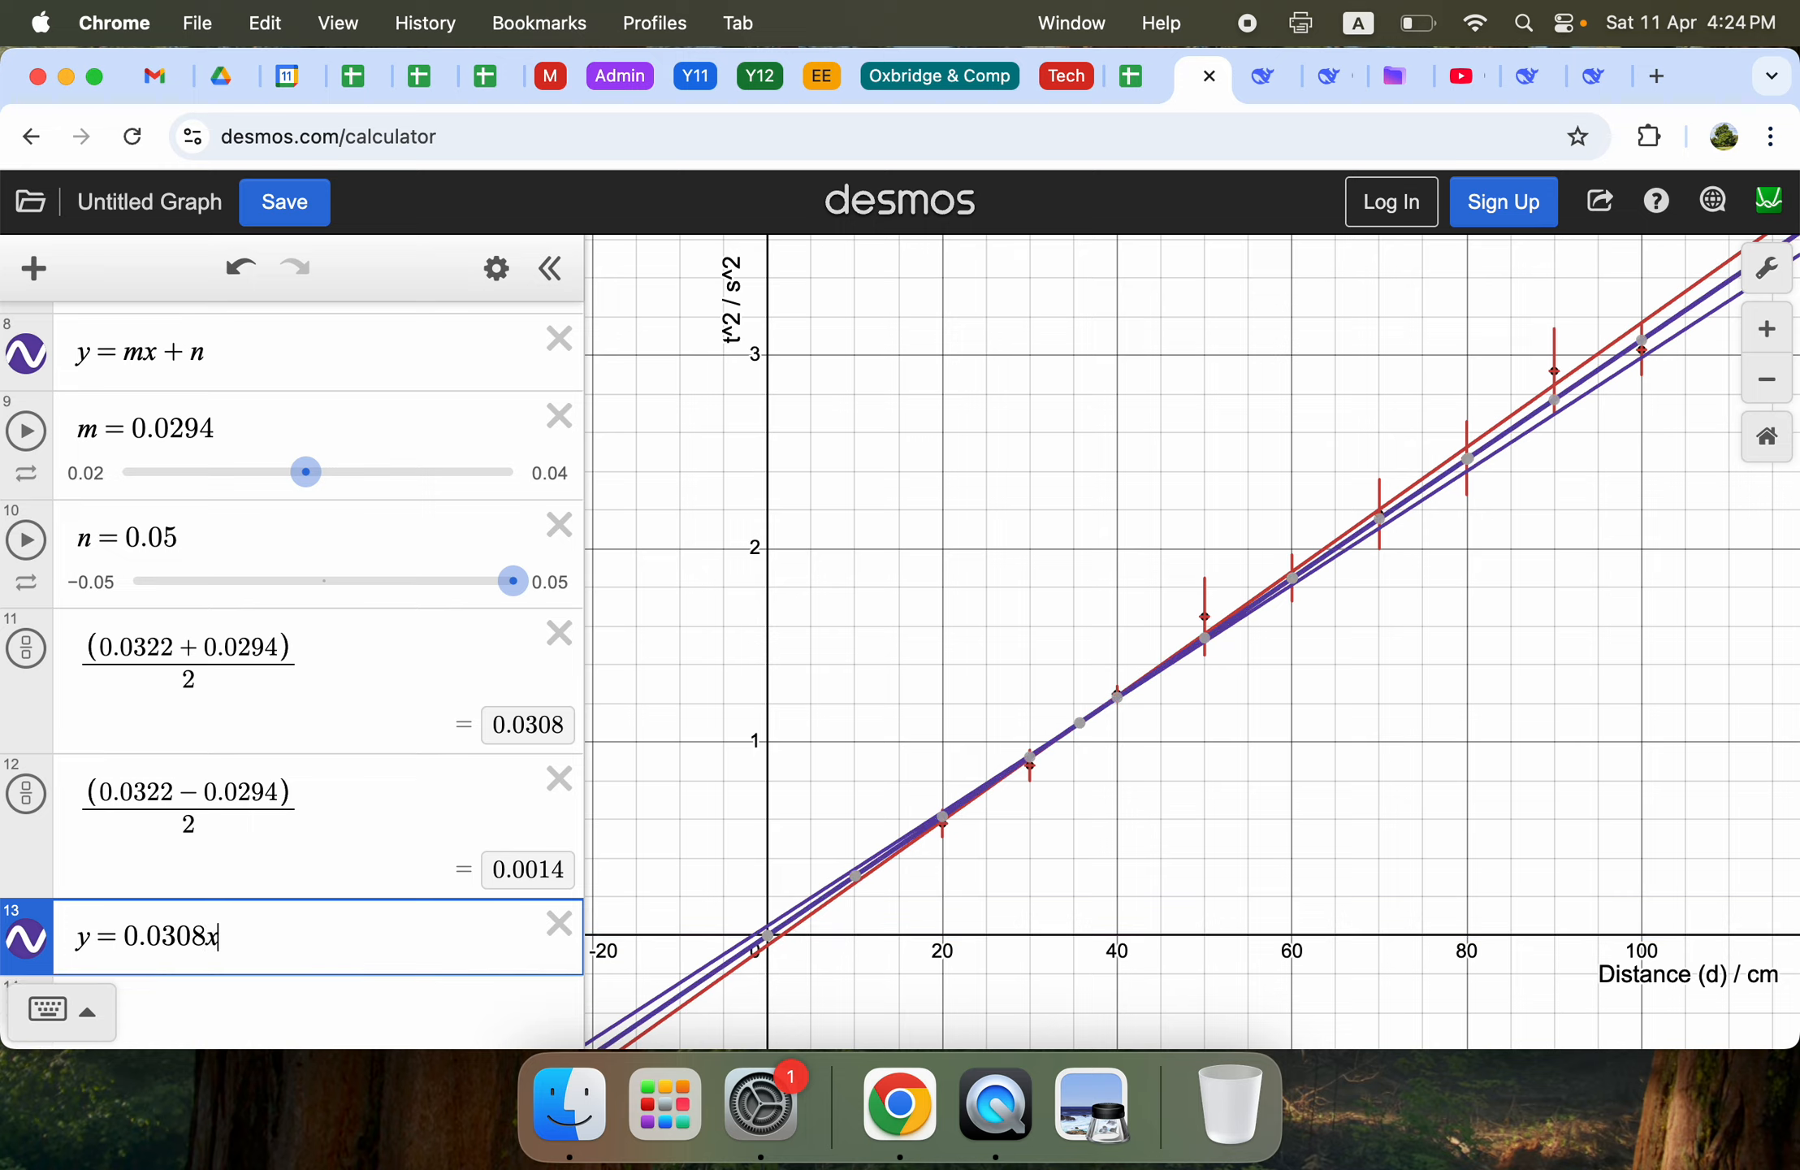
{"action": "type", "text": "+0"}
{"action": "left_click", "coordinate": [941, 624]}
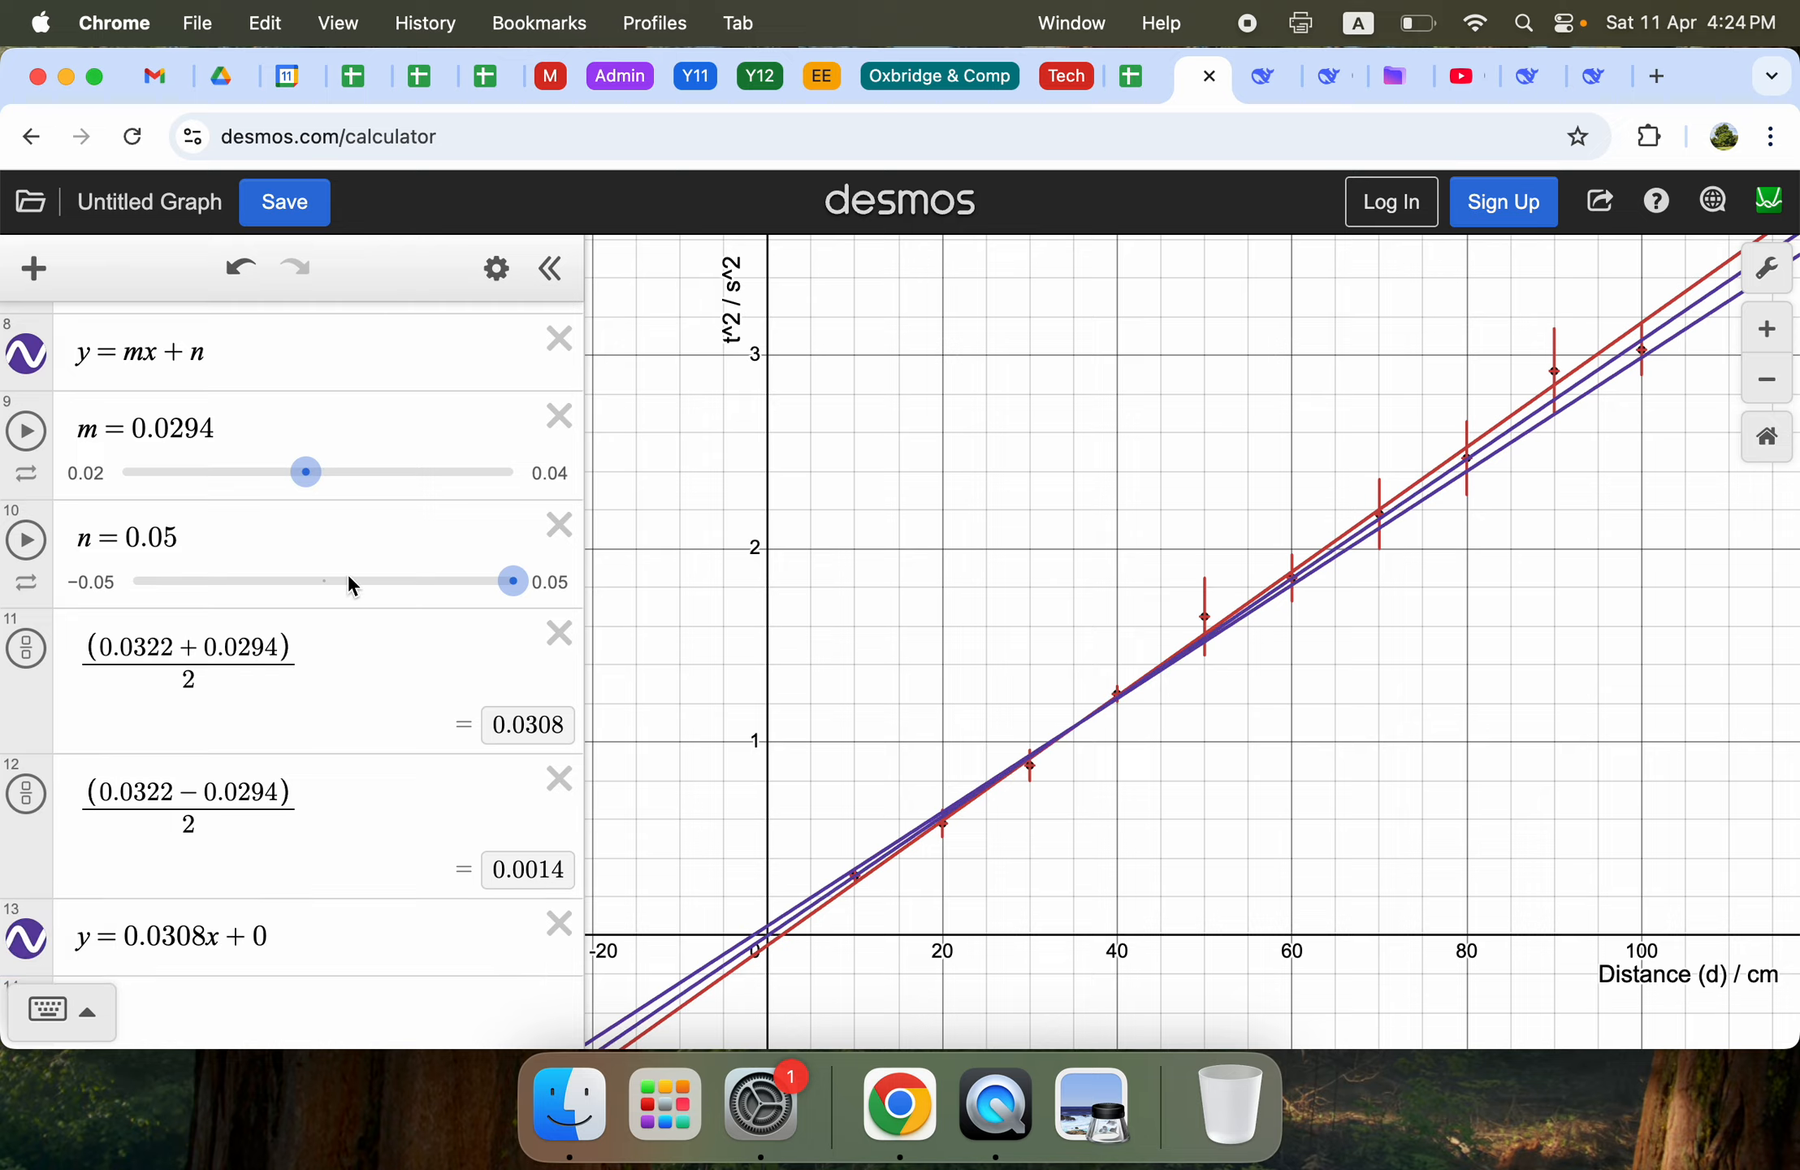
Restyle the y = px + q line as a dashed green line with a thickness of 1.
{"action": "scroll", "coordinate": [347, 572], "scroll_direction": "up", "scroll_amount": 15}
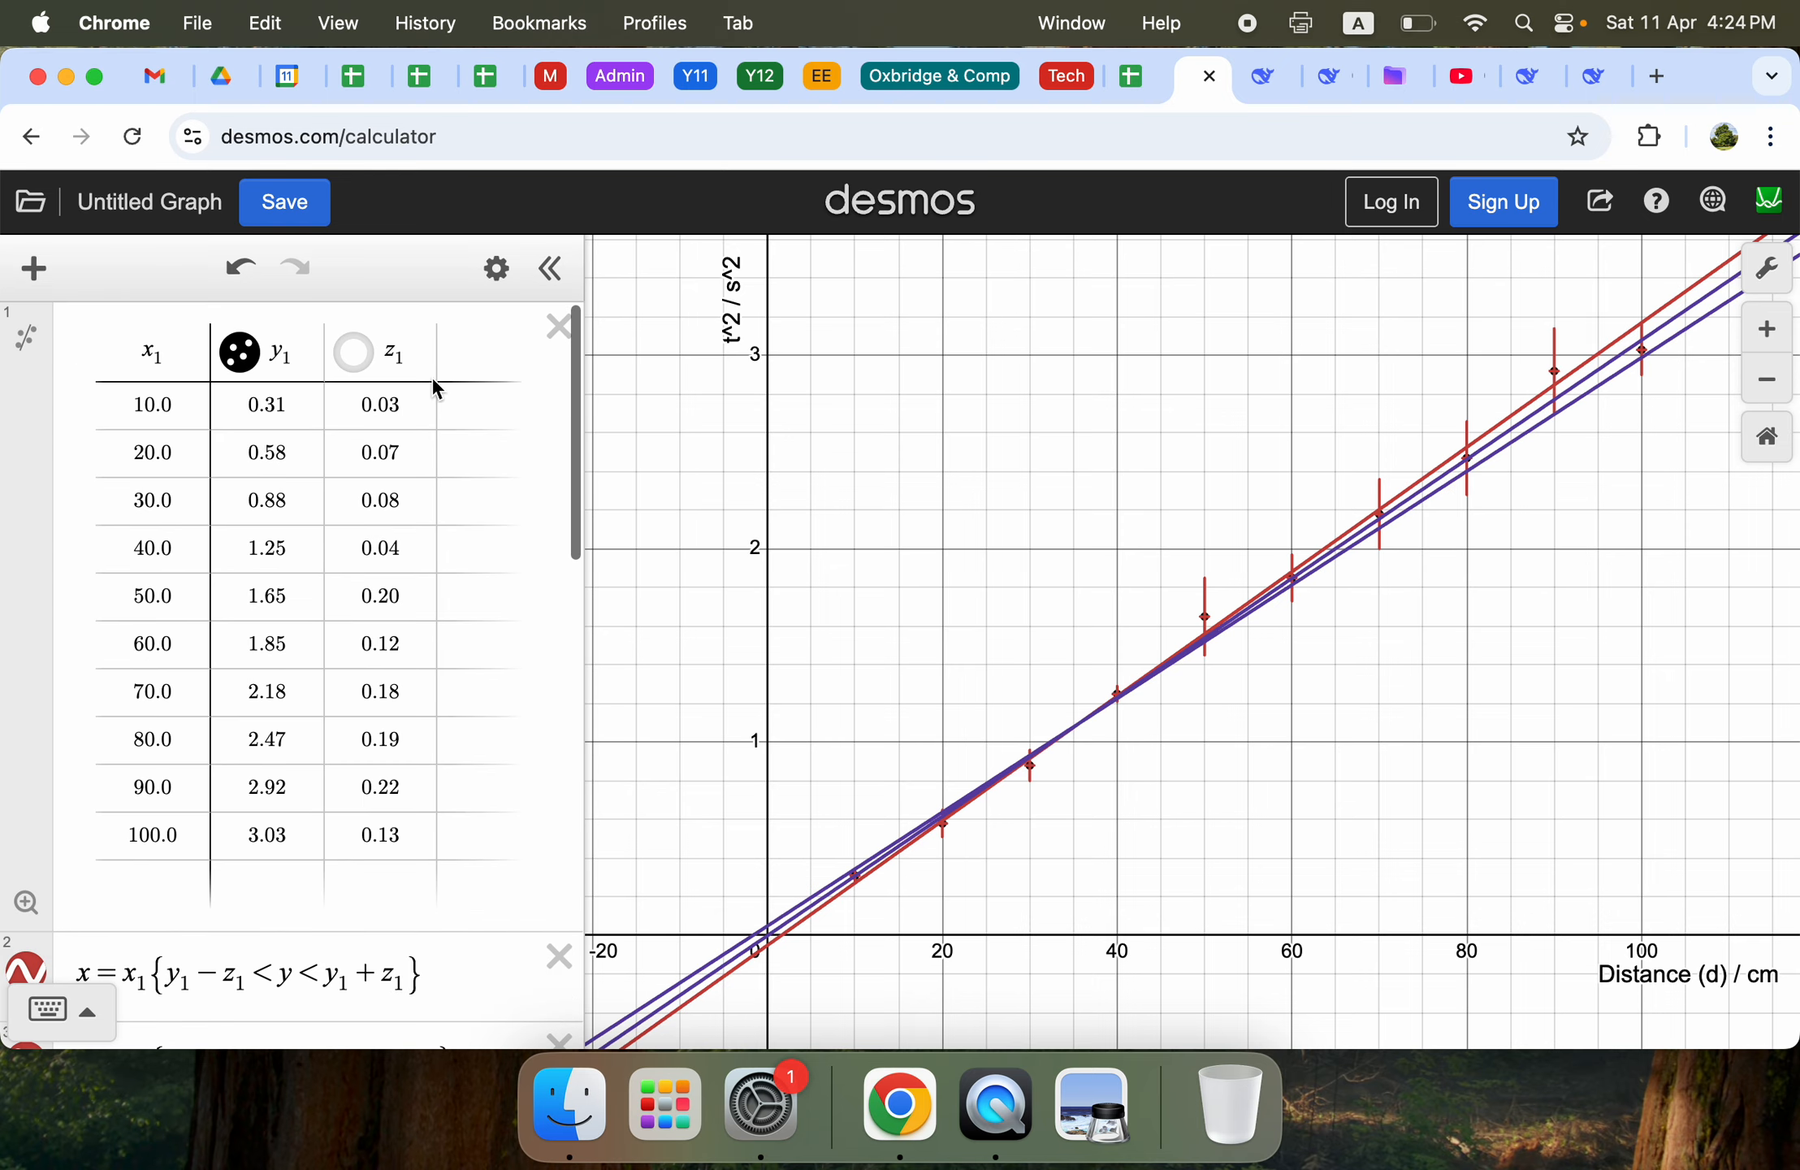
{"action": "left_click", "coordinate": [496, 268]}
{"action": "scroll", "coordinate": [233, 688], "scroll_direction": "down", "scroll_amount": 8}
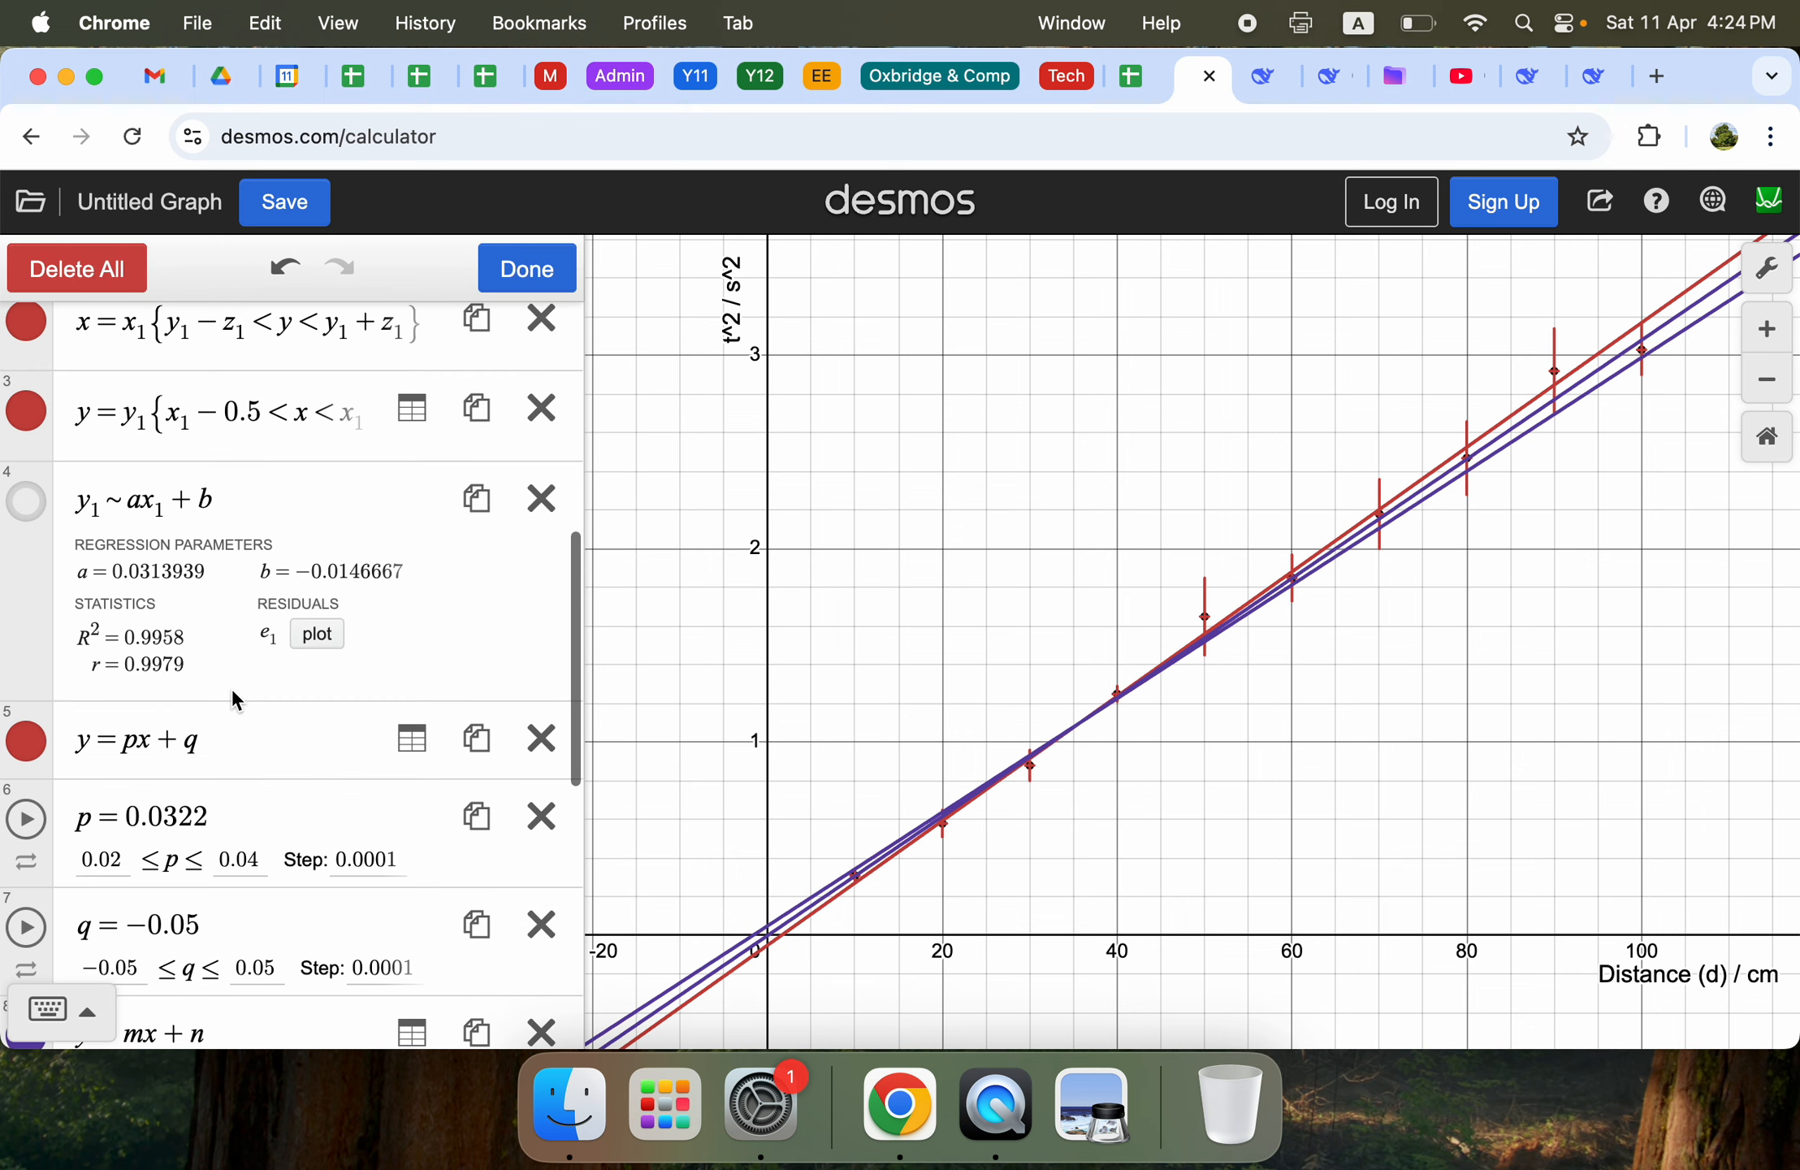
{"action": "scroll", "coordinate": [232, 688], "scroll_direction": "down", "scroll_amount": 3}
{"action": "left_click", "coordinate": [29, 525]}
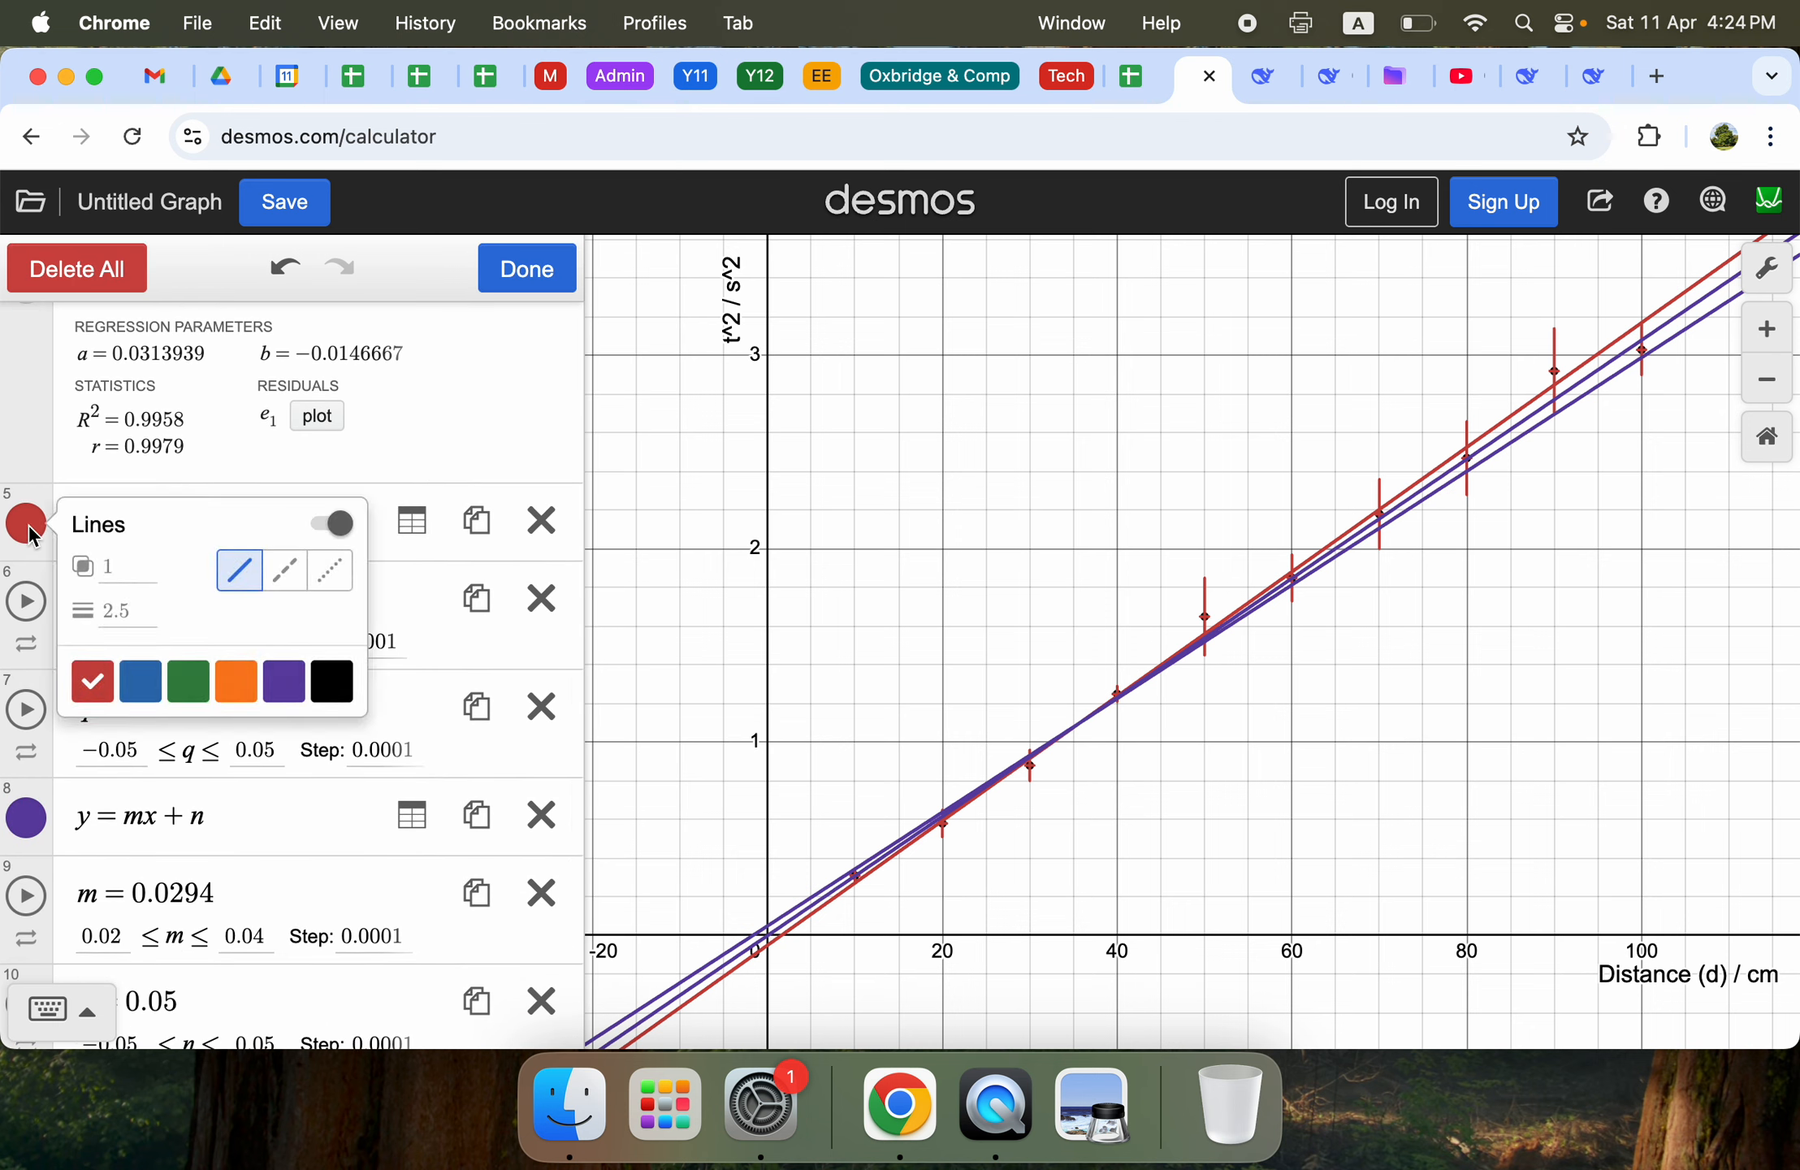
{"action": "left_click", "coordinate": [284, 573]}
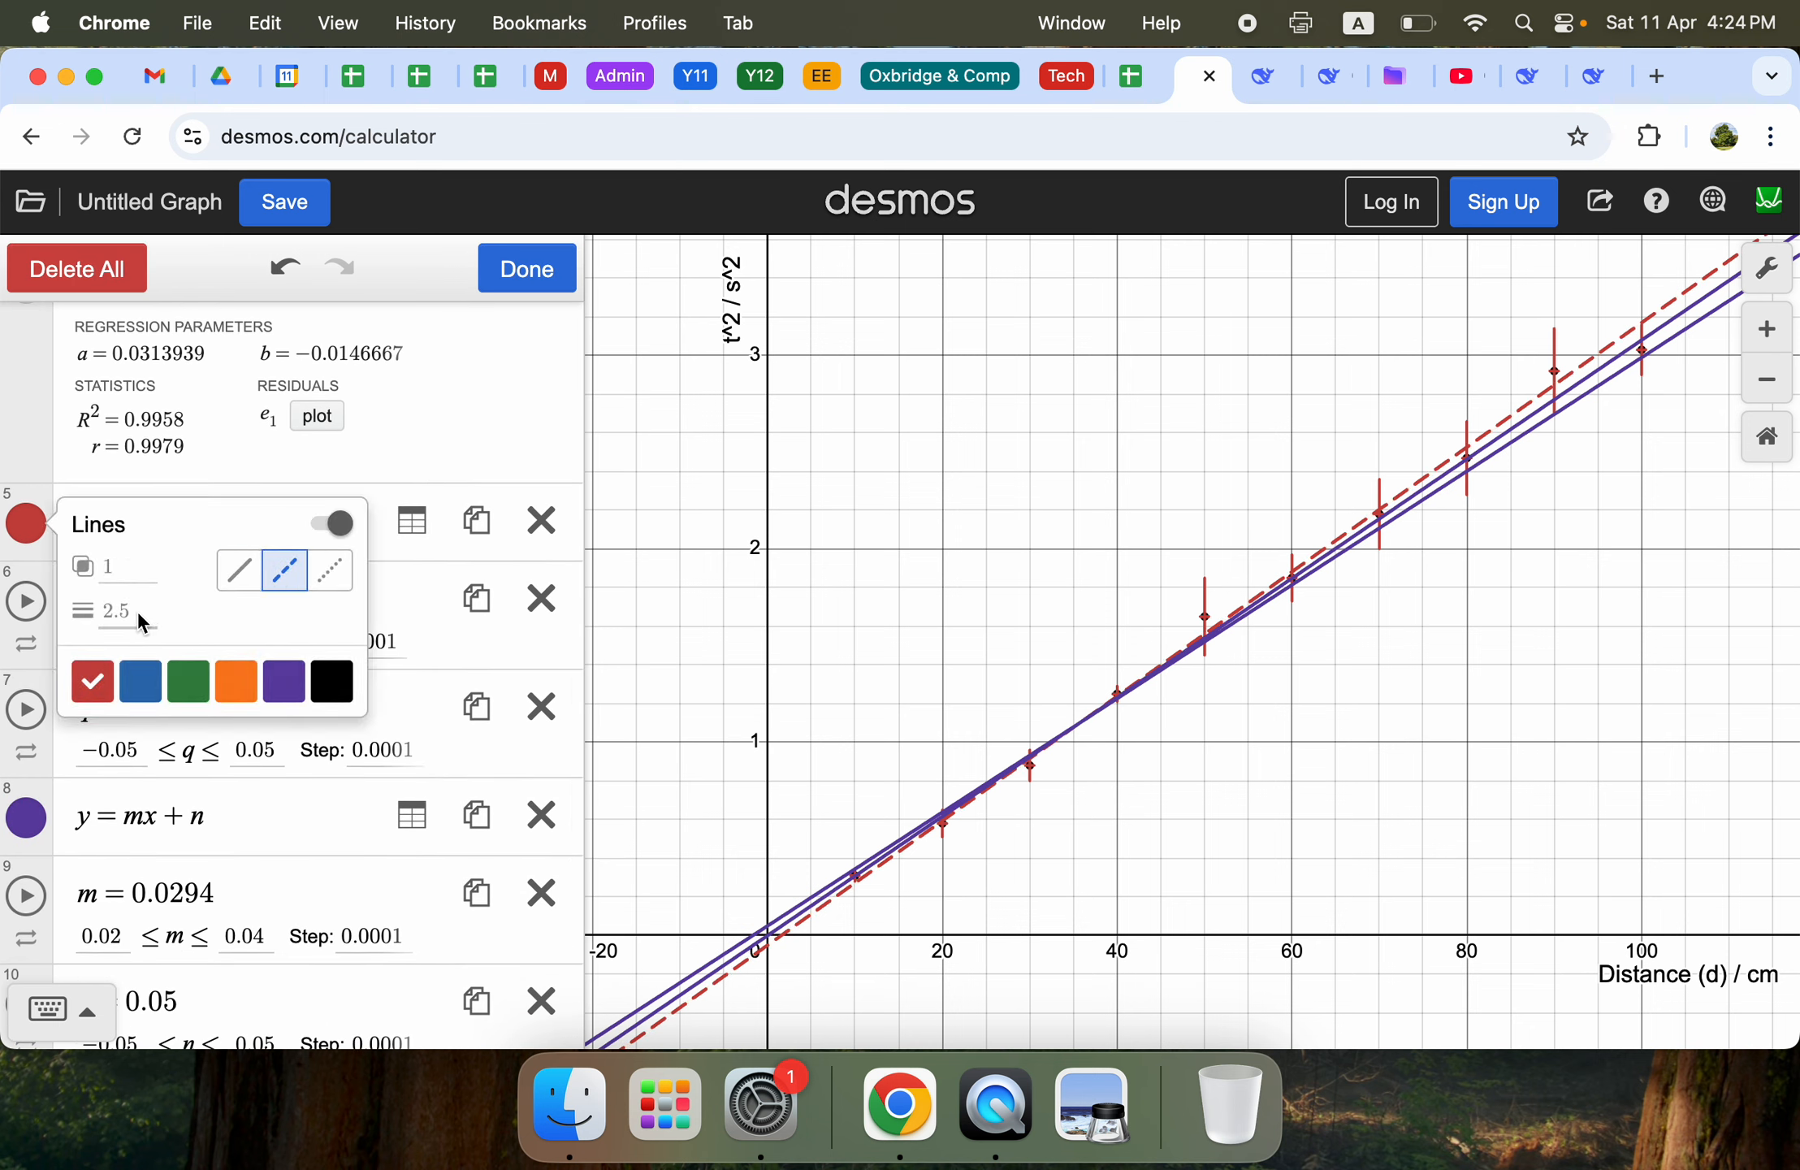
{"action": "type", "text": "1"}
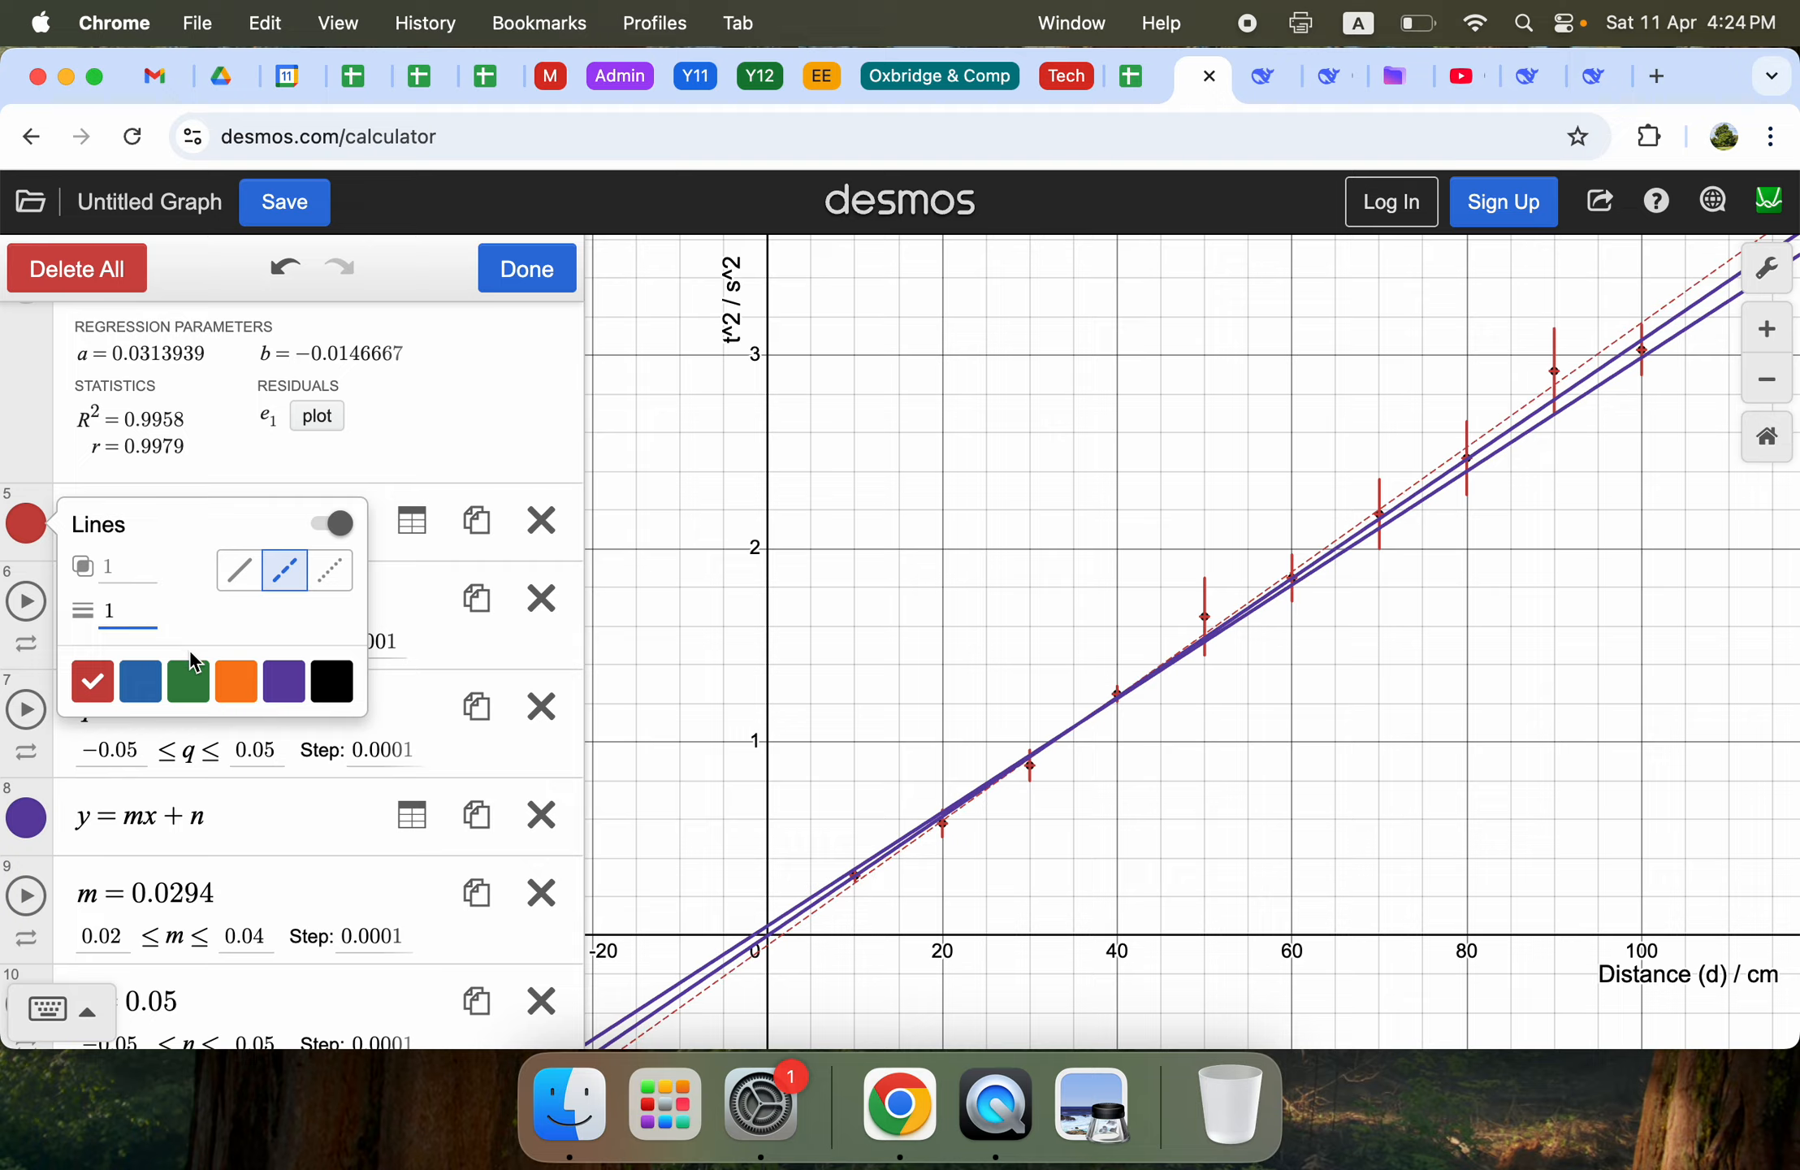
{"action": "left_click", "coordinate": [188, 685]}
Give the y = mx + n line the same style: dashed, green, with a thickness of 1.
{"action": "left_click", "coordinate": [26, 817]}
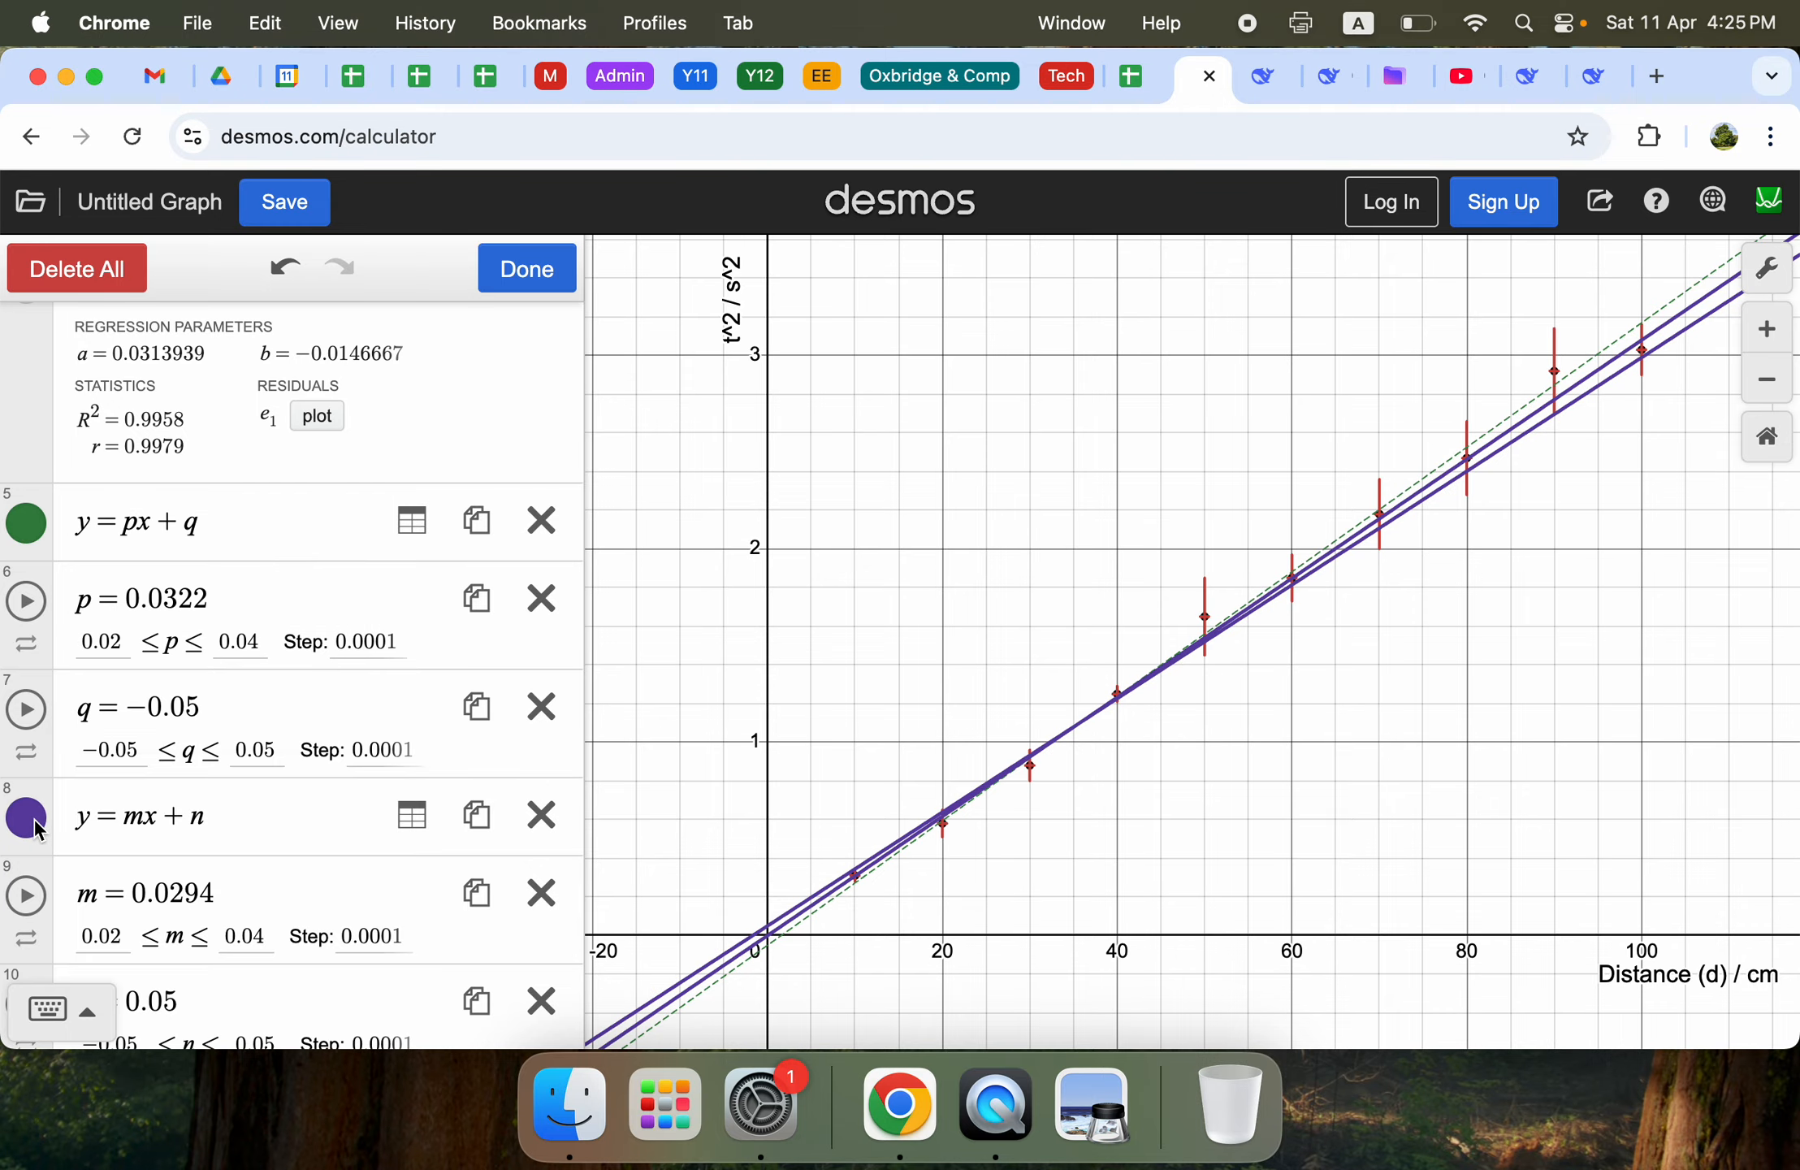
{"action": "left_click", "coordinate": [291, 834]}
{"action": "left_click", "coordinate": [182, 955]}
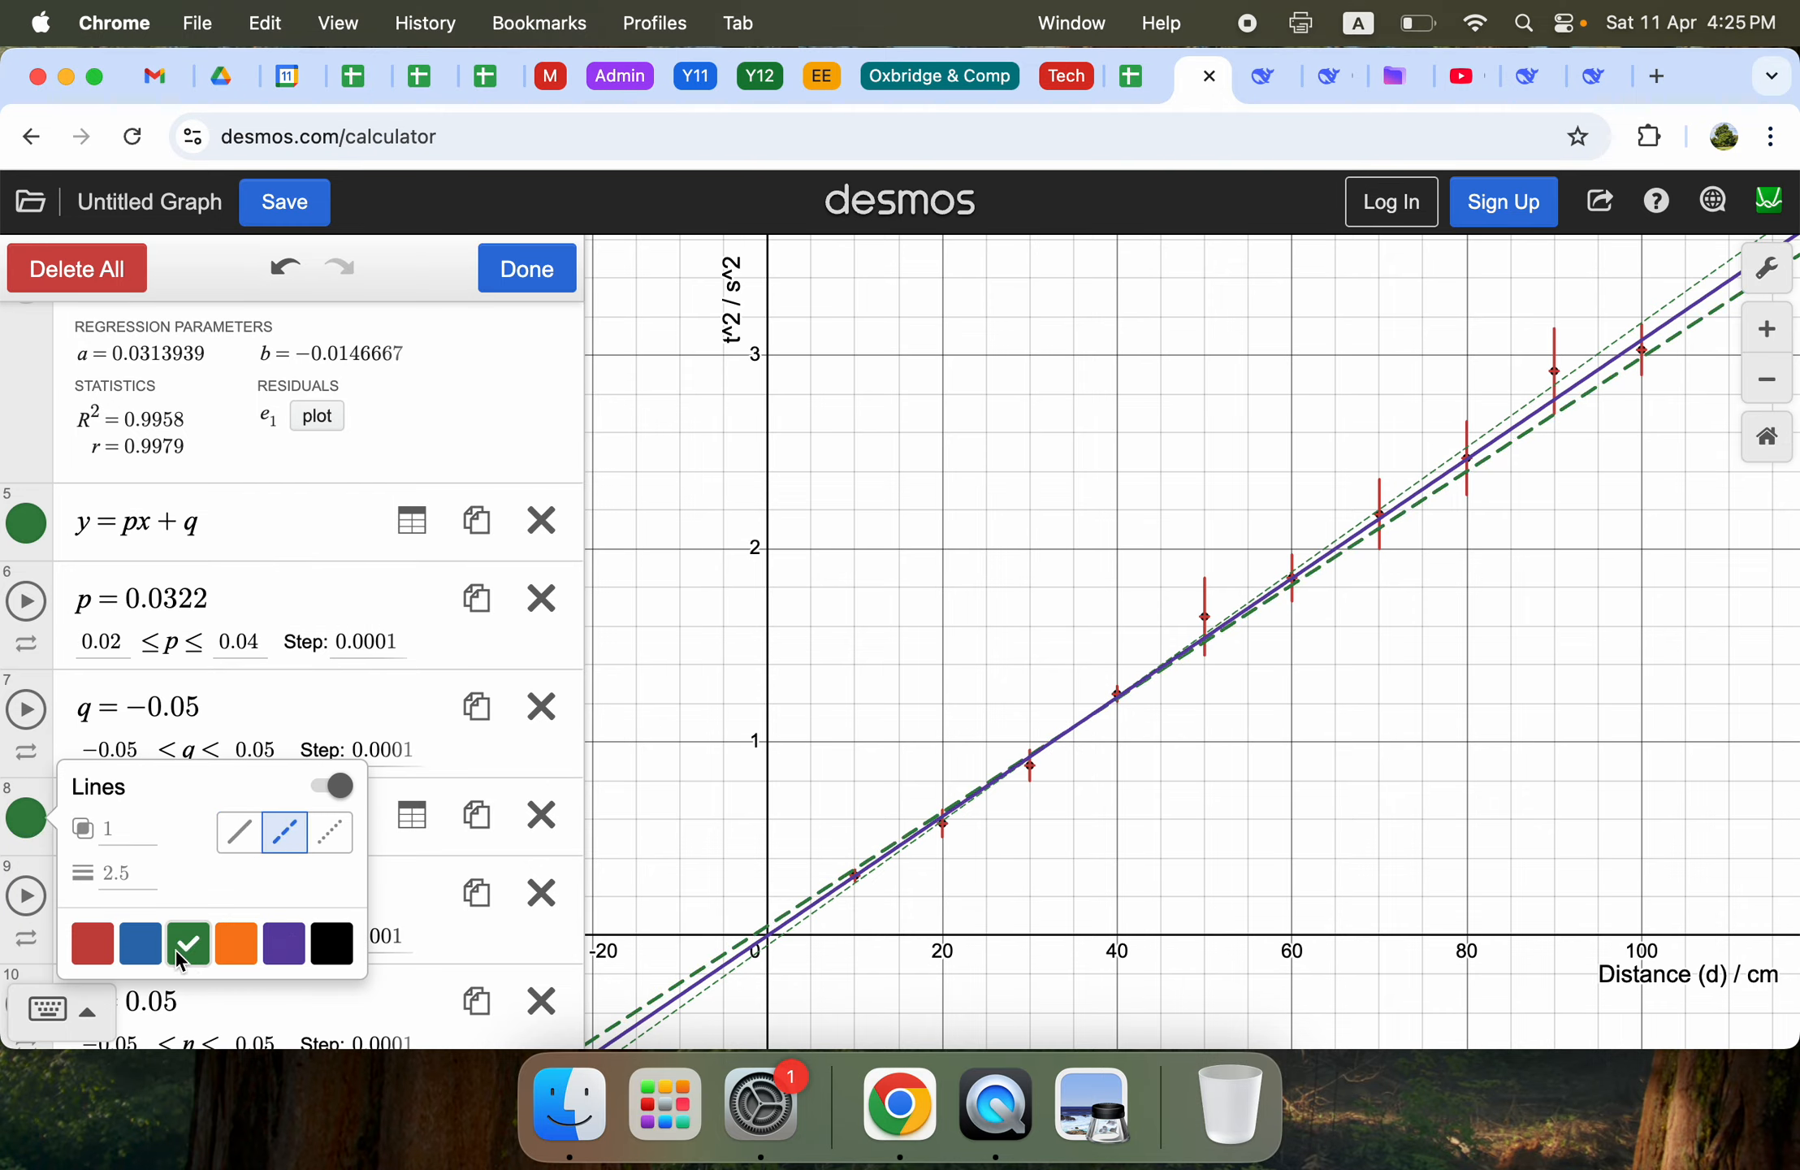
{"action": "type", "text": "1"}
{"action": "left_click", "coordinate": [923, 472]}
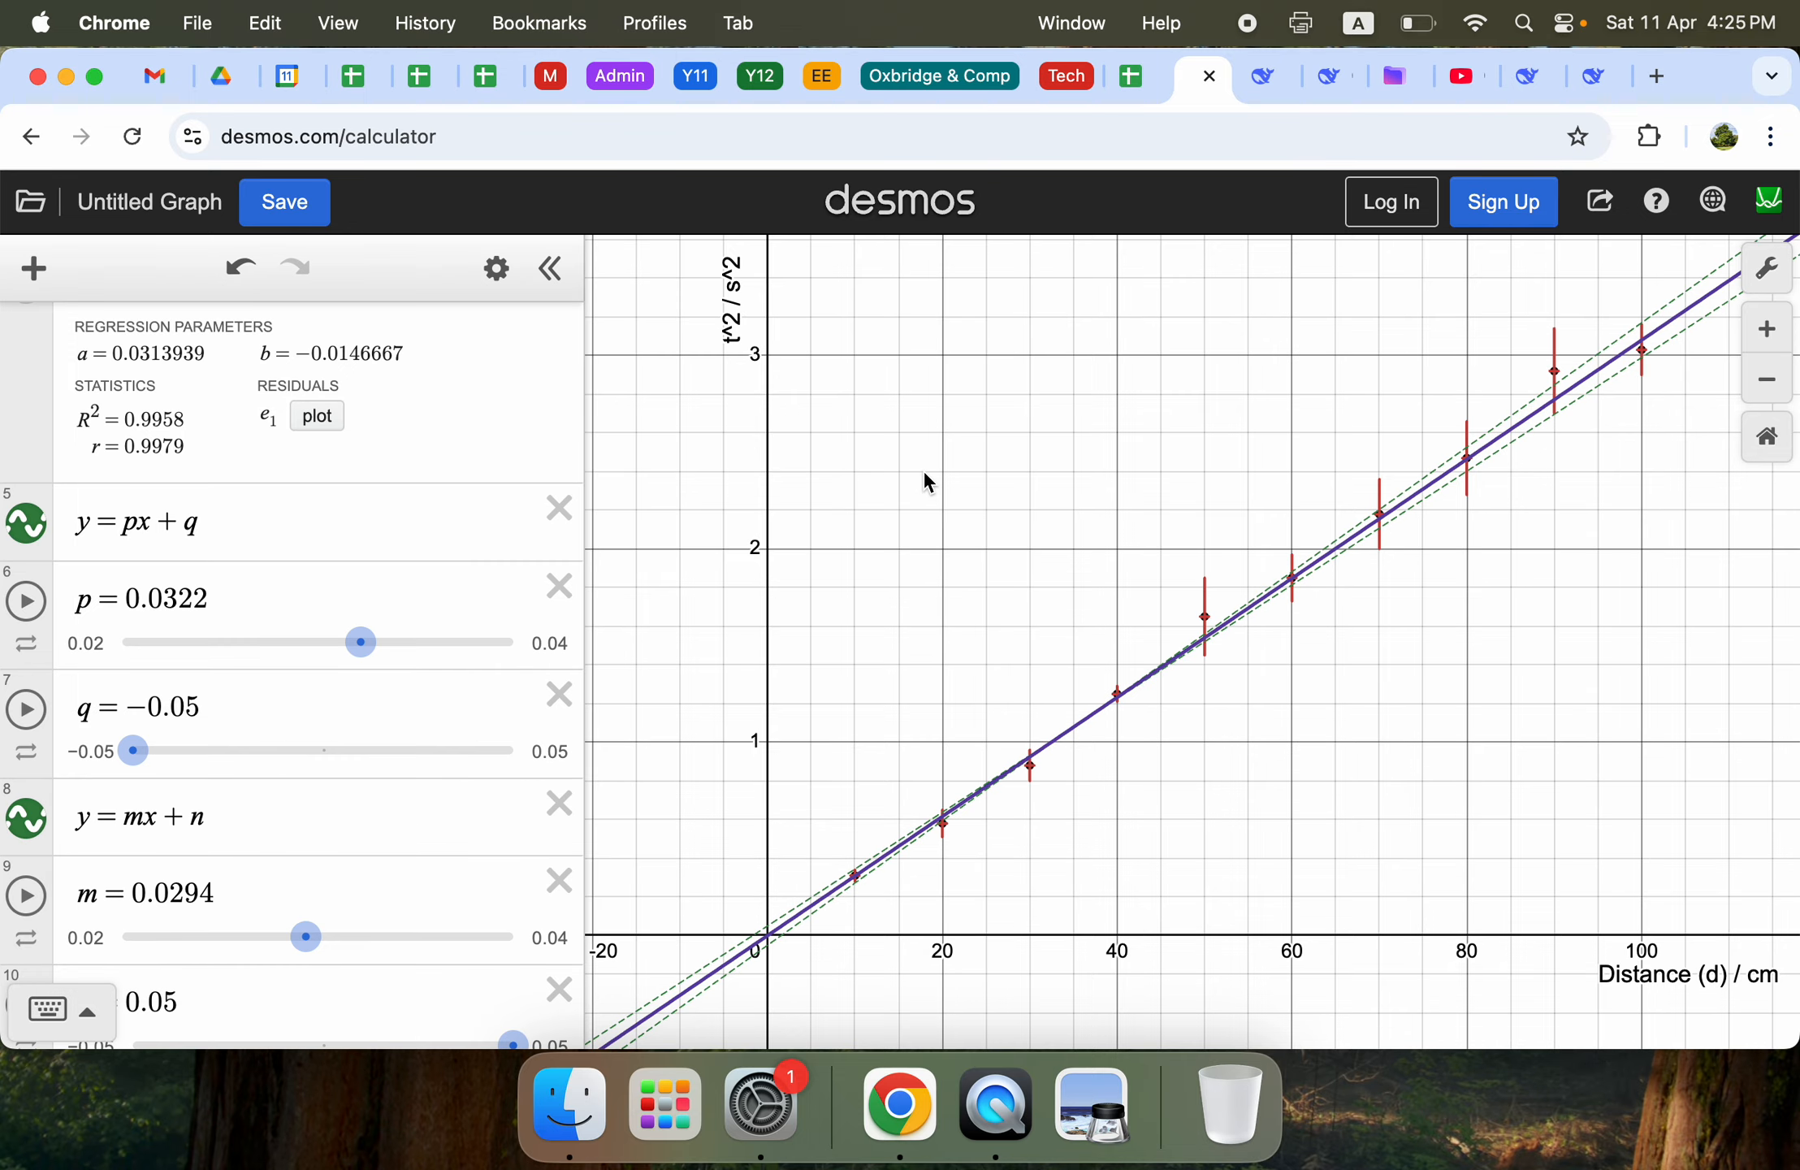
Restyle the mean line y = 0.0308x + 0 as a solid black line with a thickness of 3.
{"action": "scroll", "coordinate": [259, 735], "scroll_direction": "down", "scroll_amount": 6}
{"action": "left_click", "coordinate": [27, 877]}
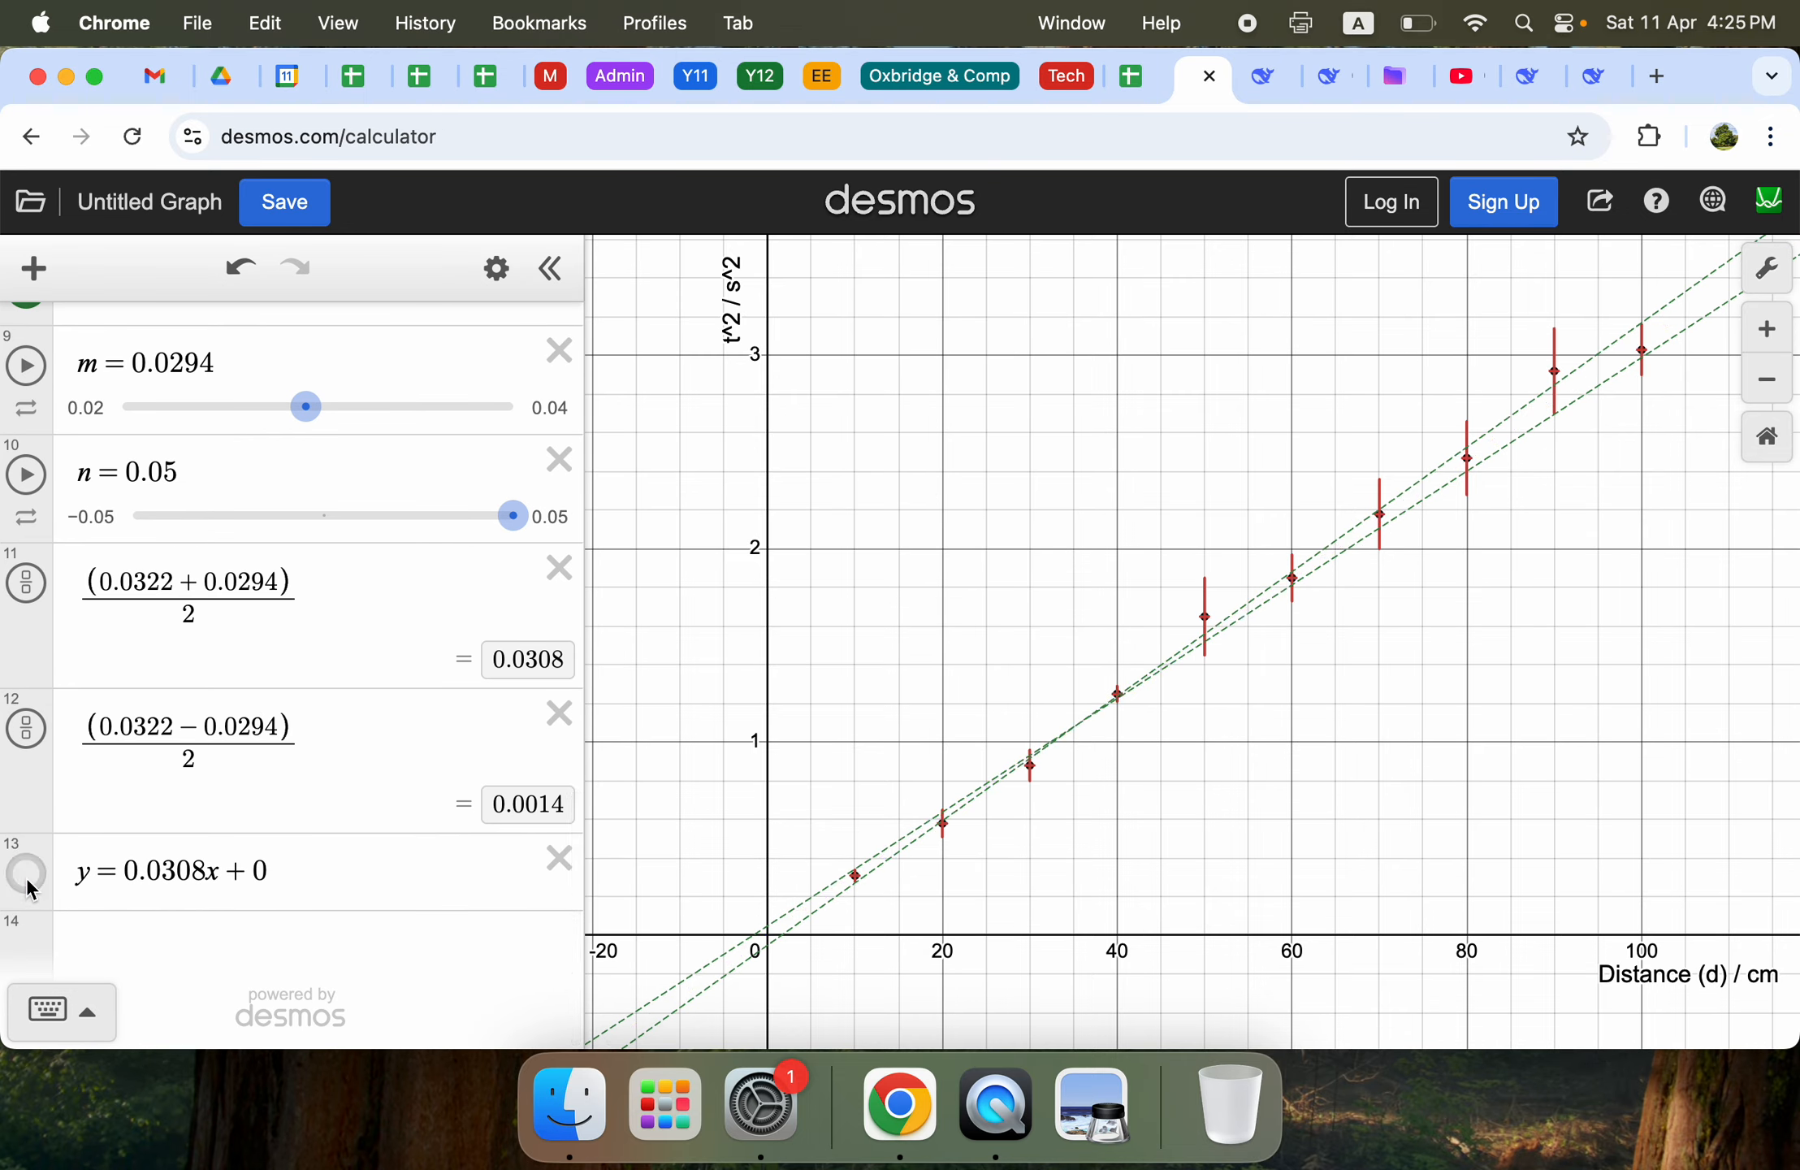
{"action": "left_click", "coordinate": [30, 885]}
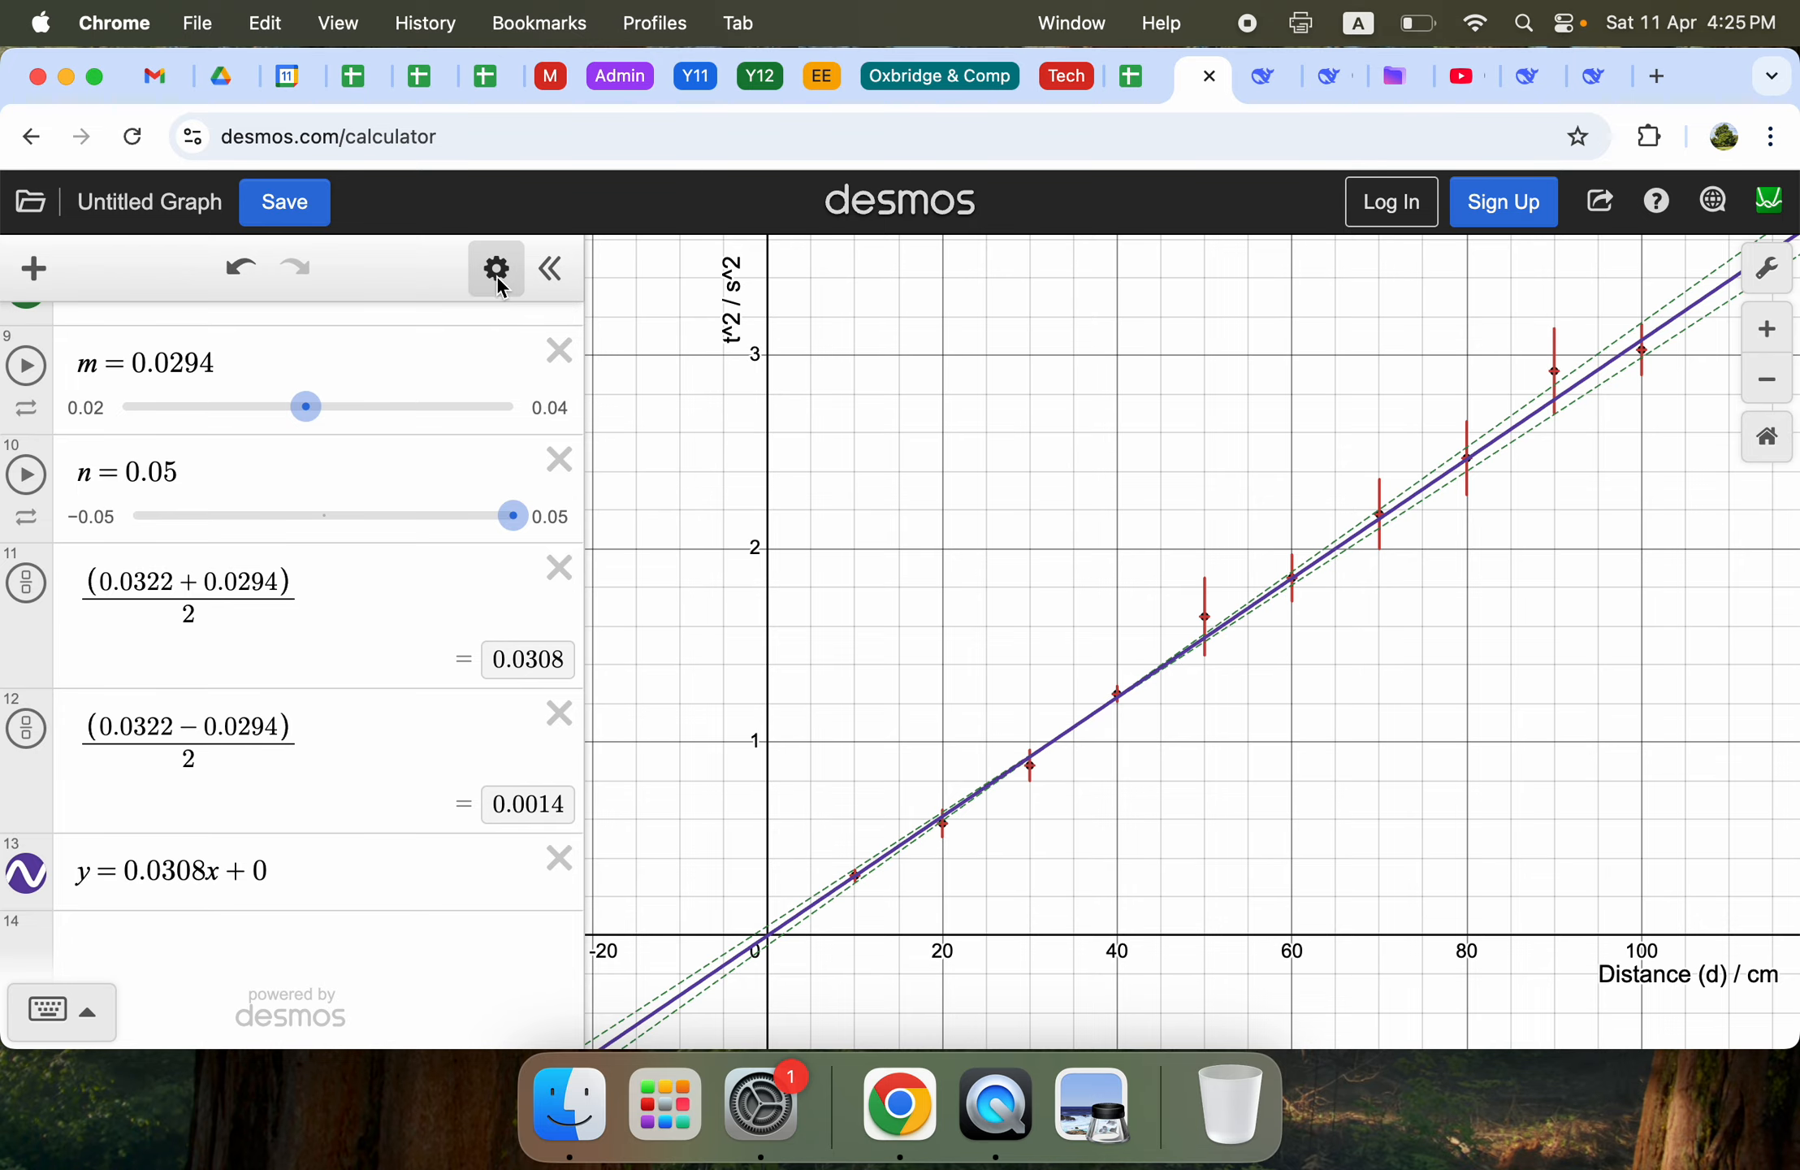
{"action": "left_click", "coordinate": [496, 269]}
{"action": "left_click", "coordinate": [27, 874]}
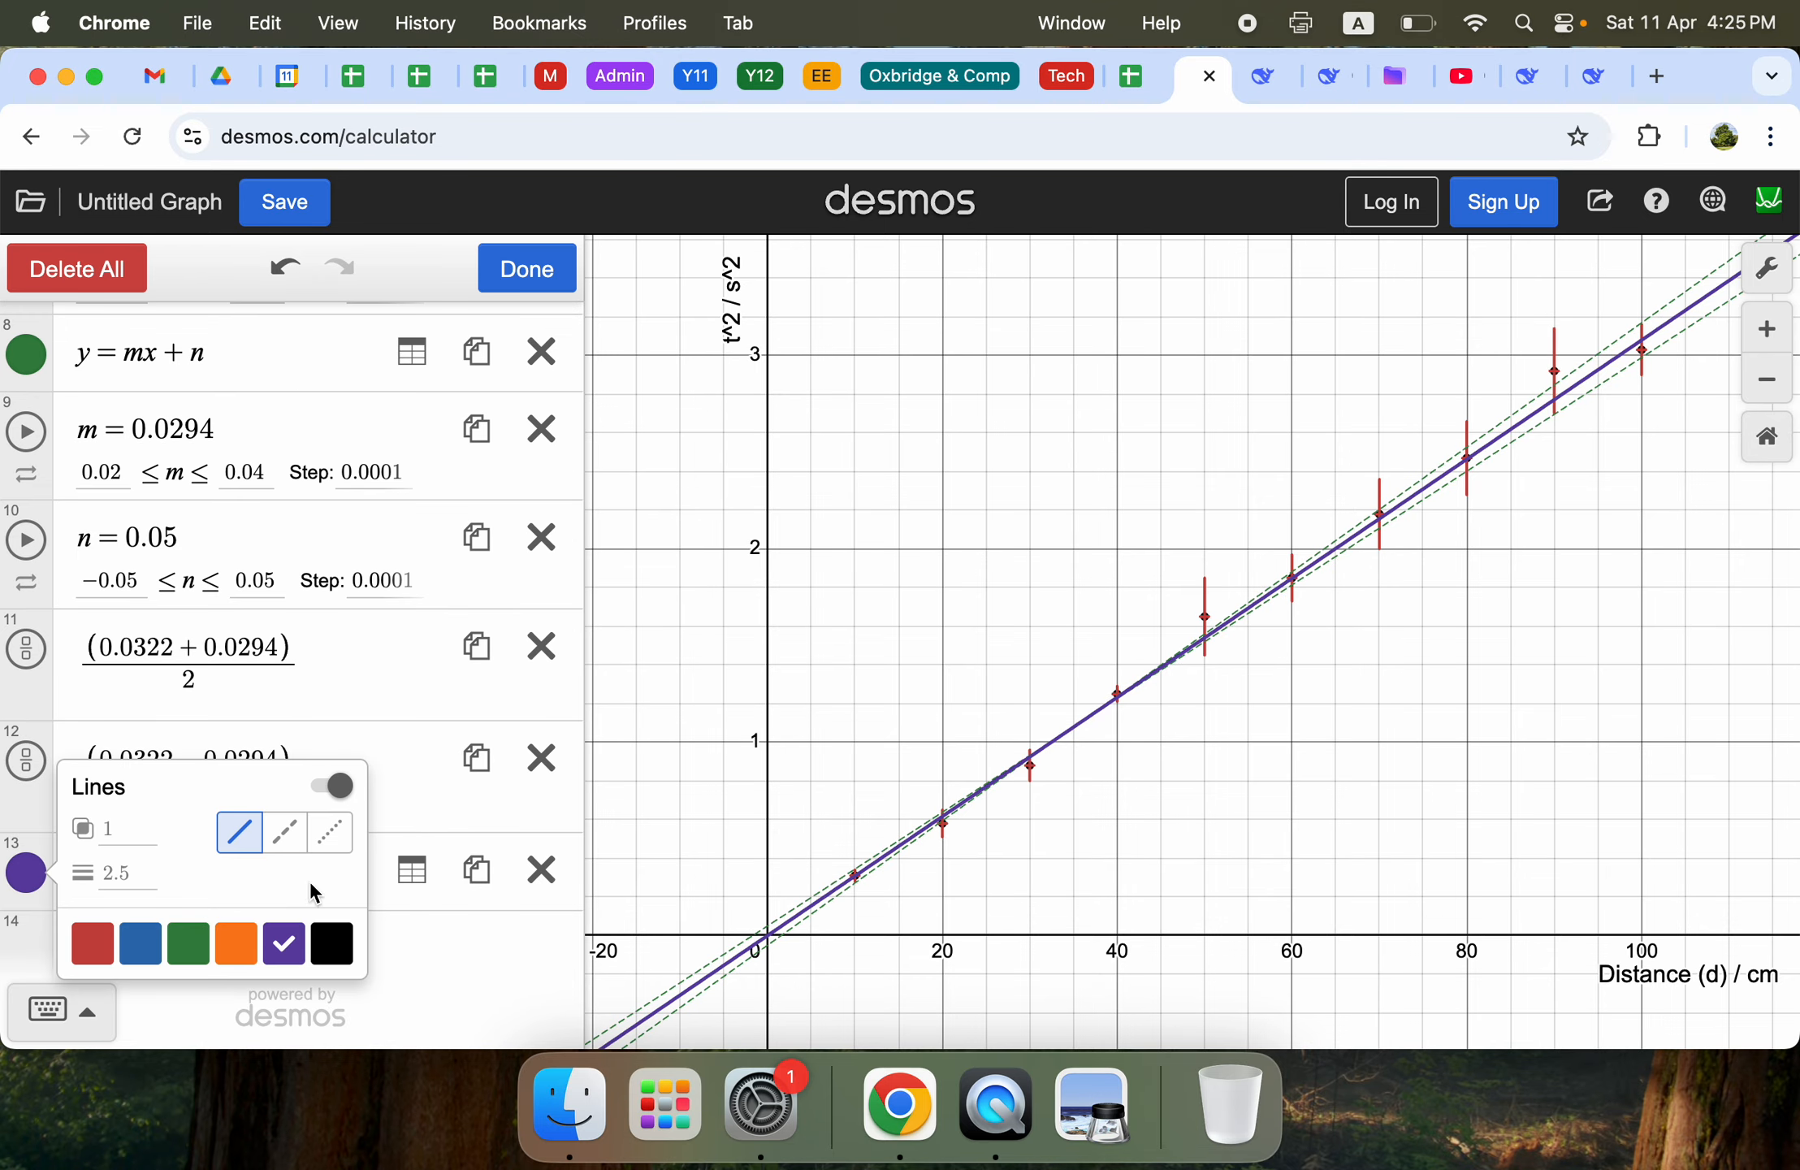
{"action": "left_click", "coordinate": [332, 944]}
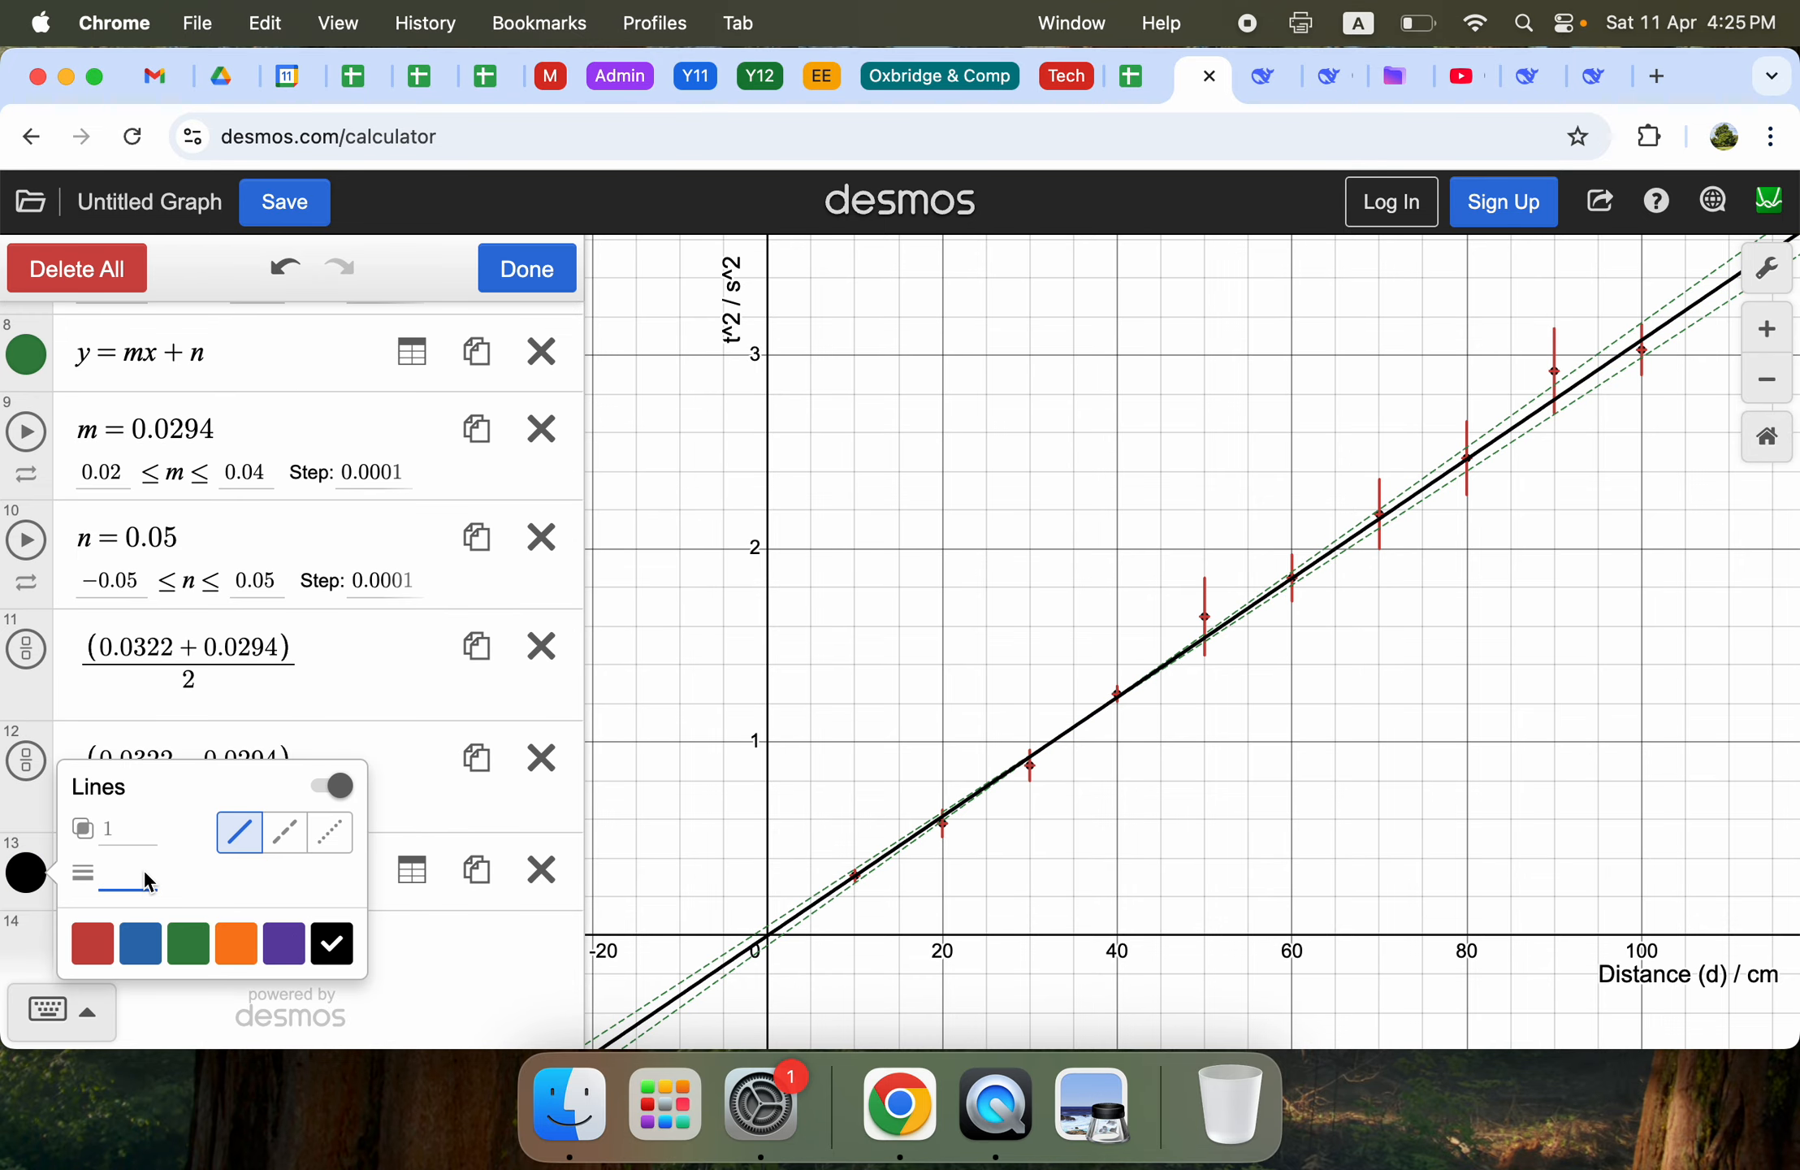
{"action": "type", "text": "3"}
{"action": "left_click", "coordinate": [1256, 772]}
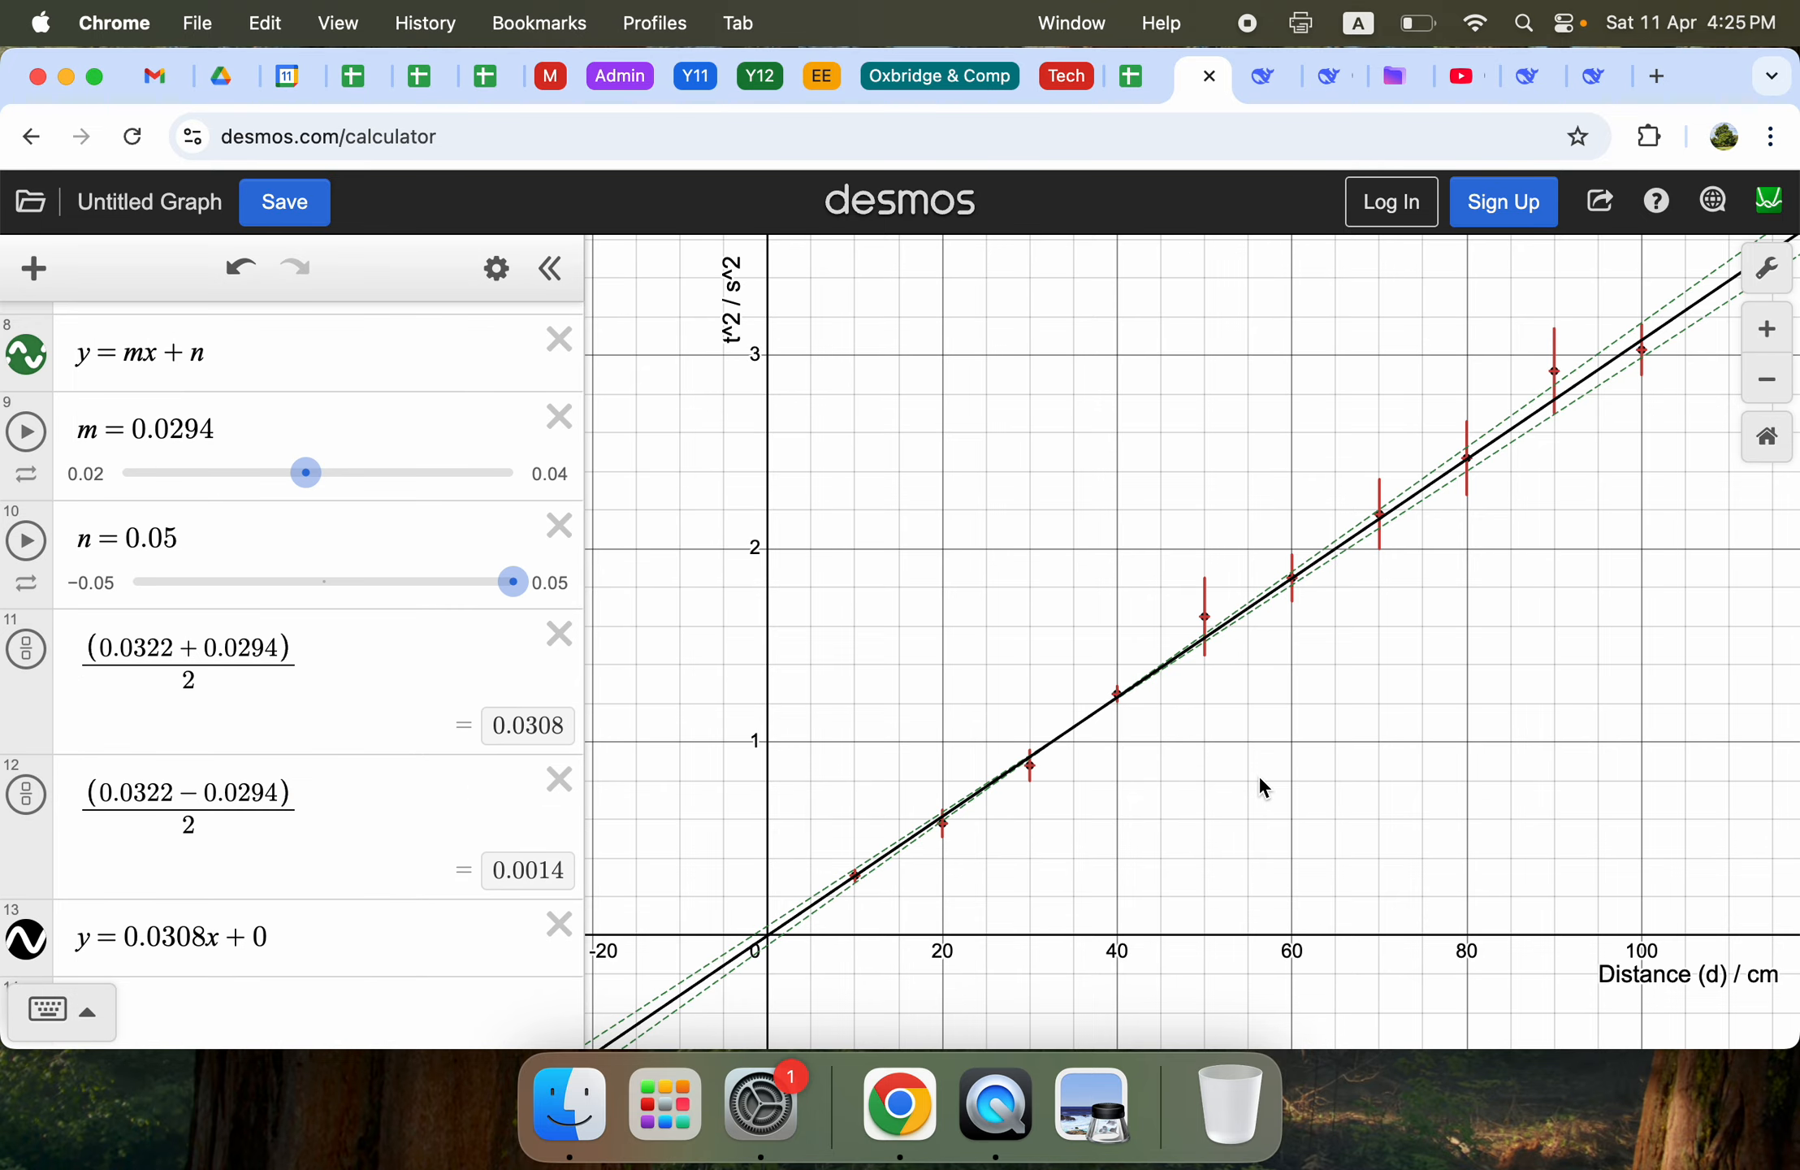
Preview the graph's PNG image export at Medium Rectangle size, and close the export without downloading.
{"action": "left_click_drag", "start_coordinate": [1260, 777], "coordinate": [1223, 777]}
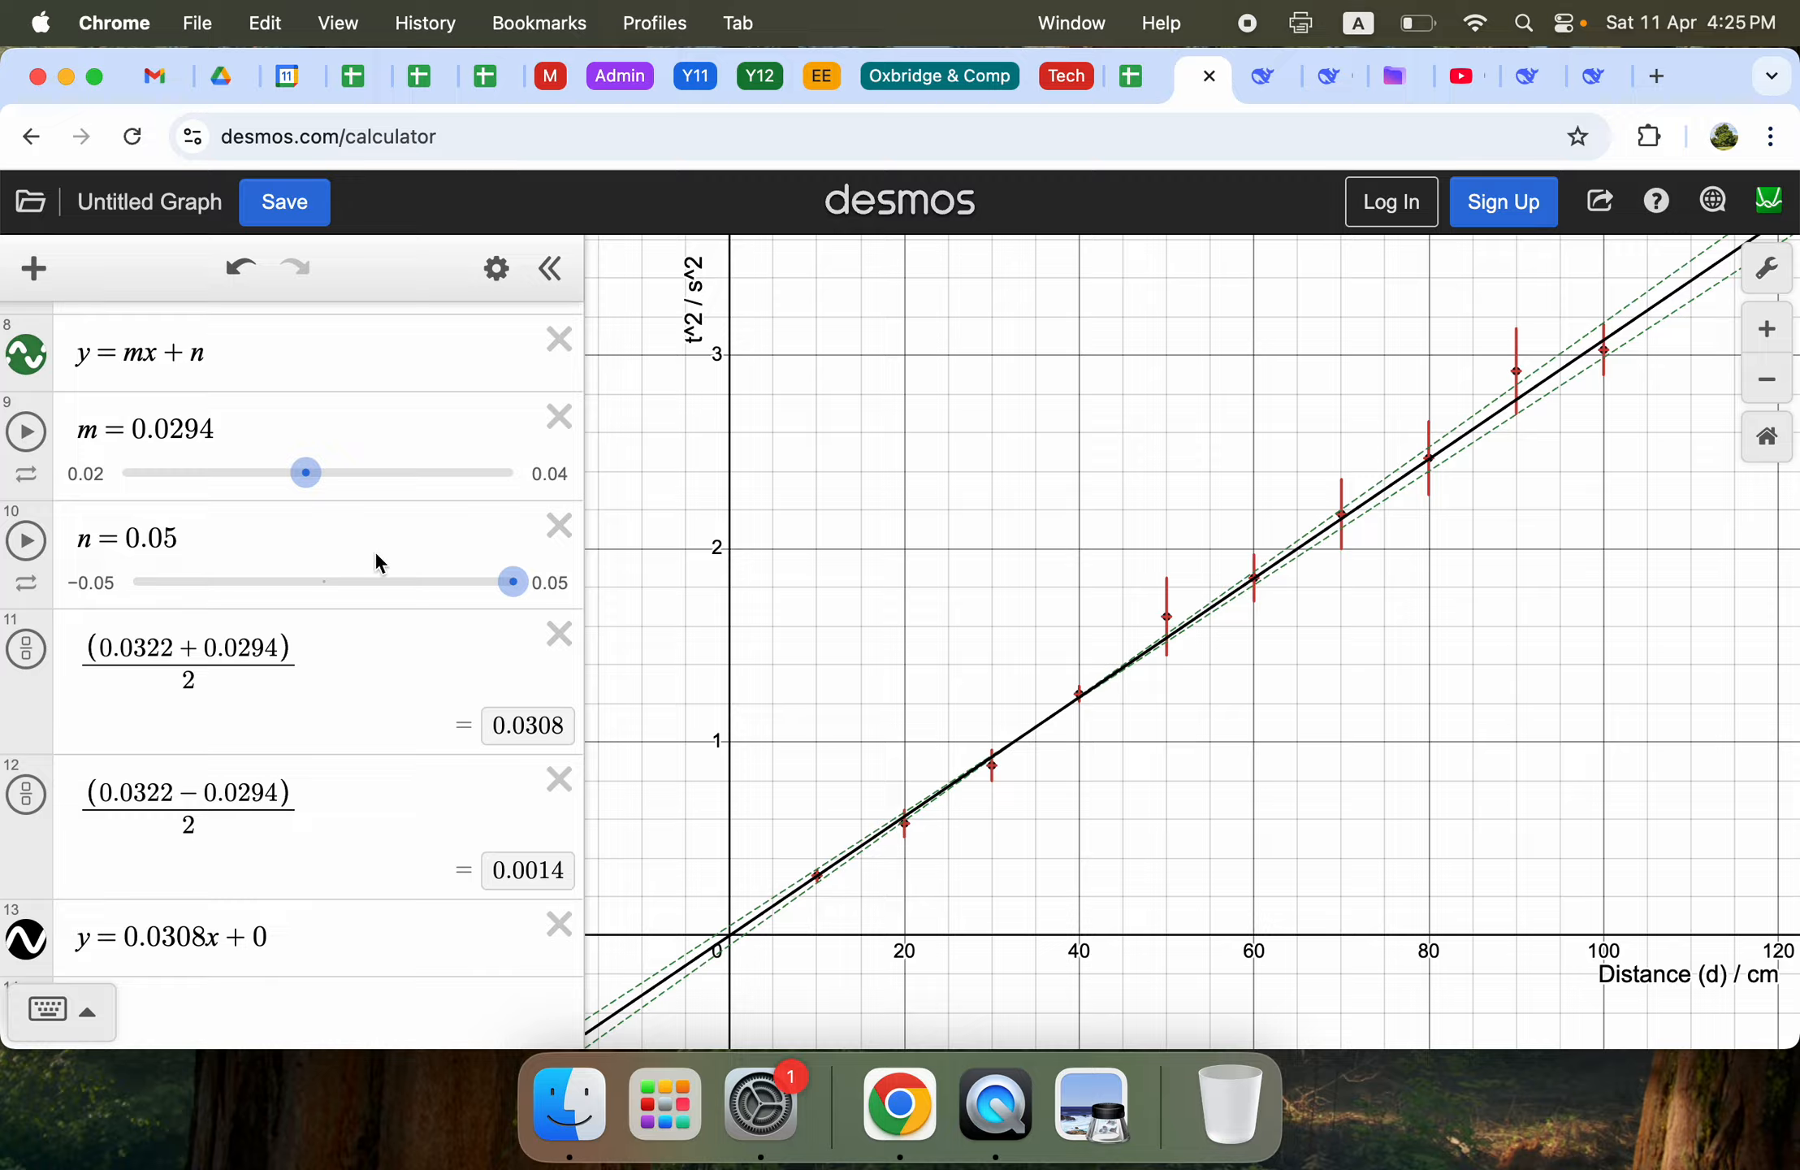
{"action": "left_click", "coordinate": [1600, 208]}
{"action": "left_click", "coordinate": [1425, 475]}
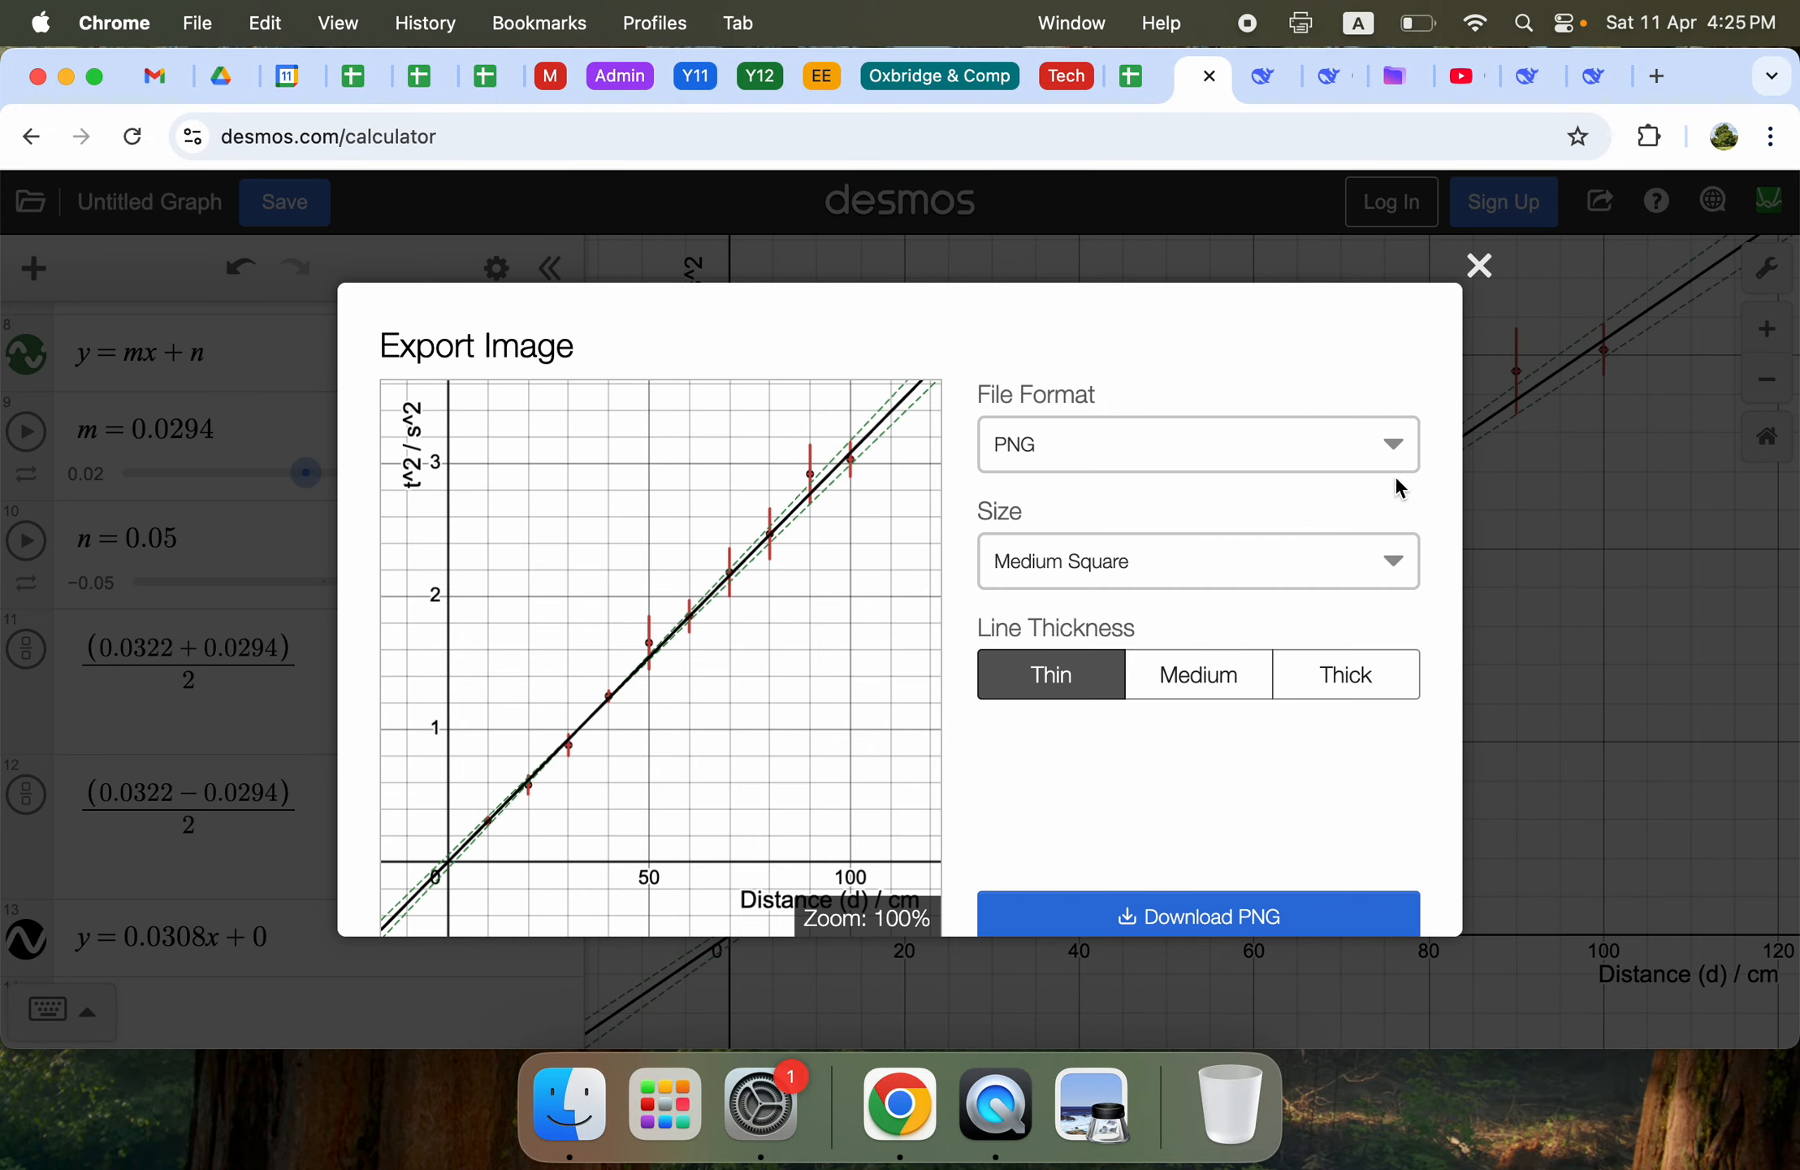
{"action": "left_click", "coordinate": [1096, 563]}
{"action": "left_click", "coordinate": [1059, 735]}
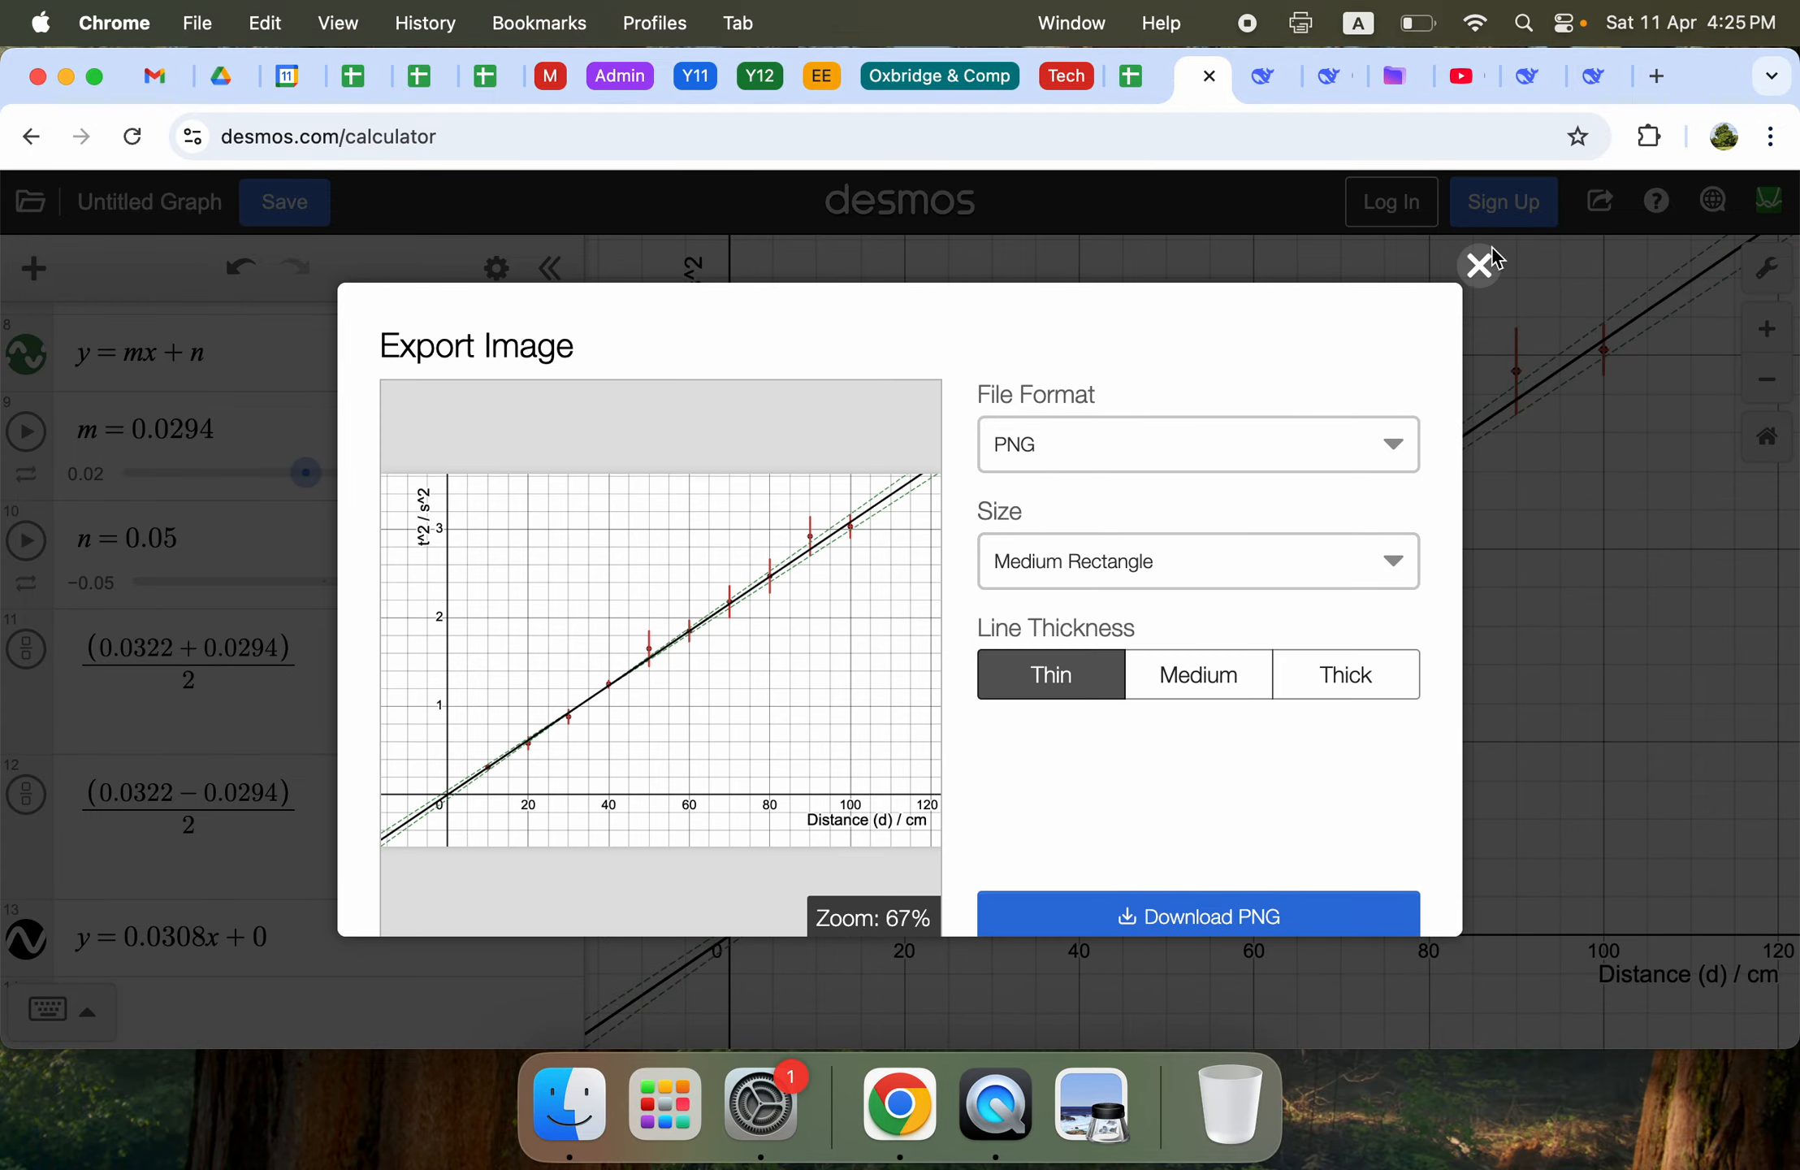
{"action": "left_click", "coordinate": [1479, 265]}
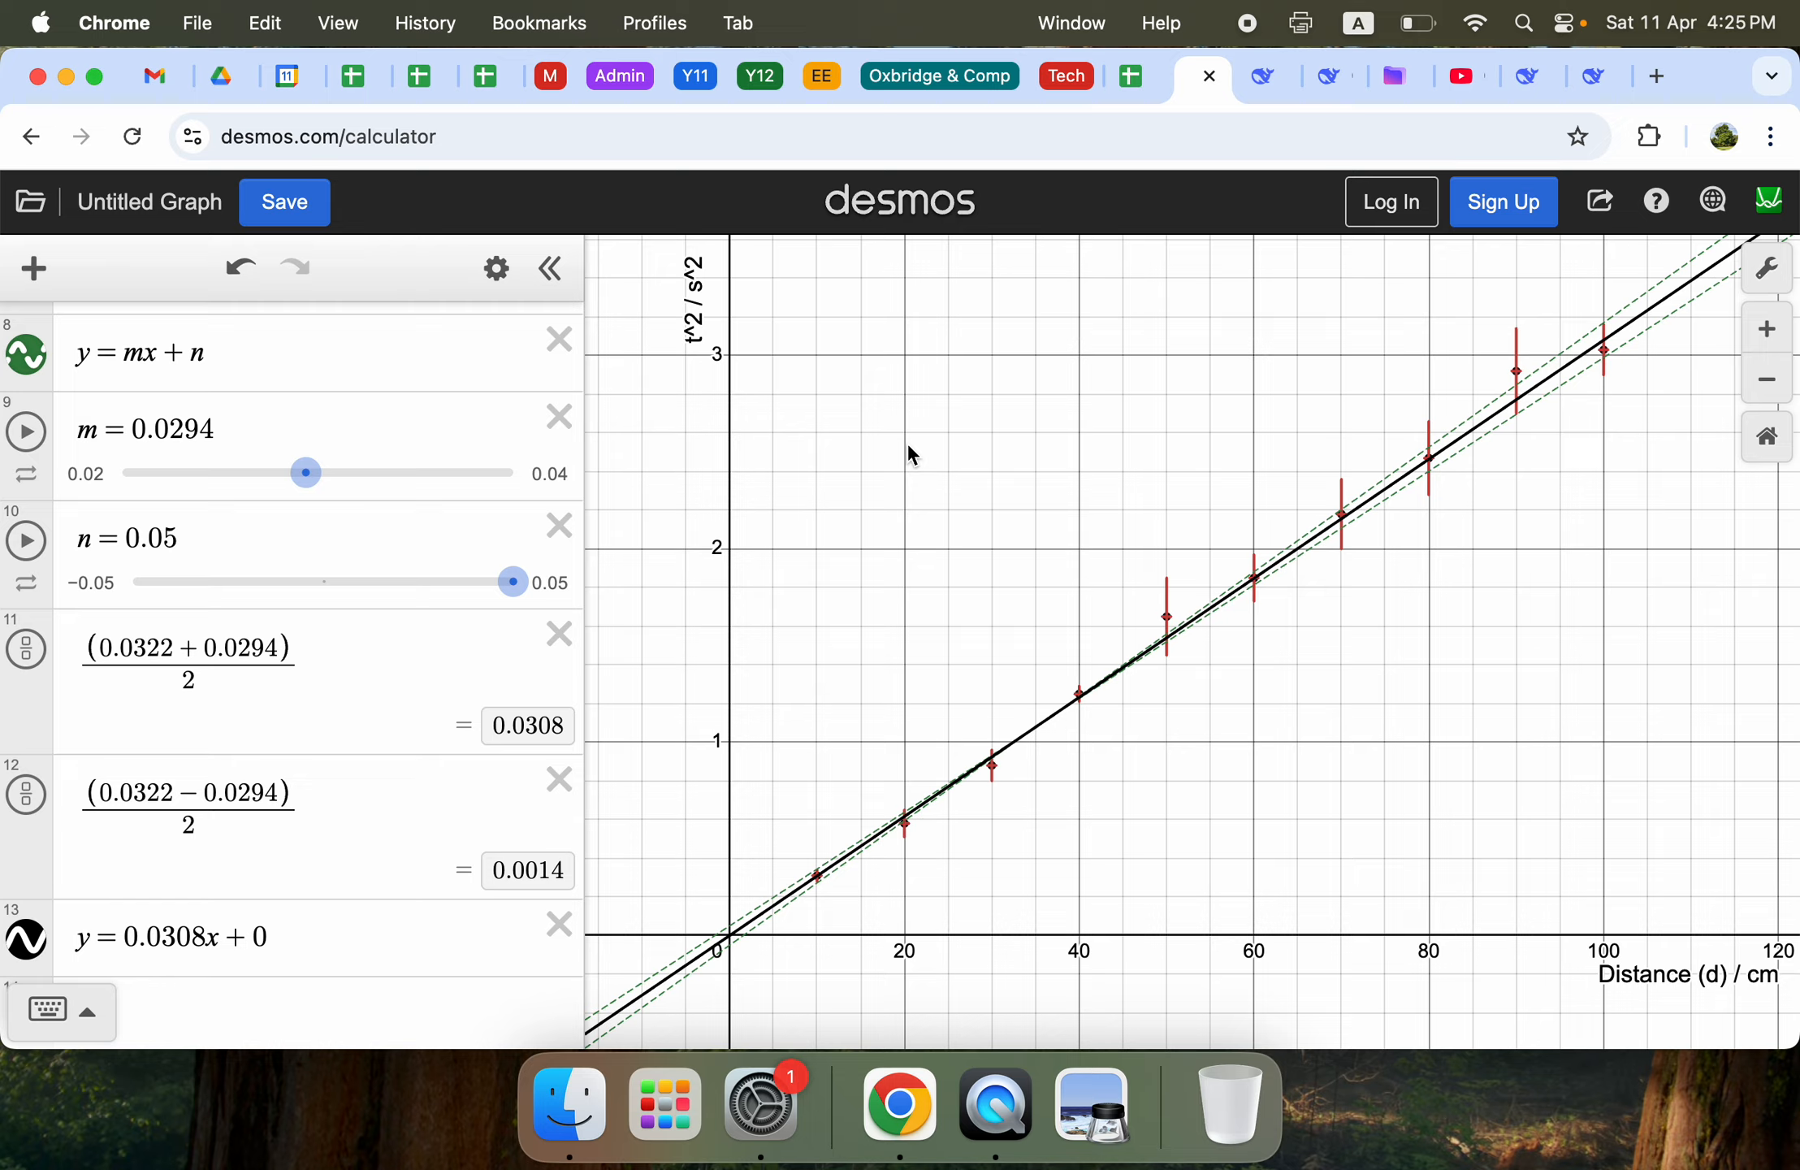